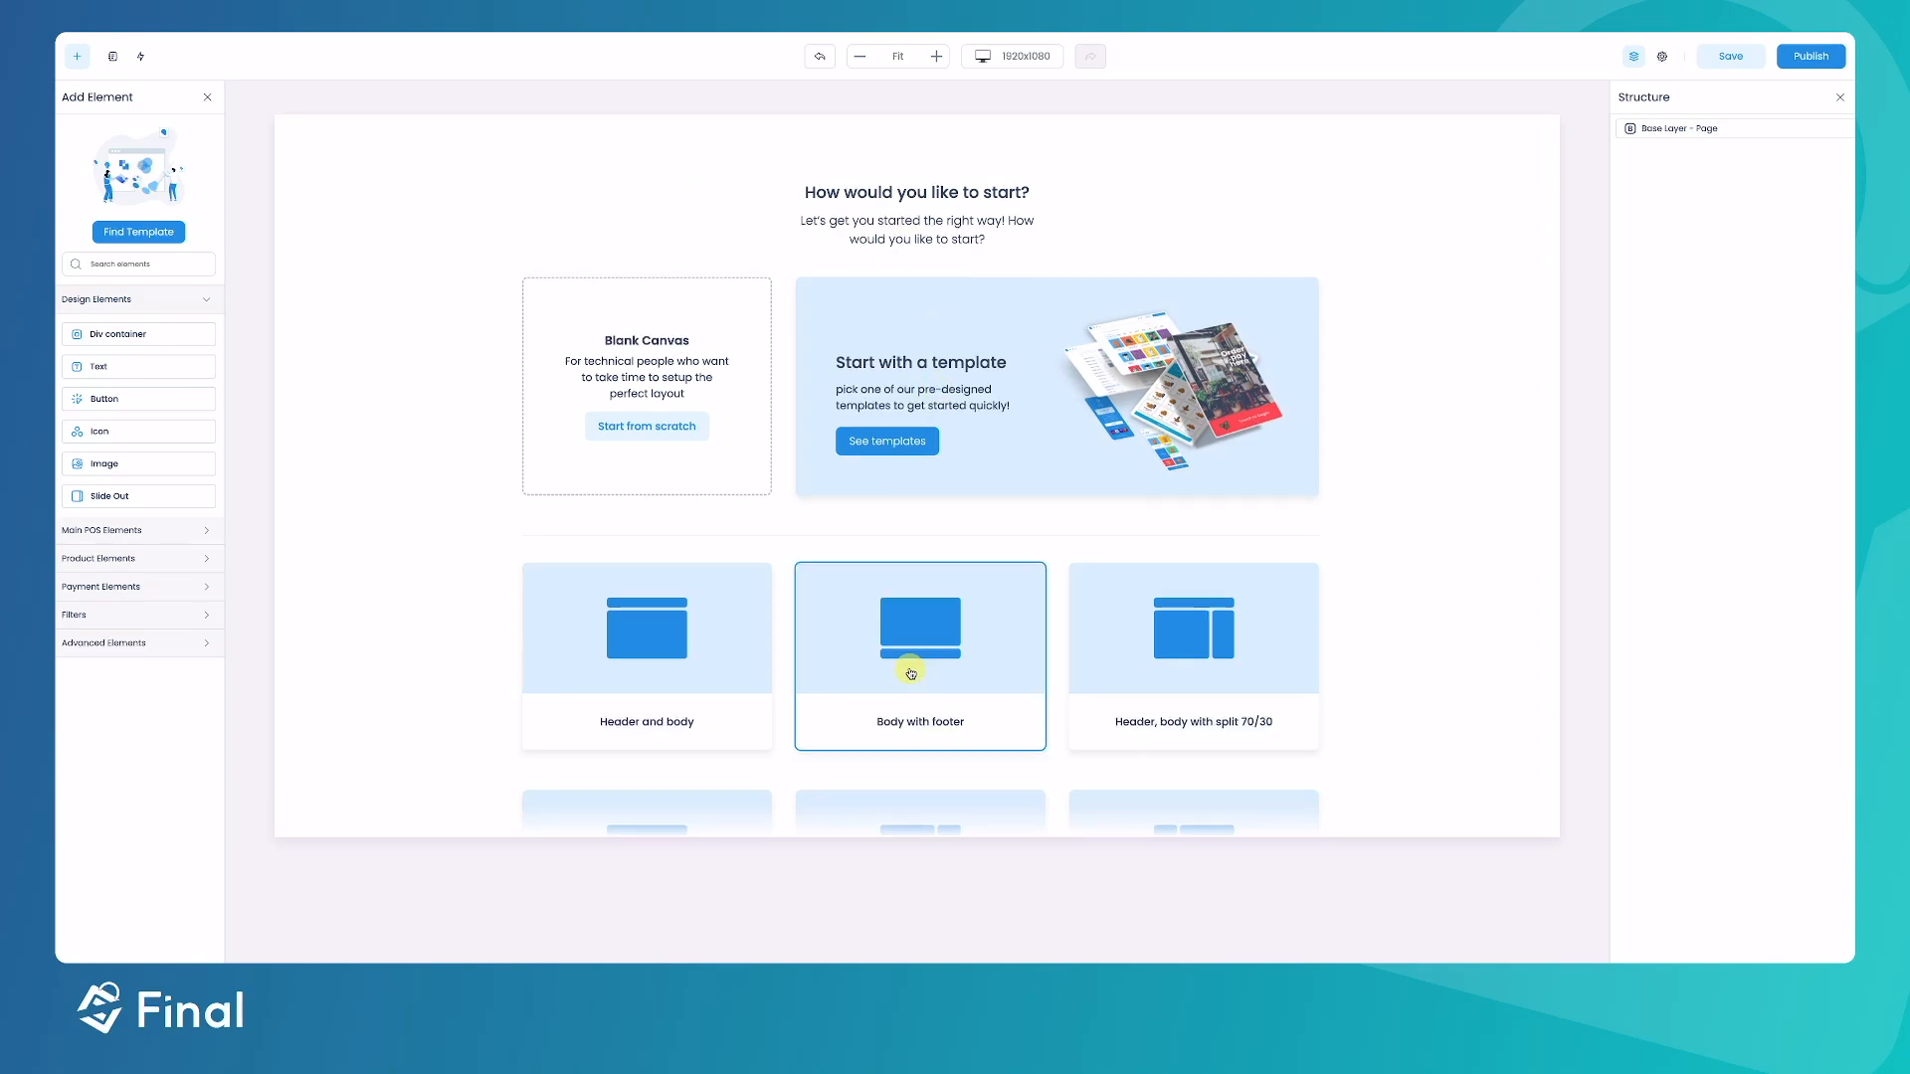
Step: Start the page from the "Header 70/30, body 70/30" layout
{"action": "scroll", "coordinate": [908, 669], "scroll_direction": "down", "scroll_amount": 2}
{"action": "scroll", "coordinate": [908, 696], "scroll_direction": "down", "scroll_amount": 1}
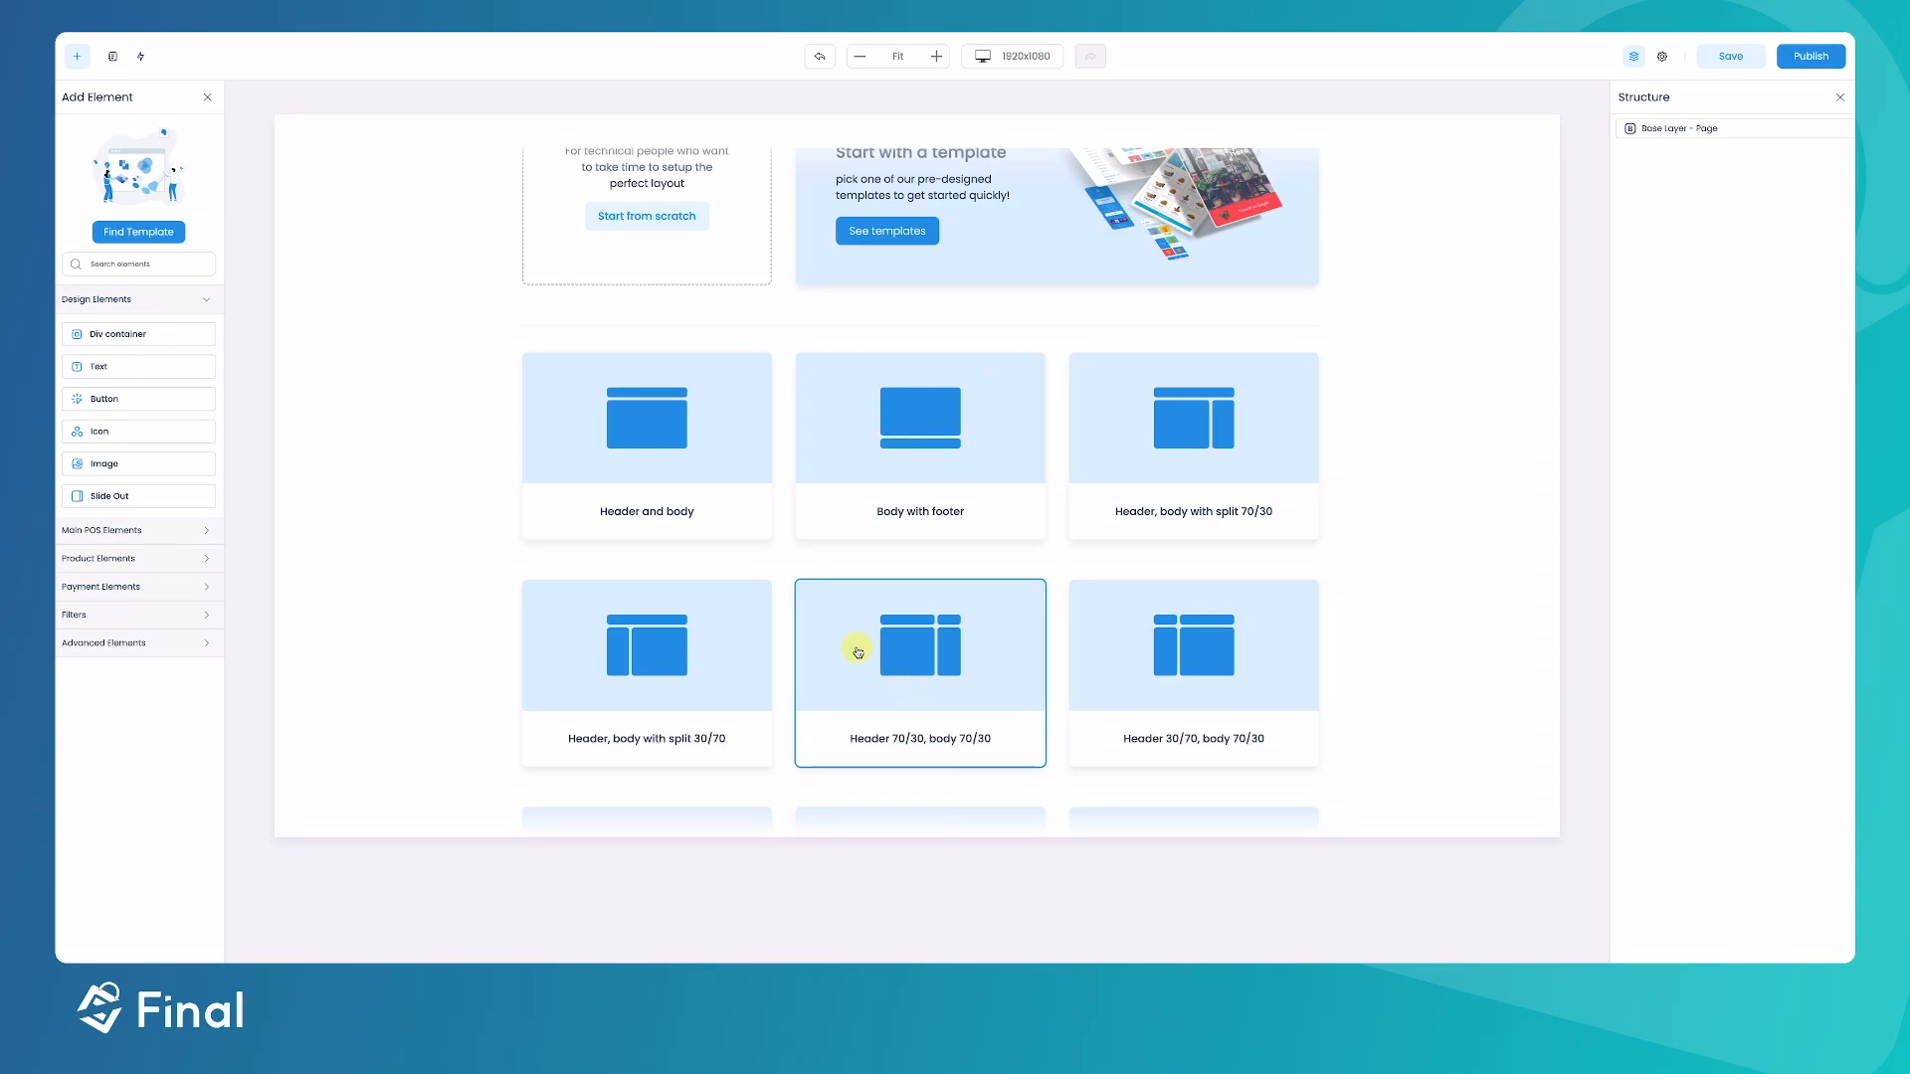
{"action": "left_click", "coordinate": [908, 668]}
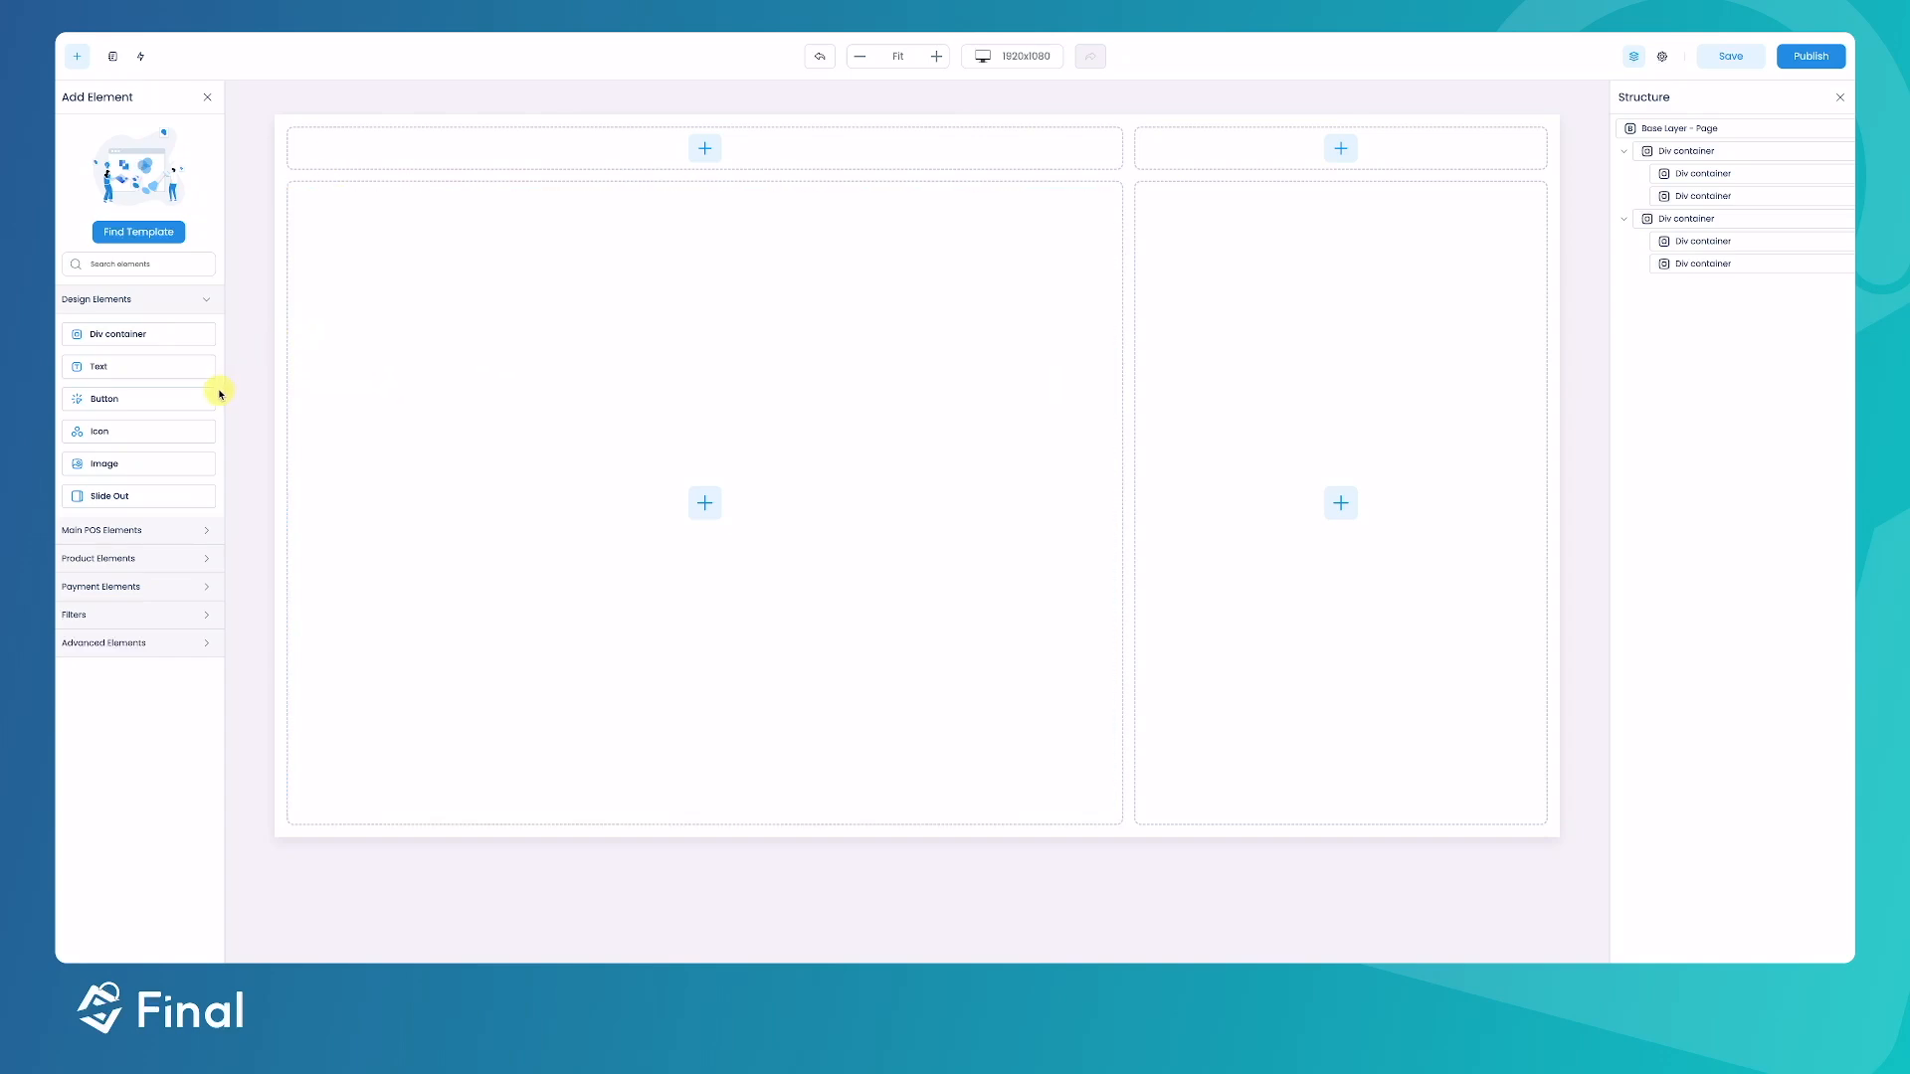
{"action": "left_click", "coordinate": [138, 531]}
{"action": "left_click_drag", "start_coordinate": [114, 640], "coordinate": [349, 145]}
{"action": "left_click", "coordinate": [310, 159]}
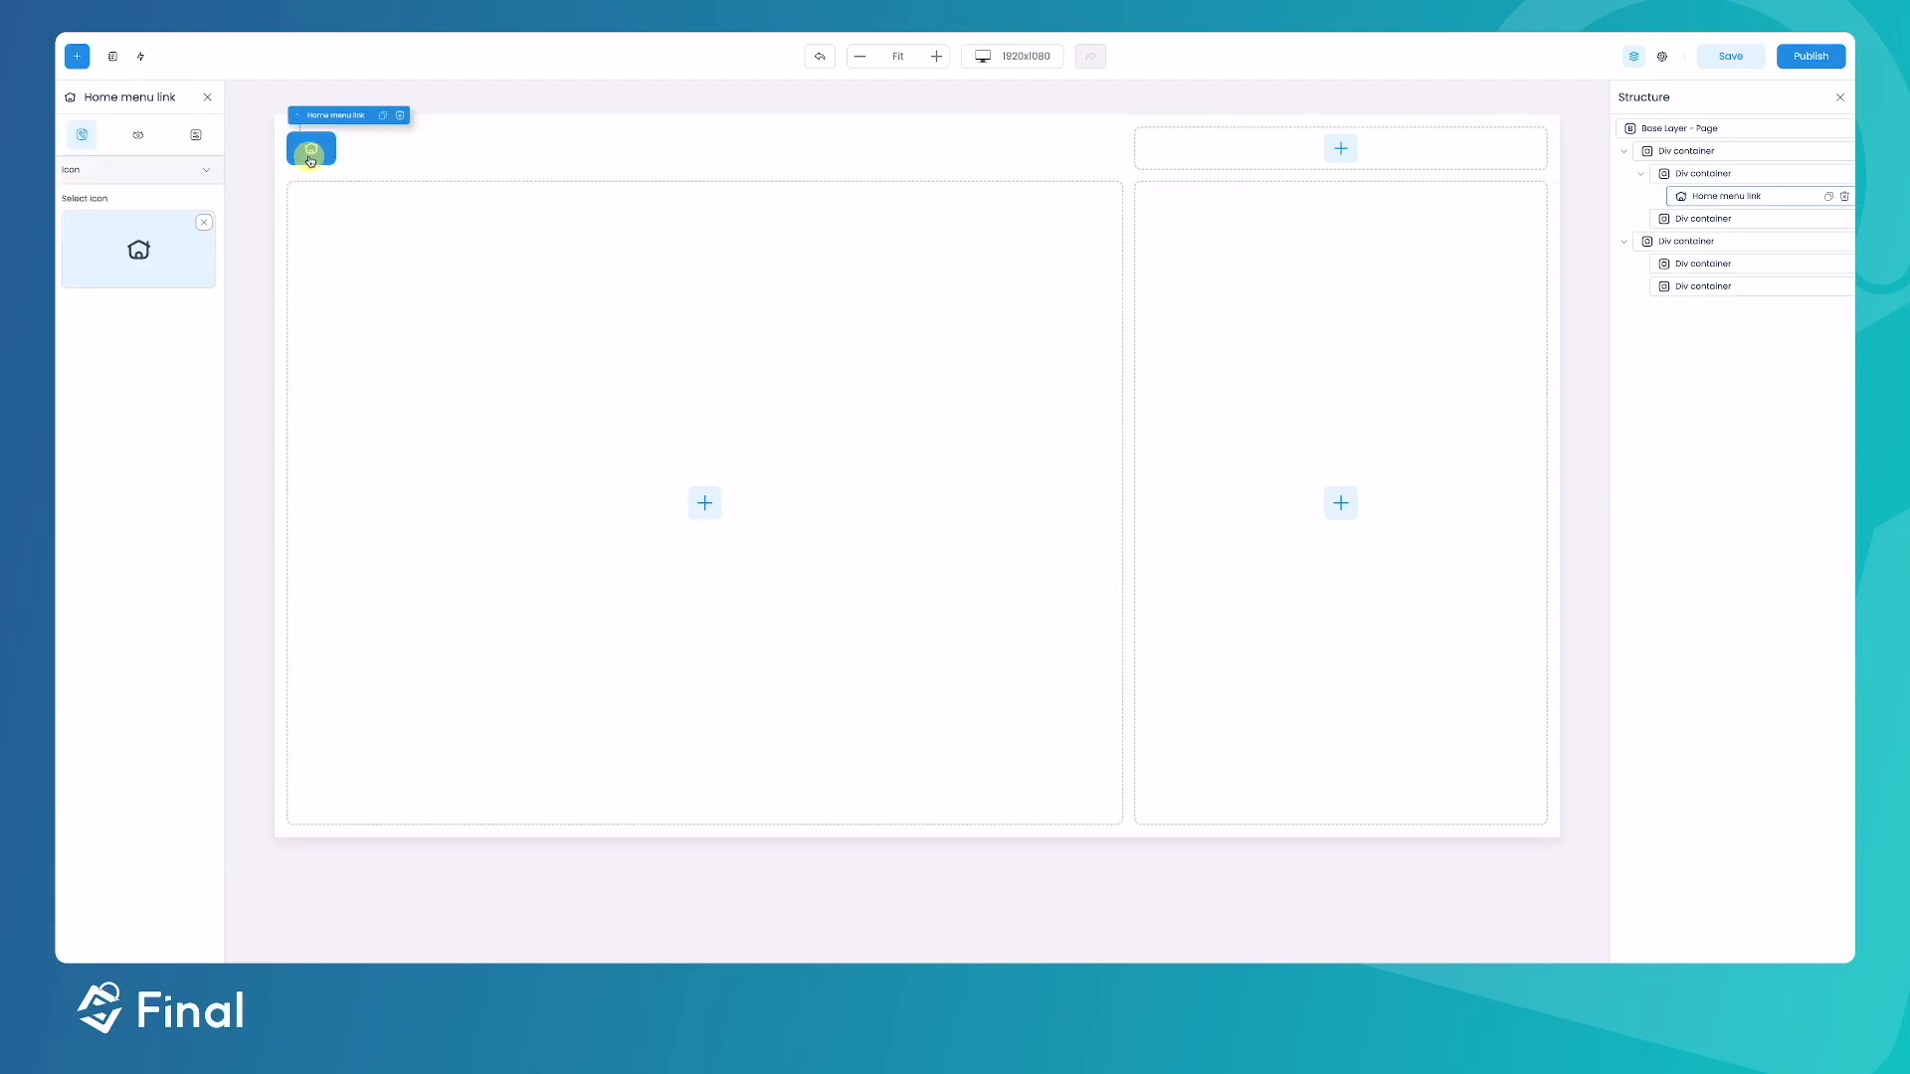
{"action": "left_click", "coordinate": [400, 120]}
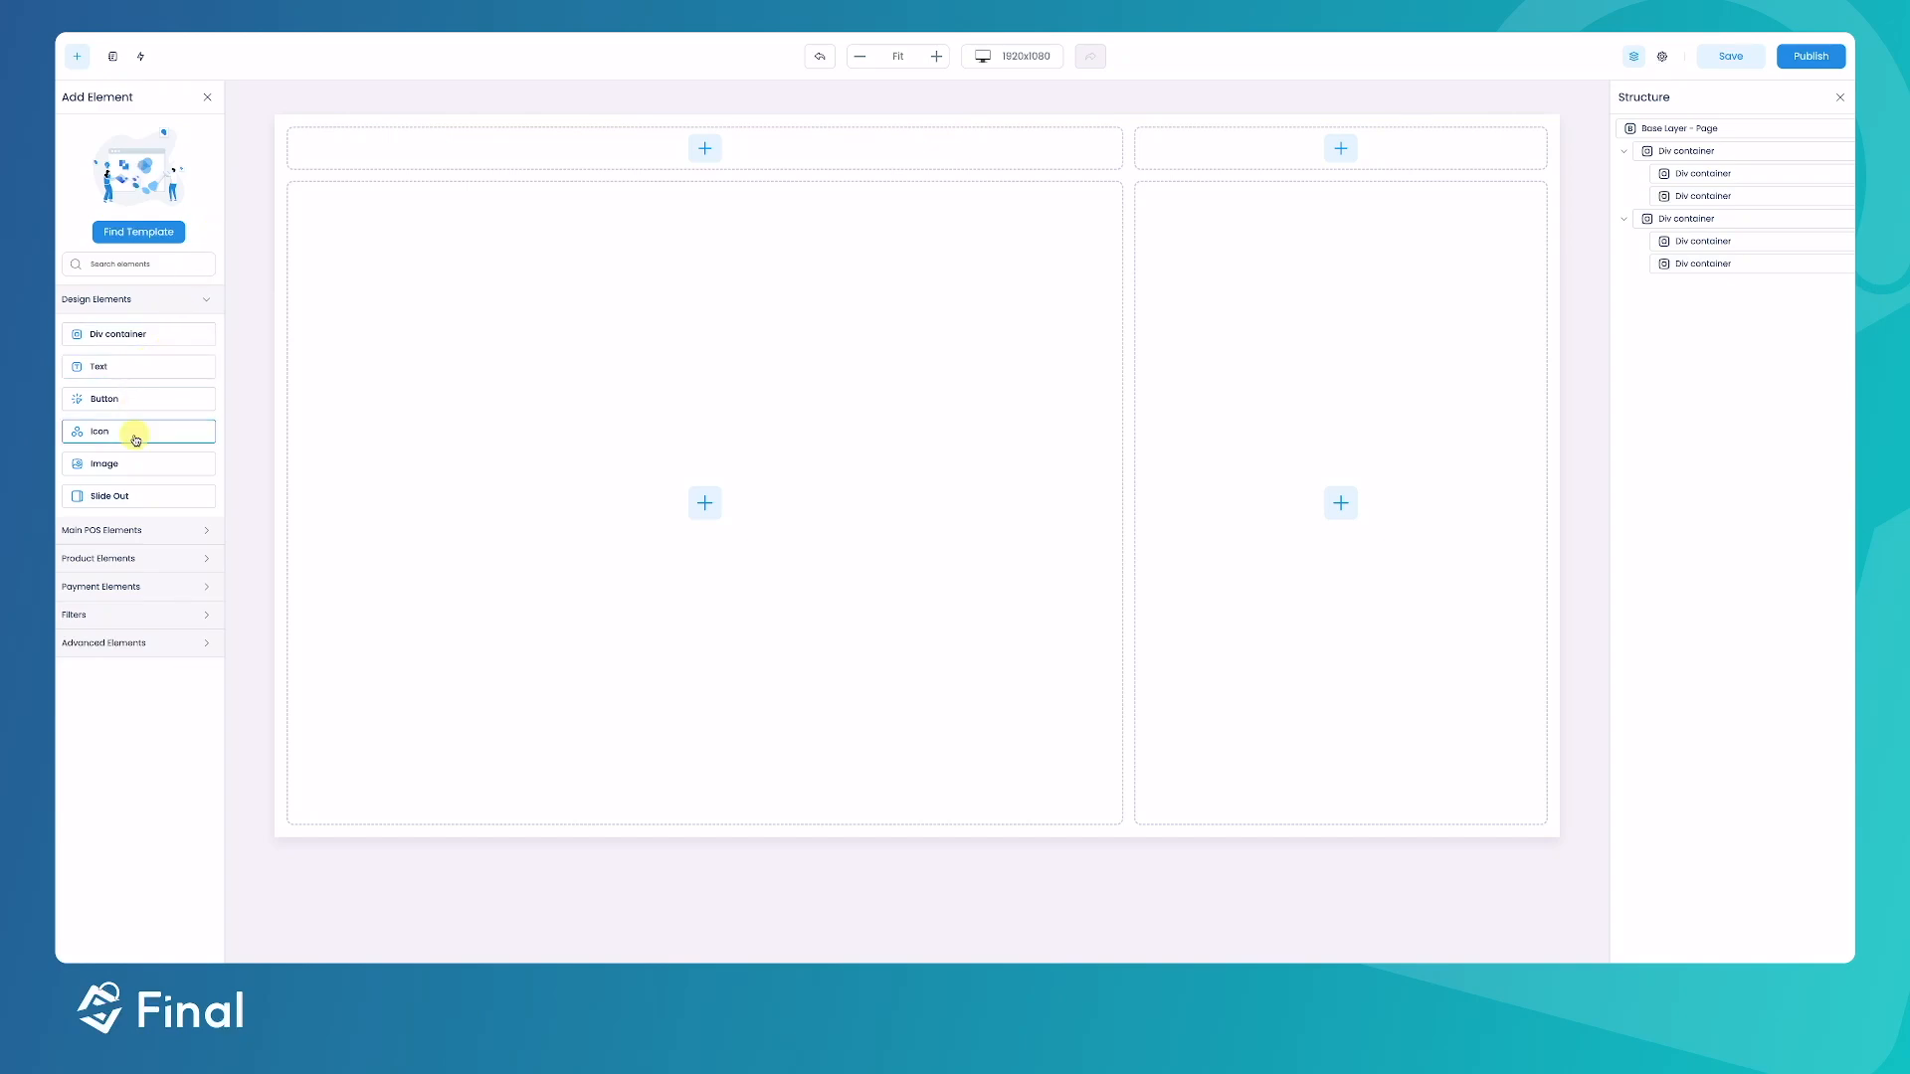
Step: Add a button to the wider header container and create a new action for it named "Home"
{"action": "left_click_drag", "start_coordinate": [106, 401], "coordinate": [424, 152]}
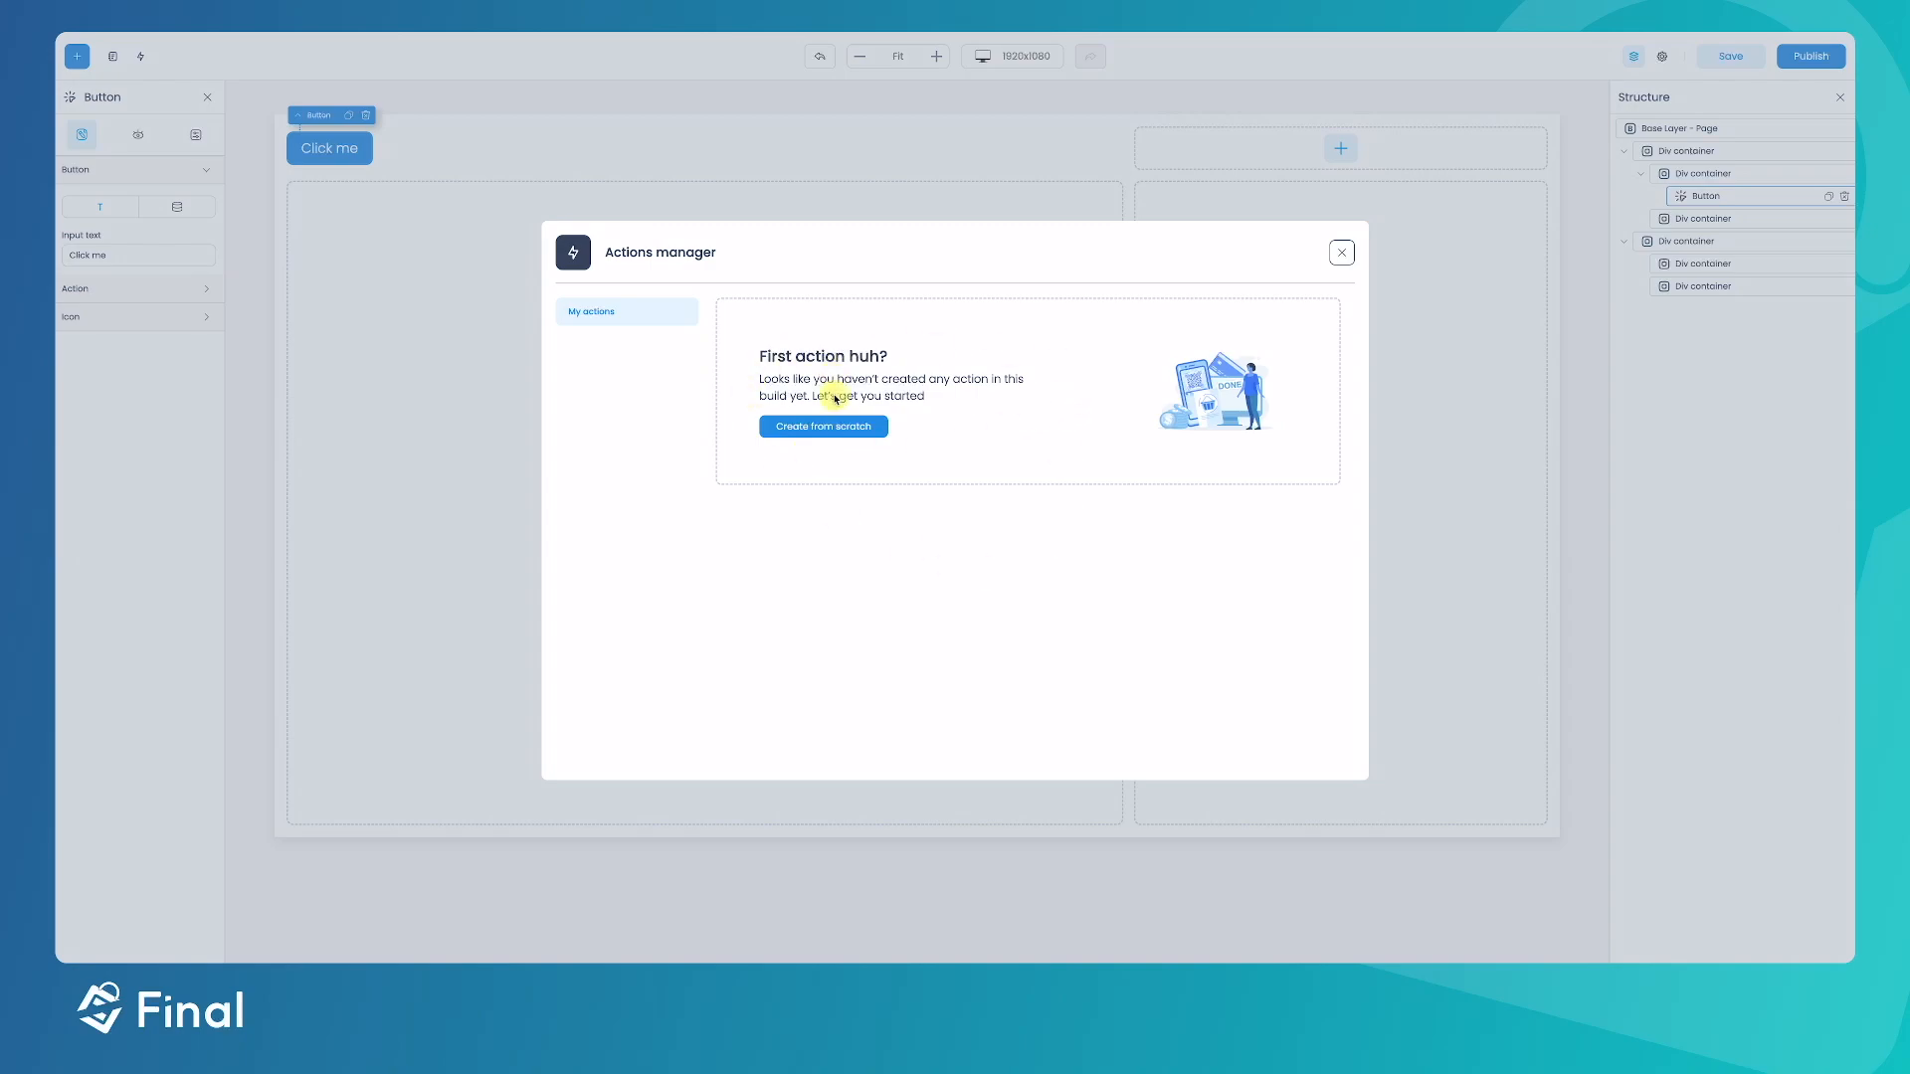
{"action": "left_click", "coordinate": [828, 428]}
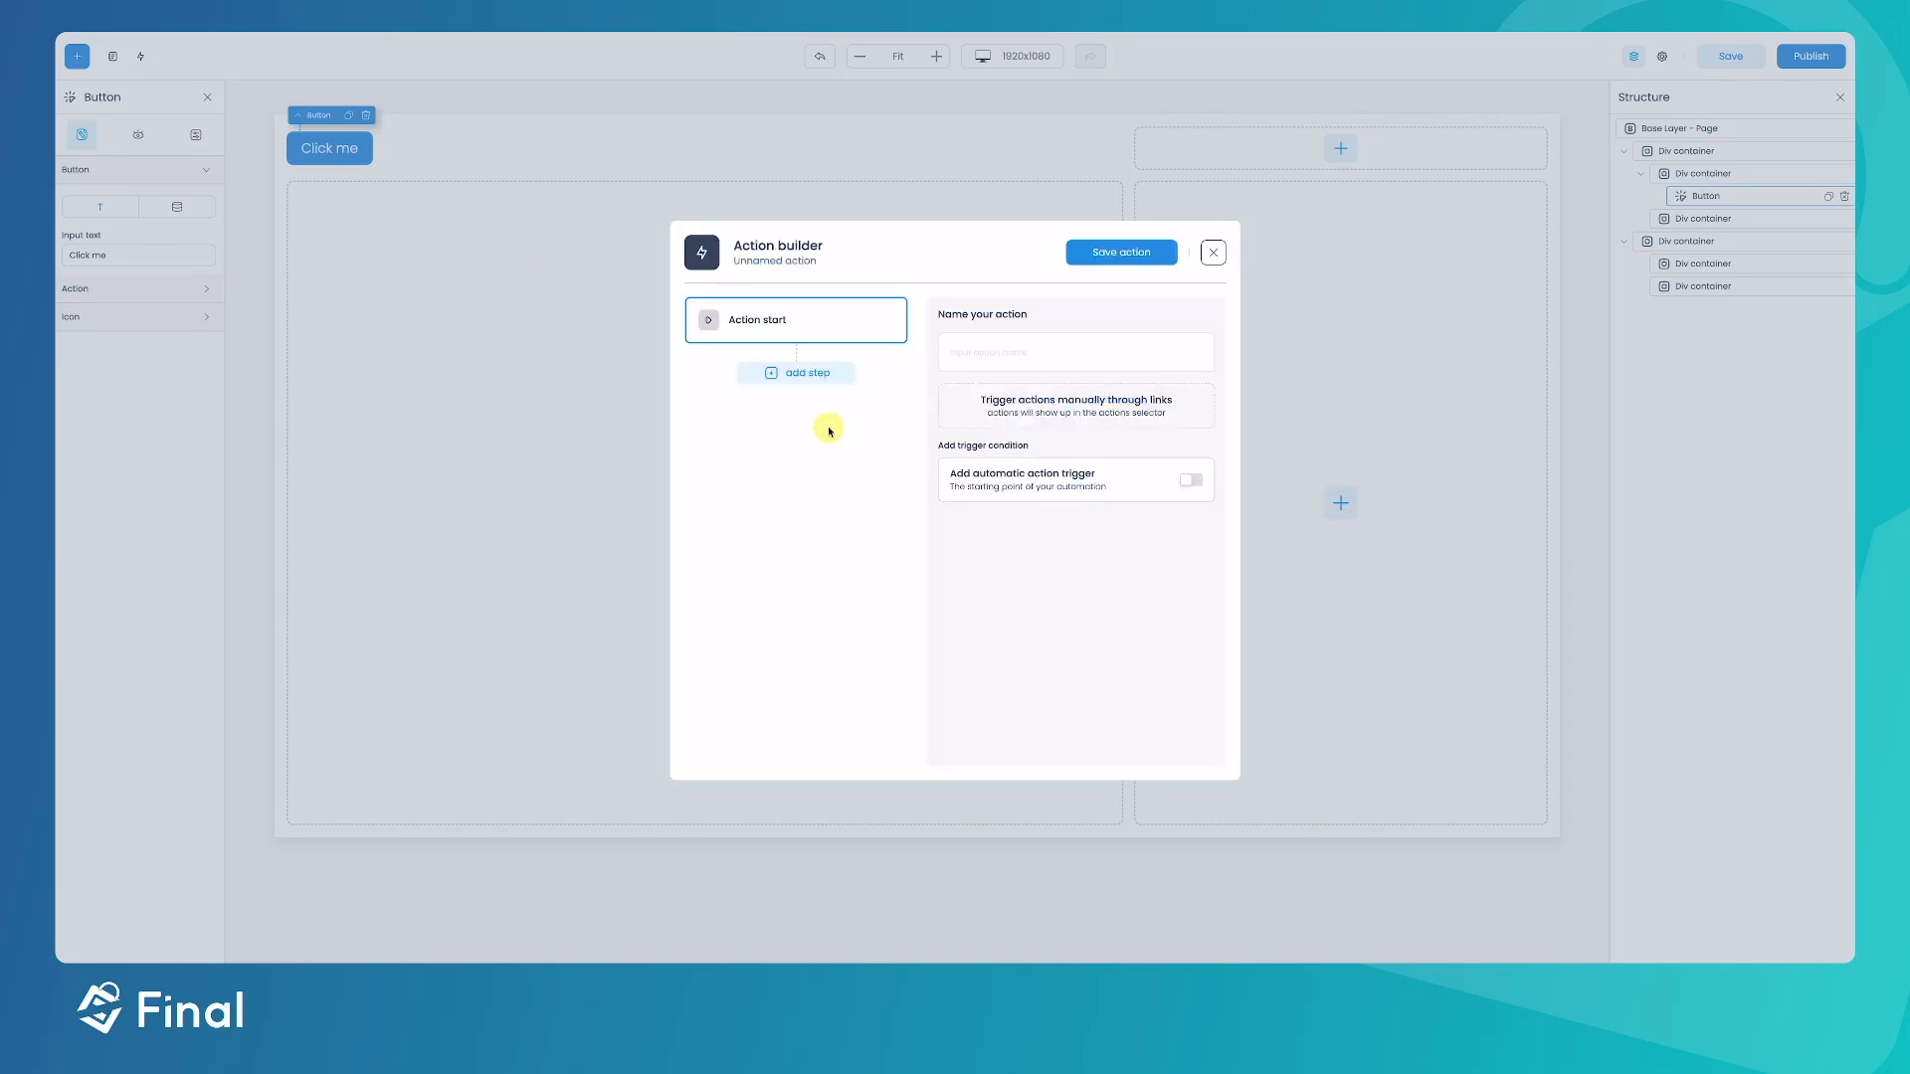
{"action": "left_click", "coordinate": [1003, 355]}
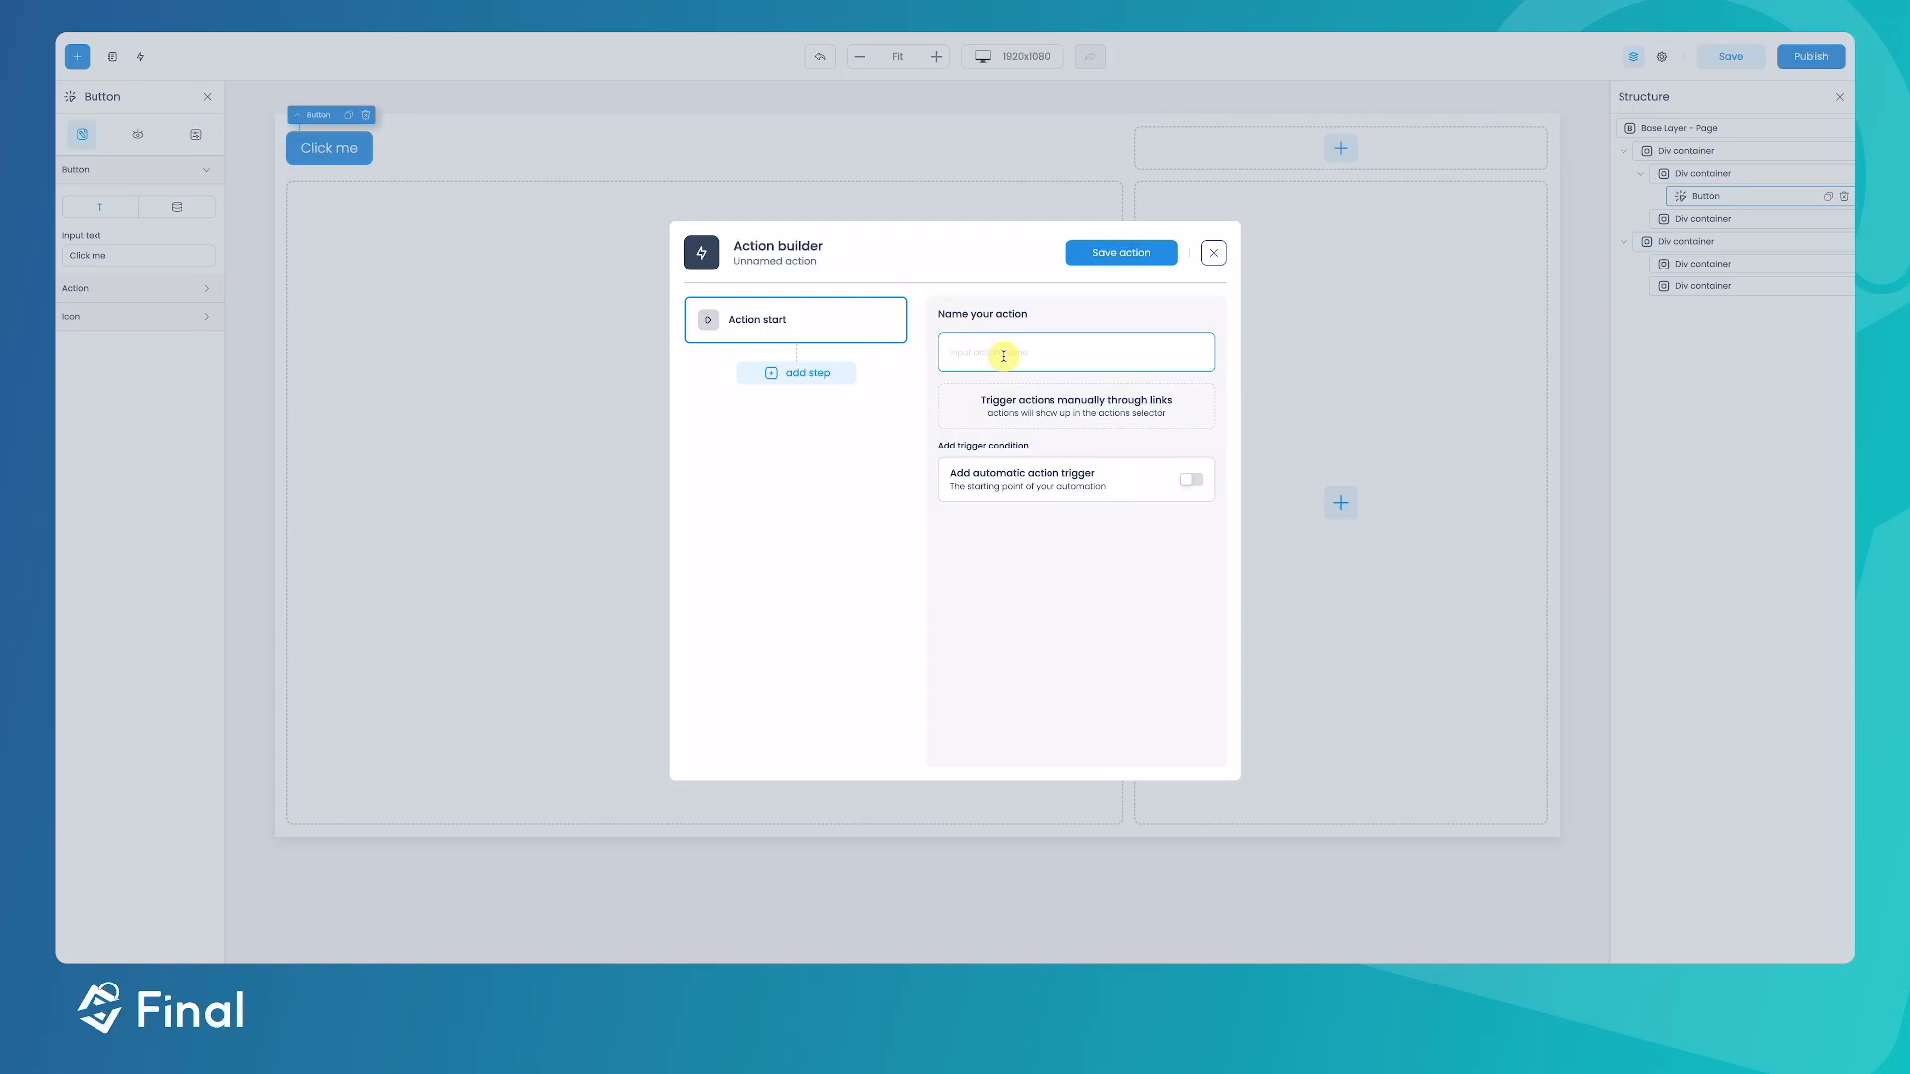
{"action": "type", "text": "Home"}
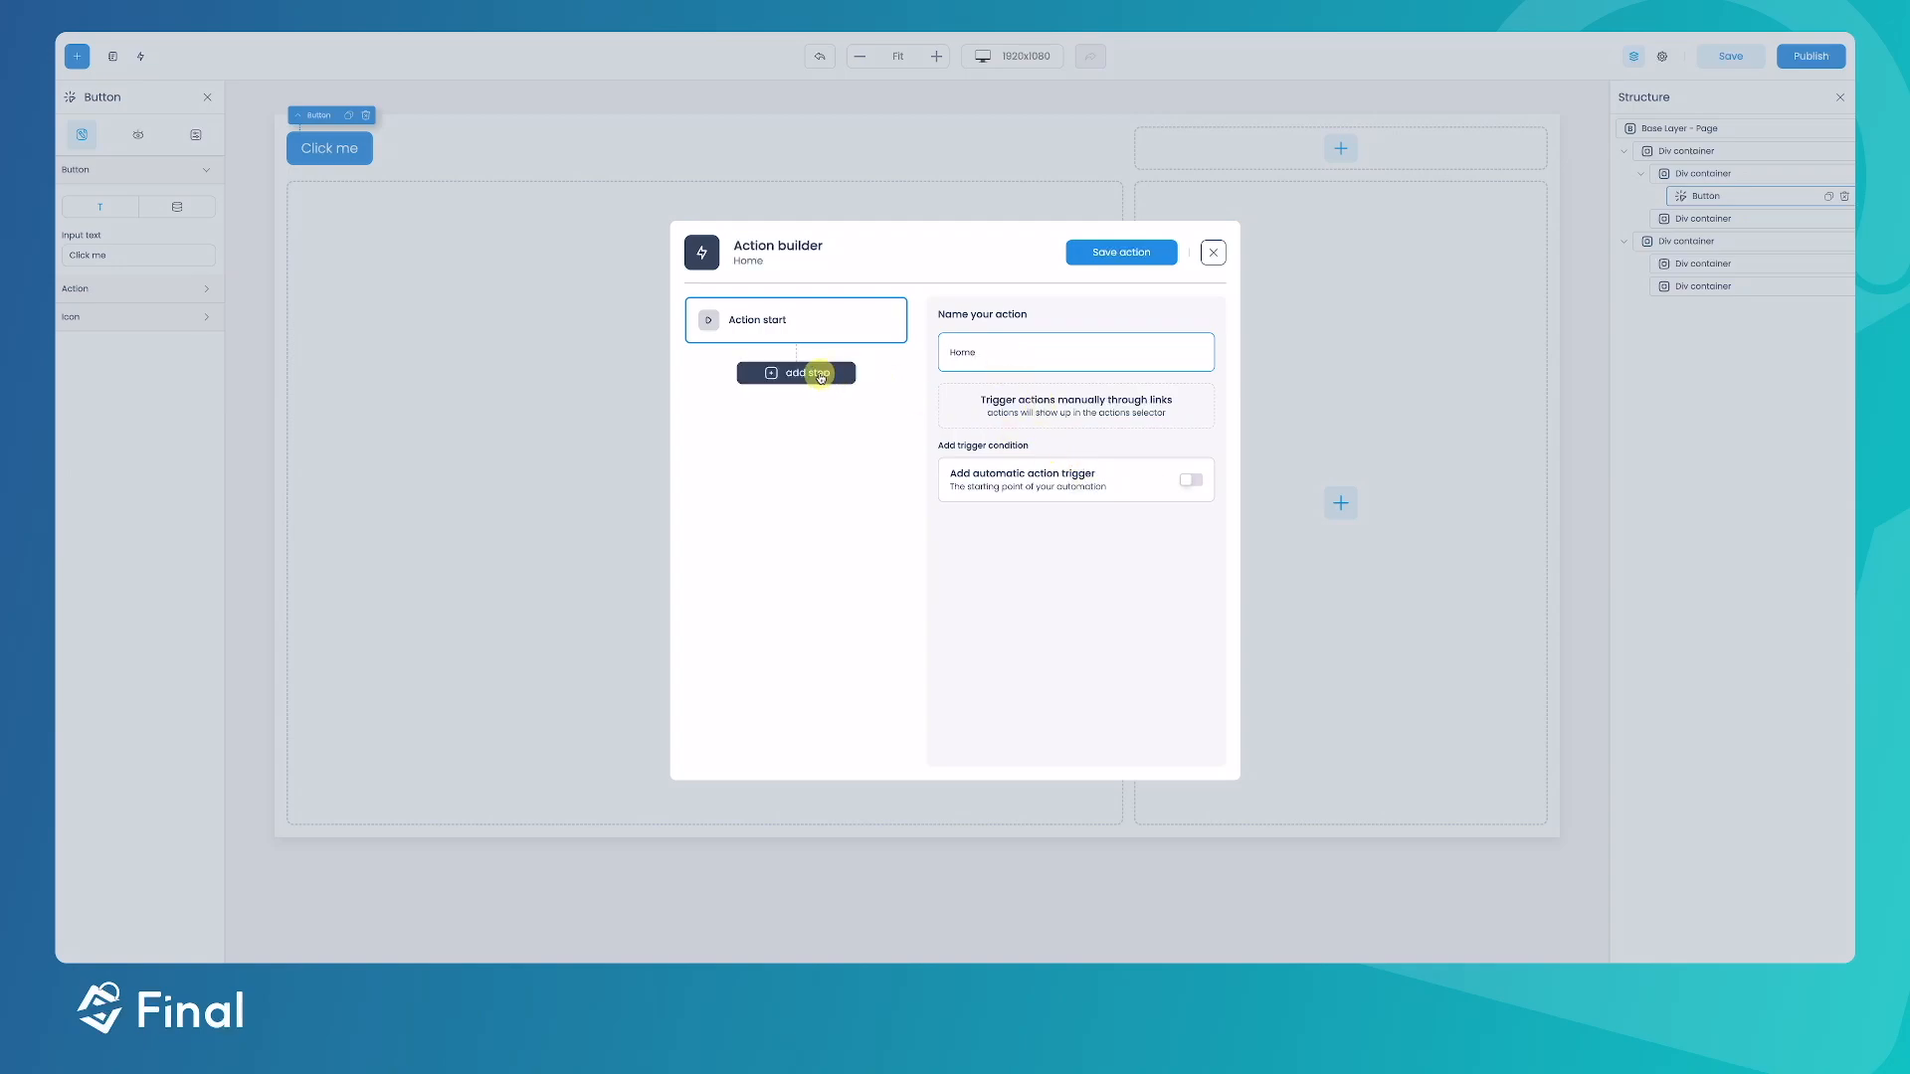
Step: Give the Home action a "Go to page" step targeting Station Home and save the action
{"action": "left_click", "coordinate": [820, 375]}
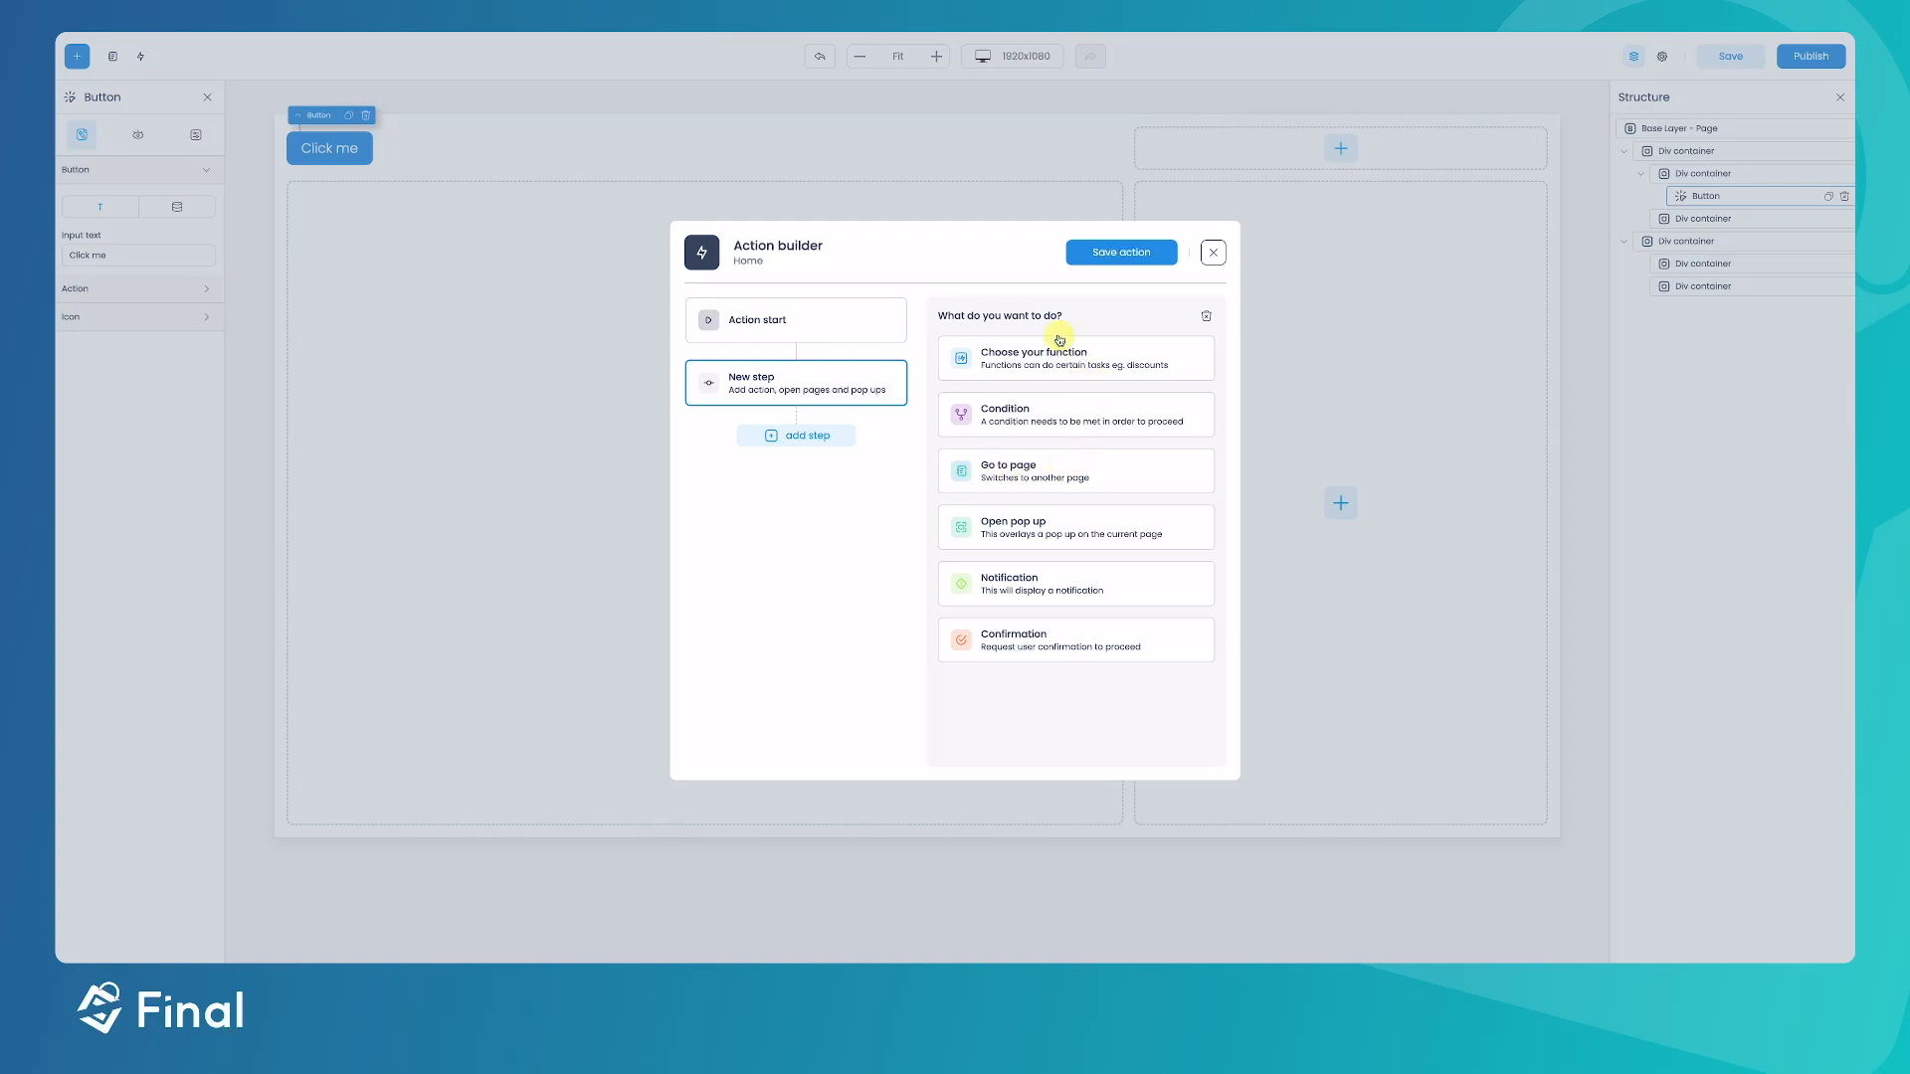
{"action": "left_click", "coordinate": [1016, 478]}
{"action": "left_click", "coordinate": [1003, 390]}
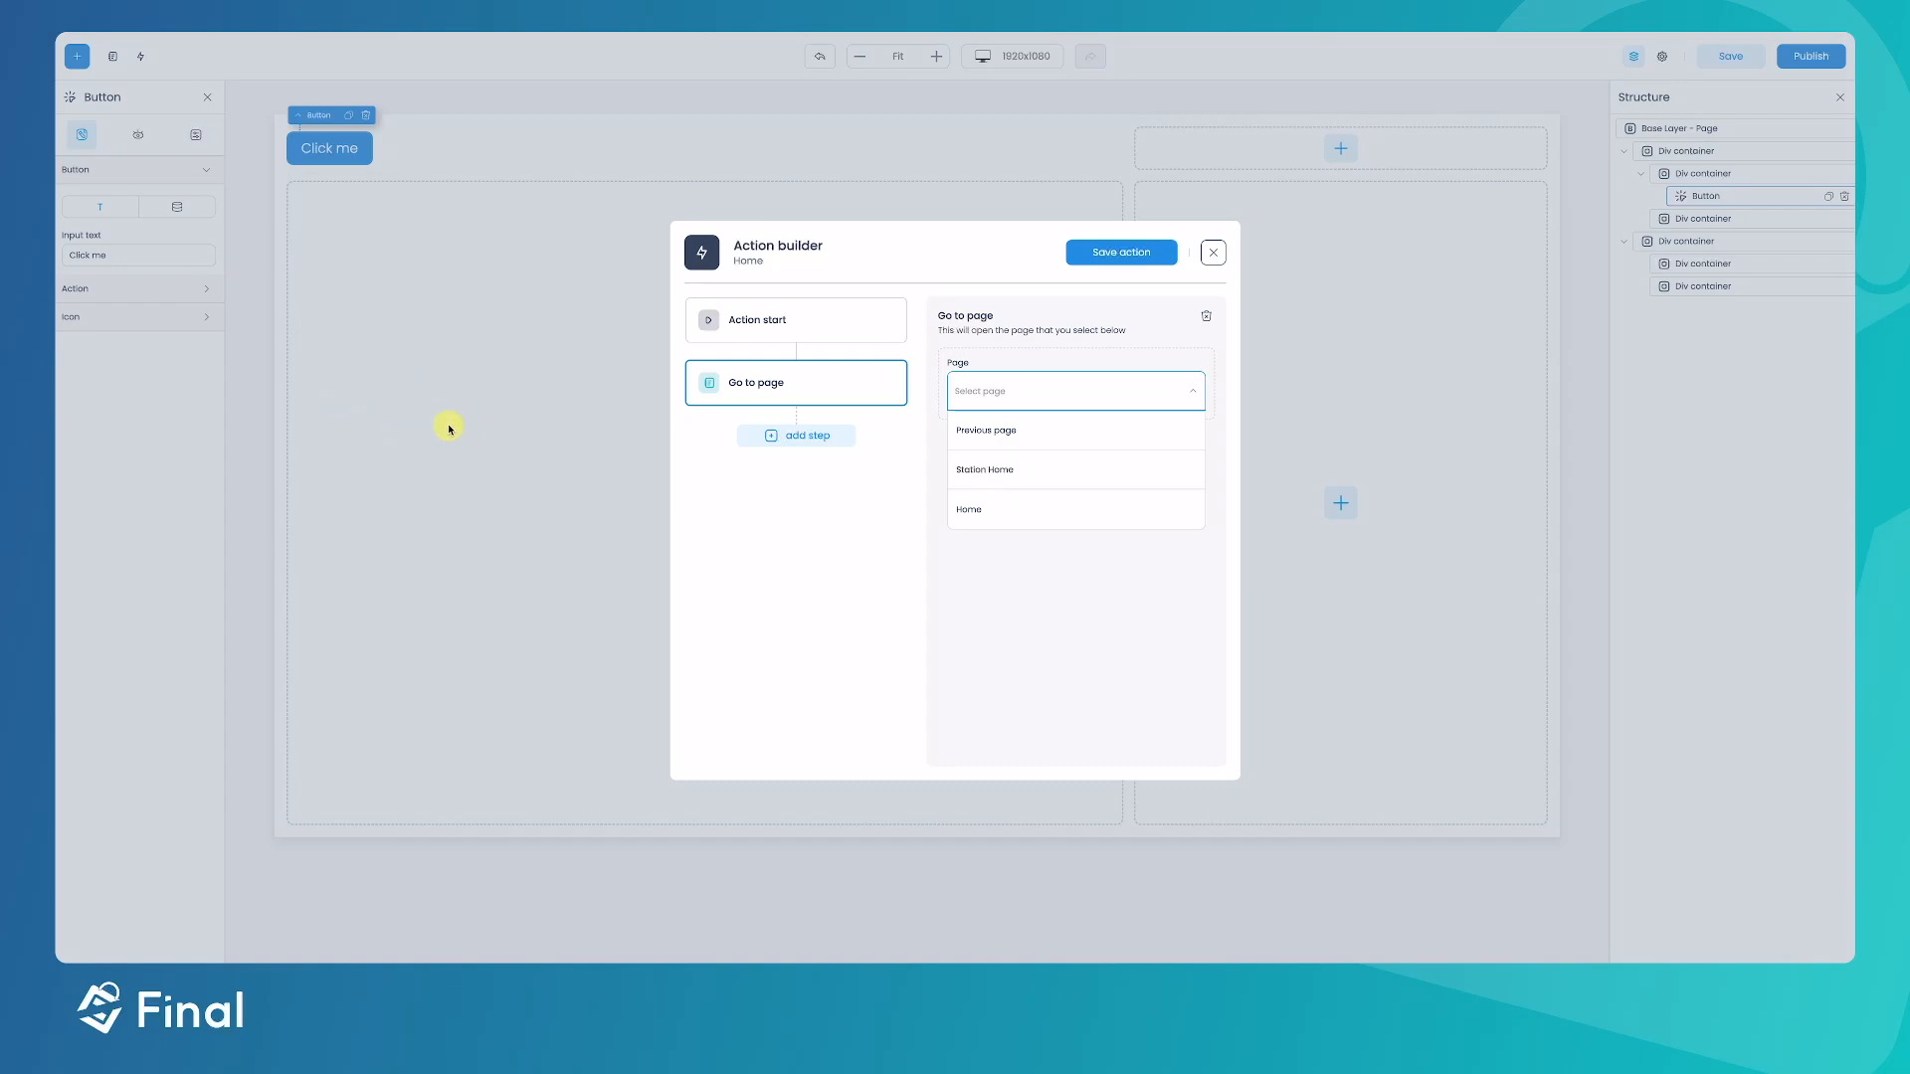
{"action": "left_click", "coordinate": [989, 469]}
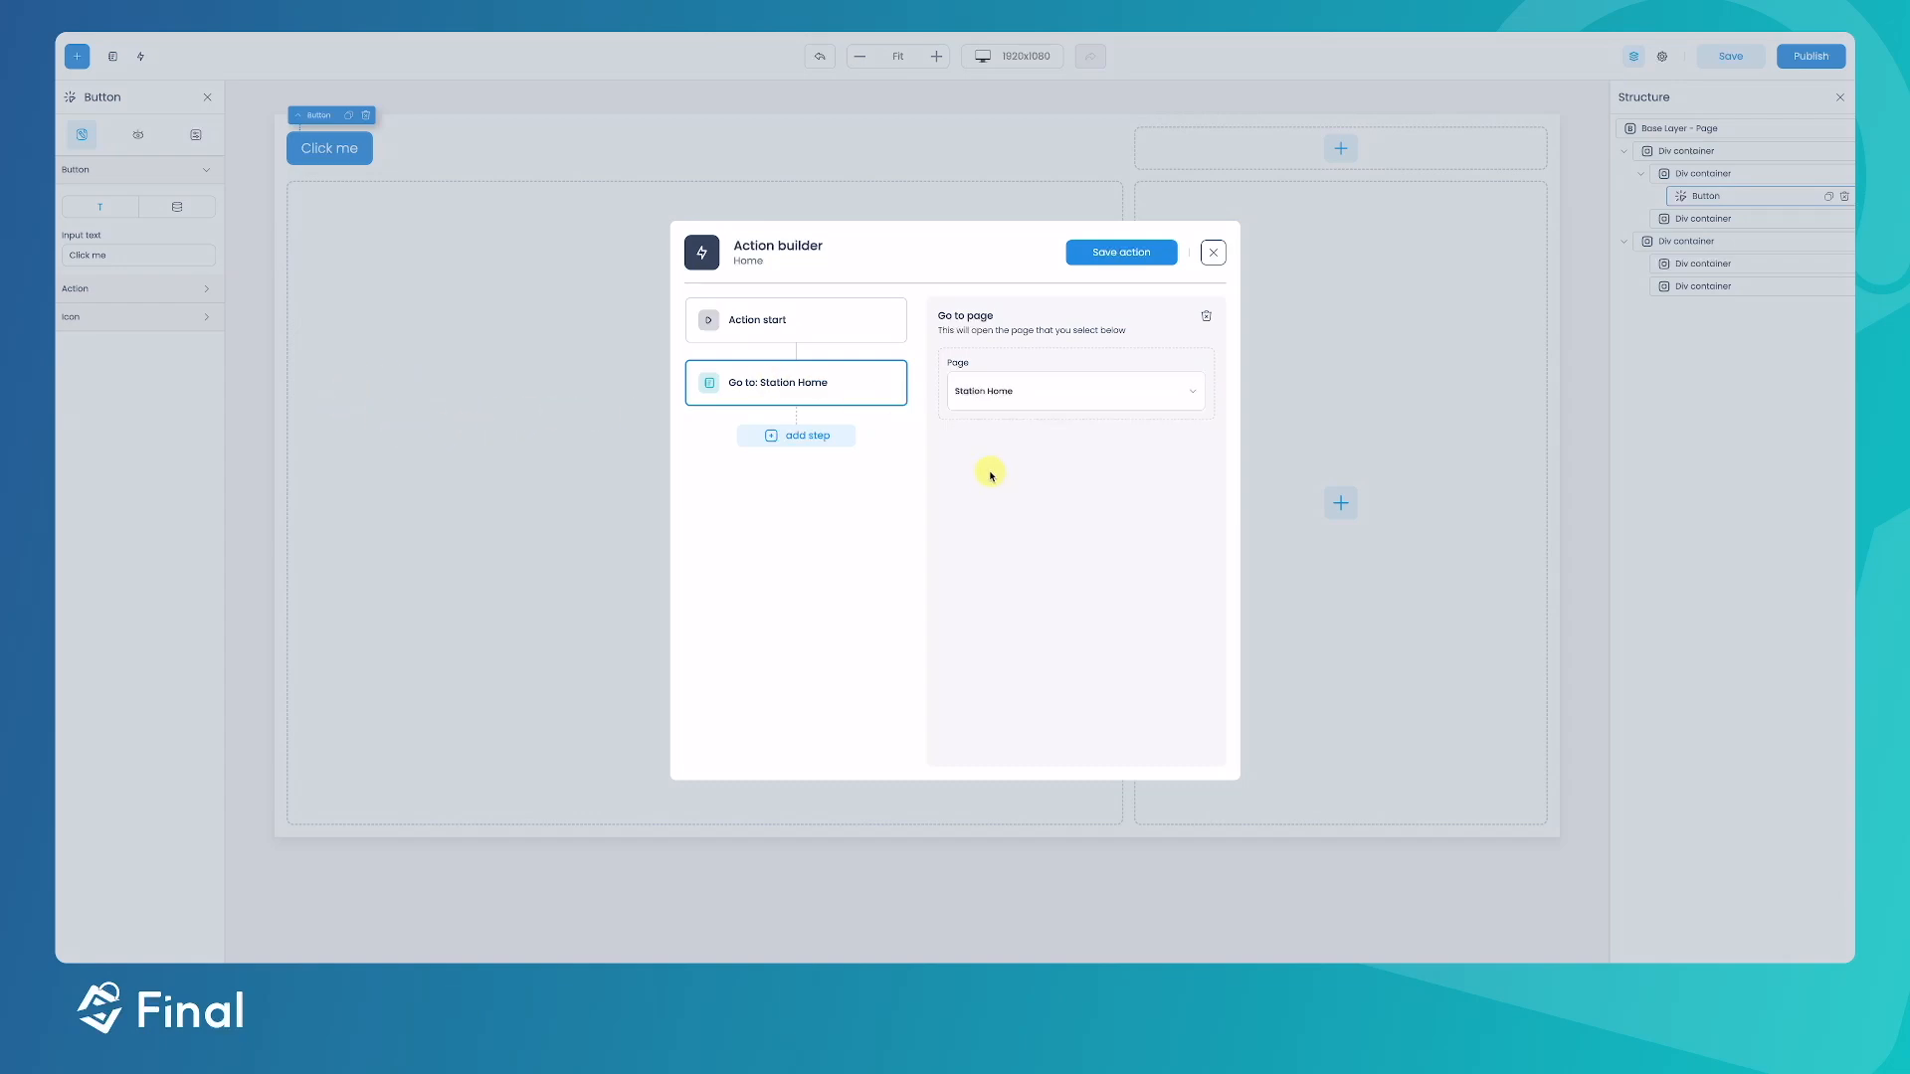
{"action": "left_click", "coordinate": [1095, 256]}
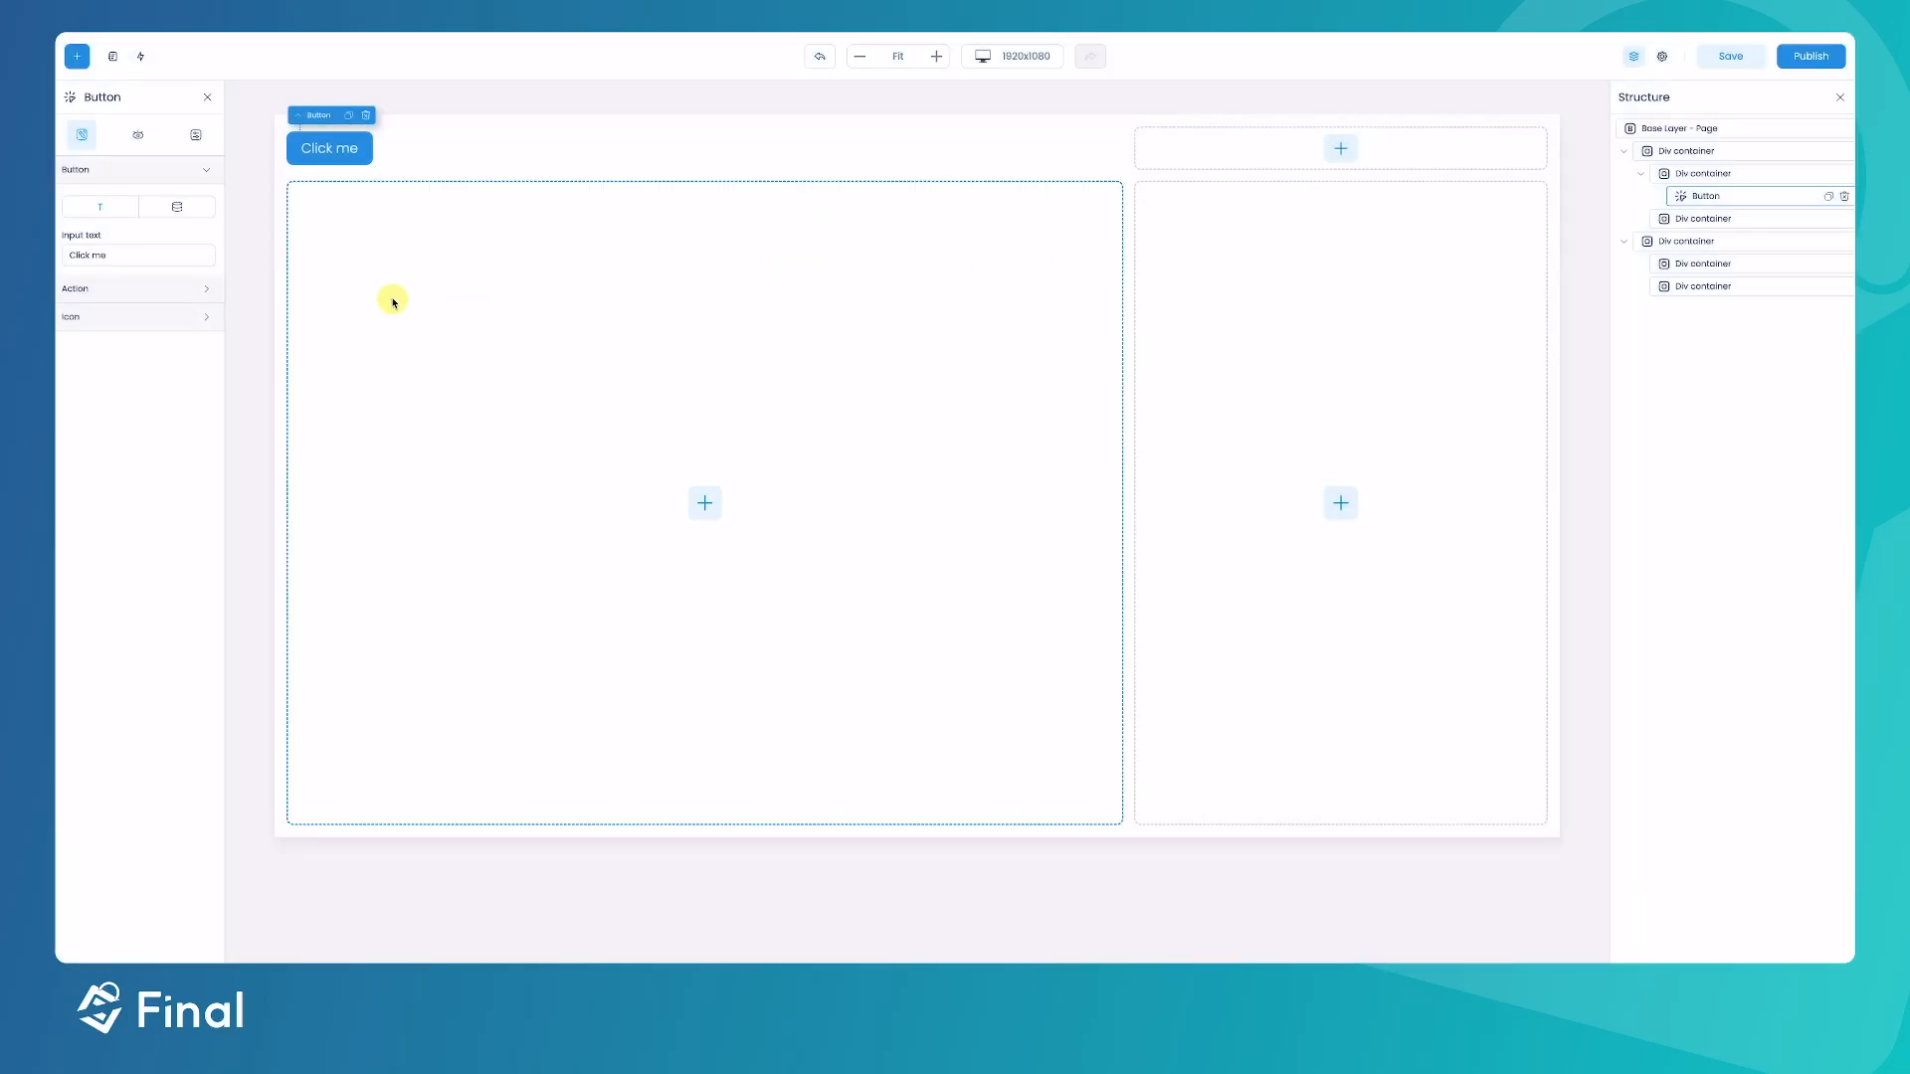
Step: Check the button's linked action and set its text to "Station home"
{"action": "left_click", "coordinate": [121, 294]}
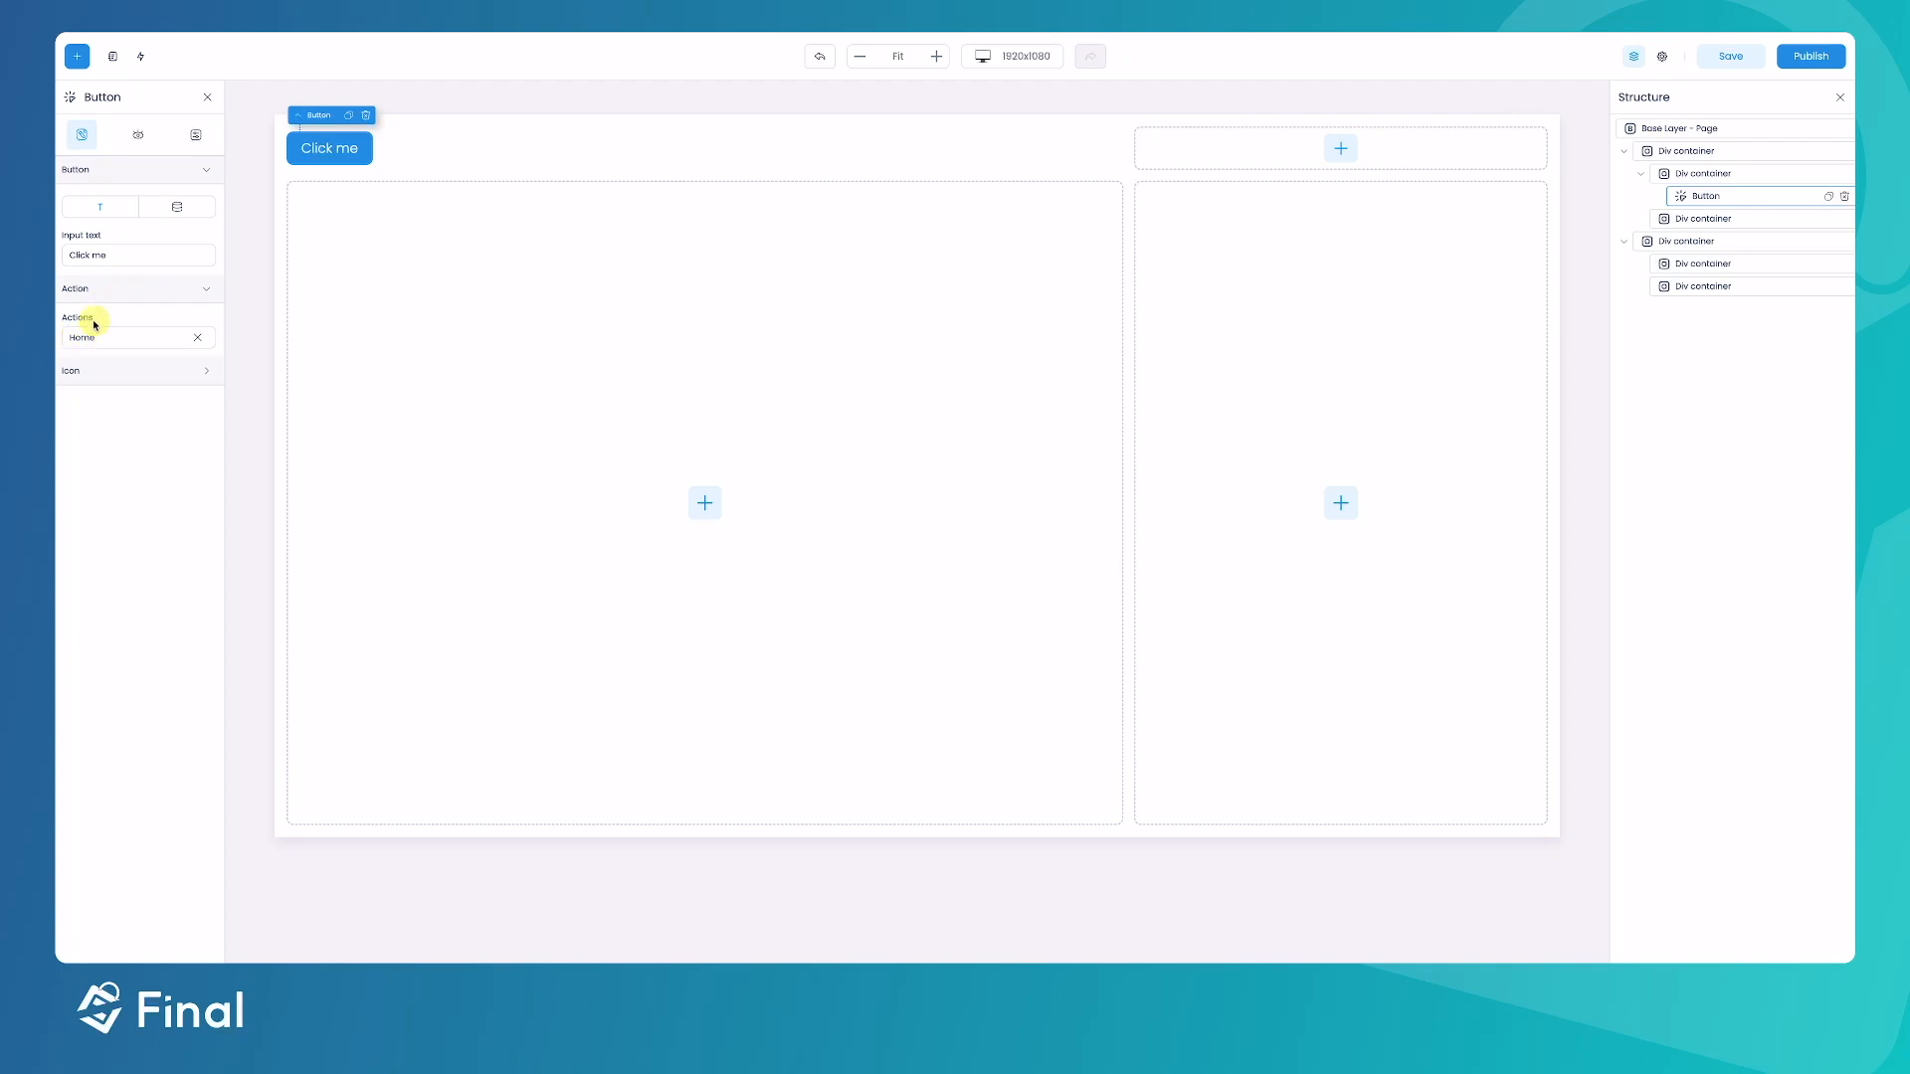
{"action": "left_click", "coordinate": [111, 256]}
{"action": "key", "text": "ctrl+a"}
{"action": "type", "text": "Home"}
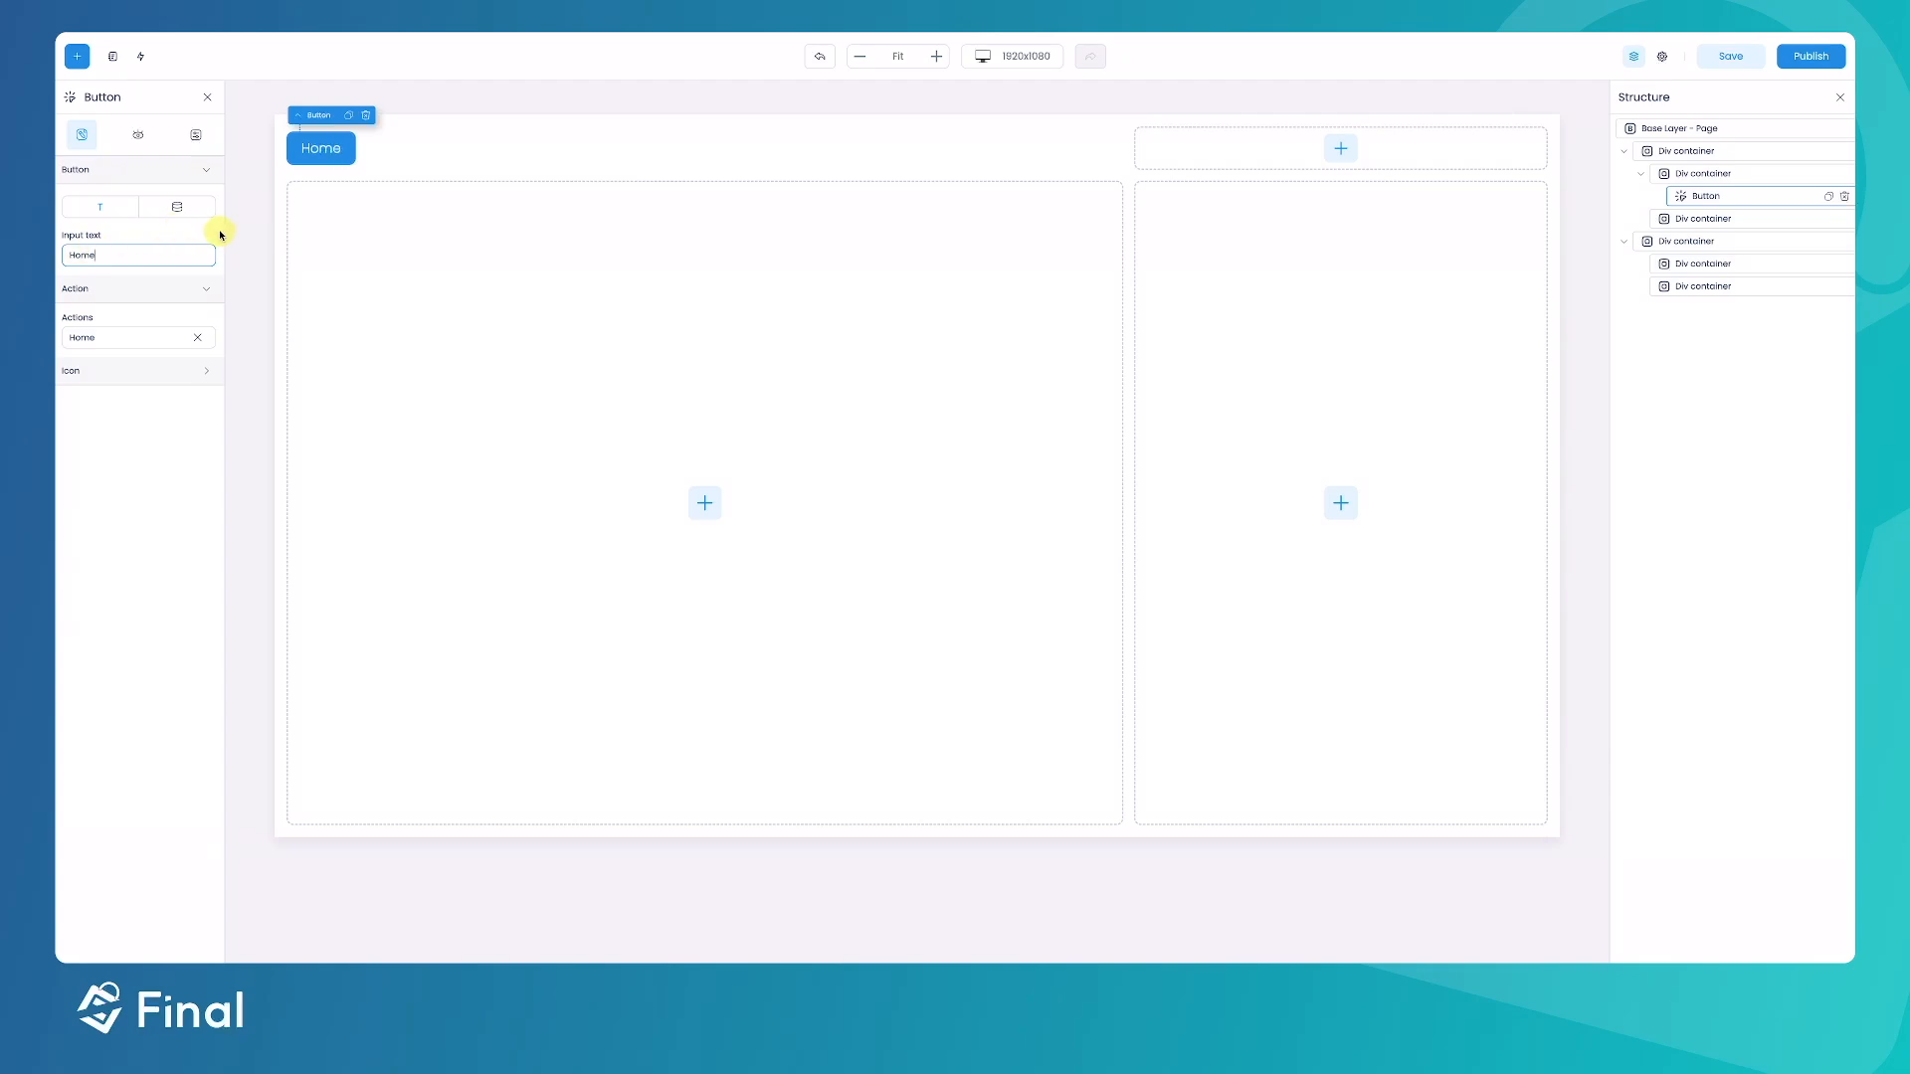
{"action": "key", "text": "ctrl+a"}
{"action": "type", "text": "Station home"}
{"action": "left_click", "coordinate": [584, 104]}
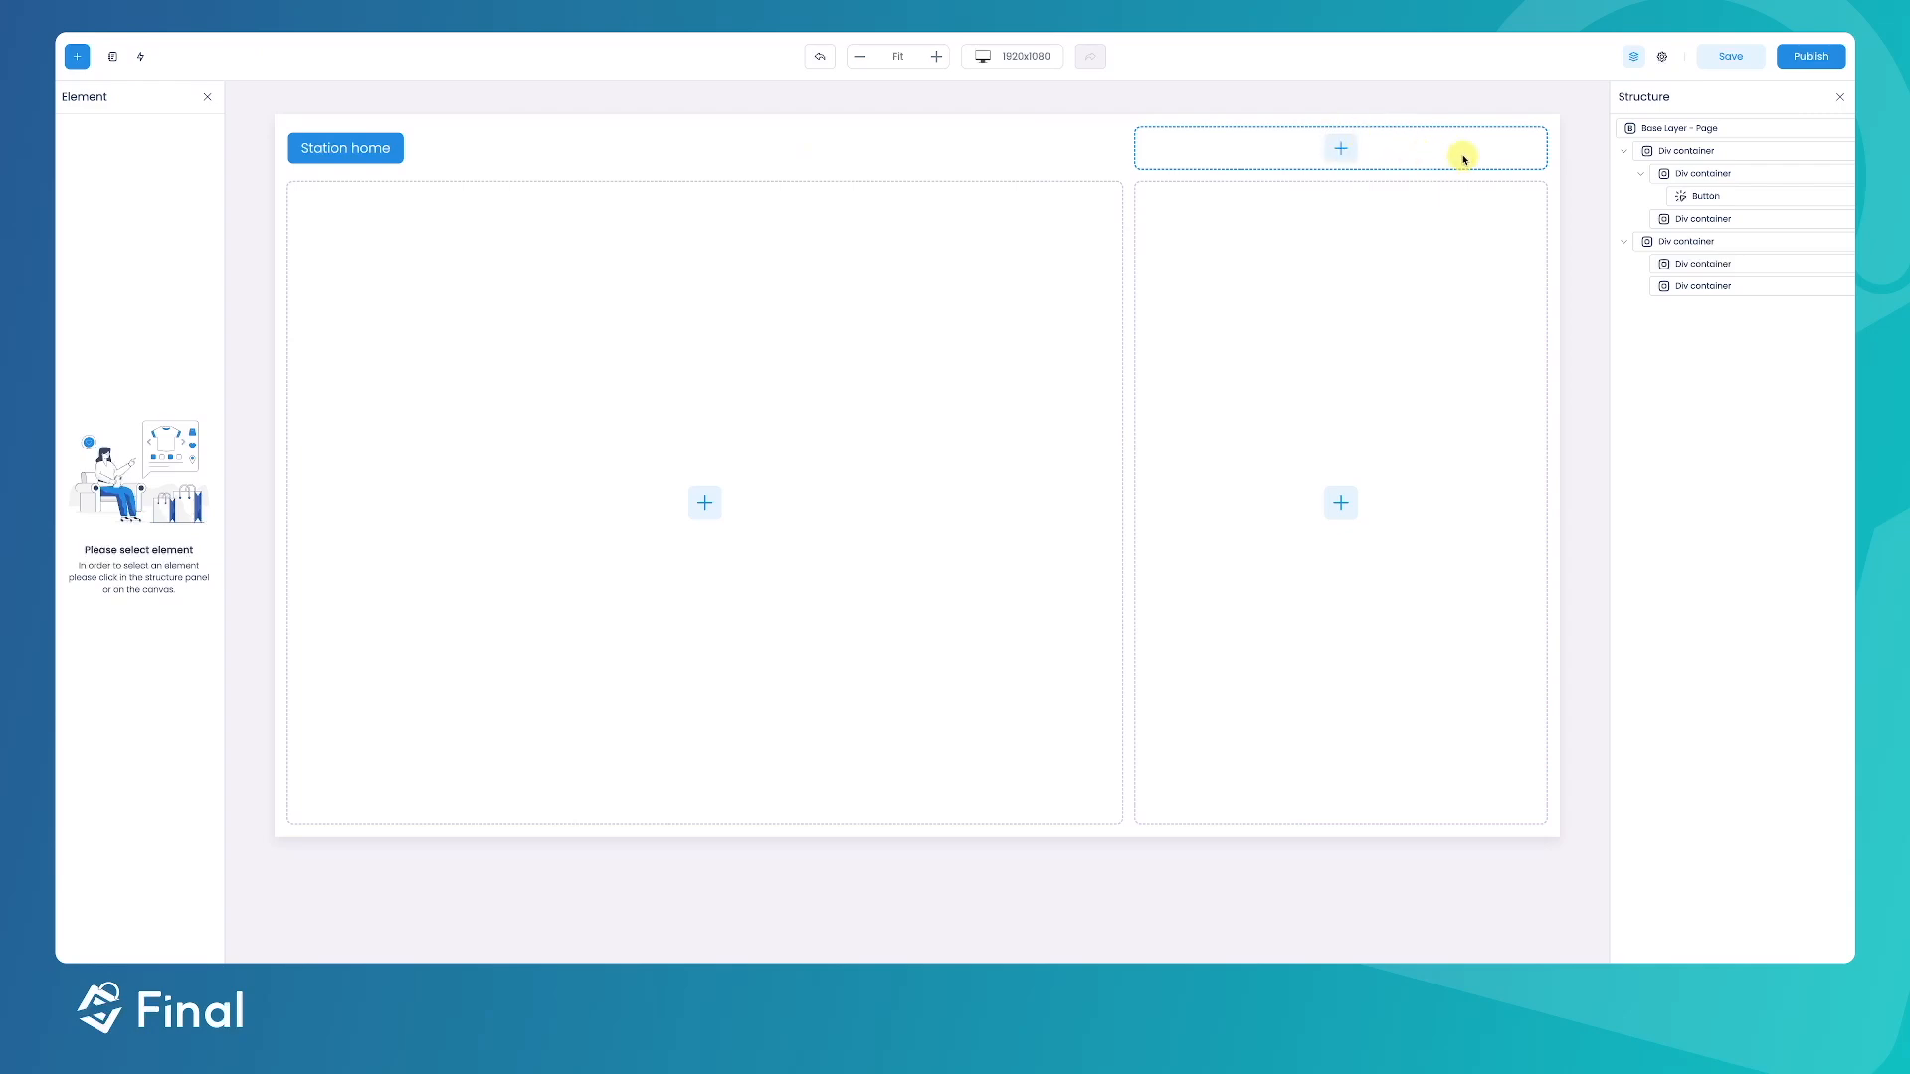
Step: Create a new page named "Checkout" and give it the "Header 70/30, body 70/30" layout
{"action": "left_click", "coordinate": [113, 55]}
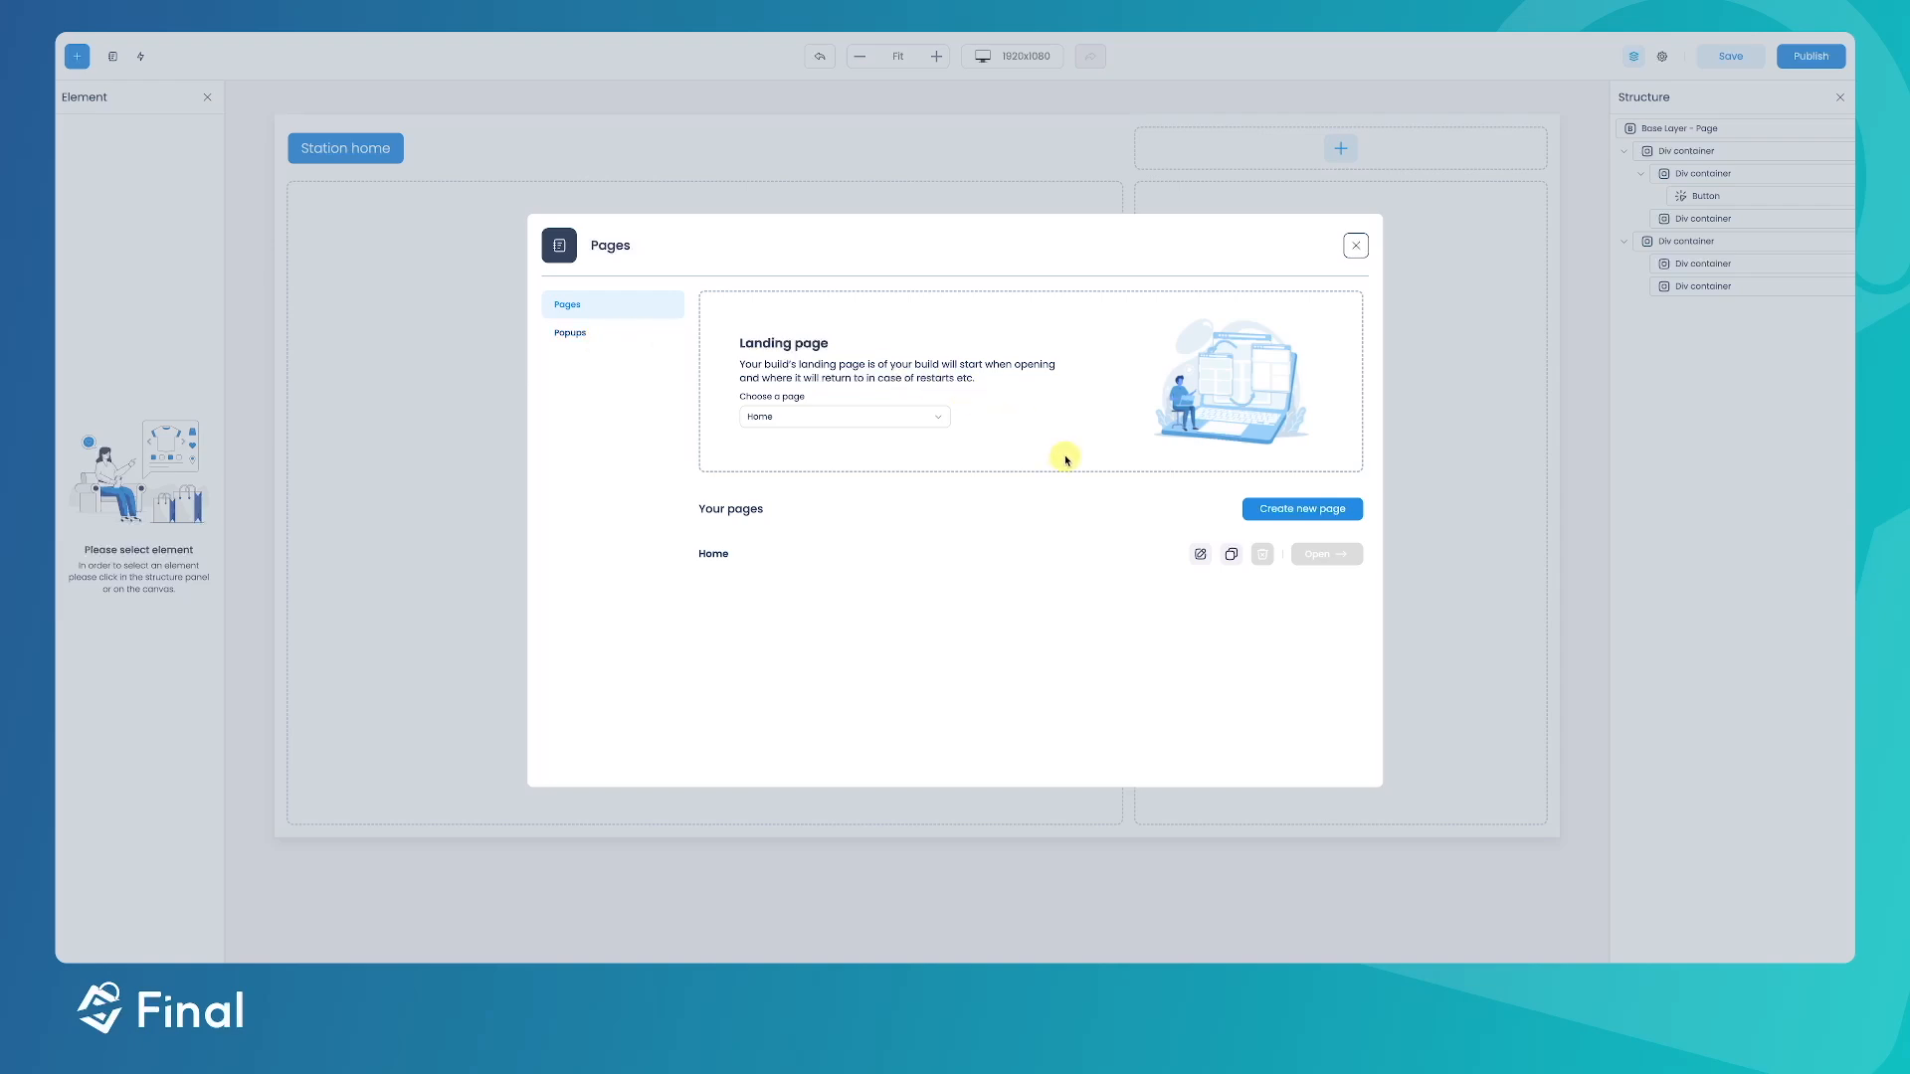
{"action": "left_click", "coordinate": [1278, 519]}
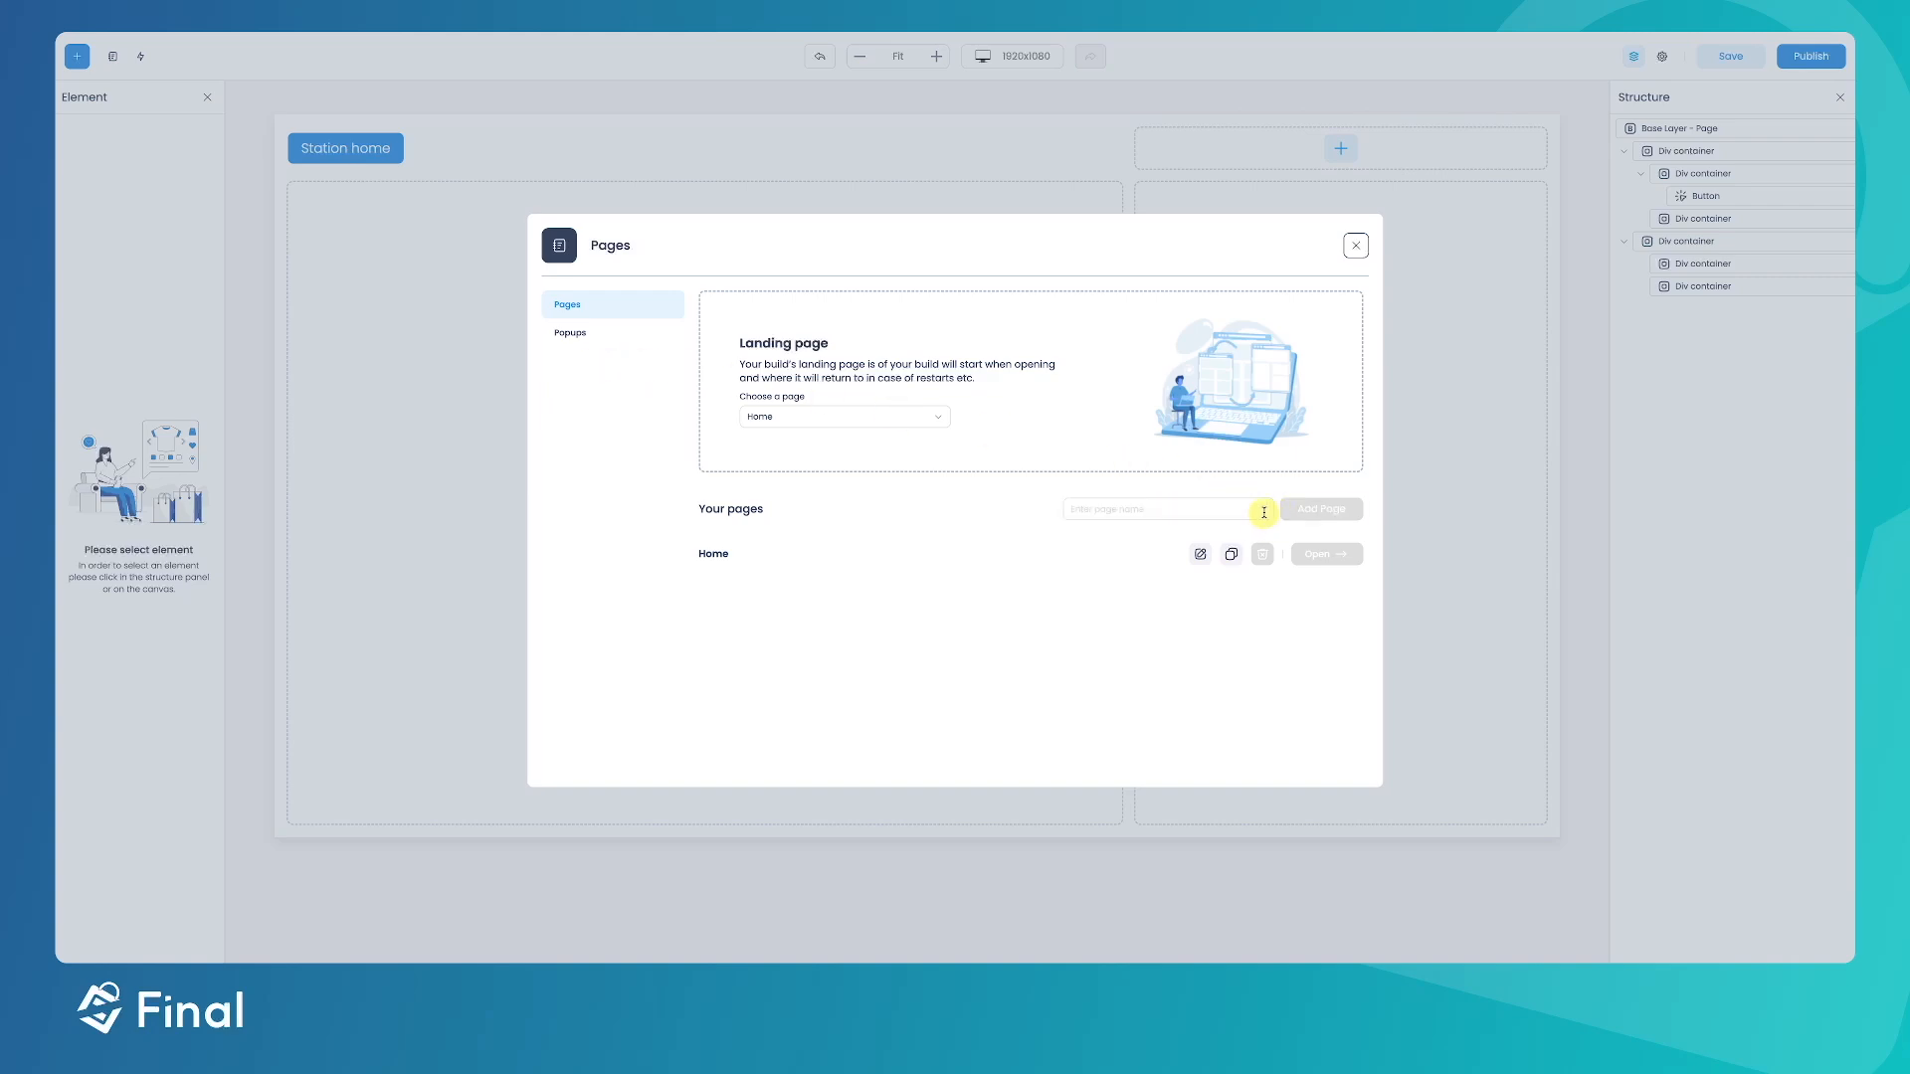
{"action": "type", "text": "Checkout"}
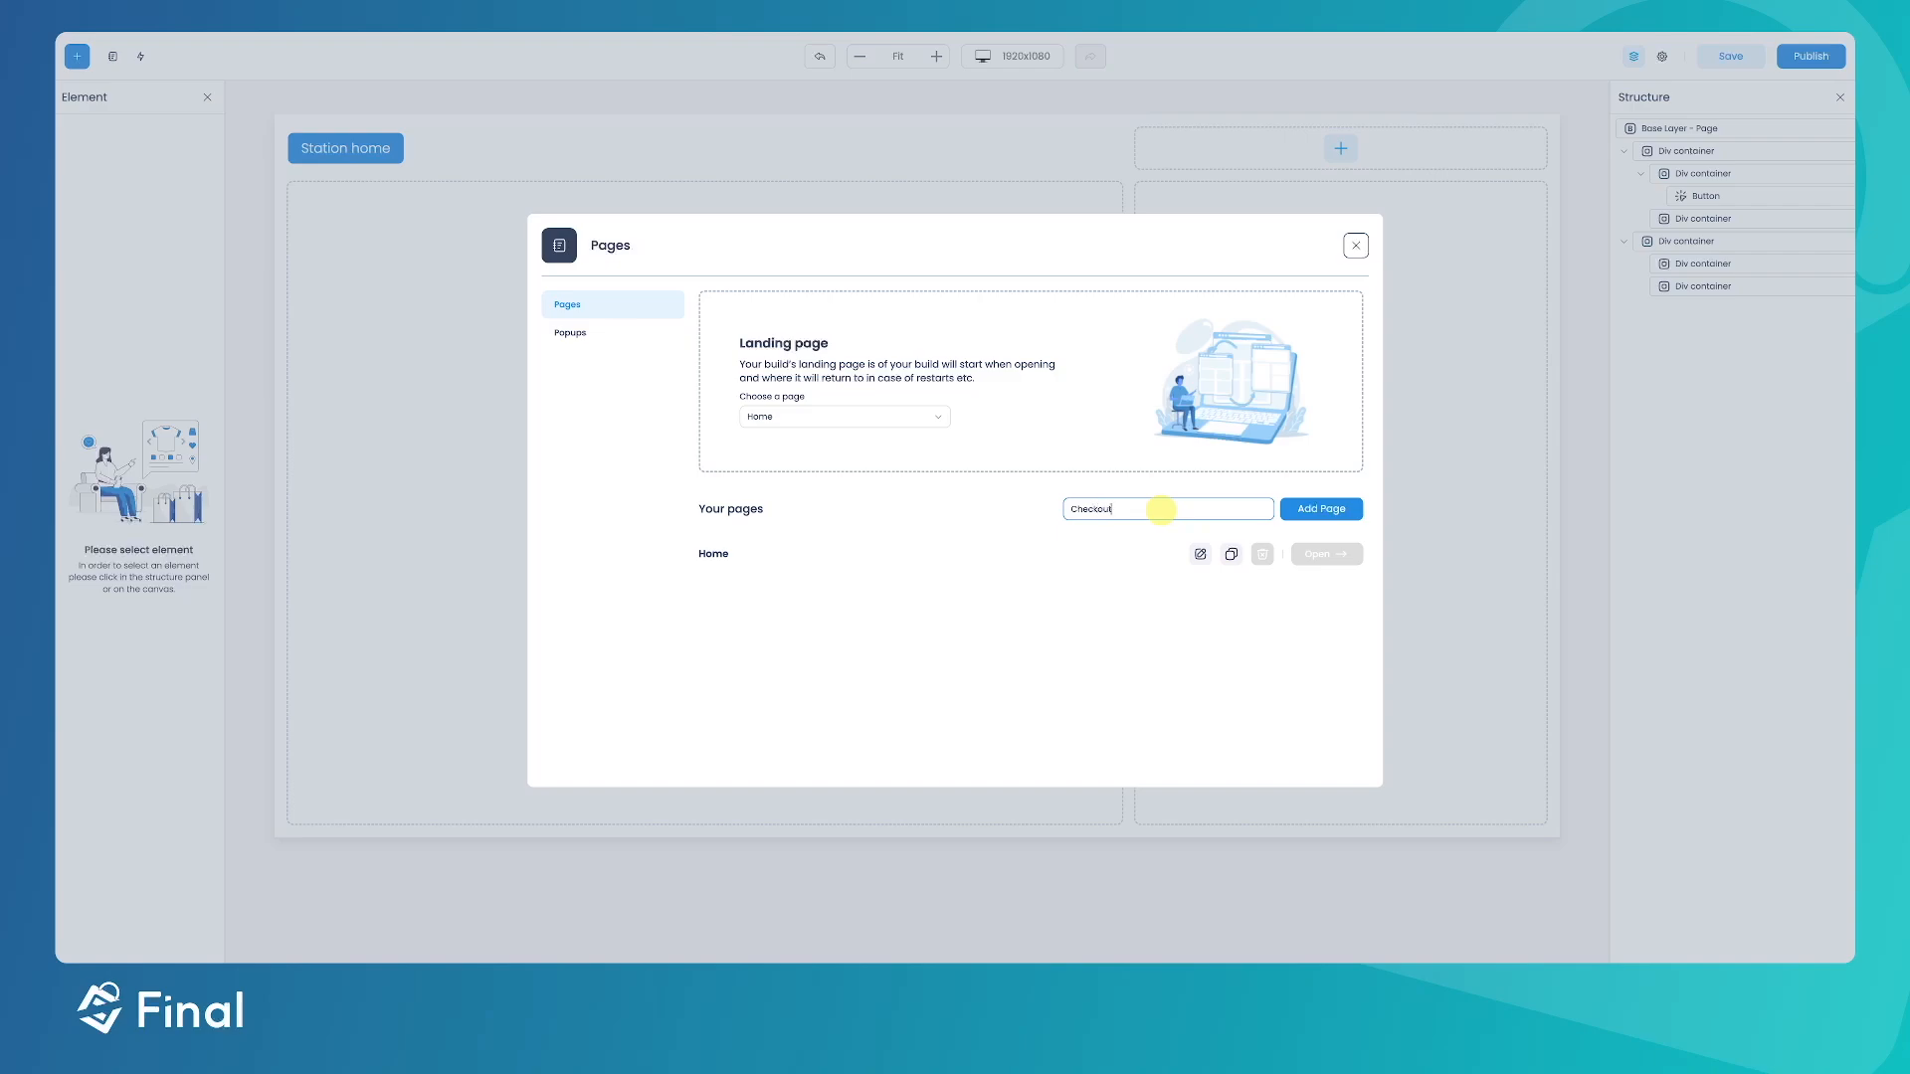
{"action": "left_click", "coordinate": [1321, 510]}
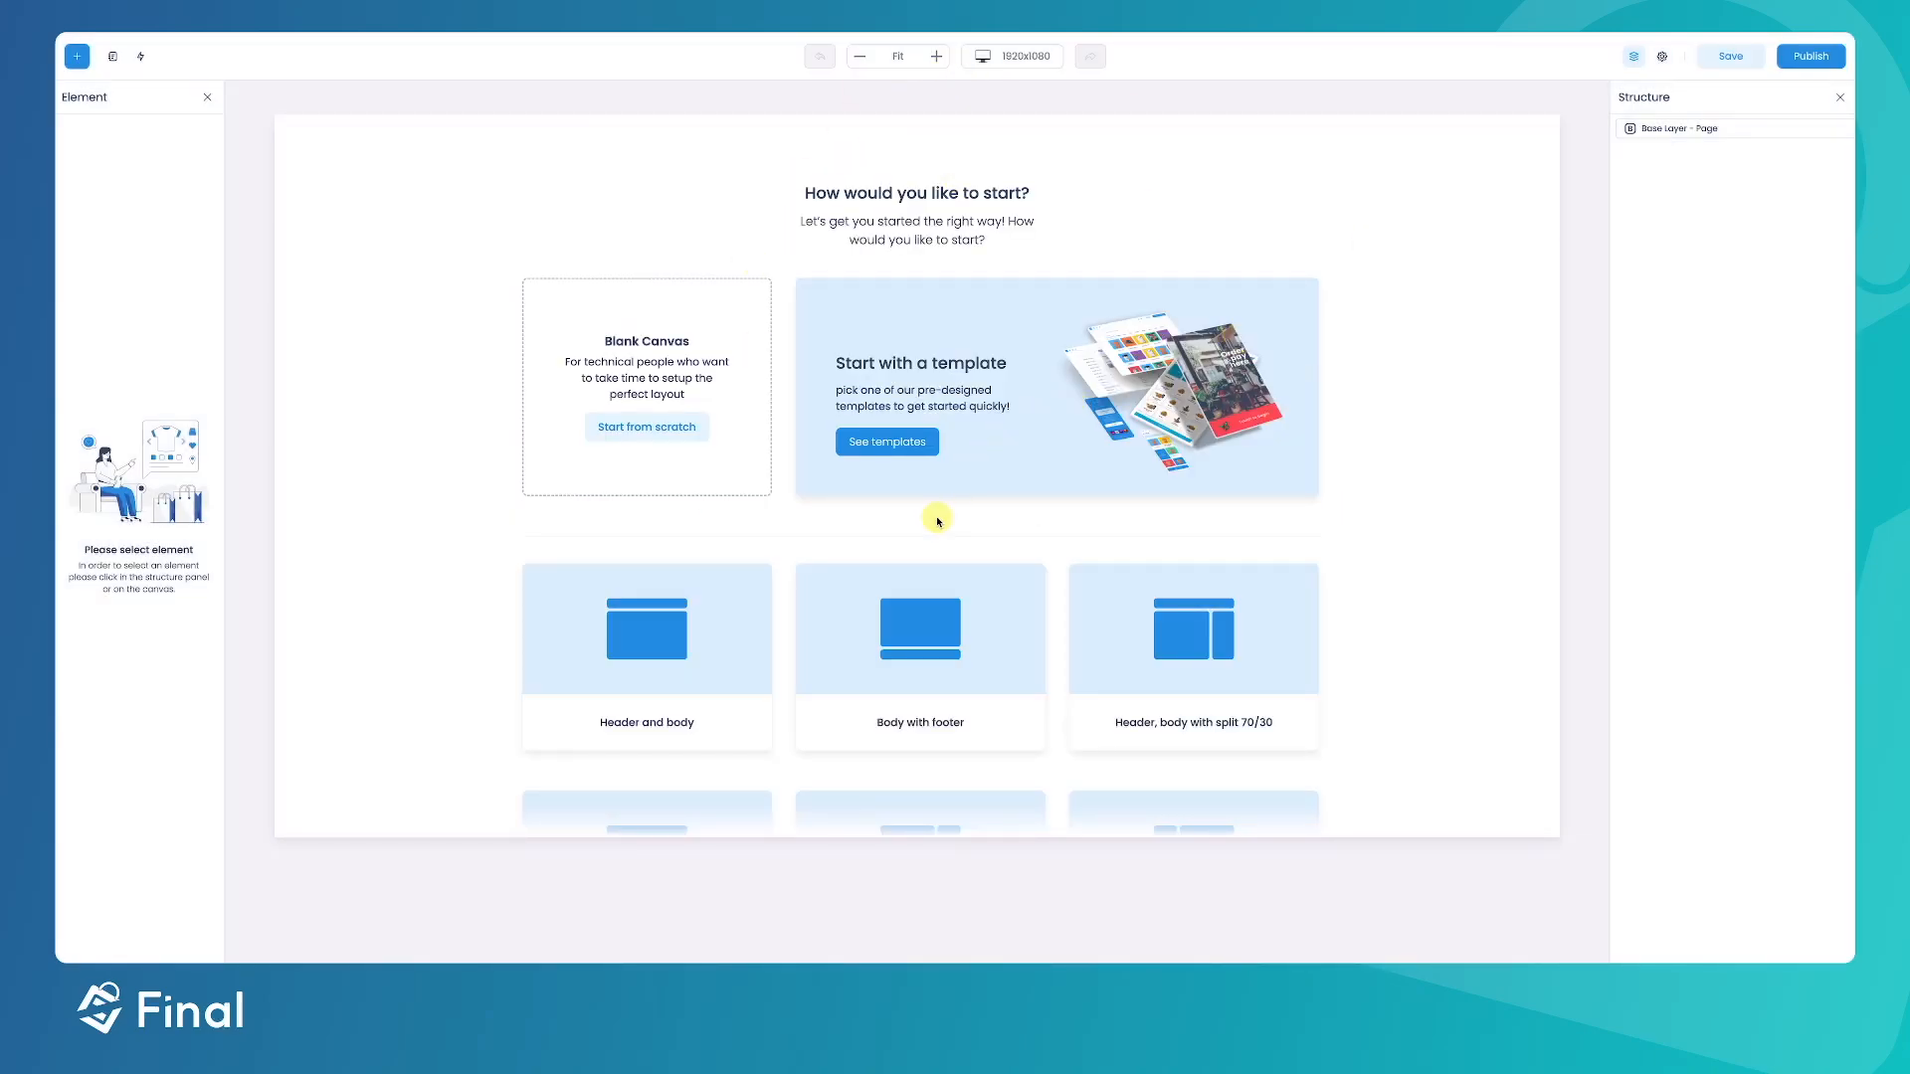
{"action": "scroll", "coordinate": [985, 614], "scroll_direction": "down", "scroll_amount": 3}
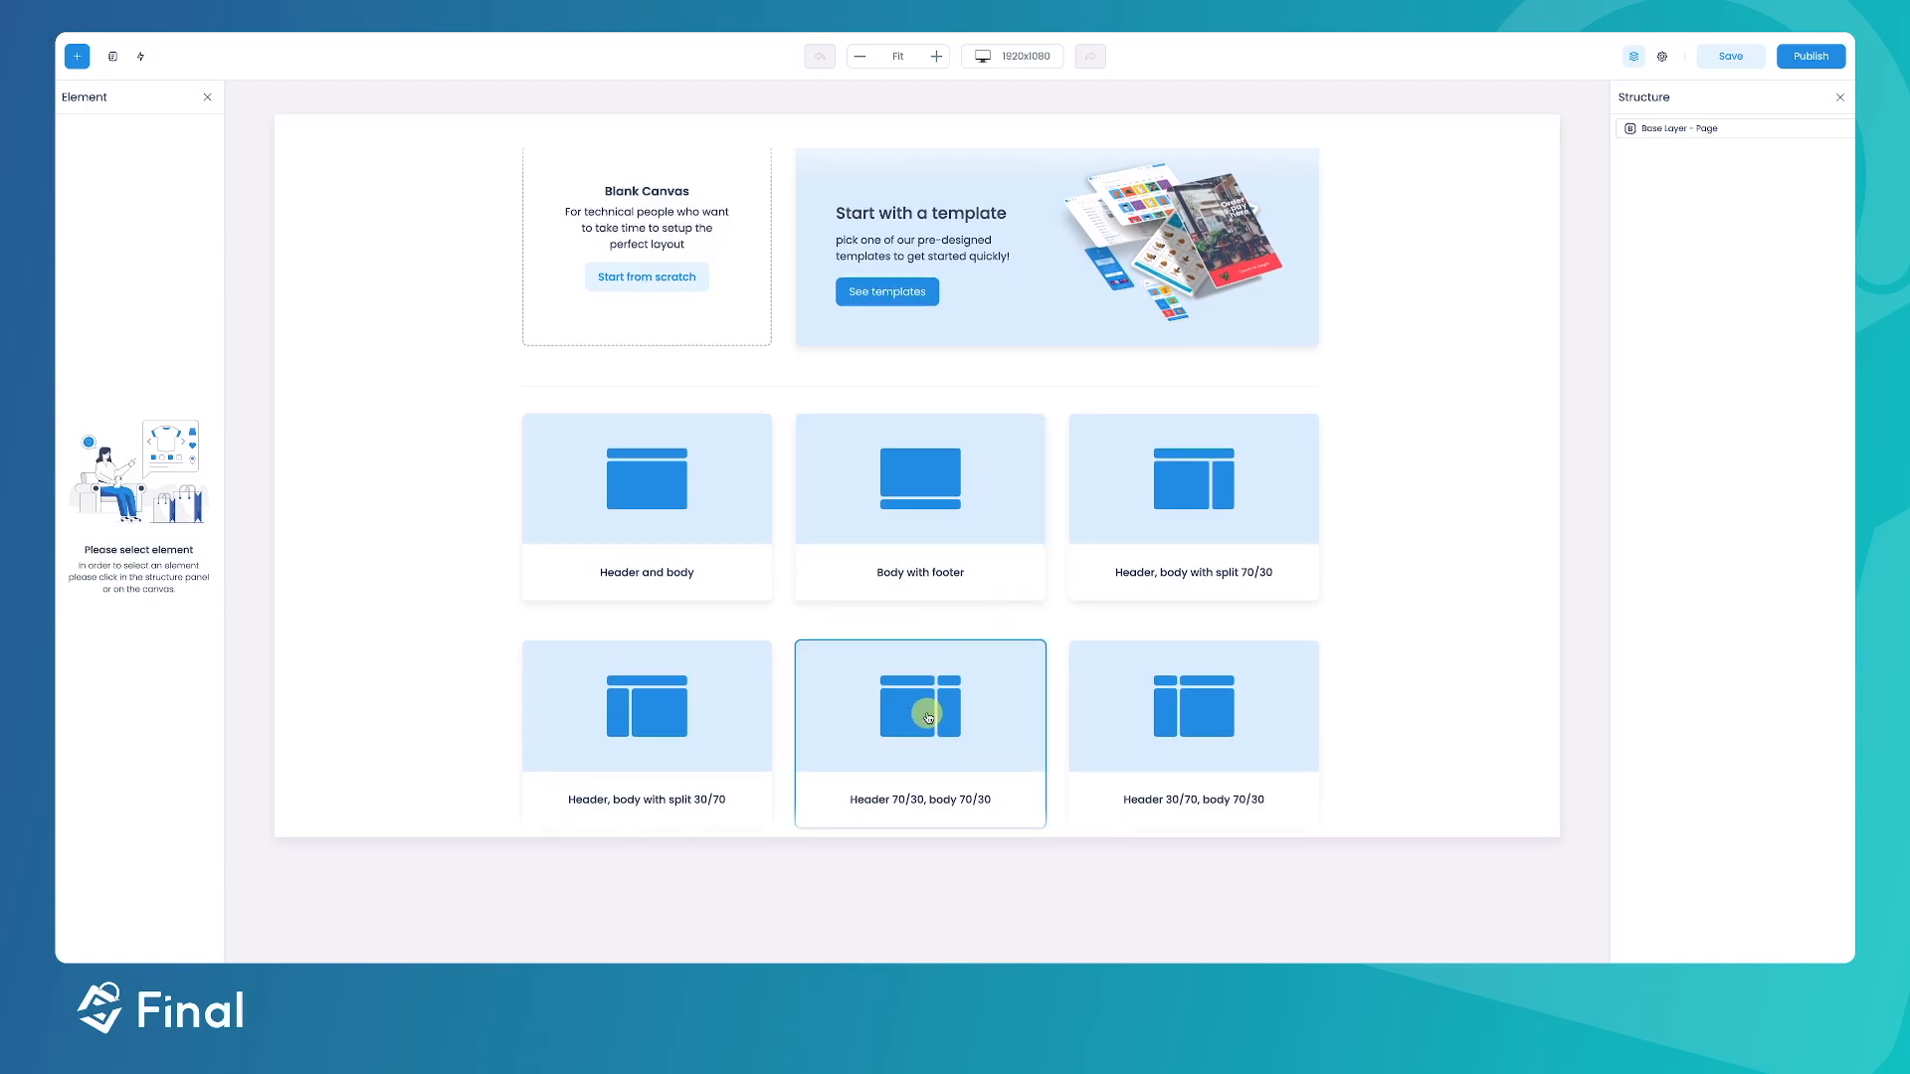
{"action": "left_click", "coordinate": [927, 716]}
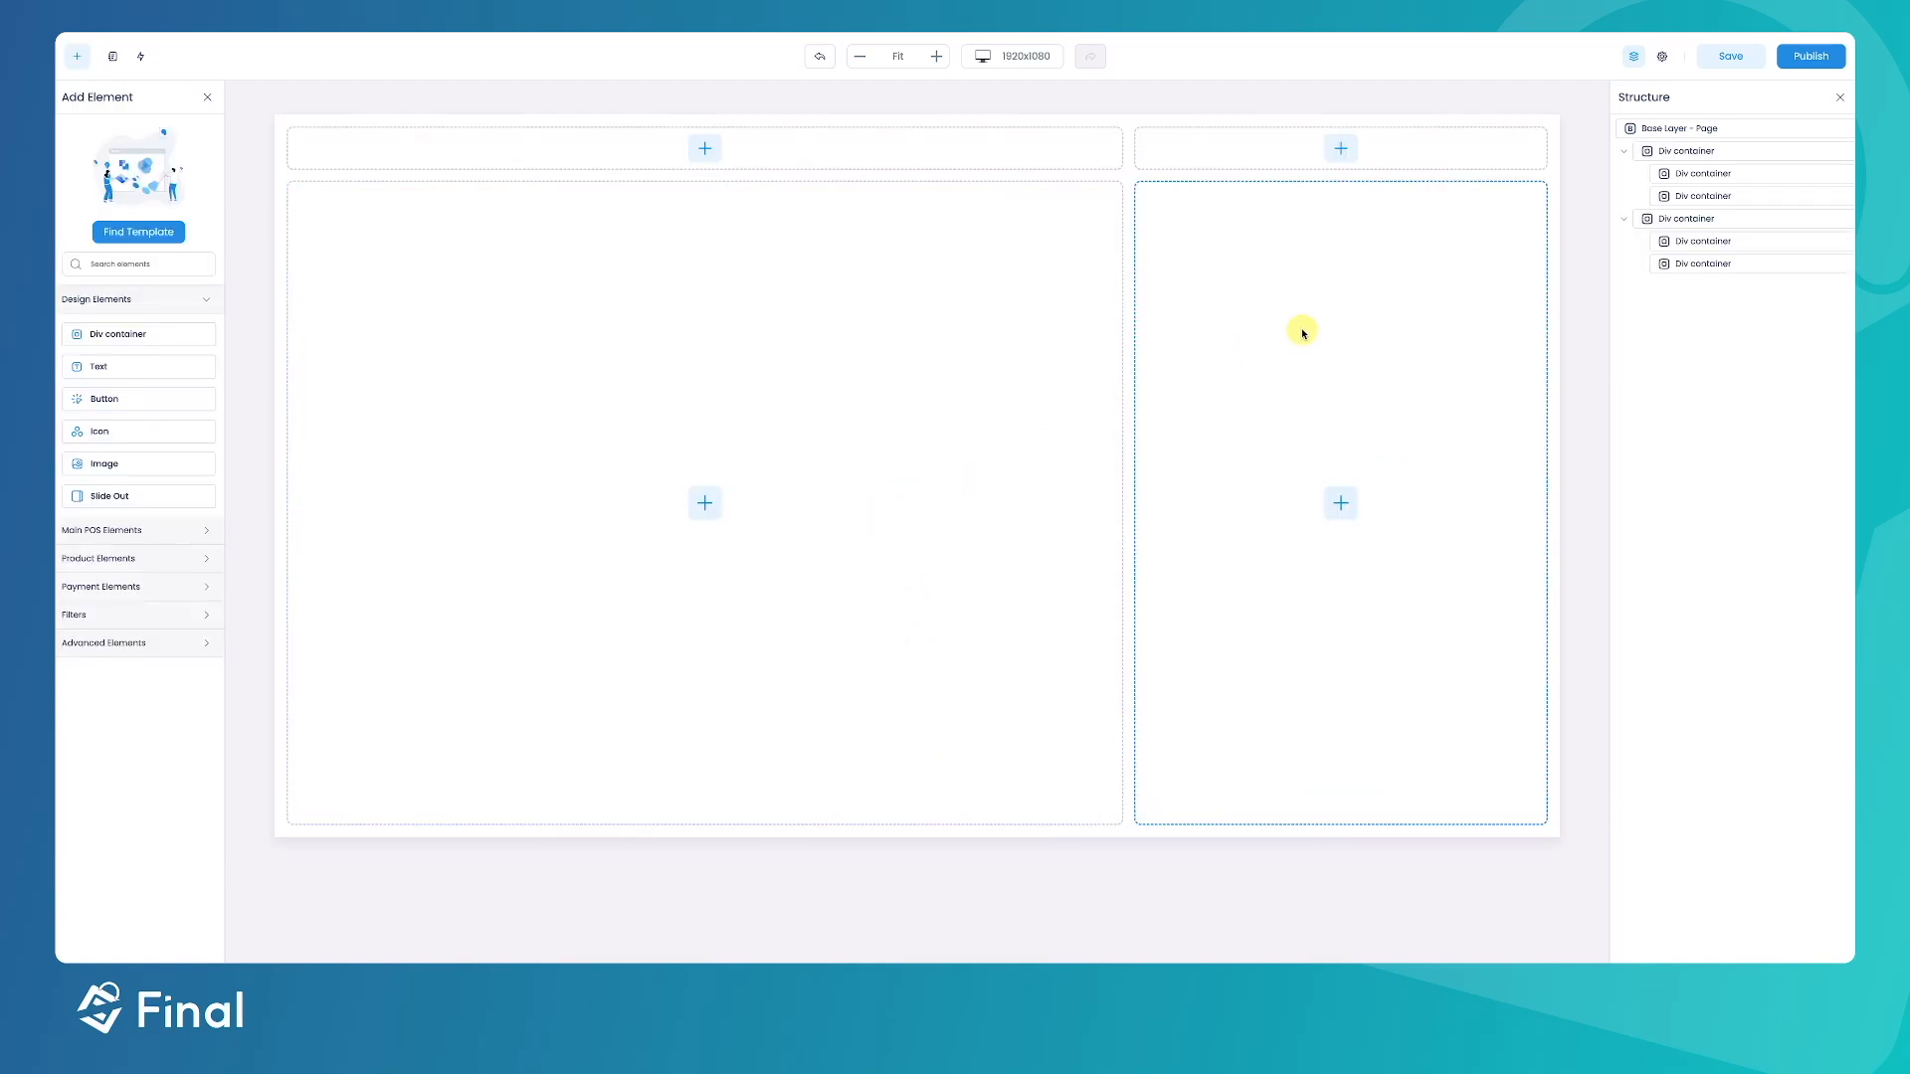
Step: Copy the Station home button from the Home page into the wider header container of the Checkout page
{"action": "left_click", "coordinate": [112, 56]}
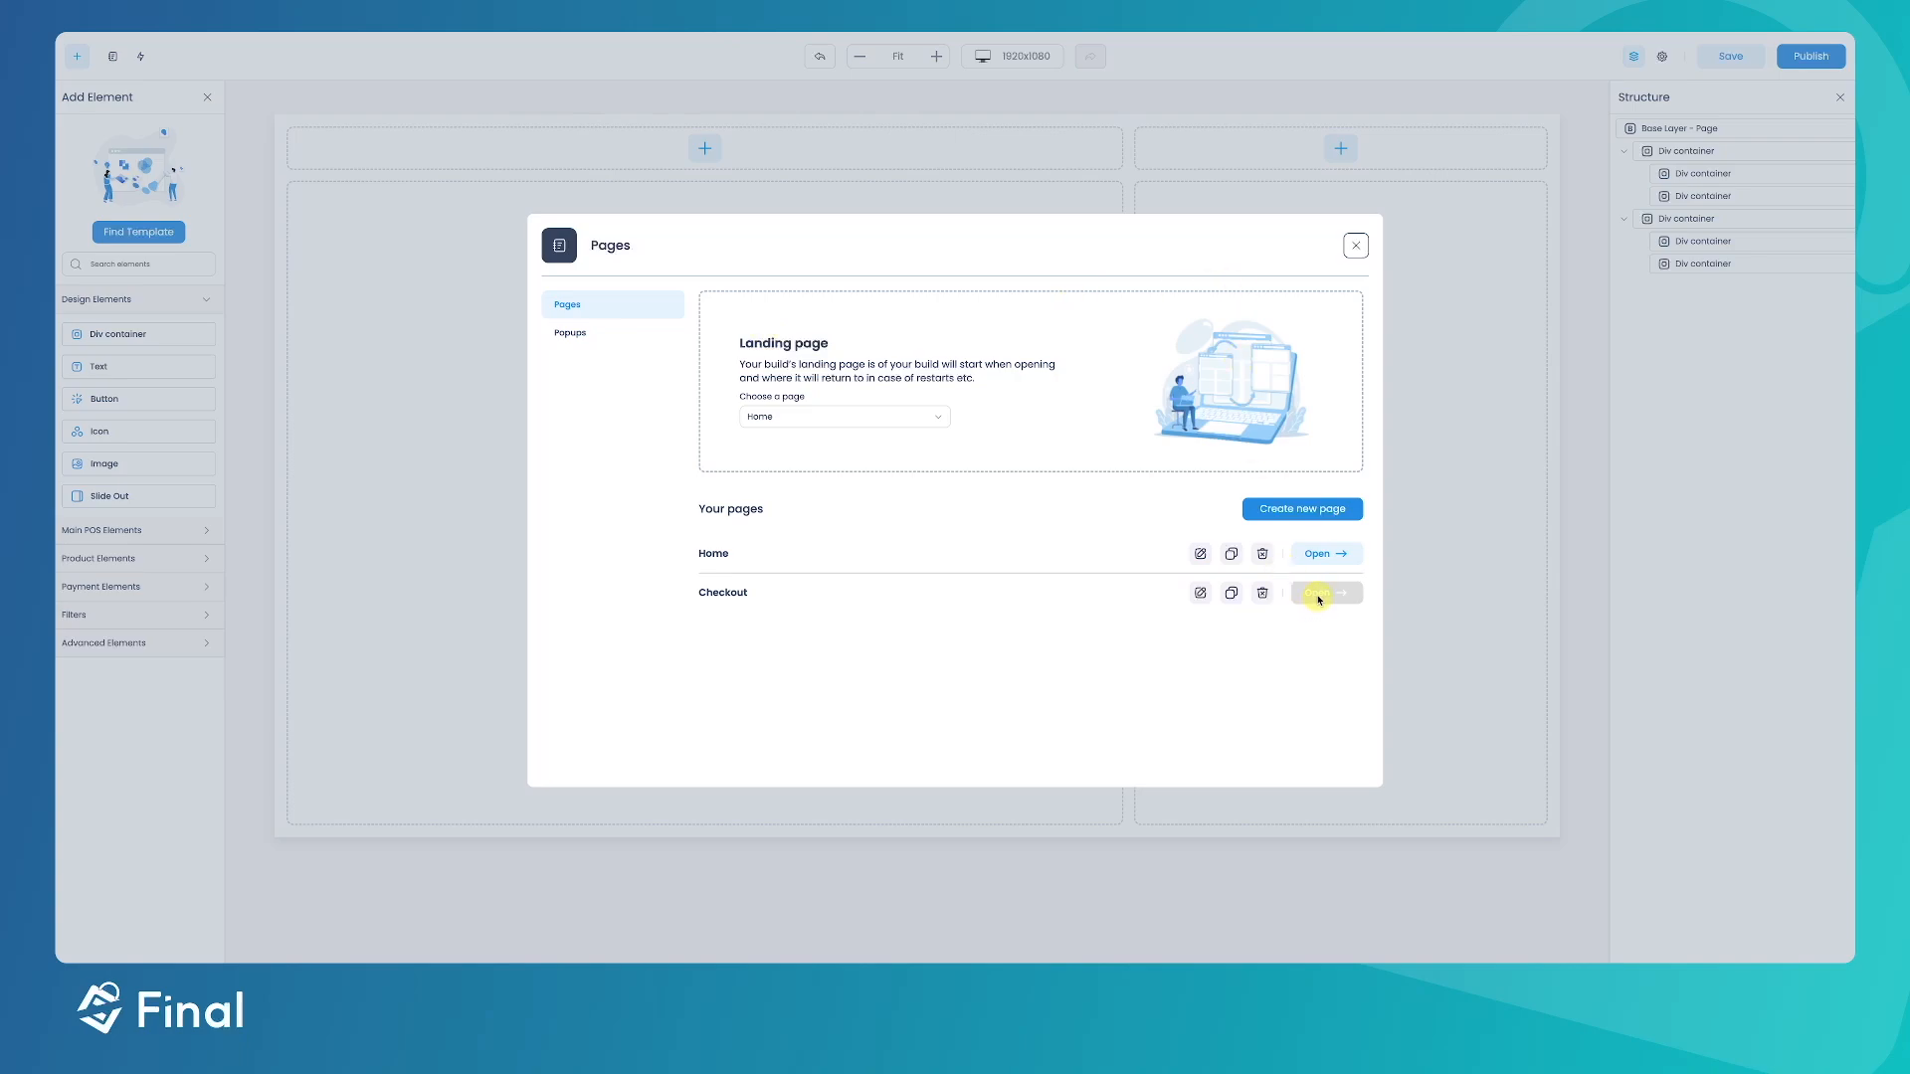
{"action": "left_click", "coordinate": [1318, 553]}
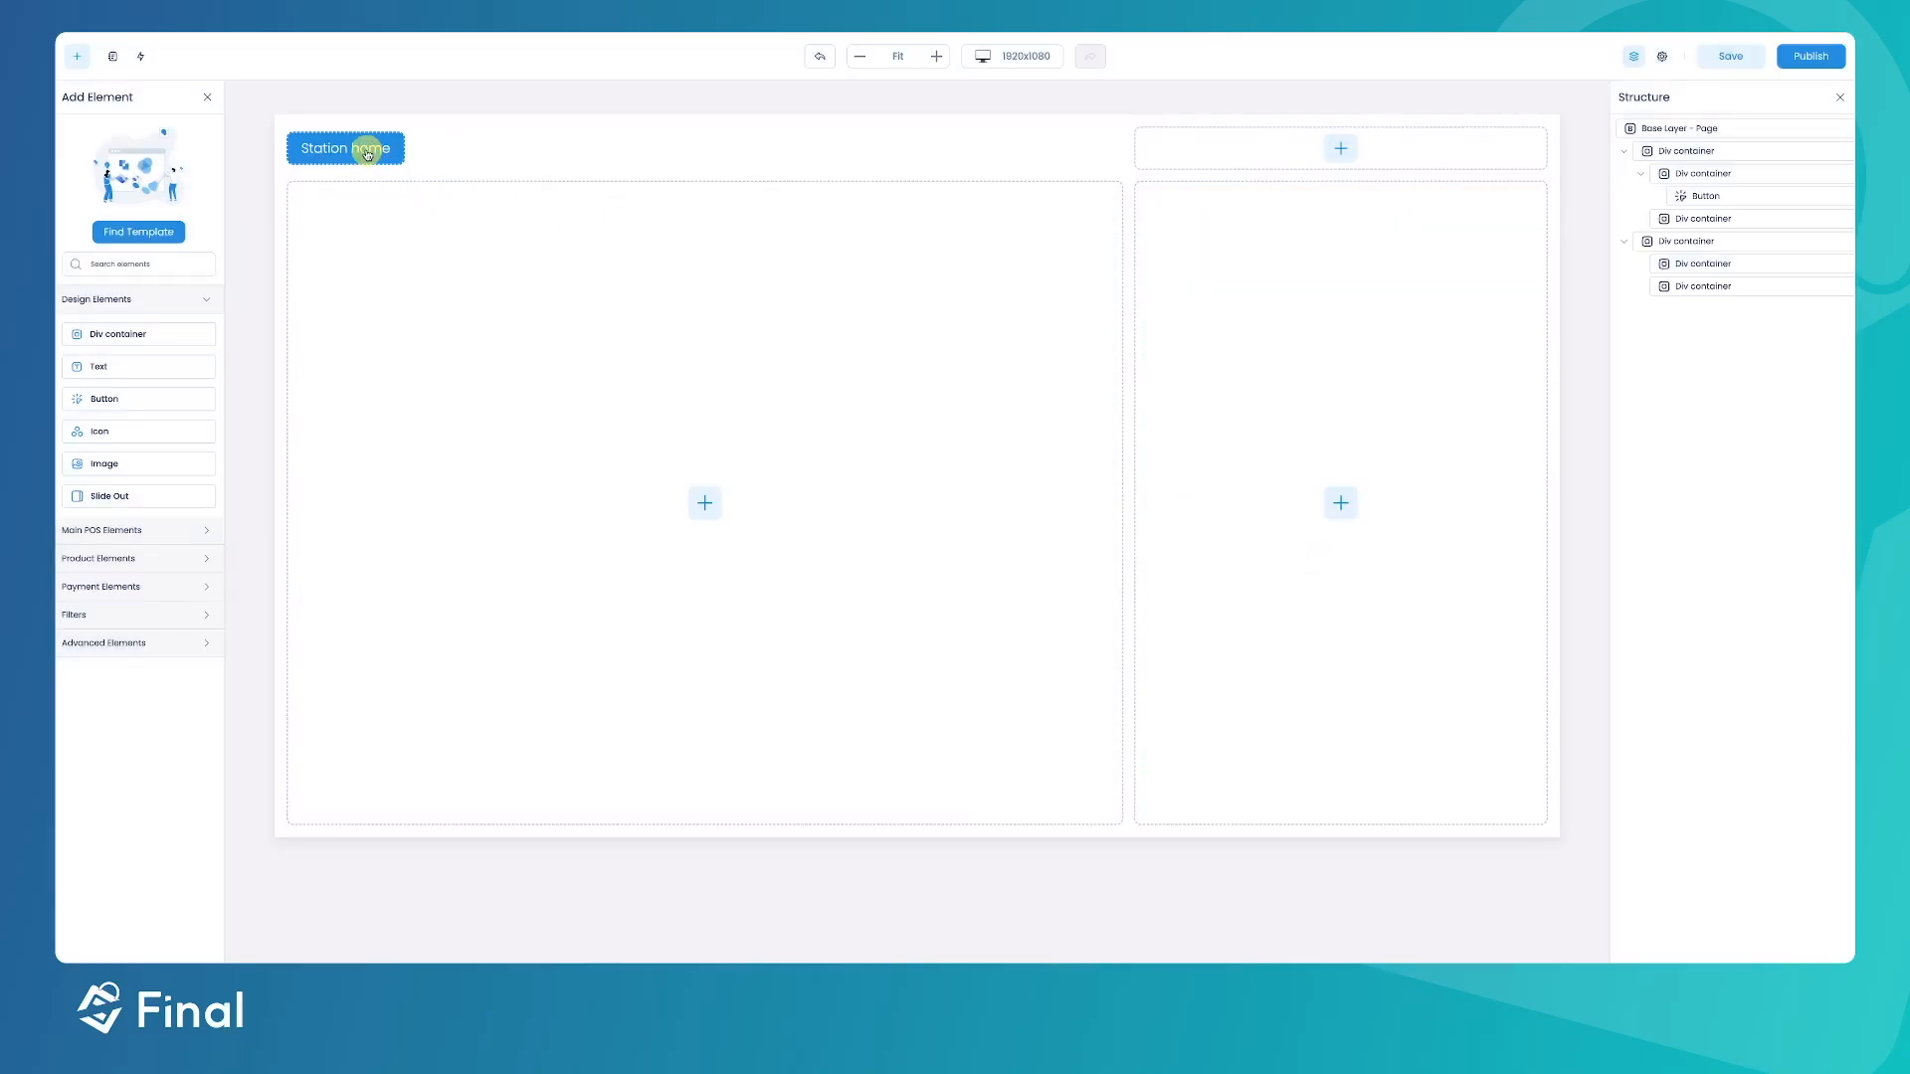
{"action": "left_click", "coordinate": [368, 151]}
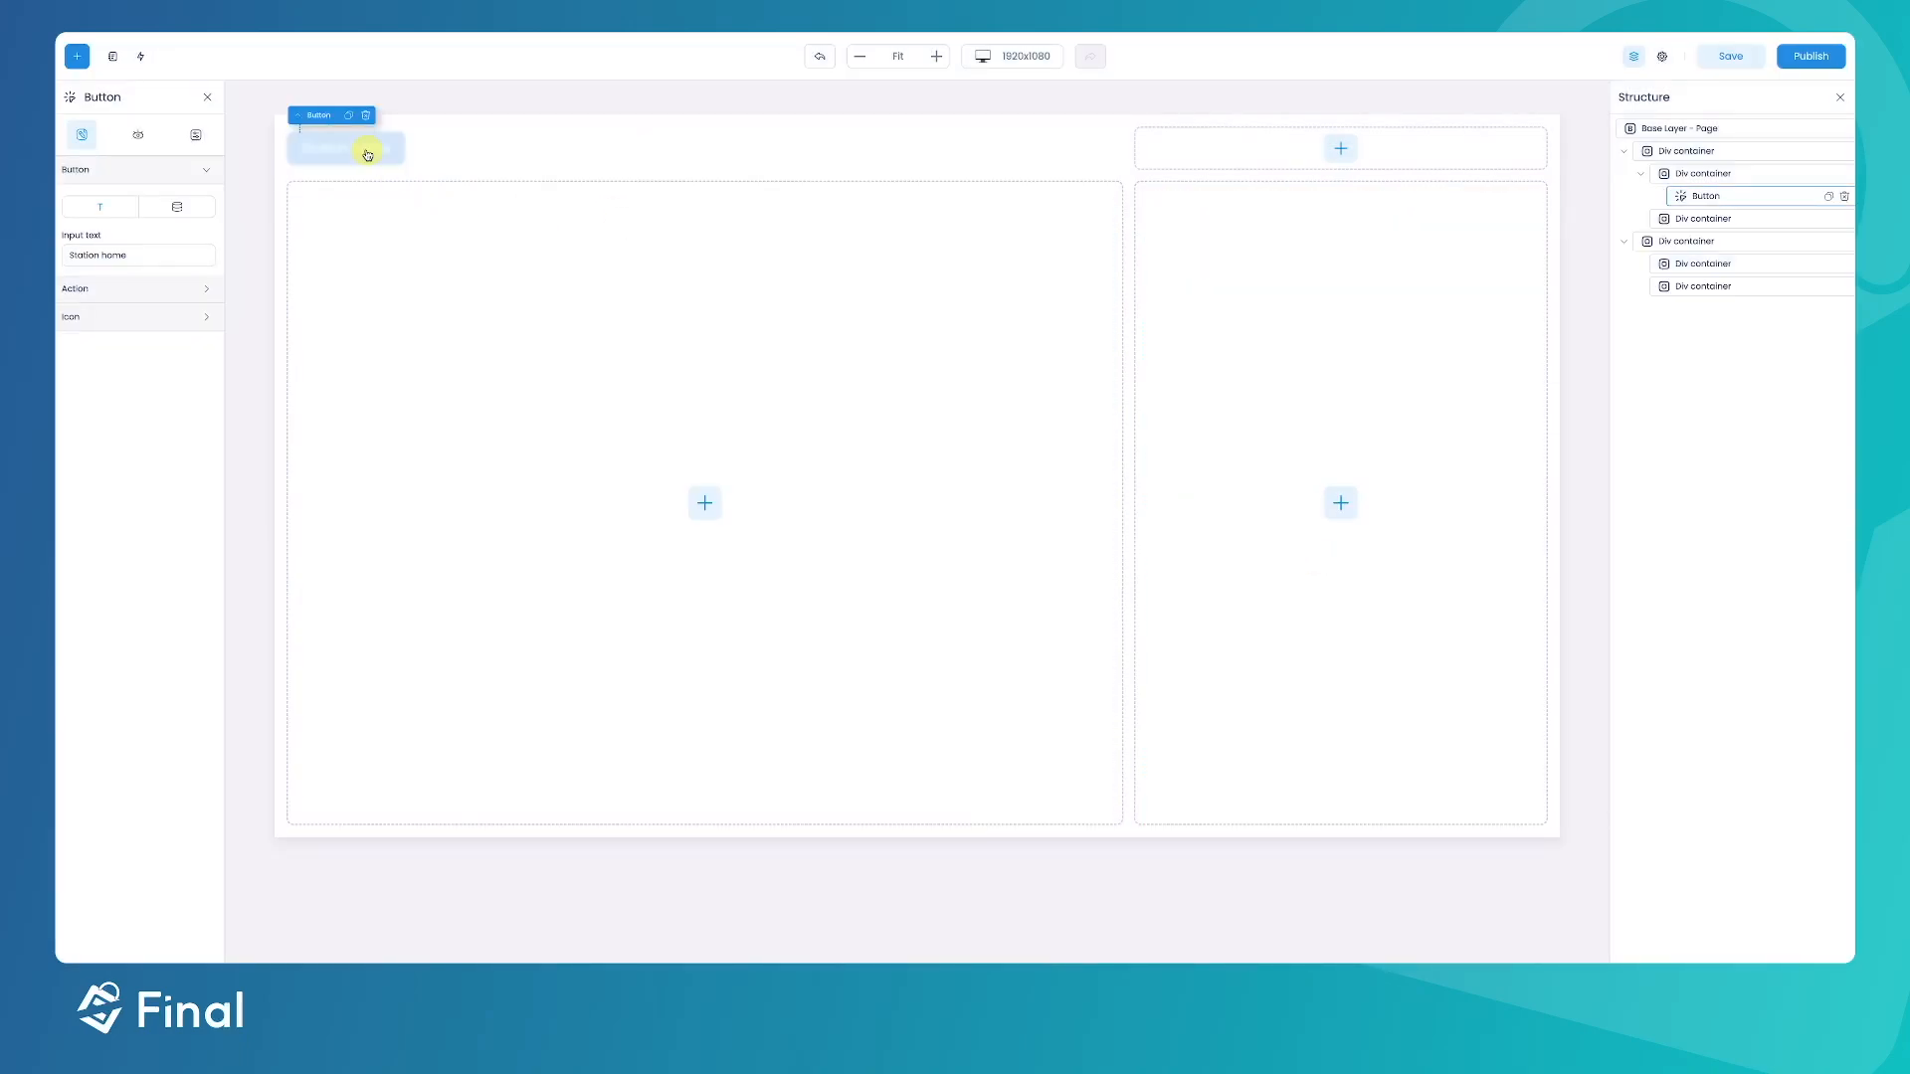
{"action": "left_click", "coordinate": [112, 56]}
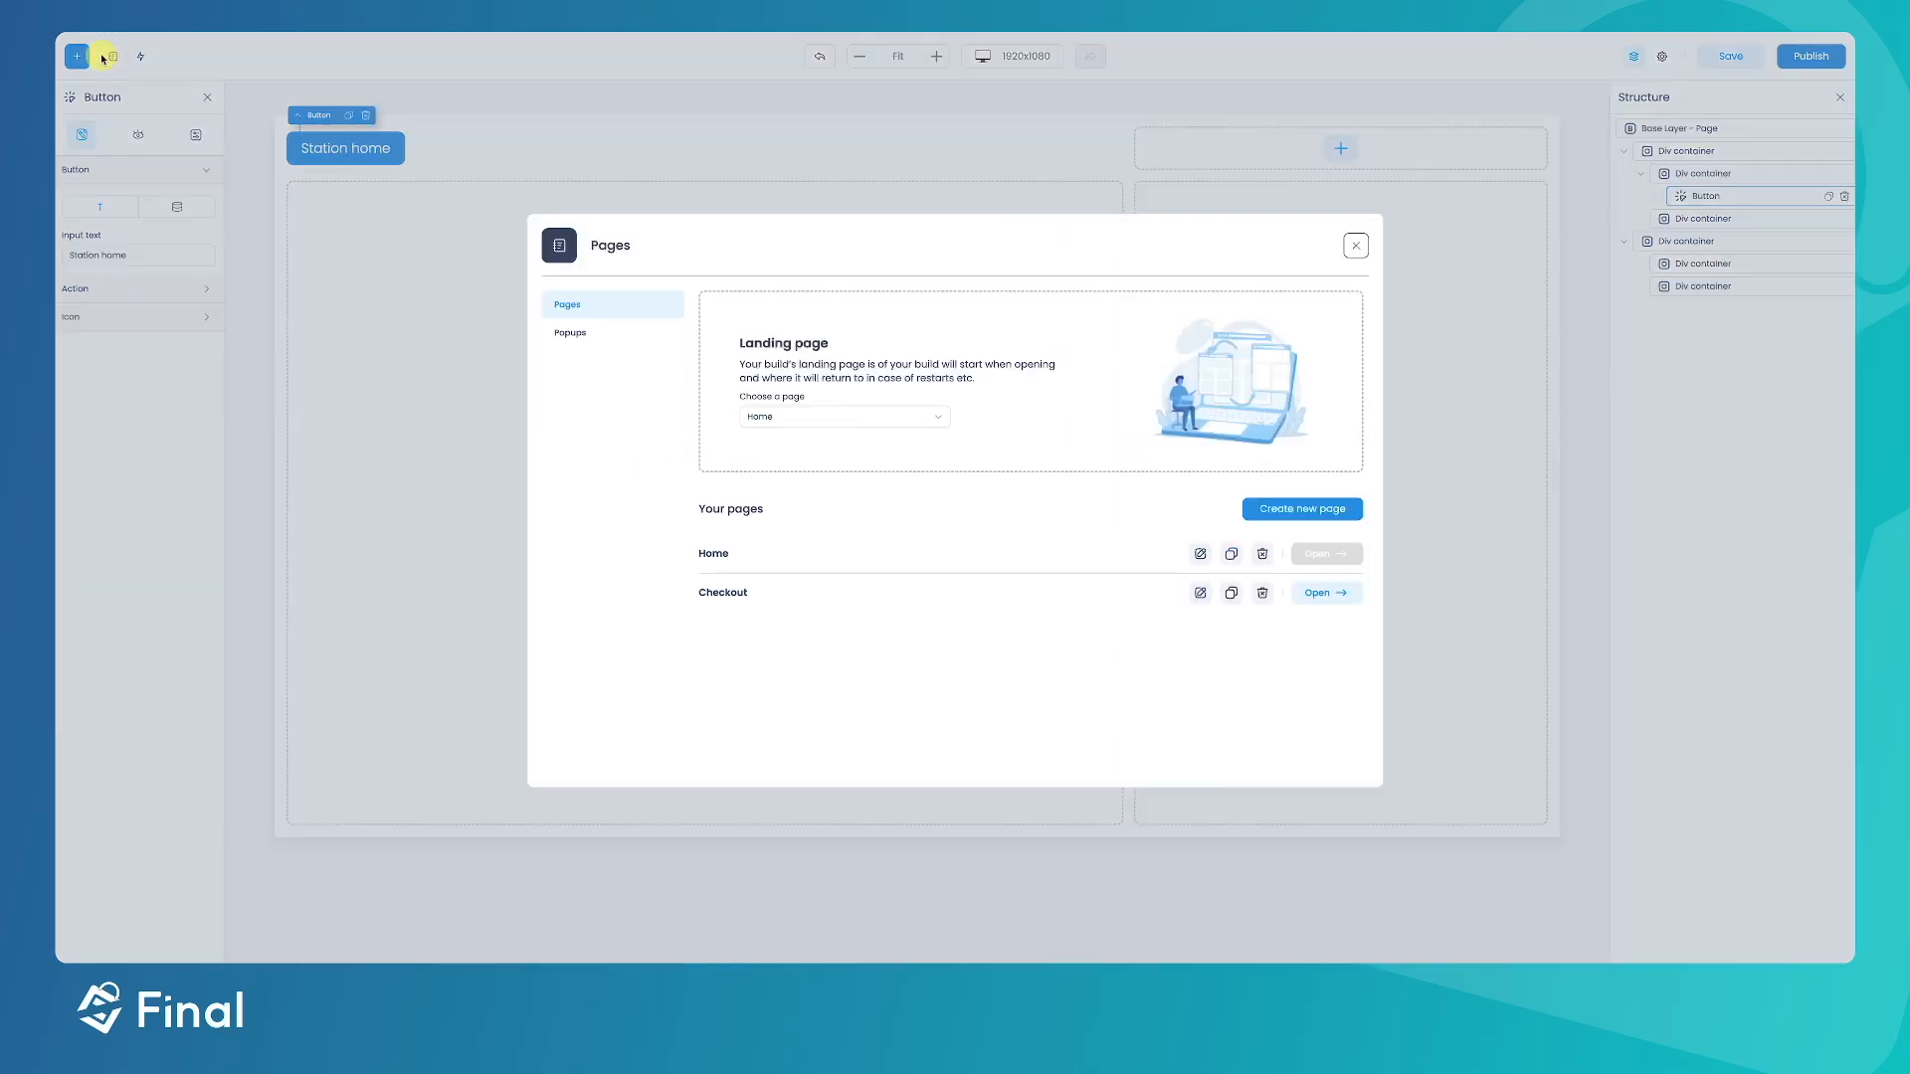
{"action": "left_click", "coordinate": [1323, 593]}
{"action": "left_click", "coordinate": [423, 149]}
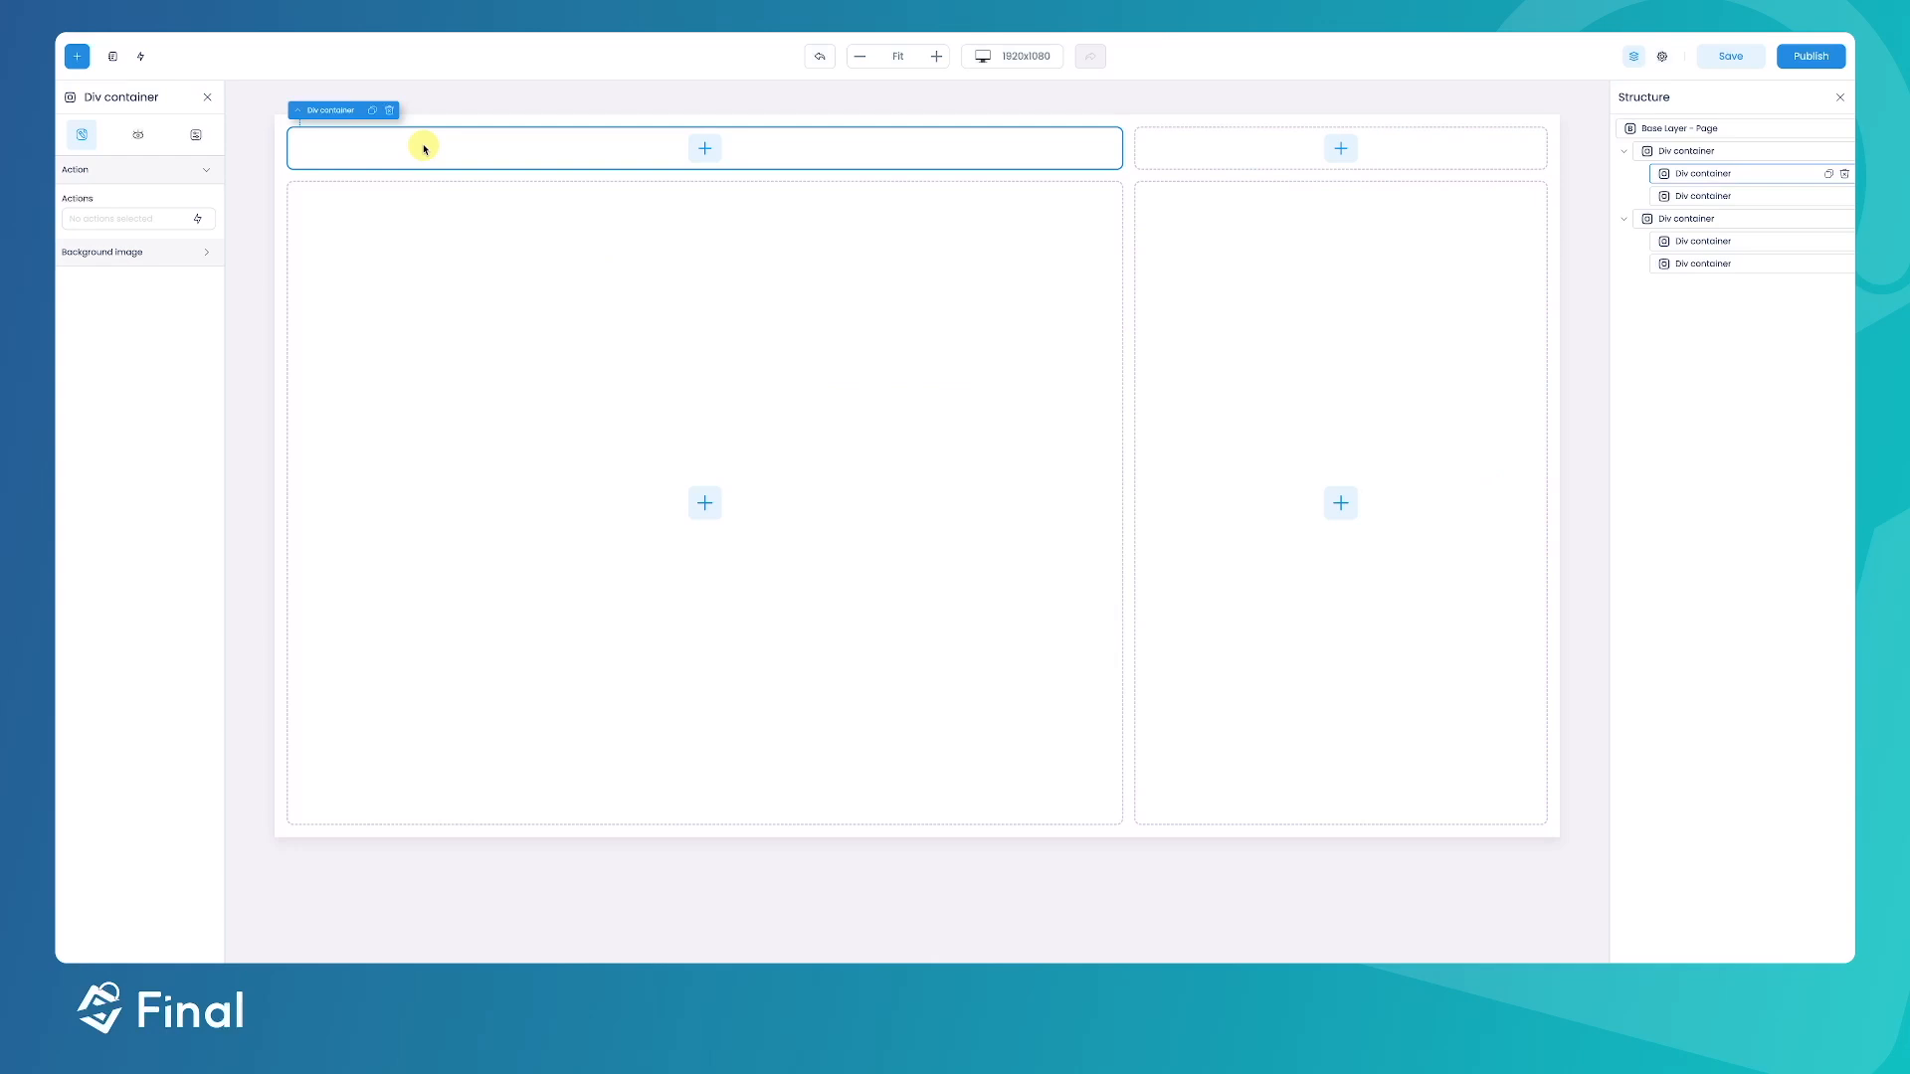
{"action": "key", "text": "ctrl+v"}
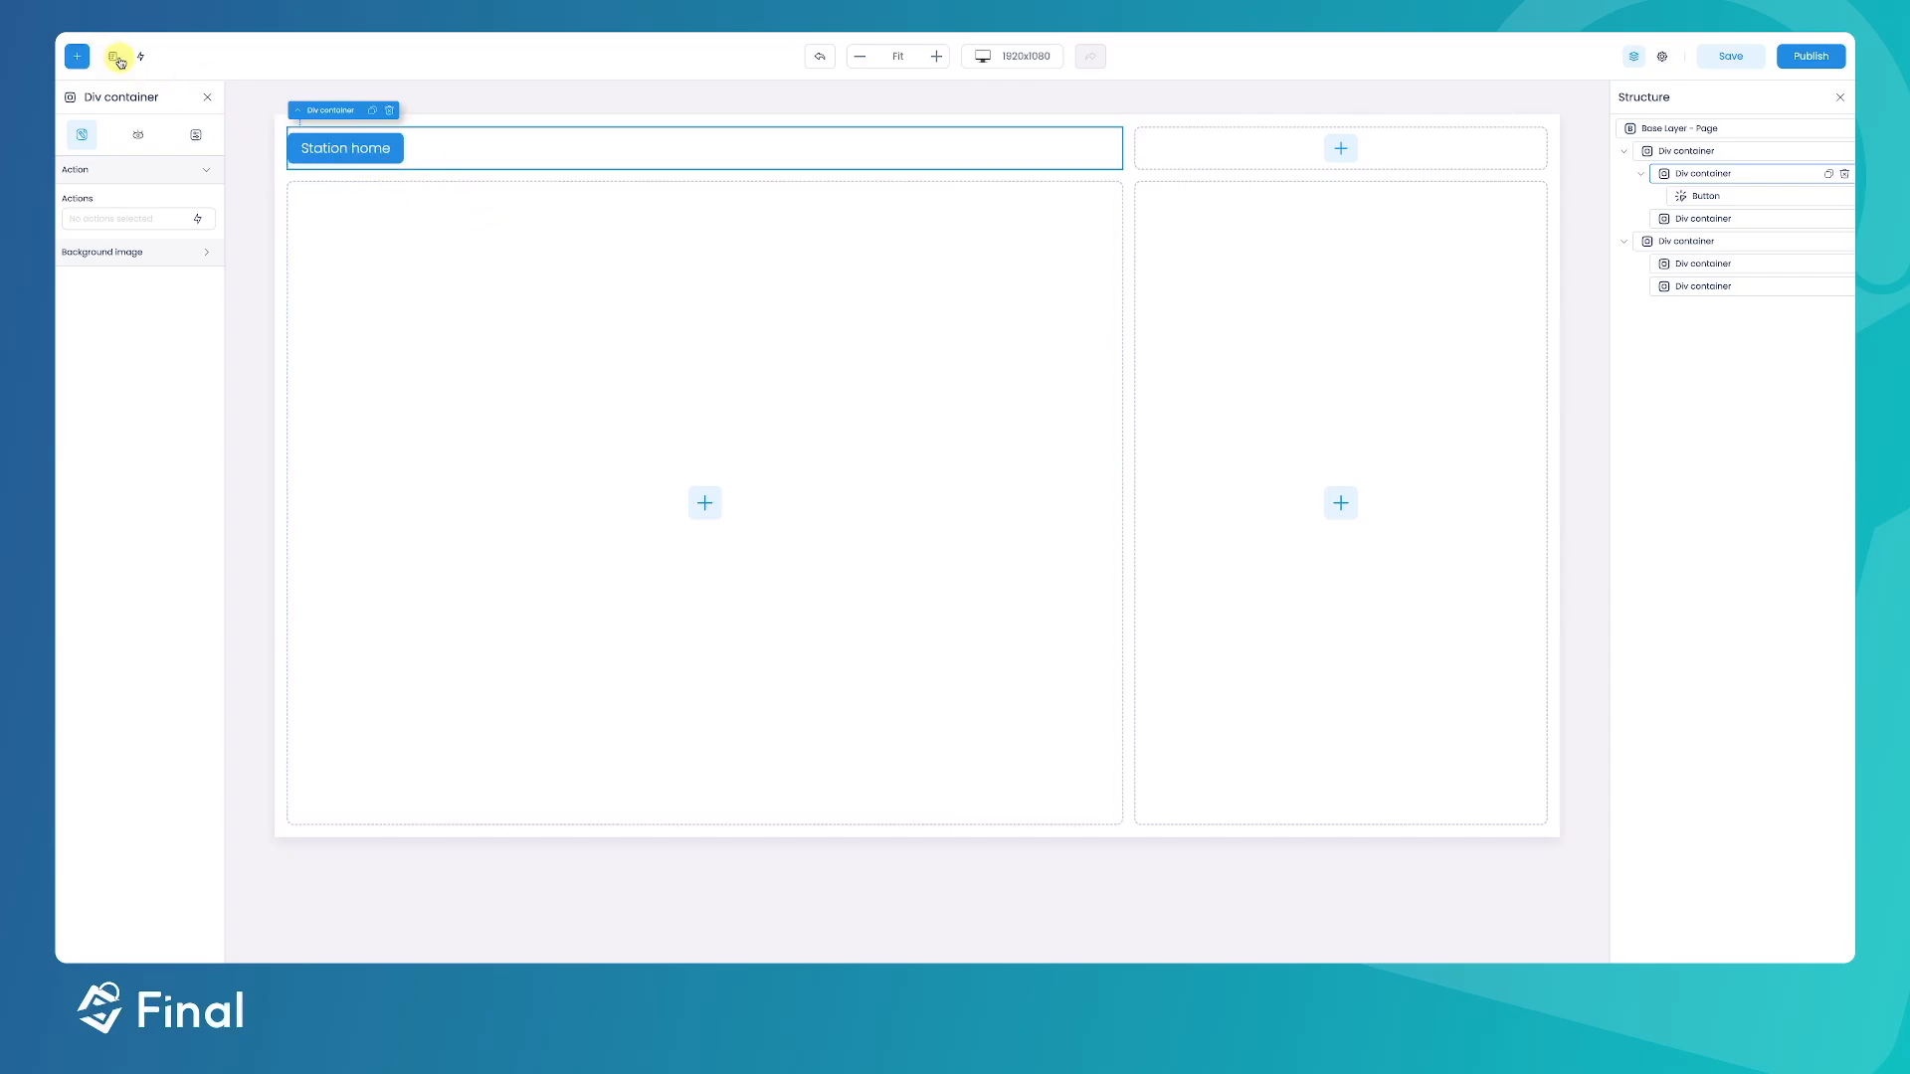
Step: Switch back to the Home page
{"action": "left_click", "coordinate": [113, 56]}
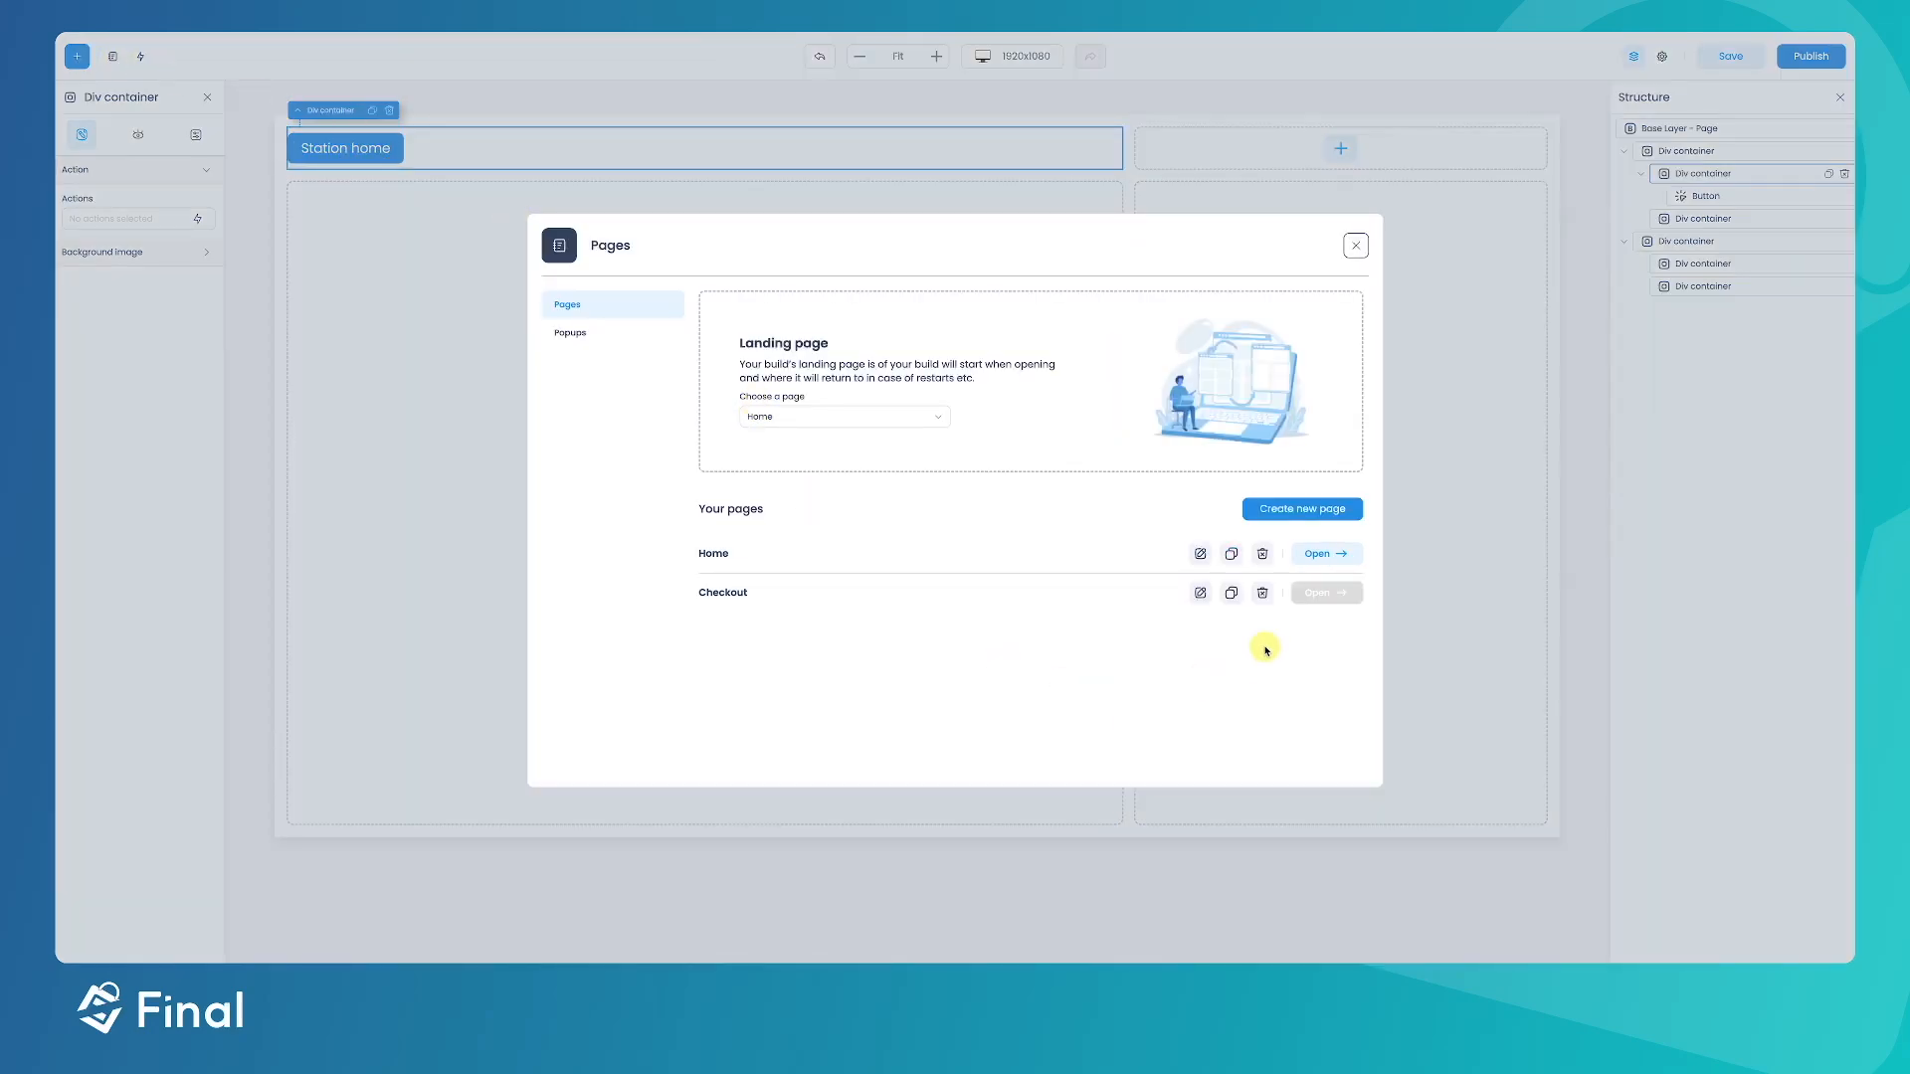
{"action": "left_click", "coordinate": [1333, 552]}
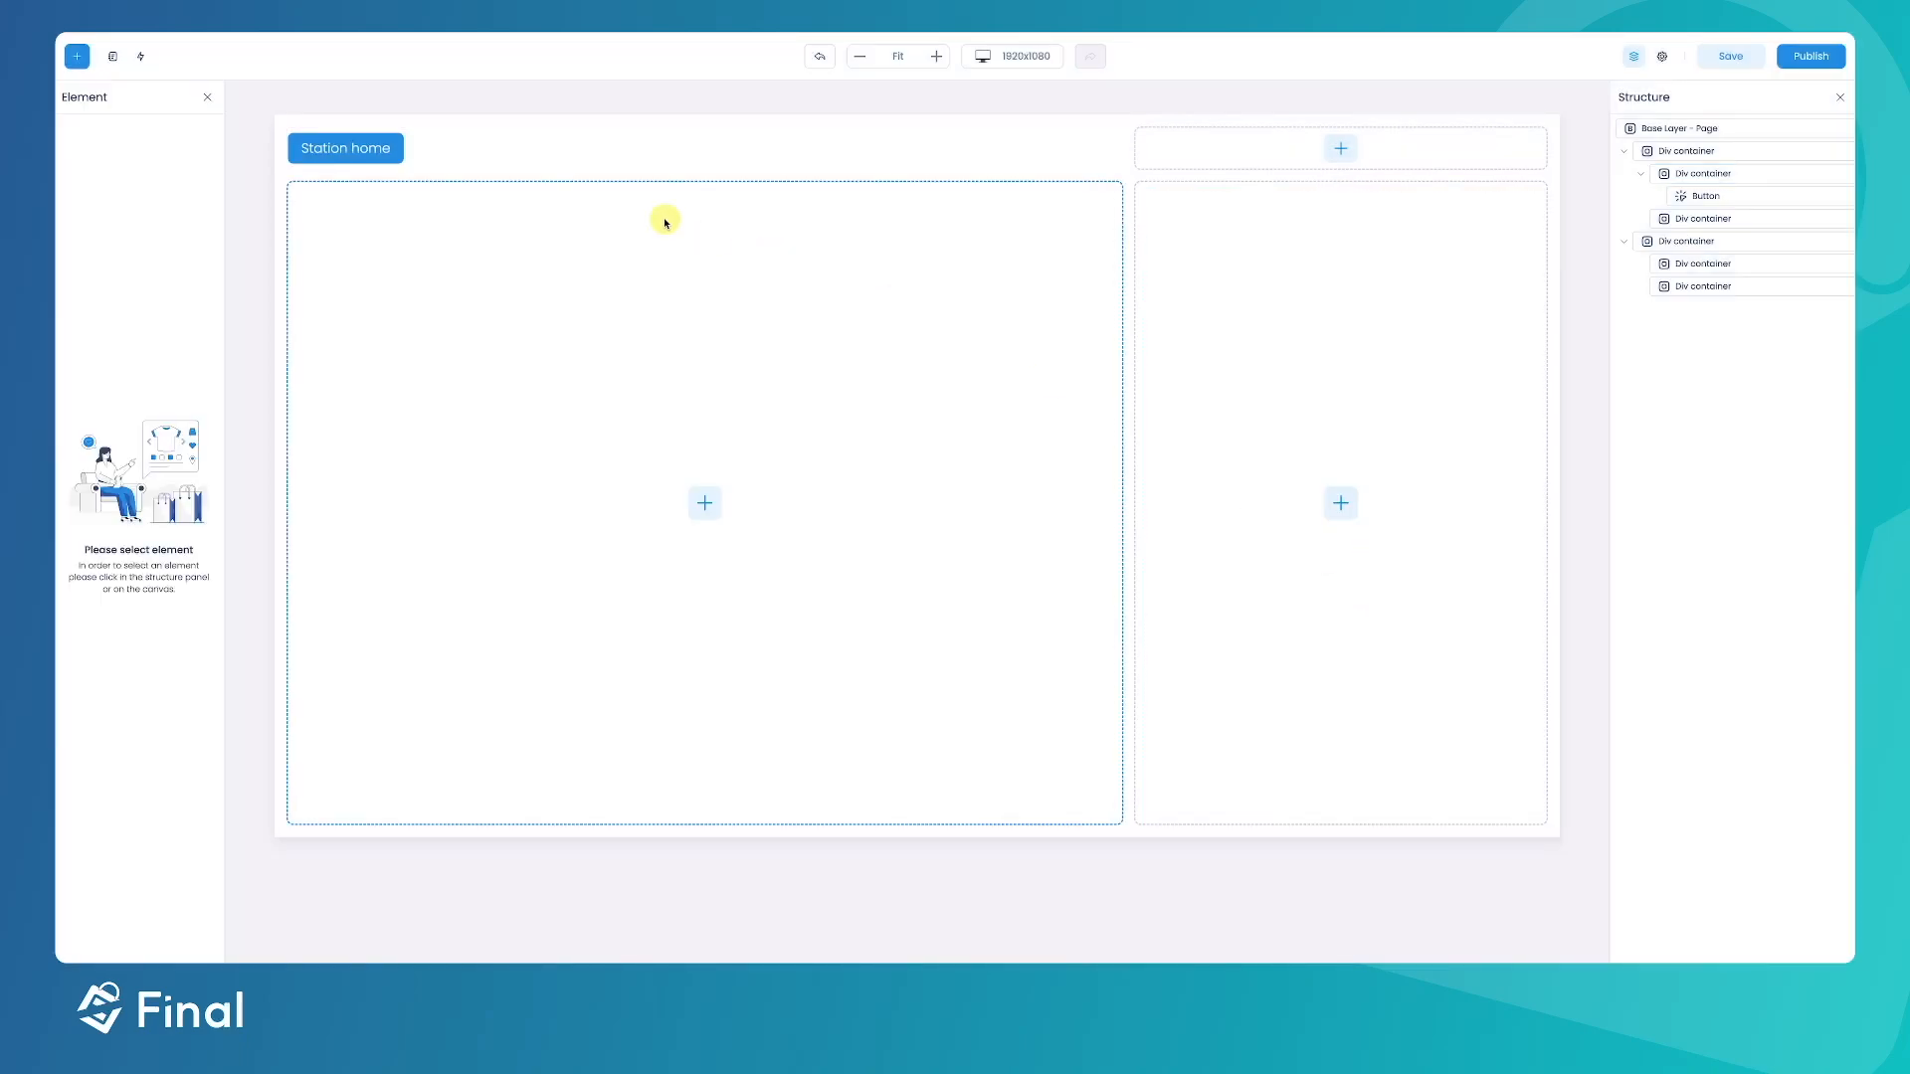
{"action": "left_click", "coordinate": [71, 74]}
{"action": "left_click_drag", "start_coordinate": [125, 335], "coordinate": [673, 465]}
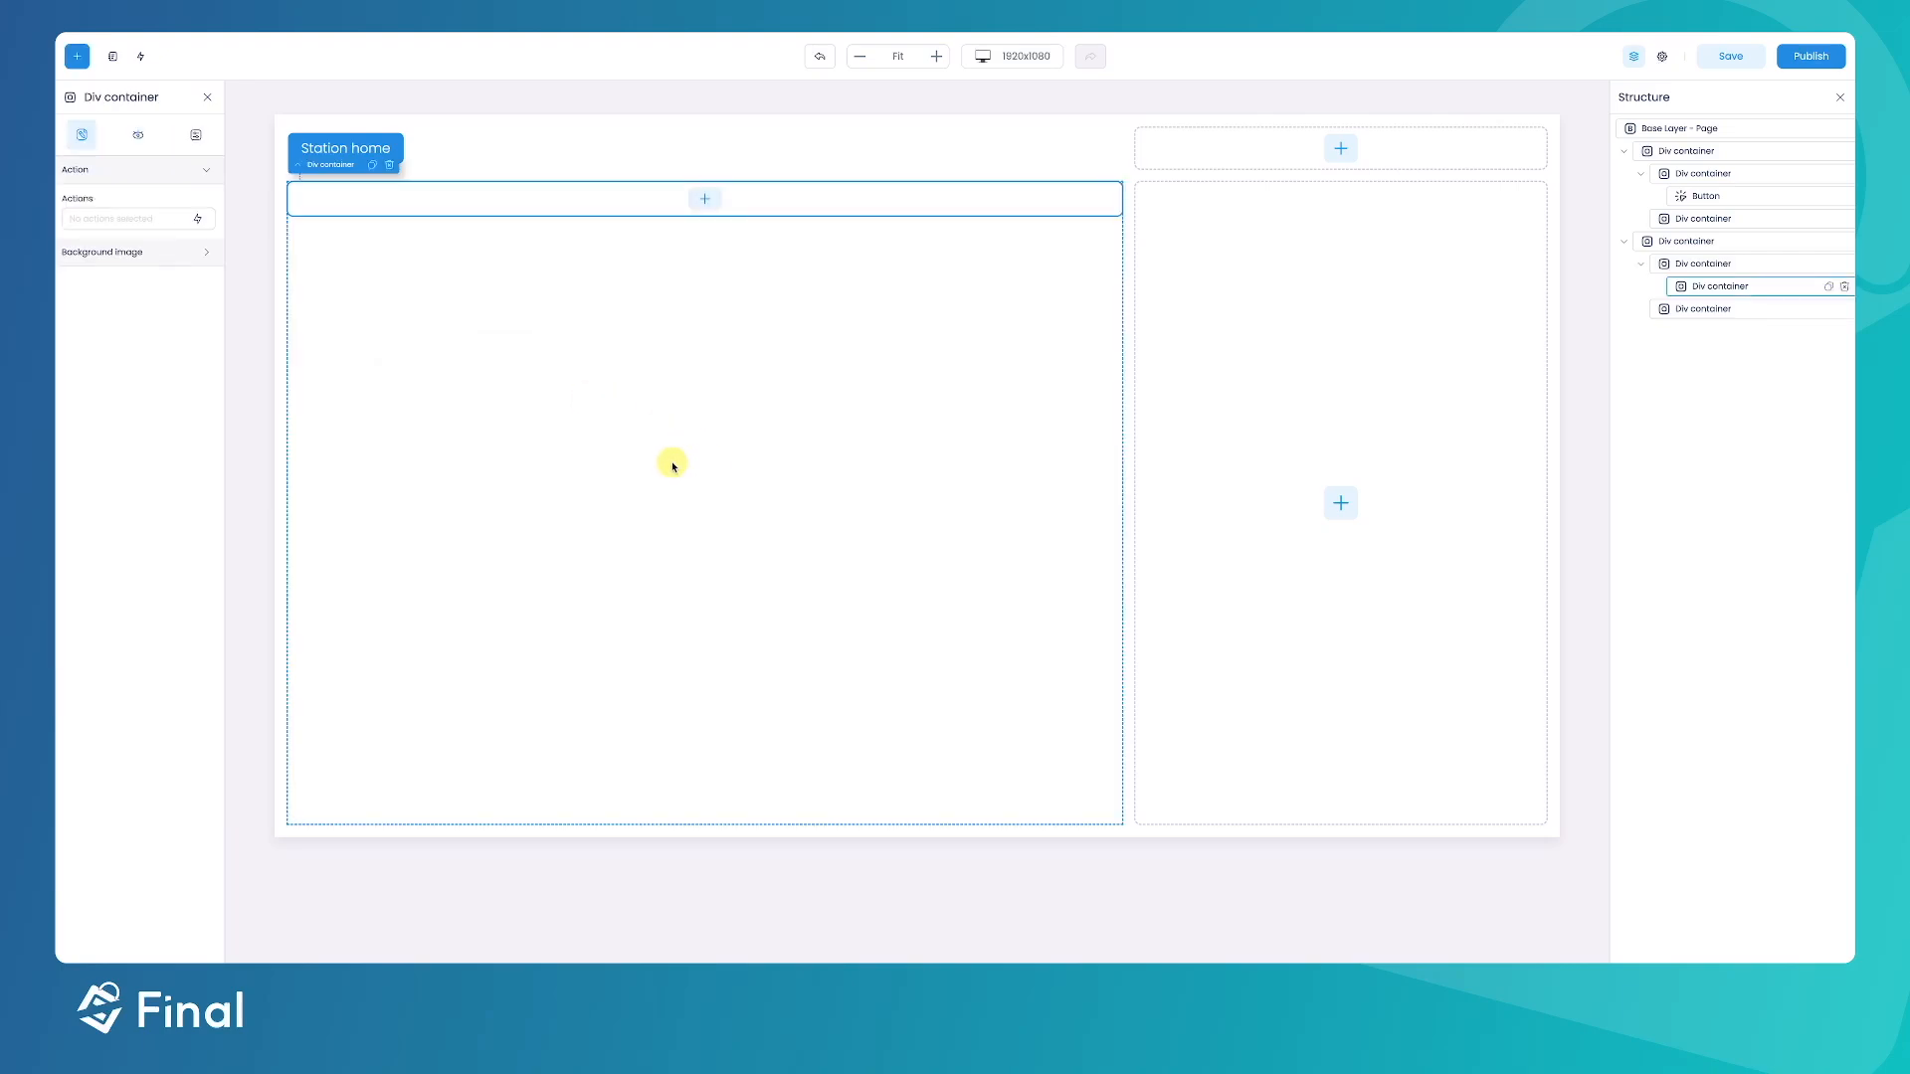
{"action": "left_click", "coordinate": [389, 164]}
Step: Add a button to the narrower header container and create a new action for it named "Go to checkout"
{"action": "left_click_drag", "start_coordinate": [157, 396], "coordinate": [1205, 254]}
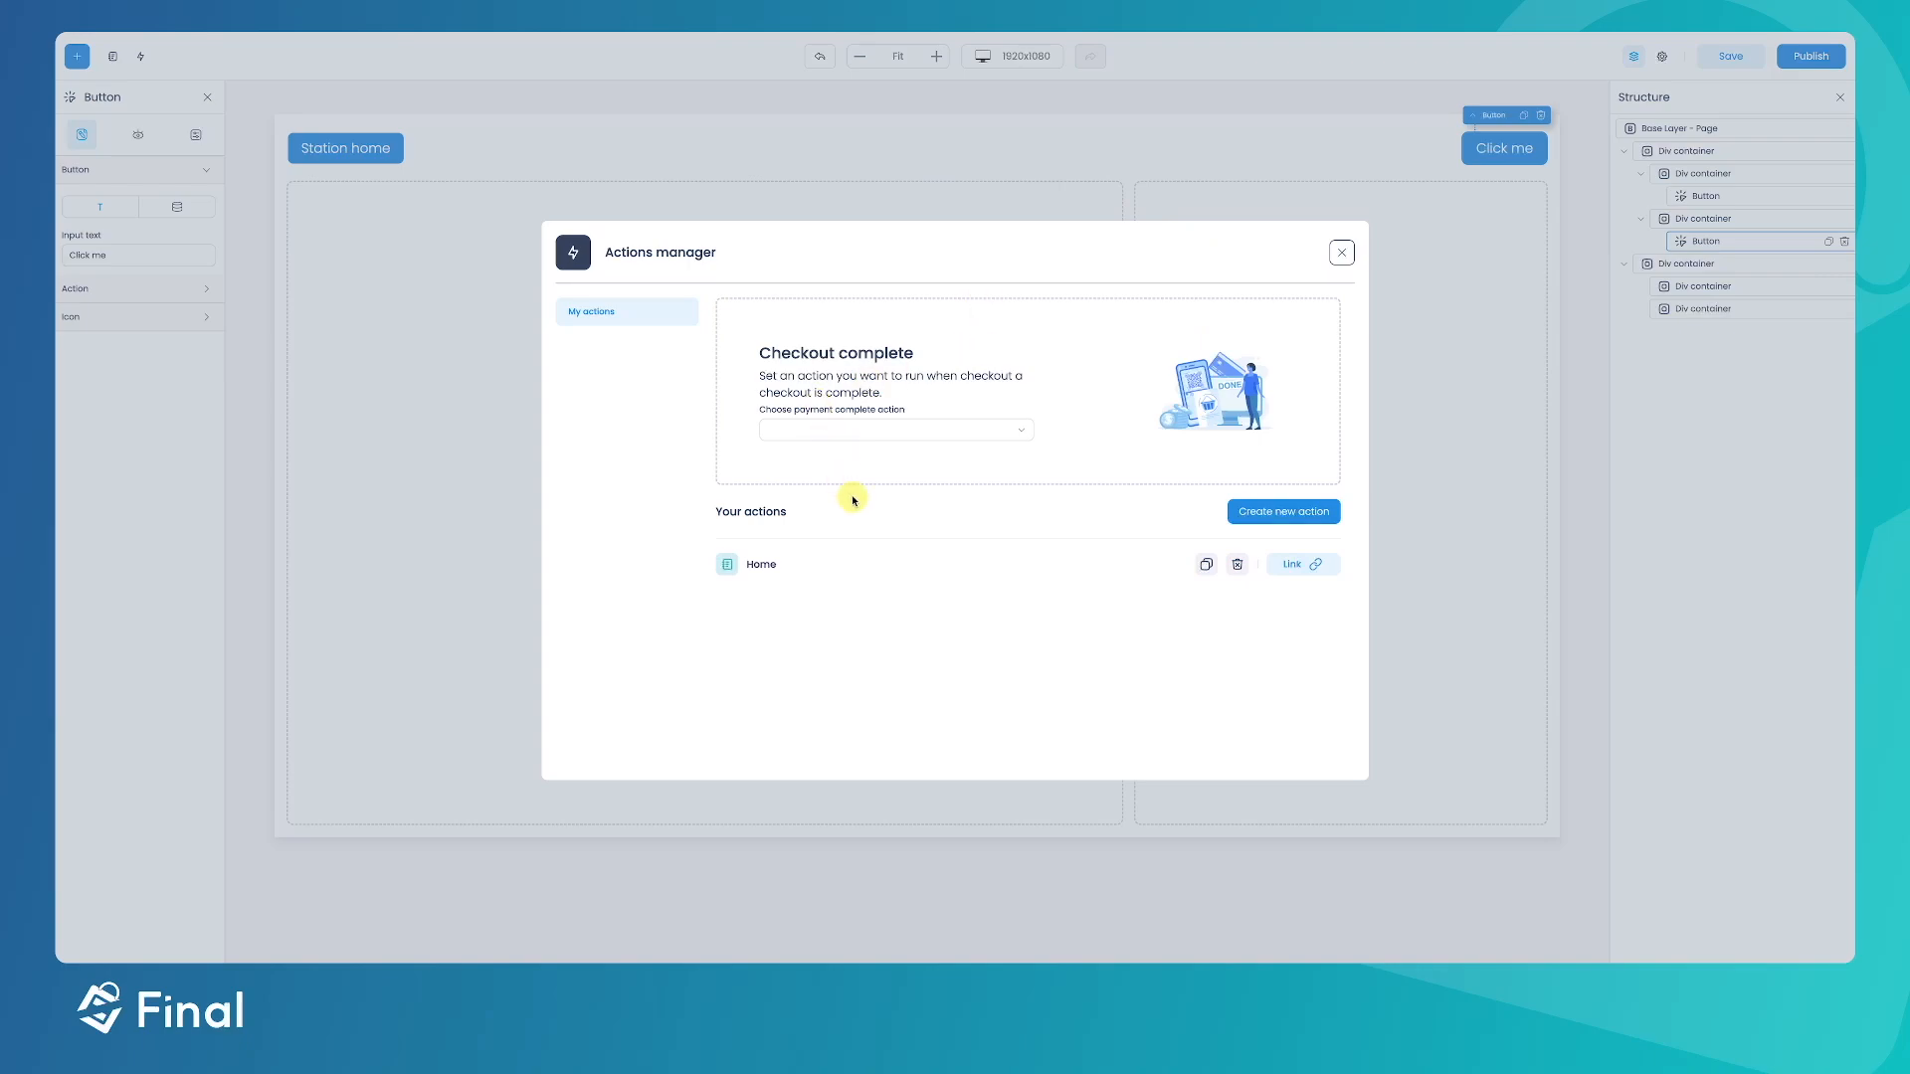
{"action": "left_click", "coordinate": [1325, 515]}
{"action": "left_click", "coordinate": [1025, 354]}
{"action": "type", "text": "Go to checkout"}
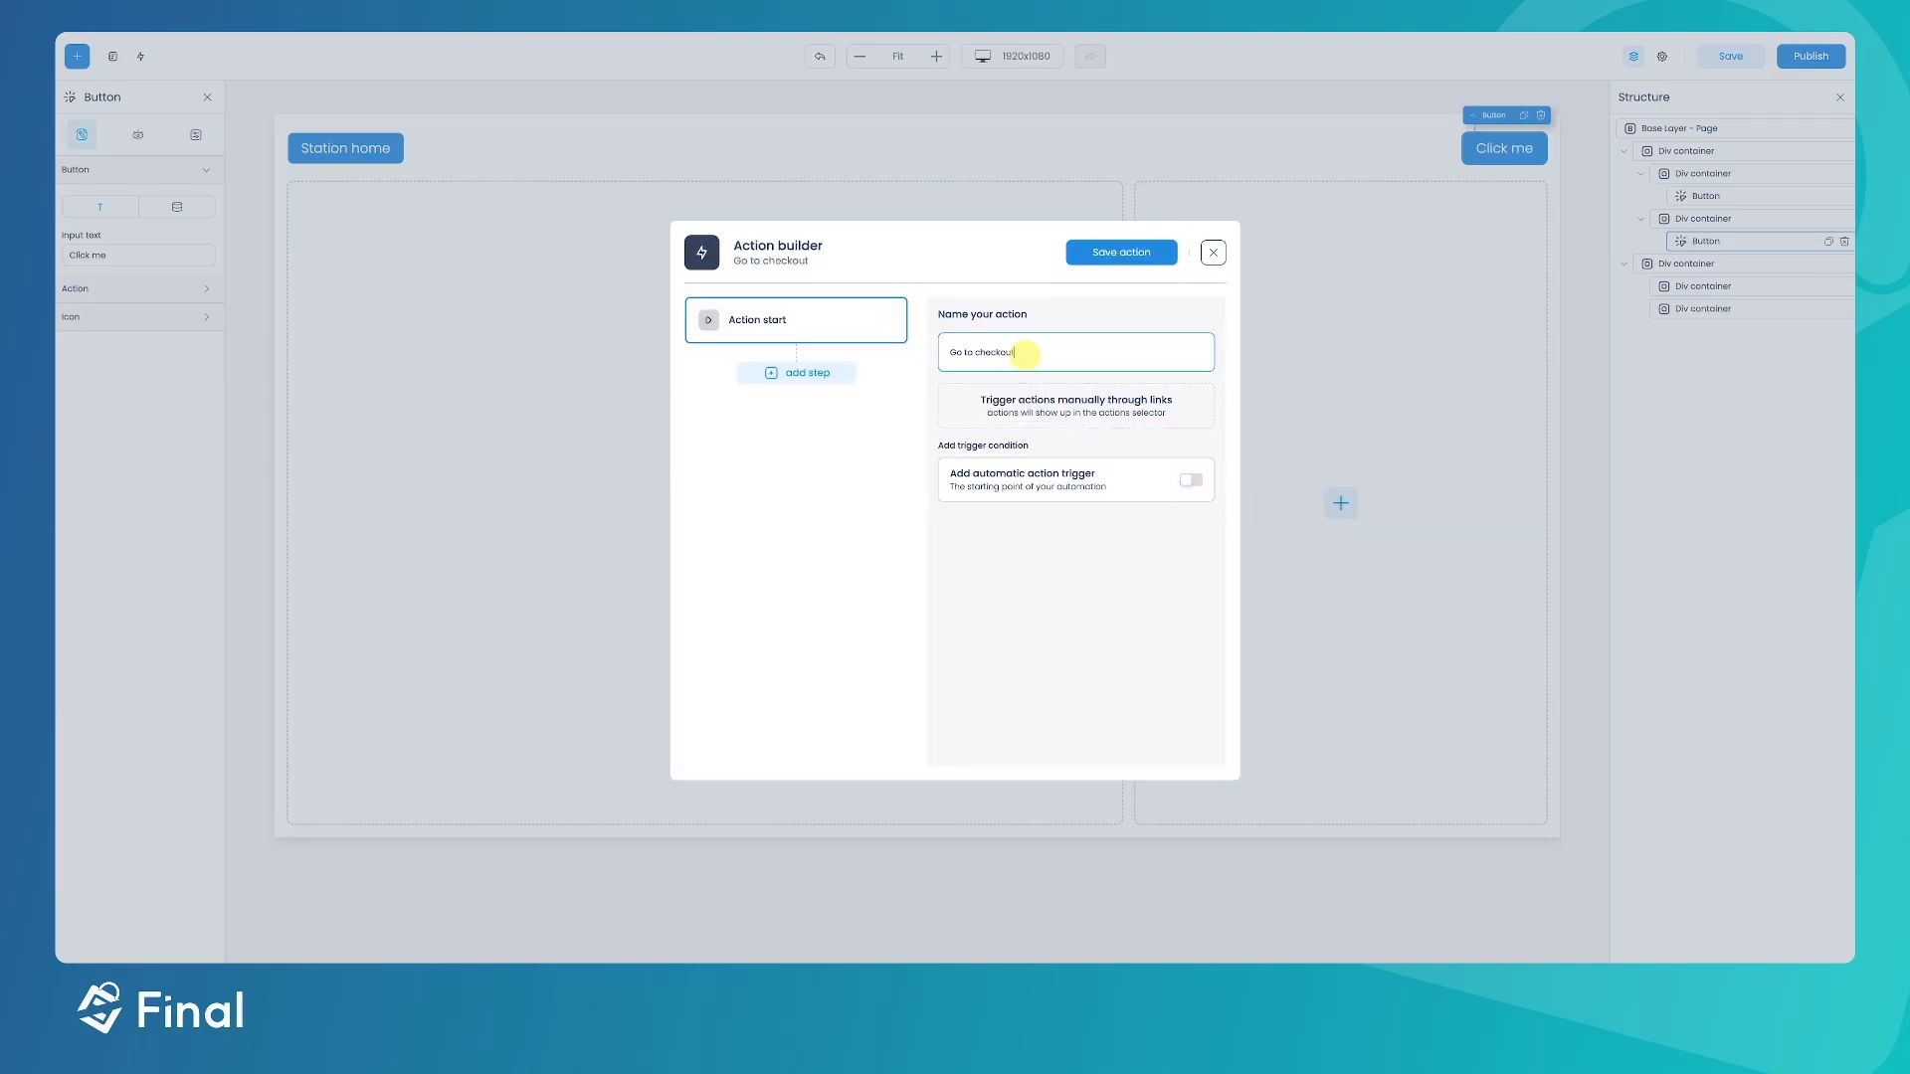
Step: Give the Go to checkout action a "Go to page" step targeting the Checkout page and save the action
{"action": "left_click", "coordinate": [797, 372]}
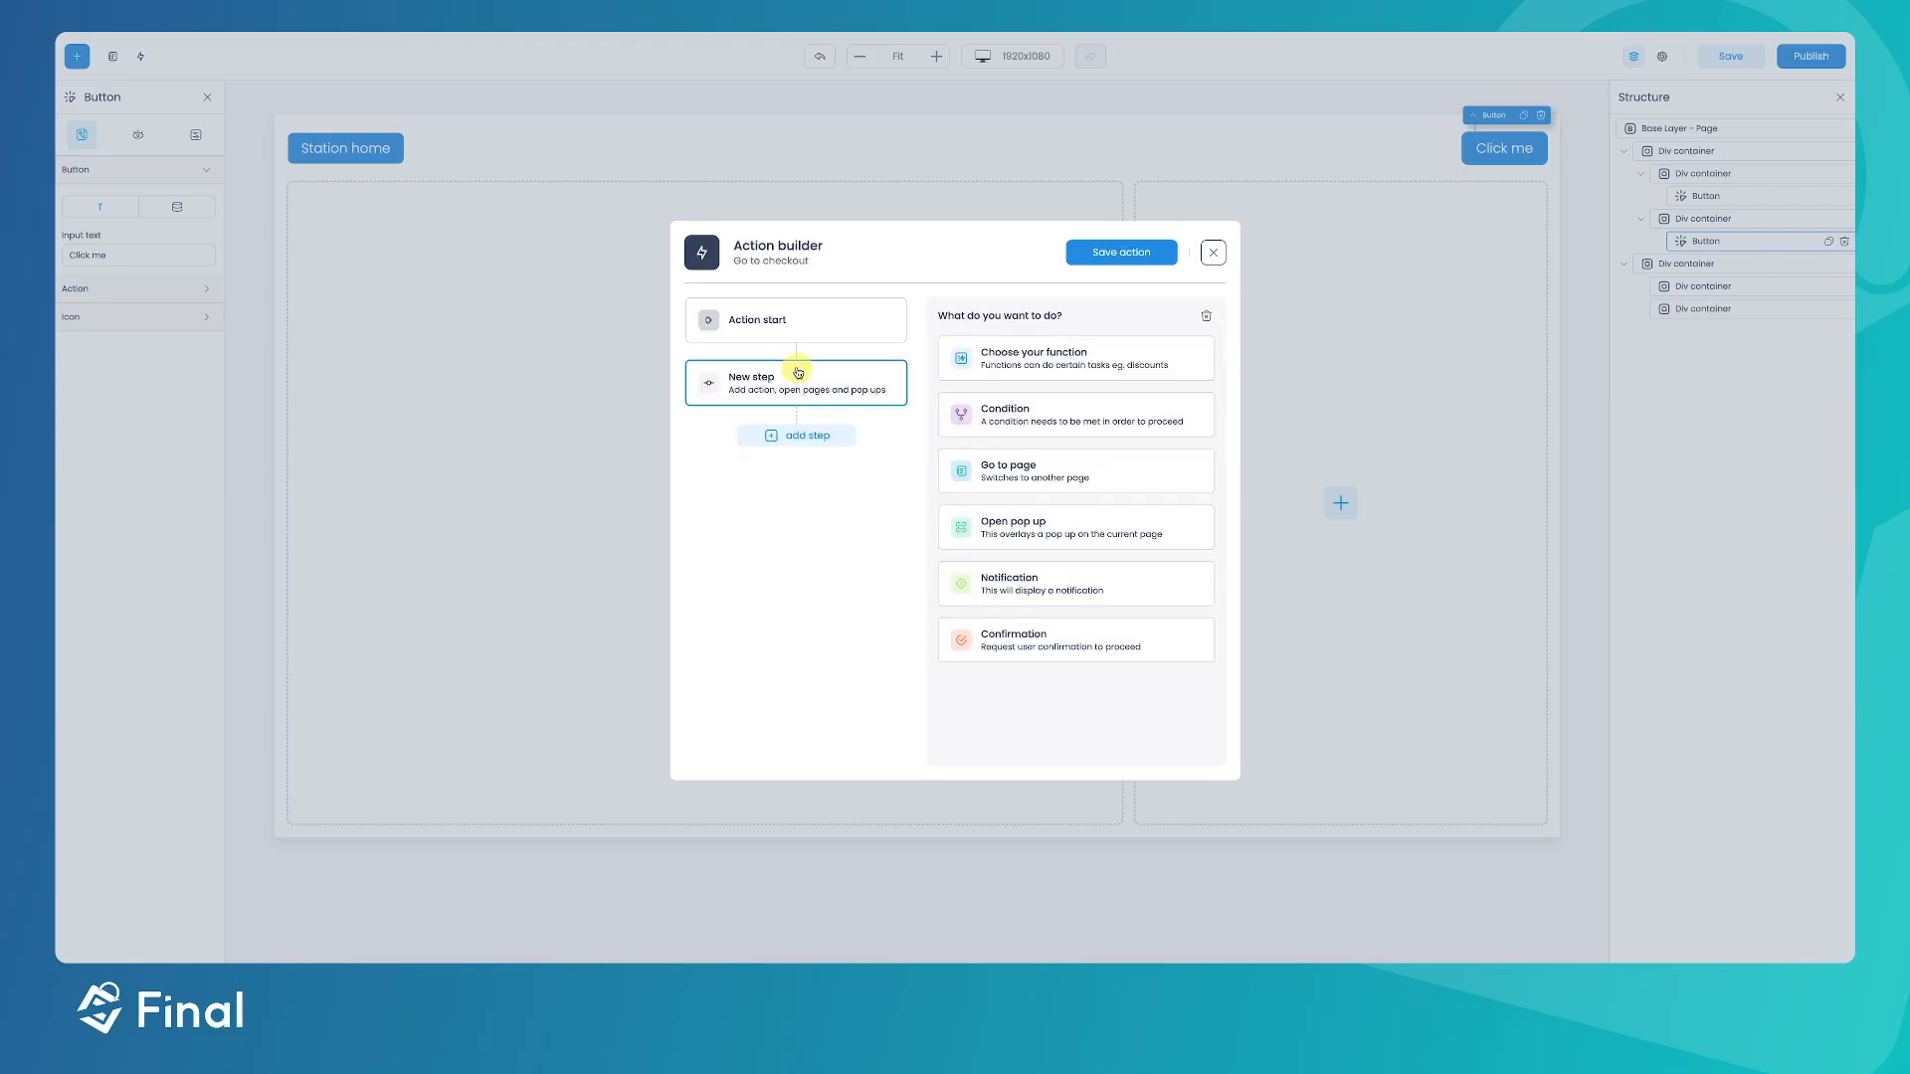
{"action": "left_click", "coordinate": [1013, 459]}
{"action": "left_click", "coordinate": [995, 392]}
{"action": "left_click", "coordinate": [969, 552]}
{"action": "left_click", "coordinate": [1106, 252]}
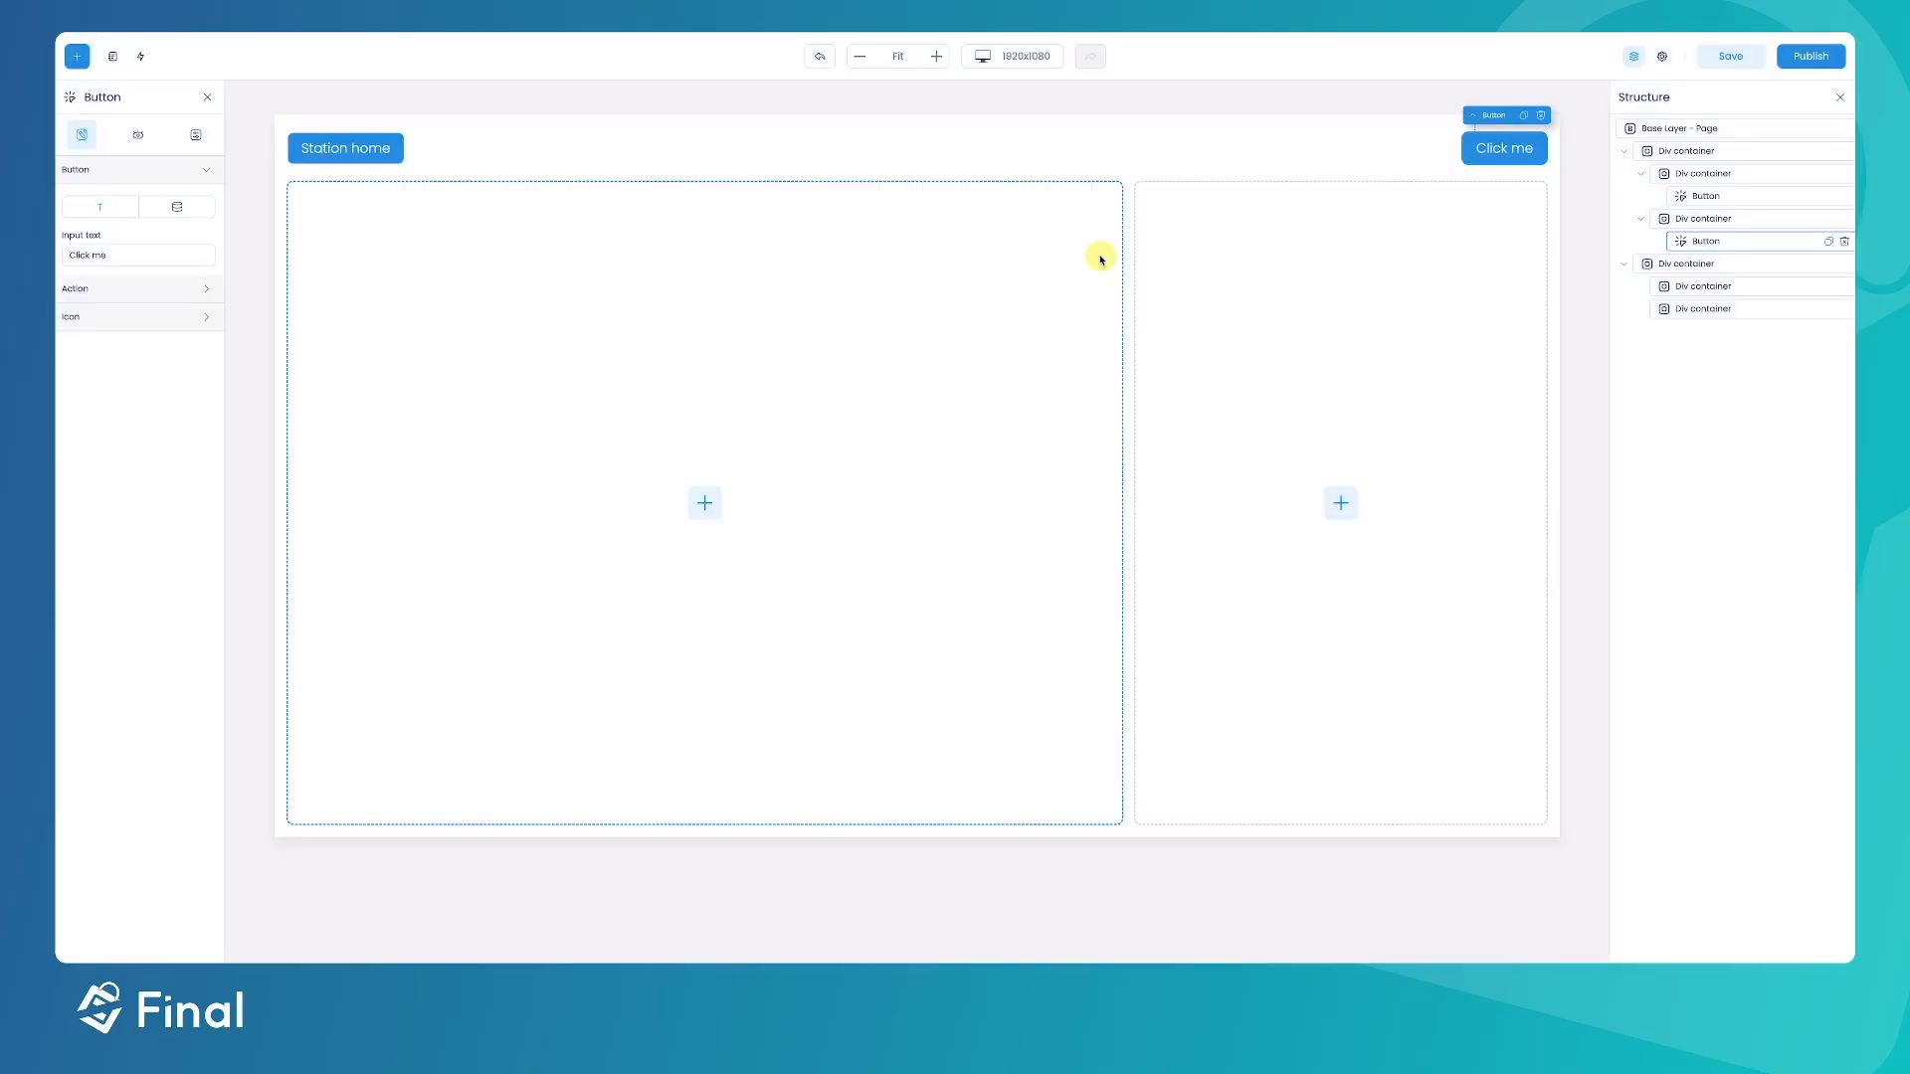
Step: Change the new header button's text to "Checkout" and save the build
{"action": "left_click_drag", "start_coordinate": [122, 255], "coordinate": [68, 256]}
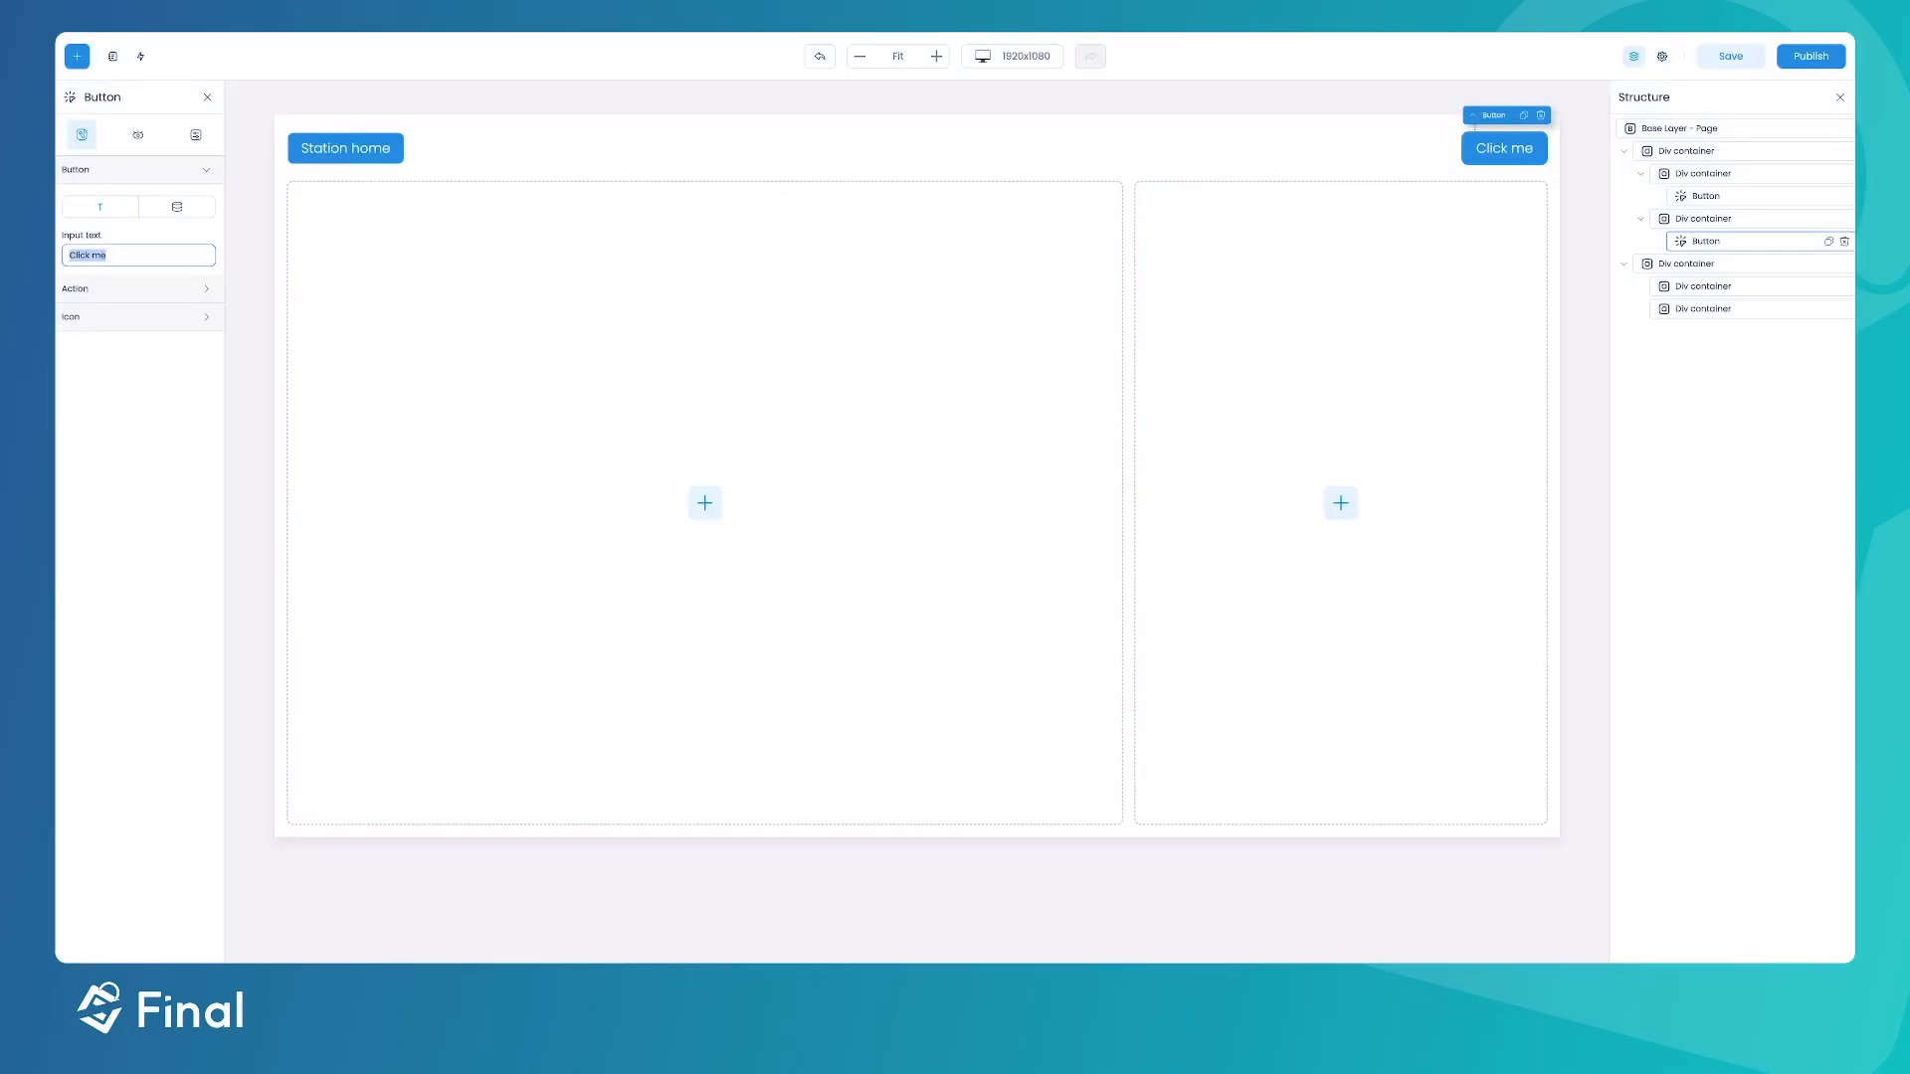
{"action": "type", "text": "Checkout"}
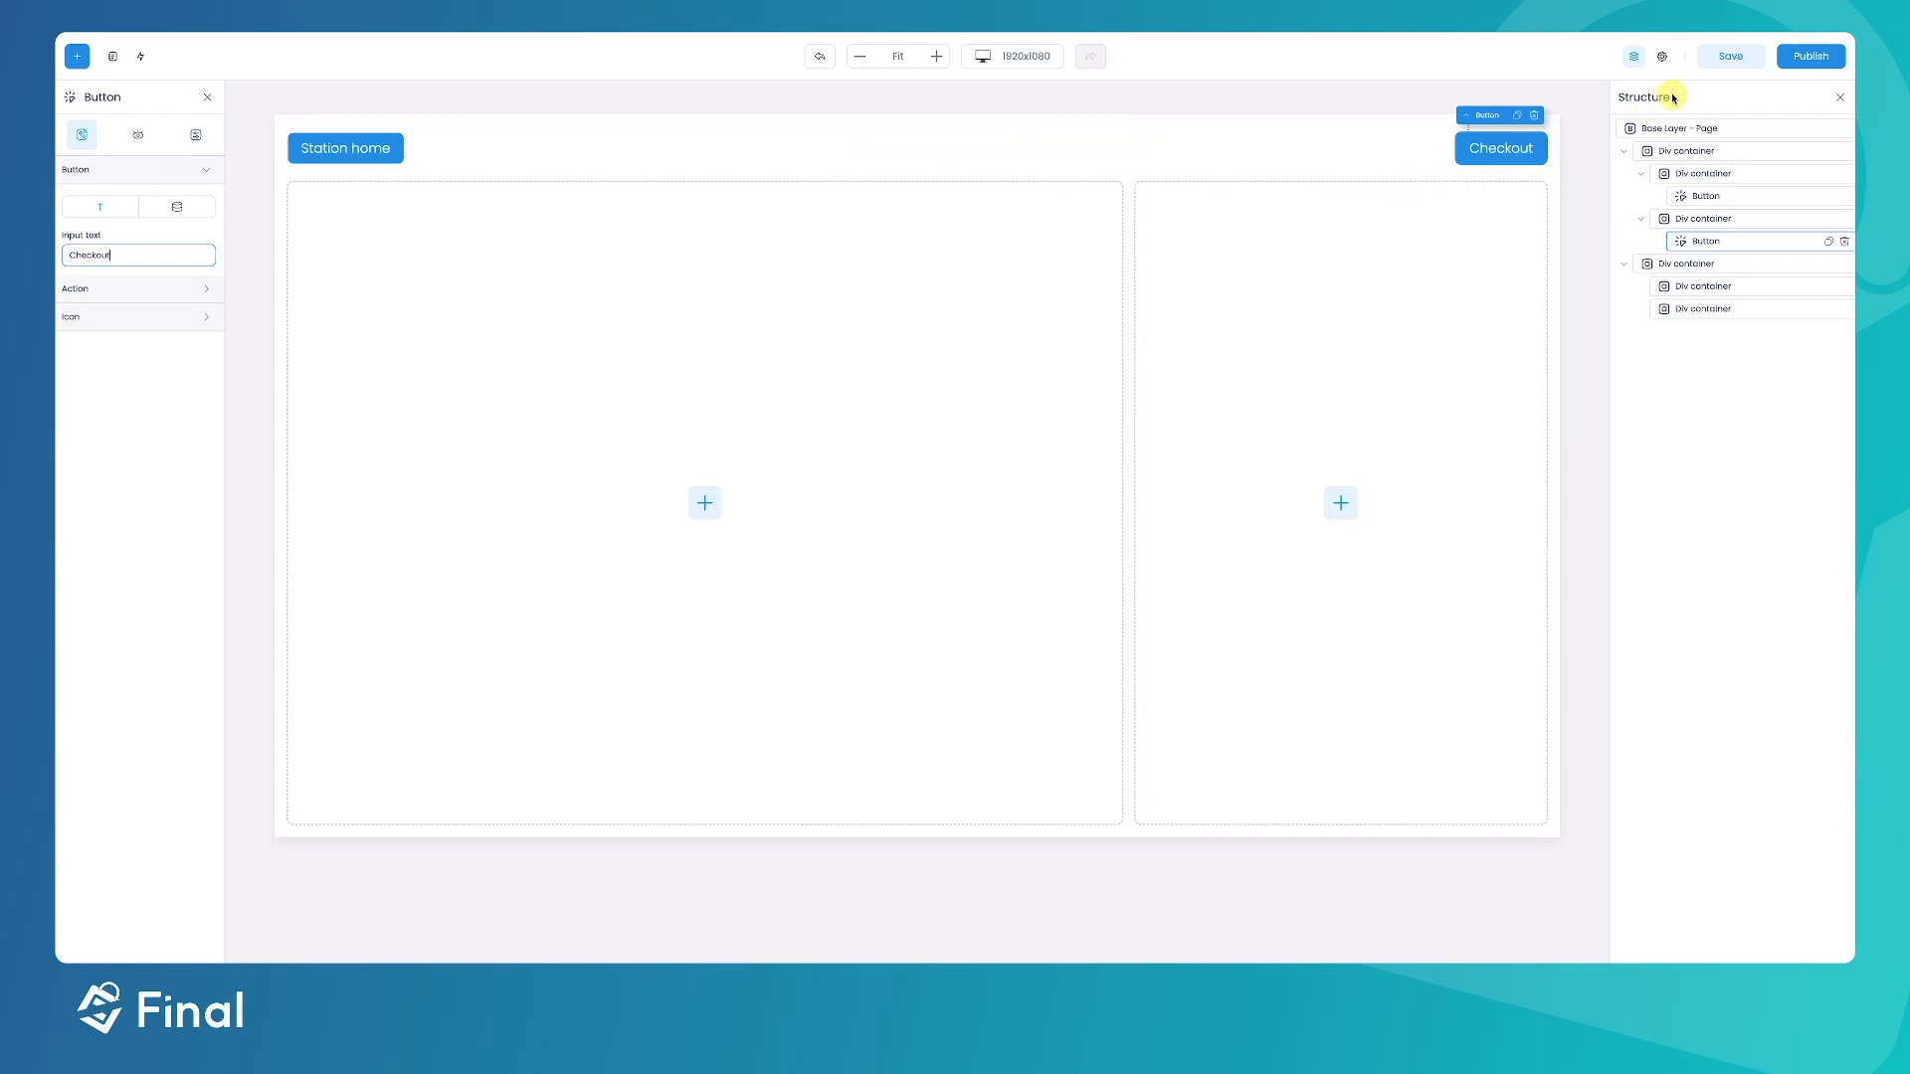
{"action": "left_click", "coordinate": [1727, 57]}
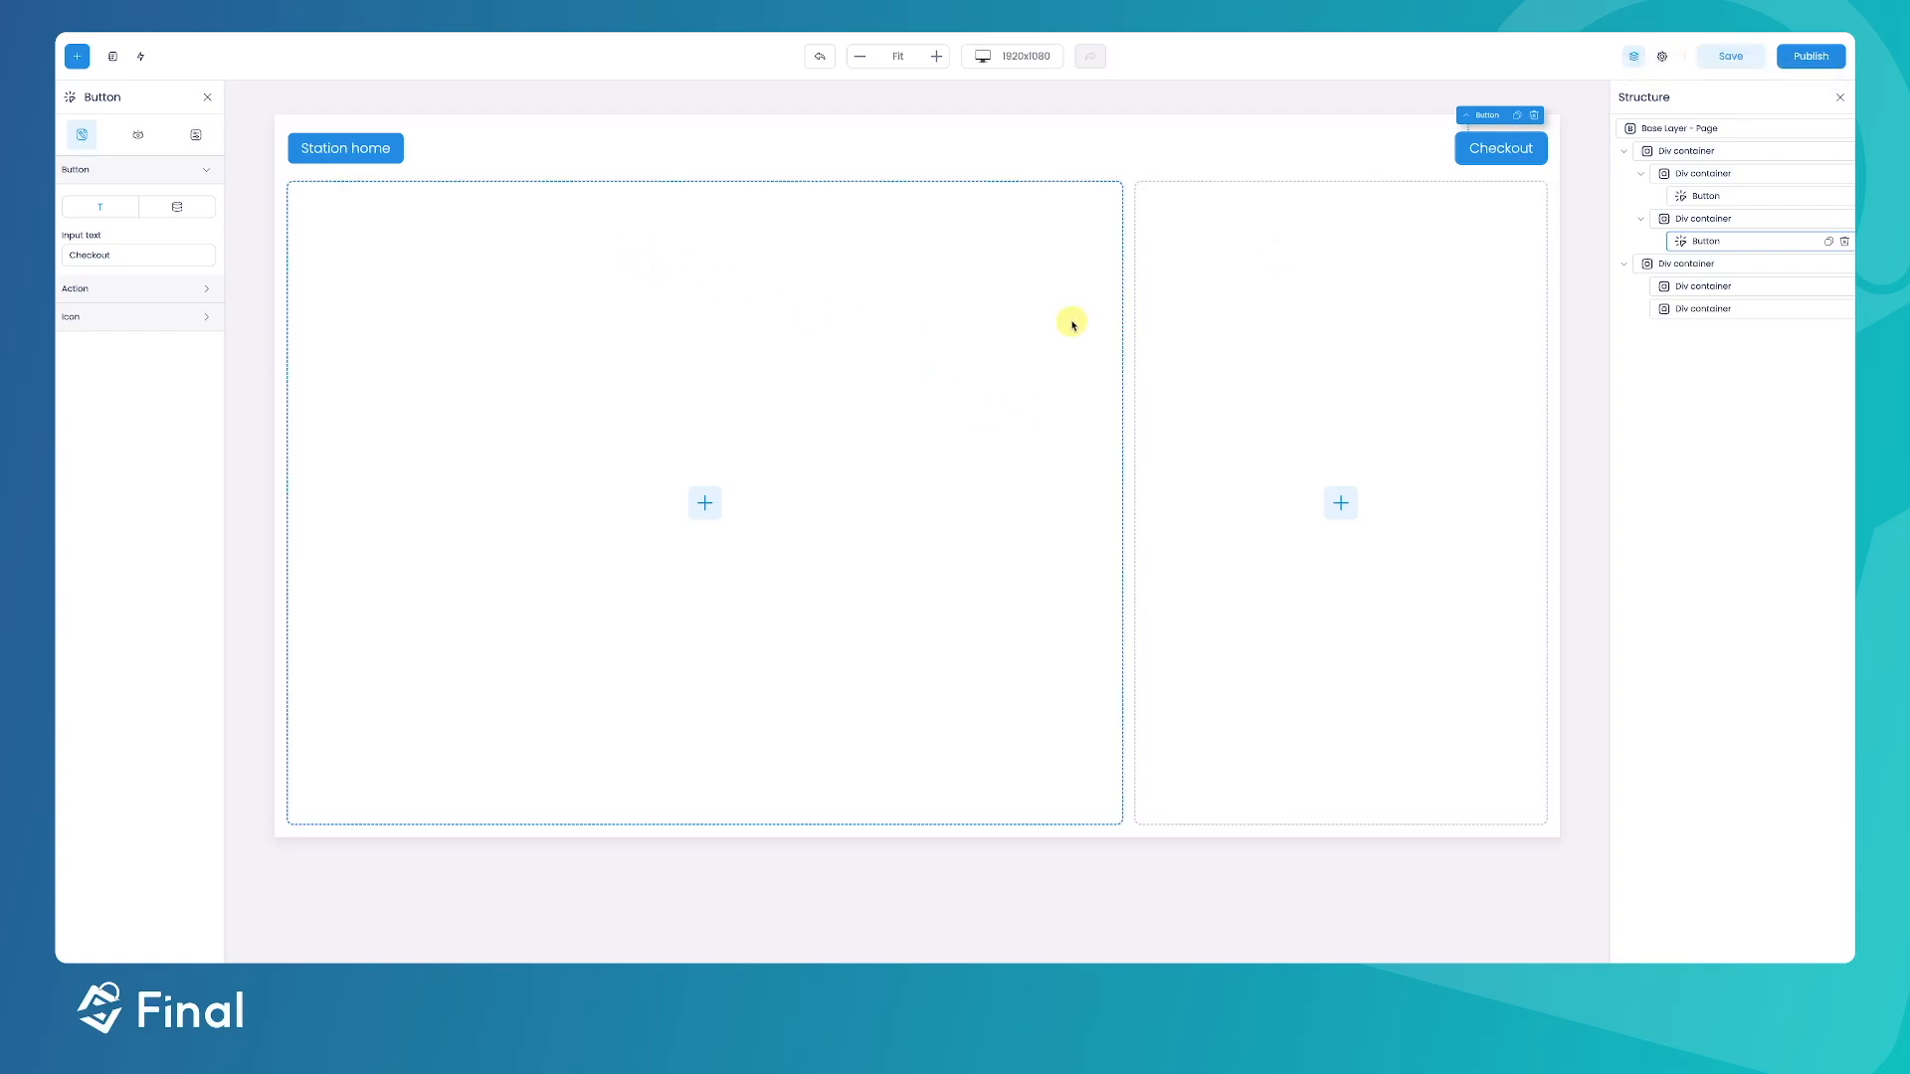
Step: Publish the build as version 0.0.2 with the changelog "House keeping fields"
{"action": "left_click", "coordinate": [1812, 59]}
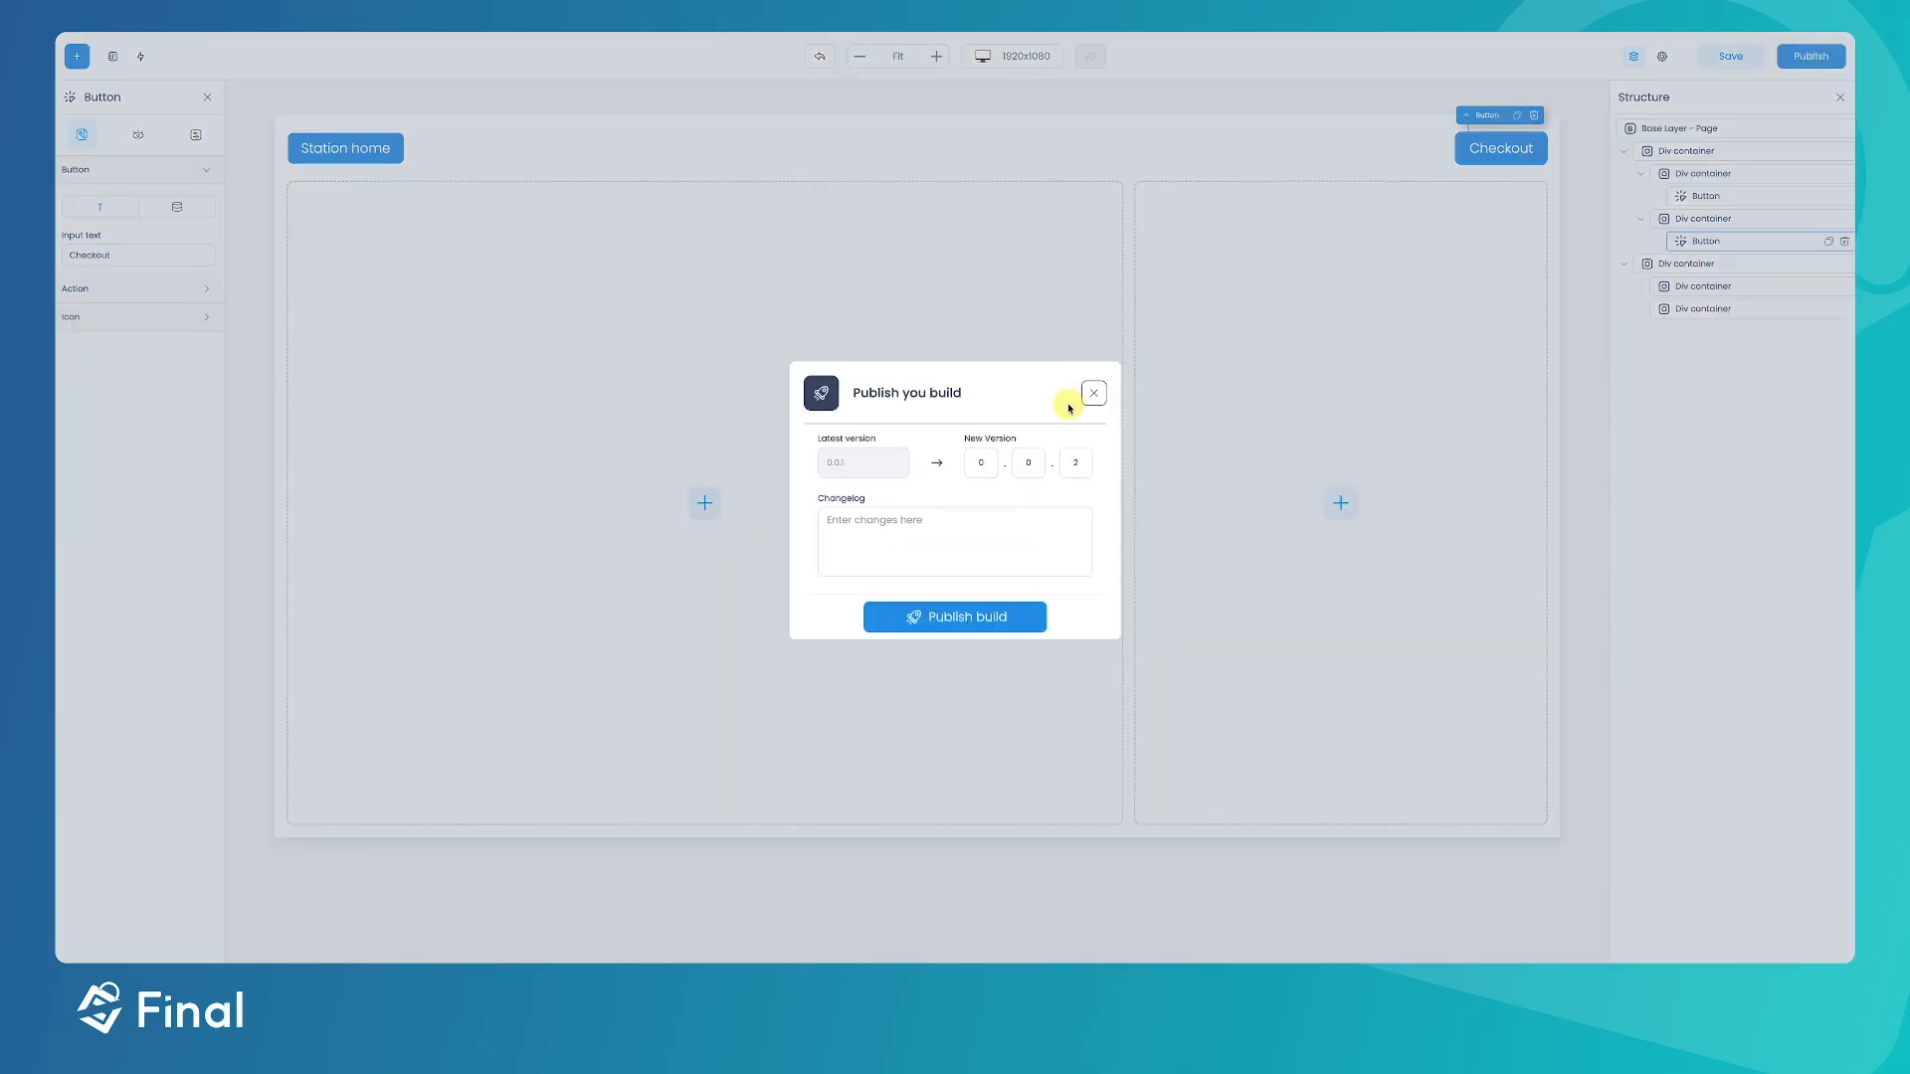
{"action": "left_click", "coordinate": [909, 549]}
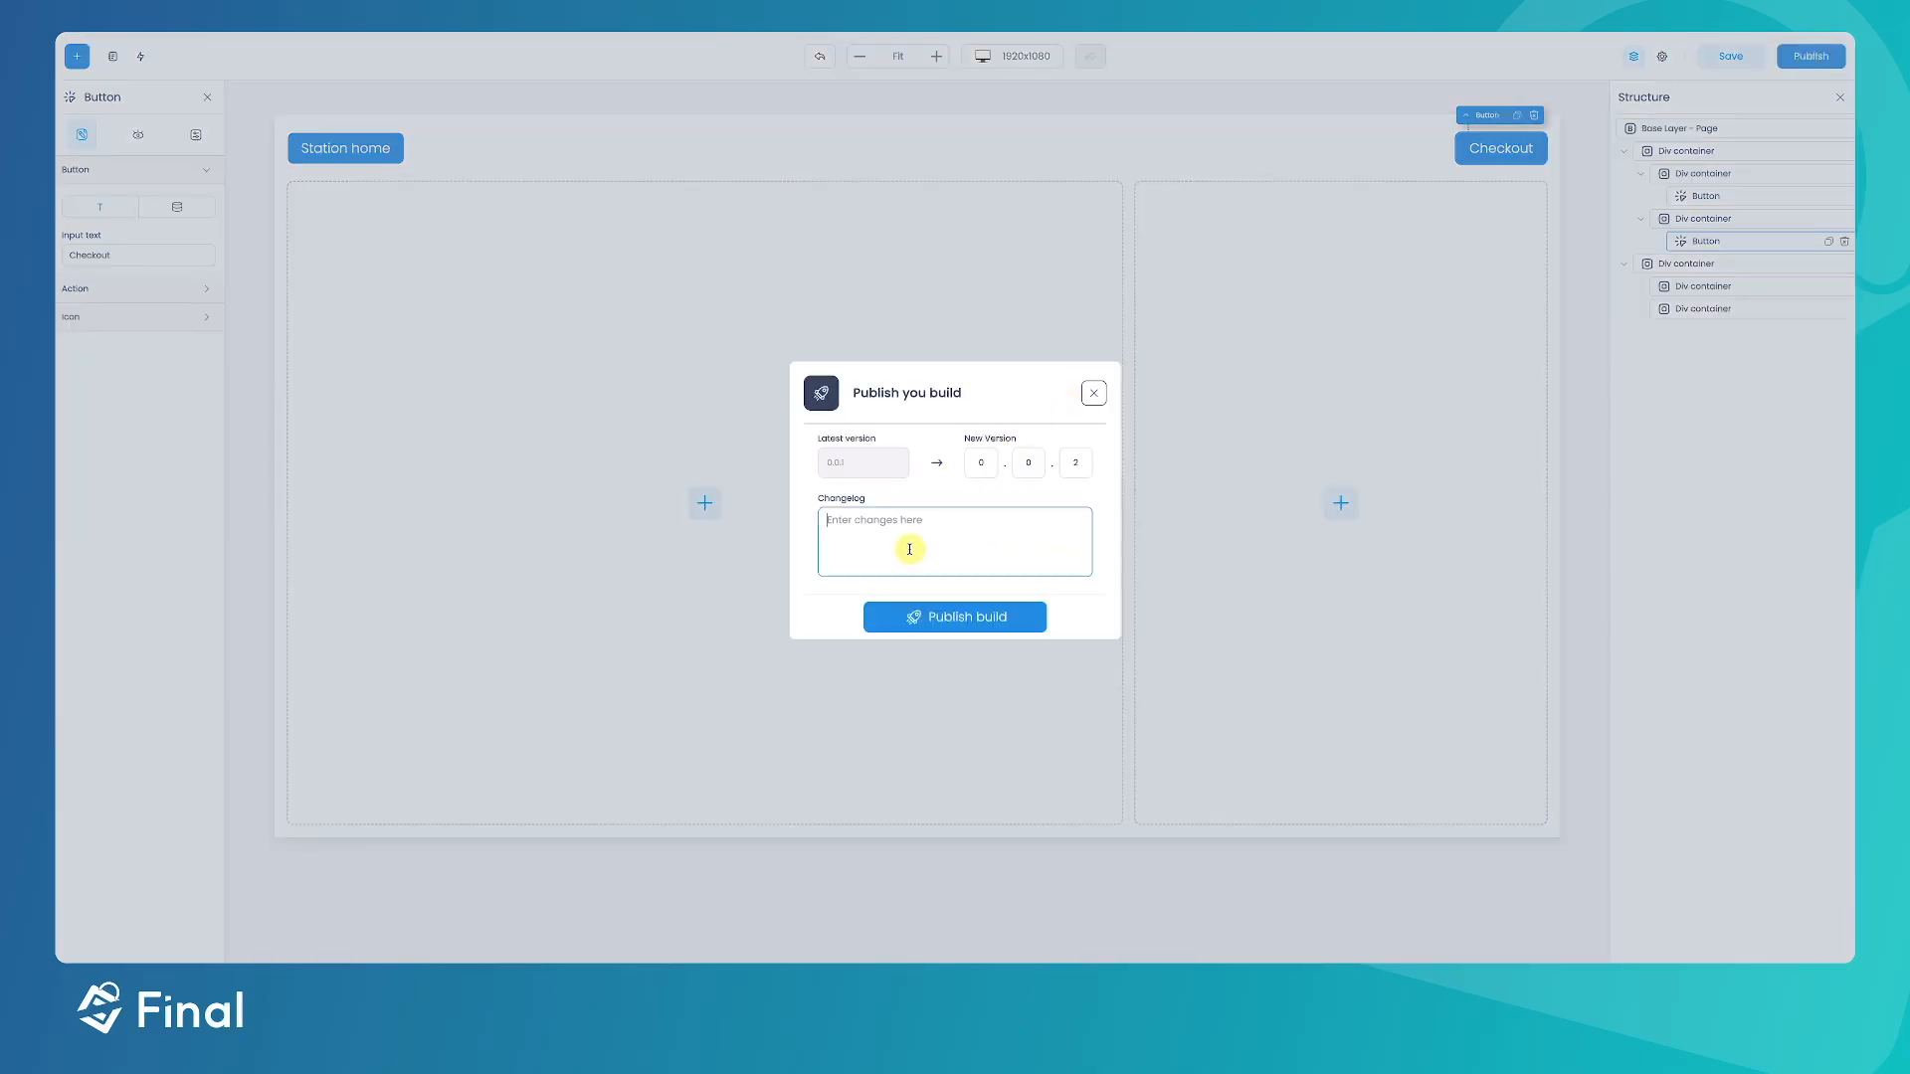
{"action": "type", "text": "House keeping fields"}
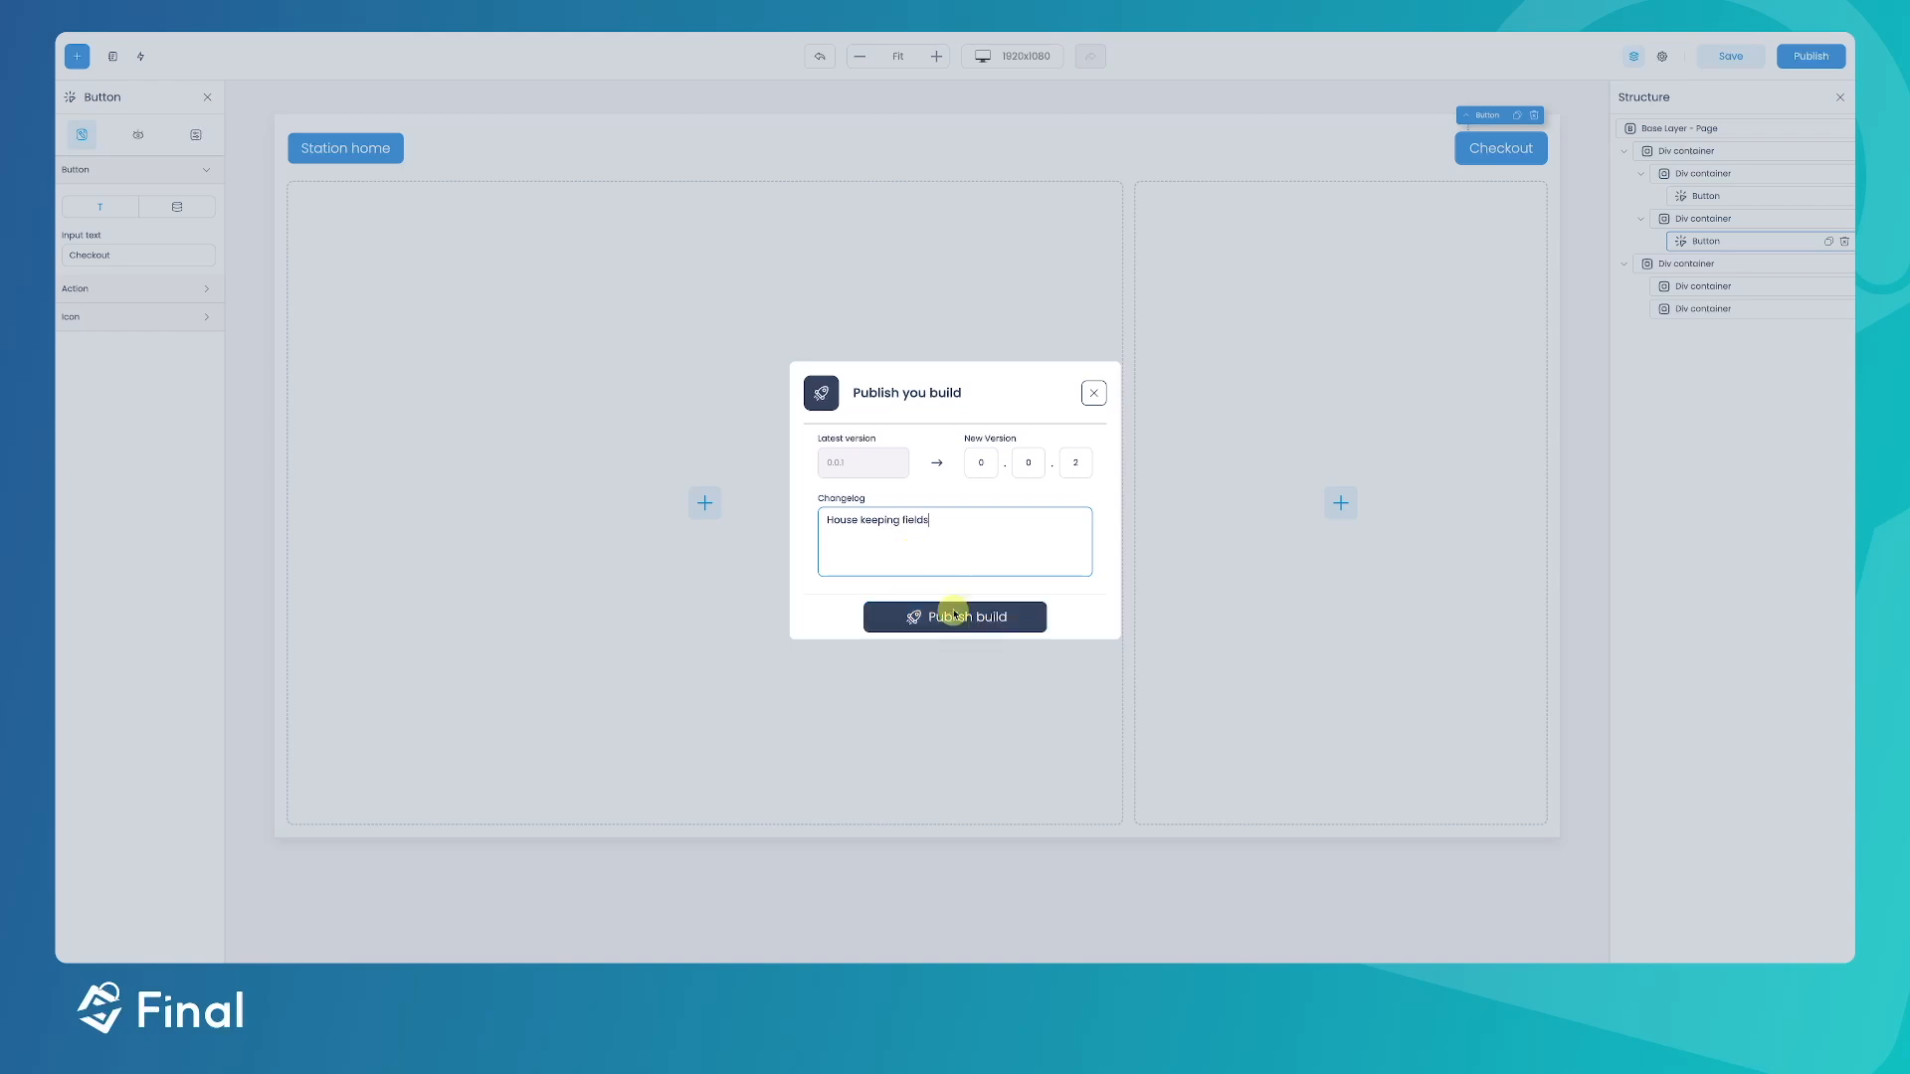
{"action": "left_click", "coordinate": [994, 618]}
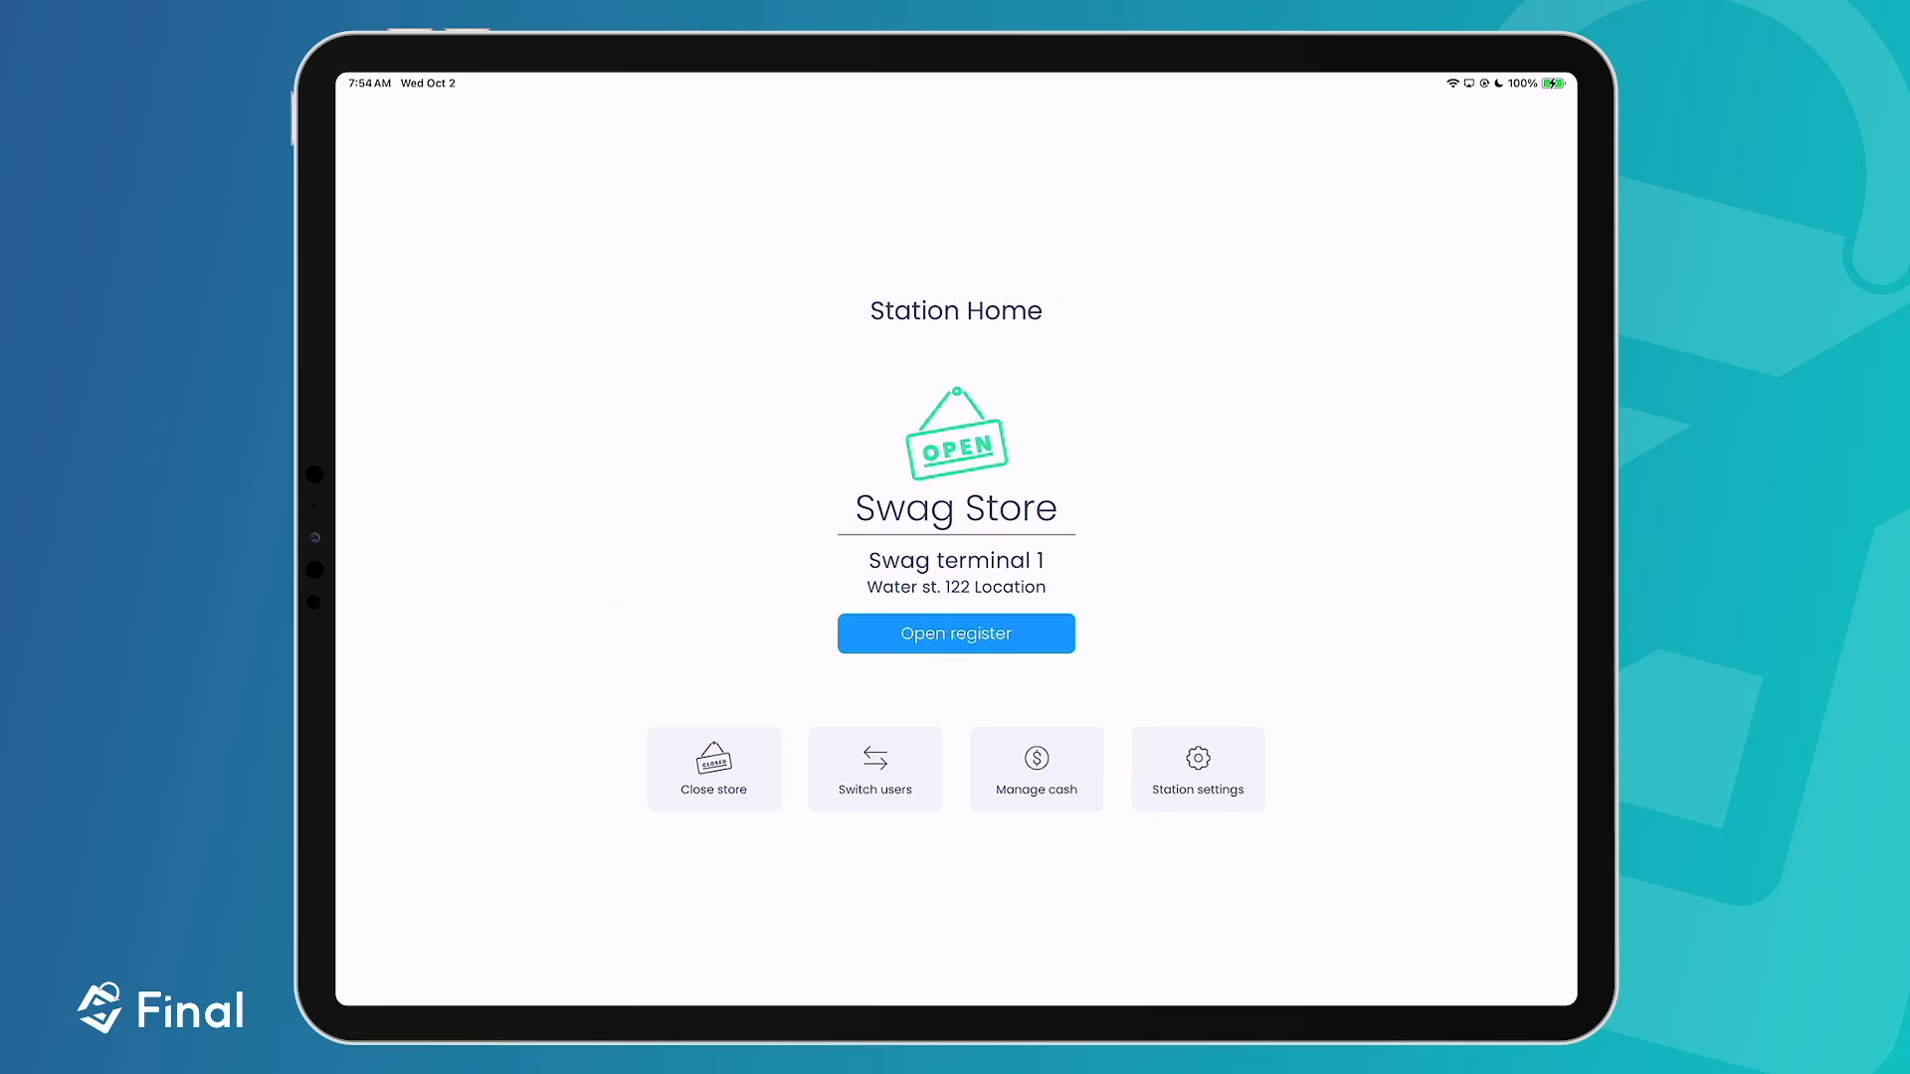
Step: Switch to the Final POS app on the iPad, upgrade the station to build version 0.0.2 and return to Station Home
{"action": "left_click", "coordinate": [1182, 763]}
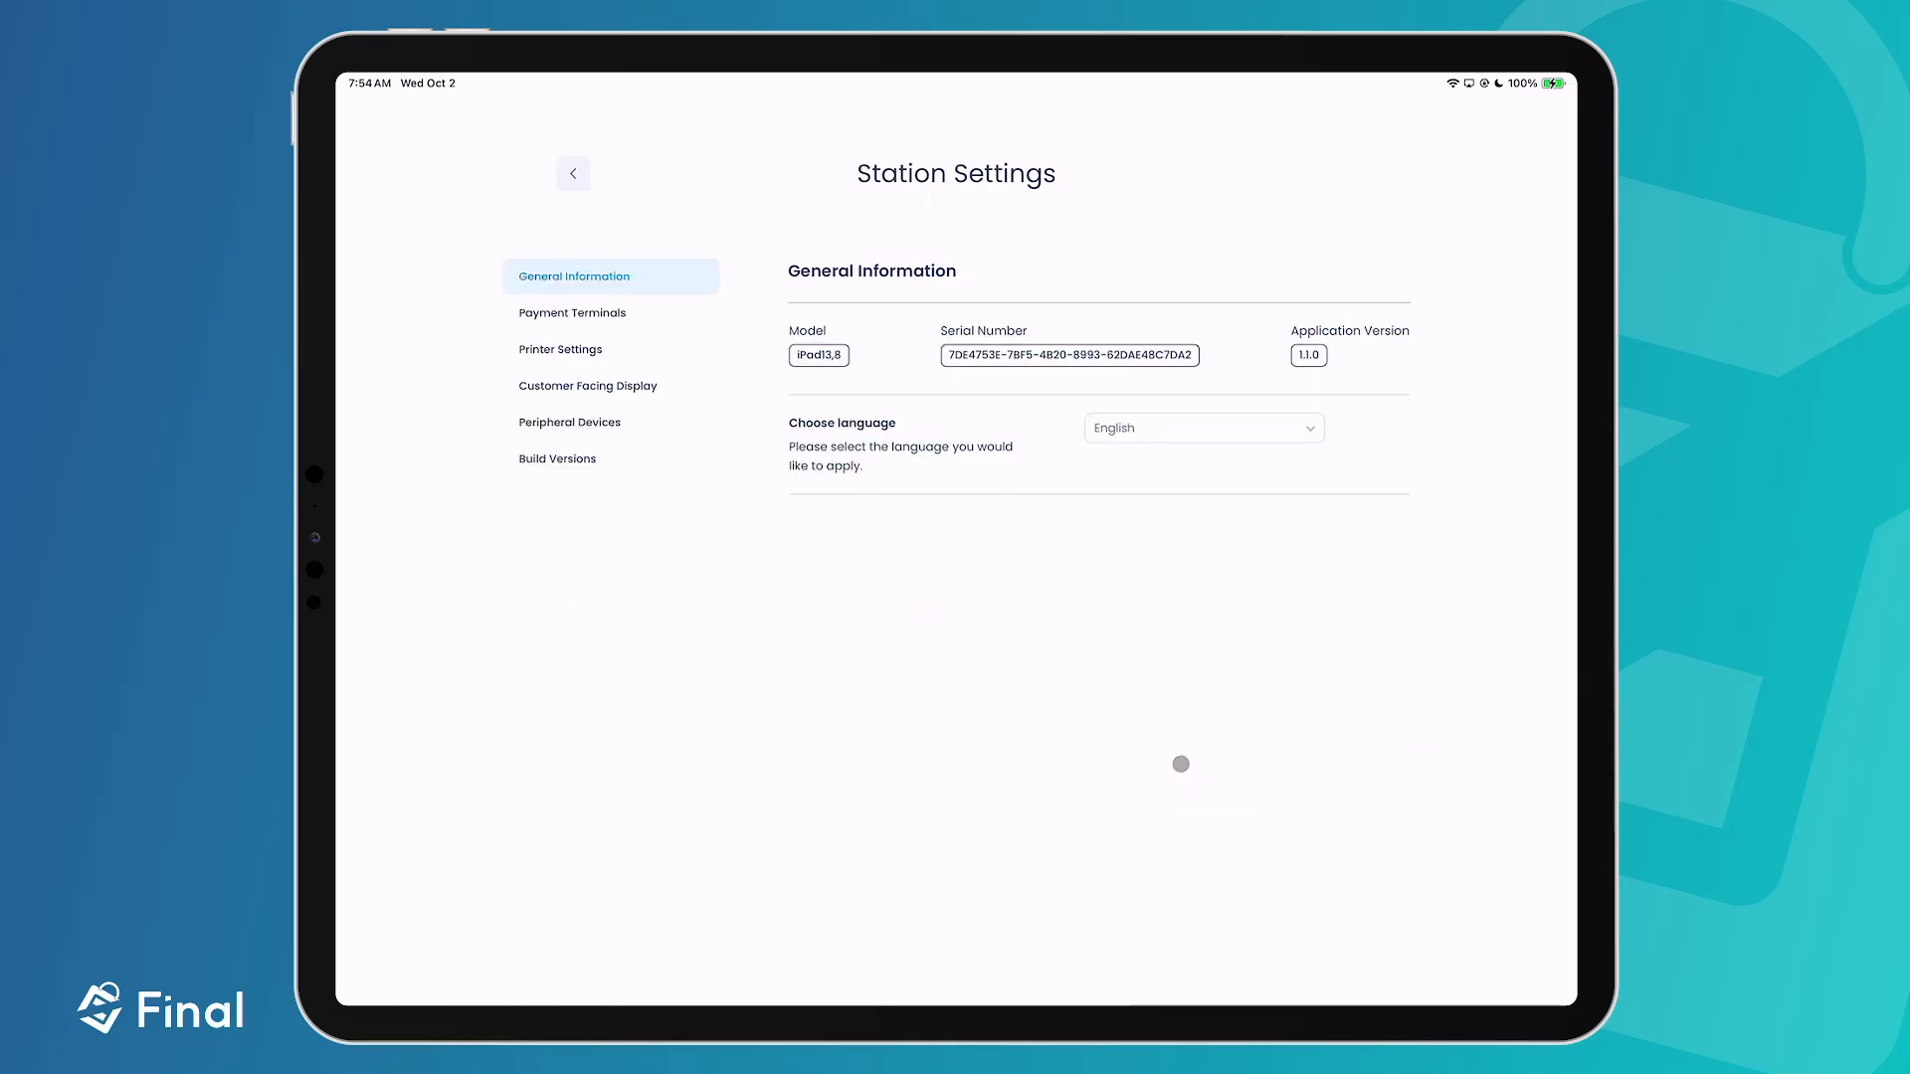
{"action": "left_click", "coordinate": [573, 171]}
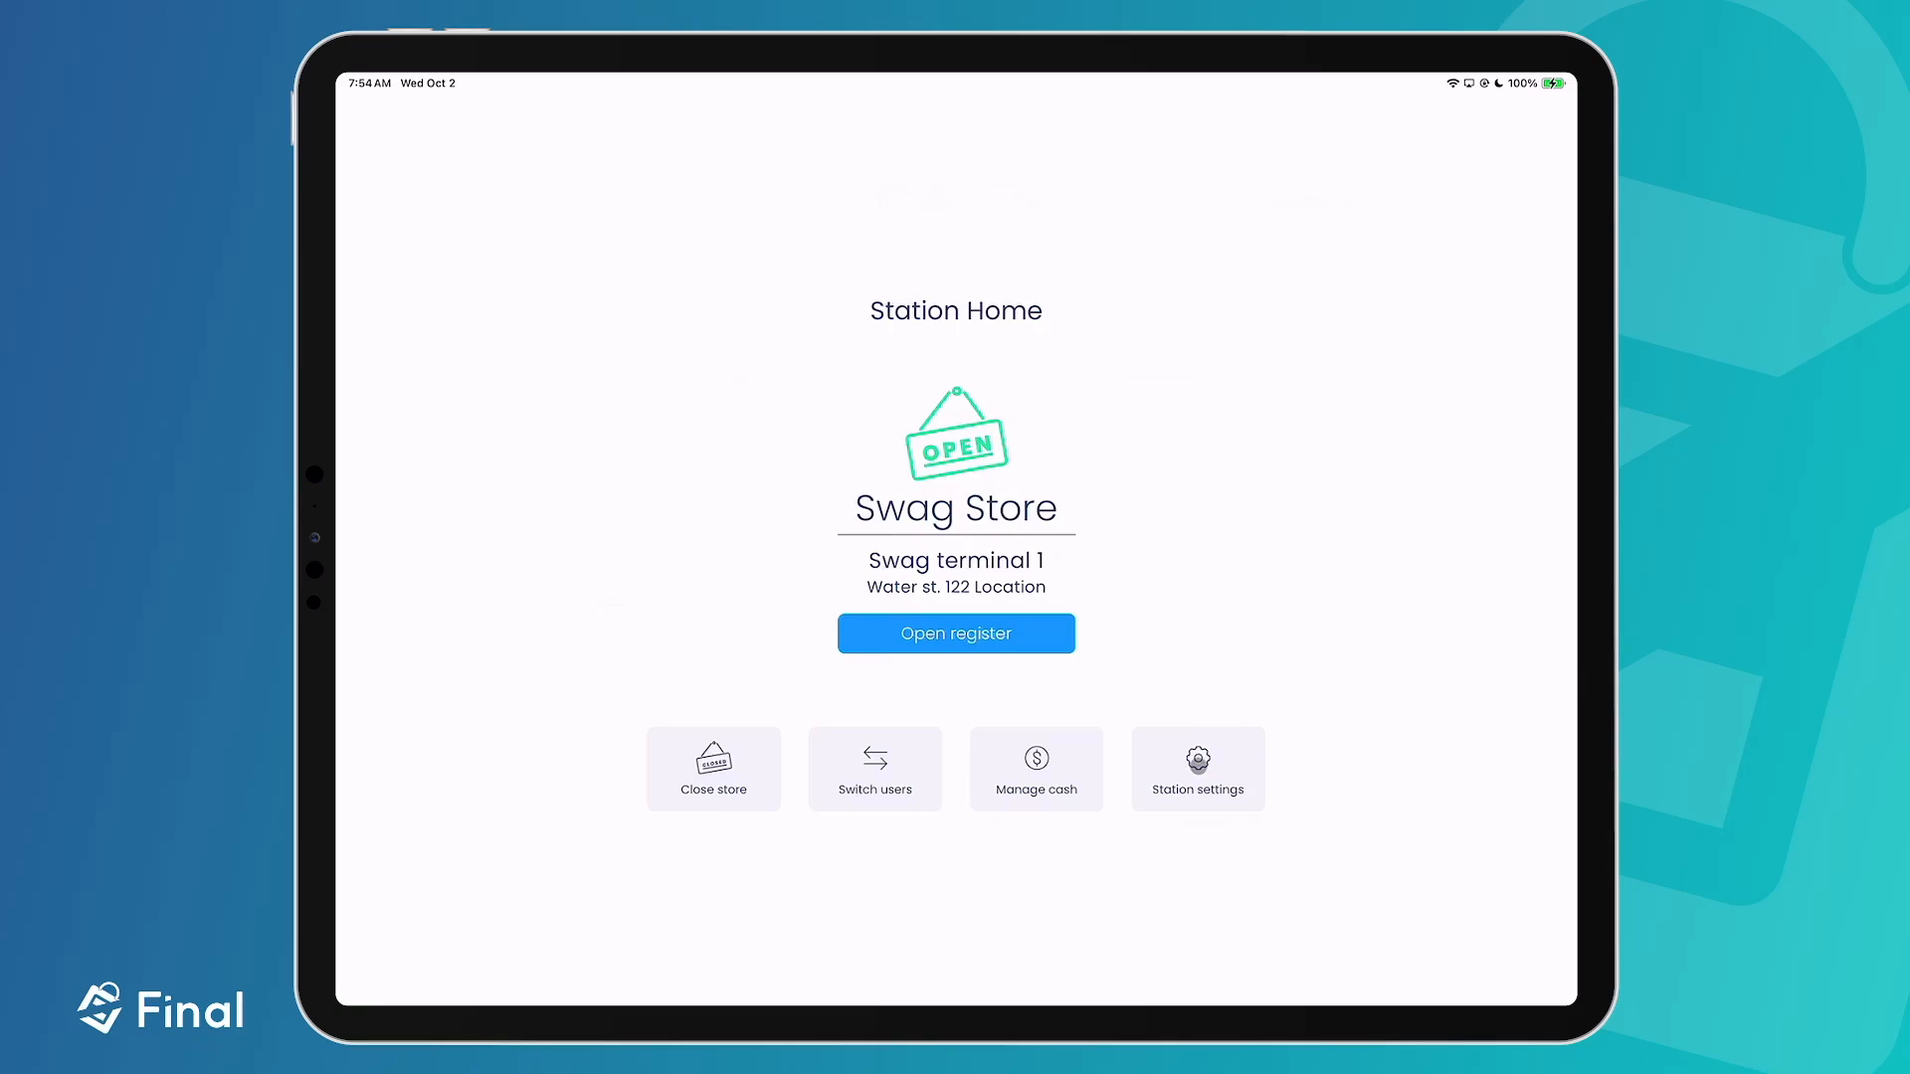
{"action": "left_click", "coordinate": [1198, 762]}
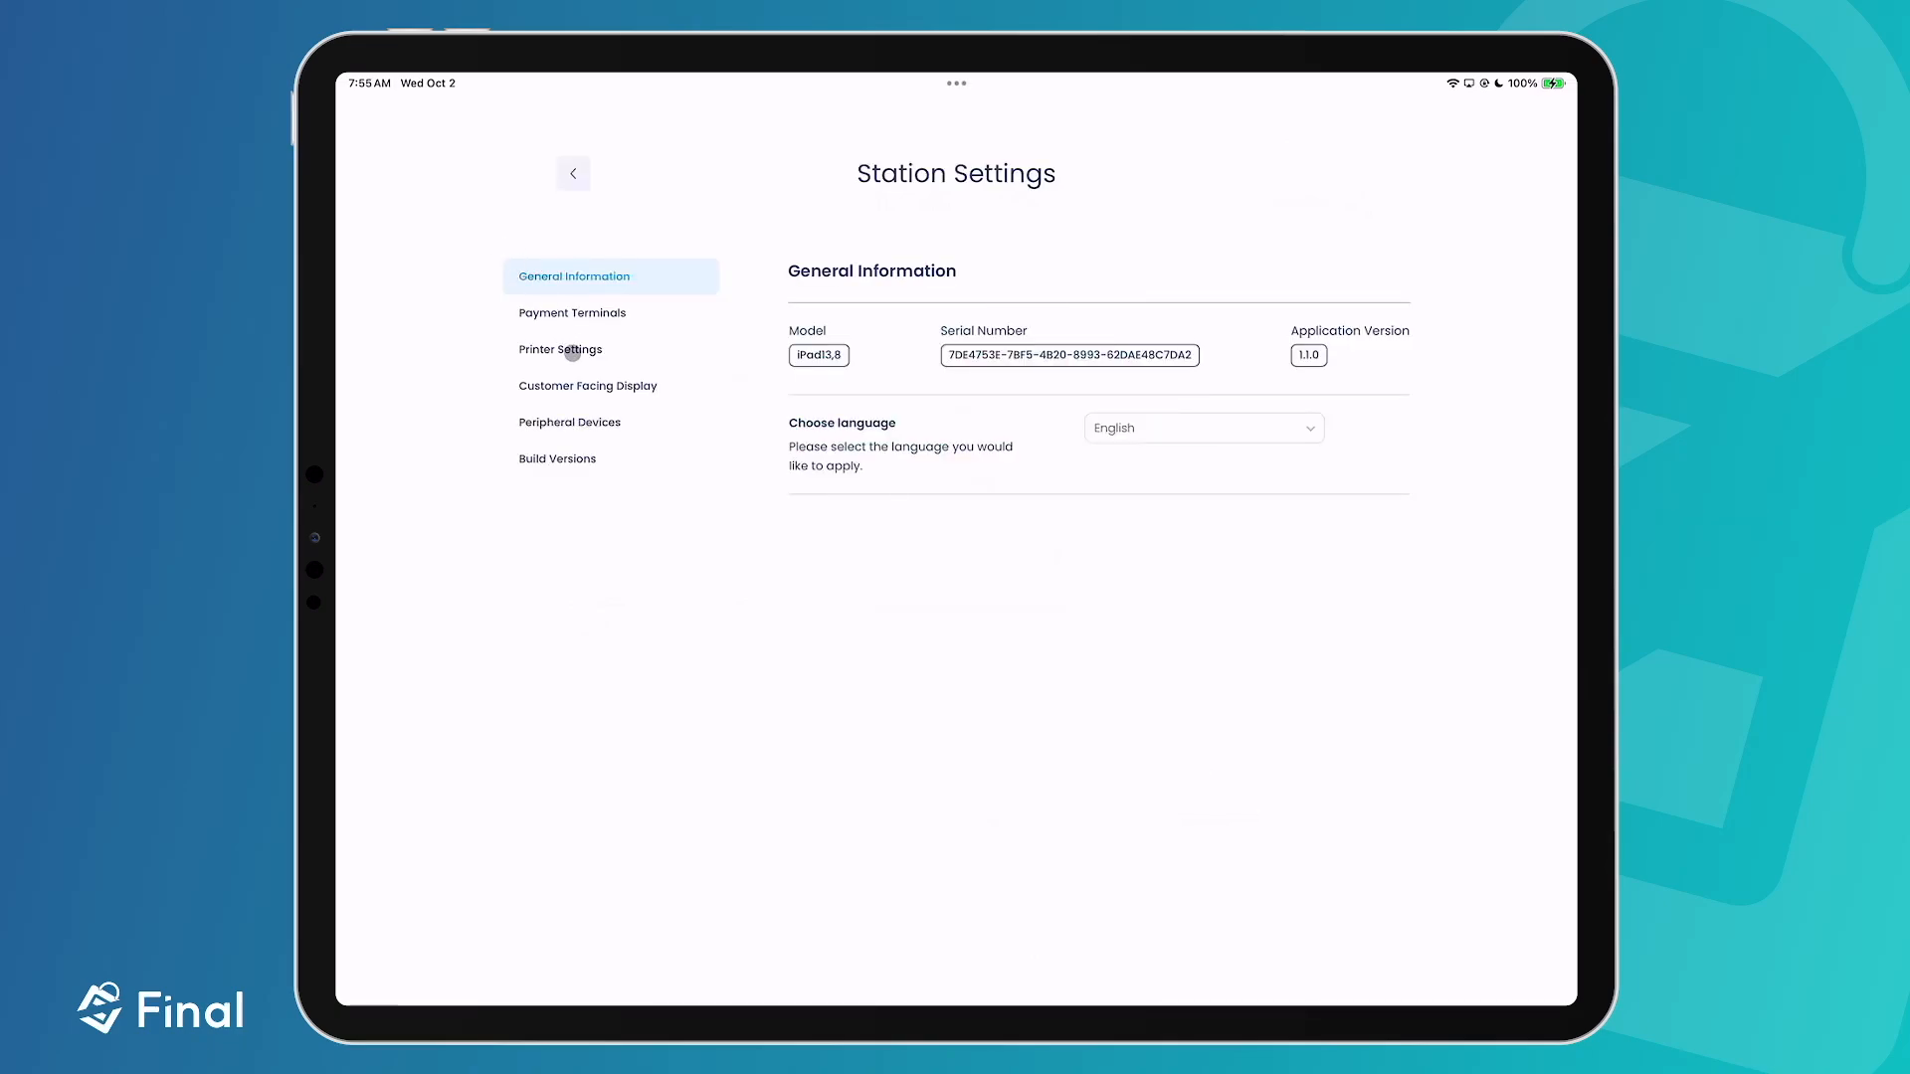
{"action": "left_click", "coordinate": [574, 458]}
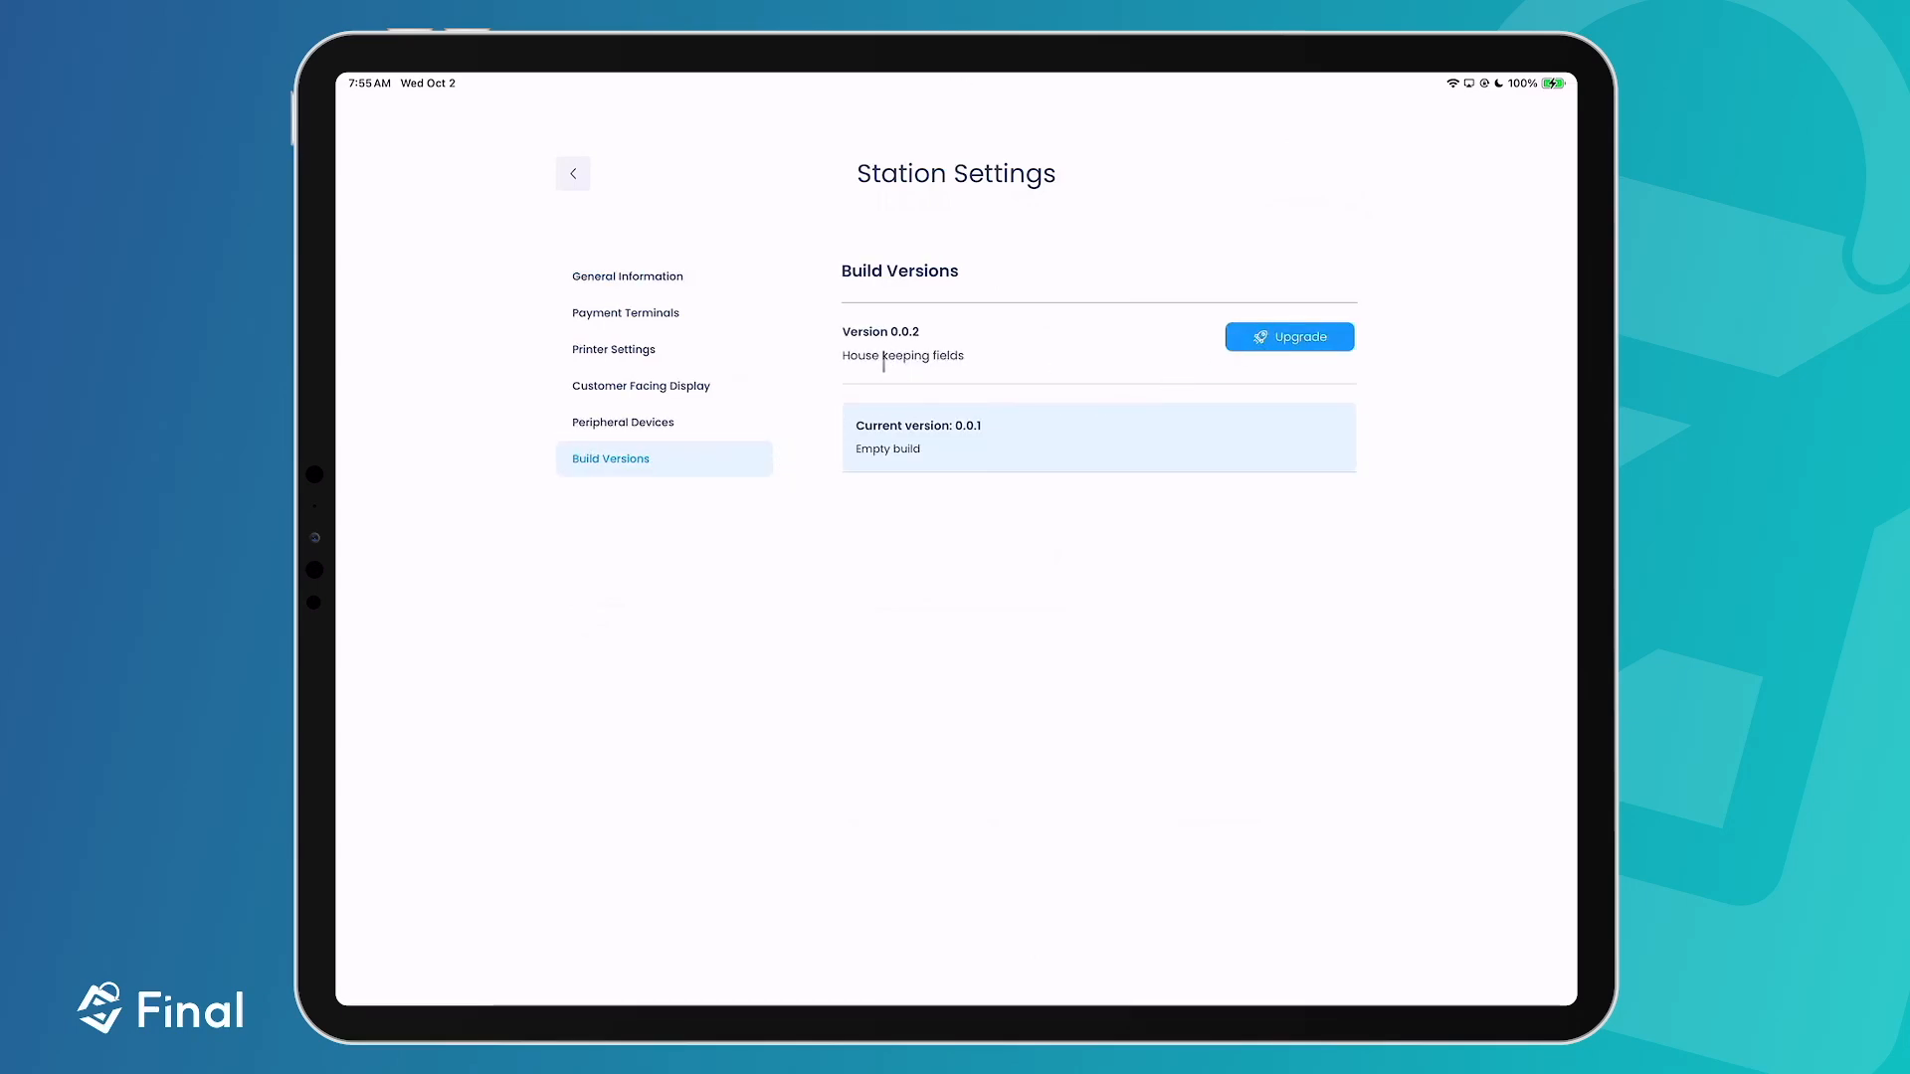
{"action": "left_click", "coordinate": [1285, 337]}
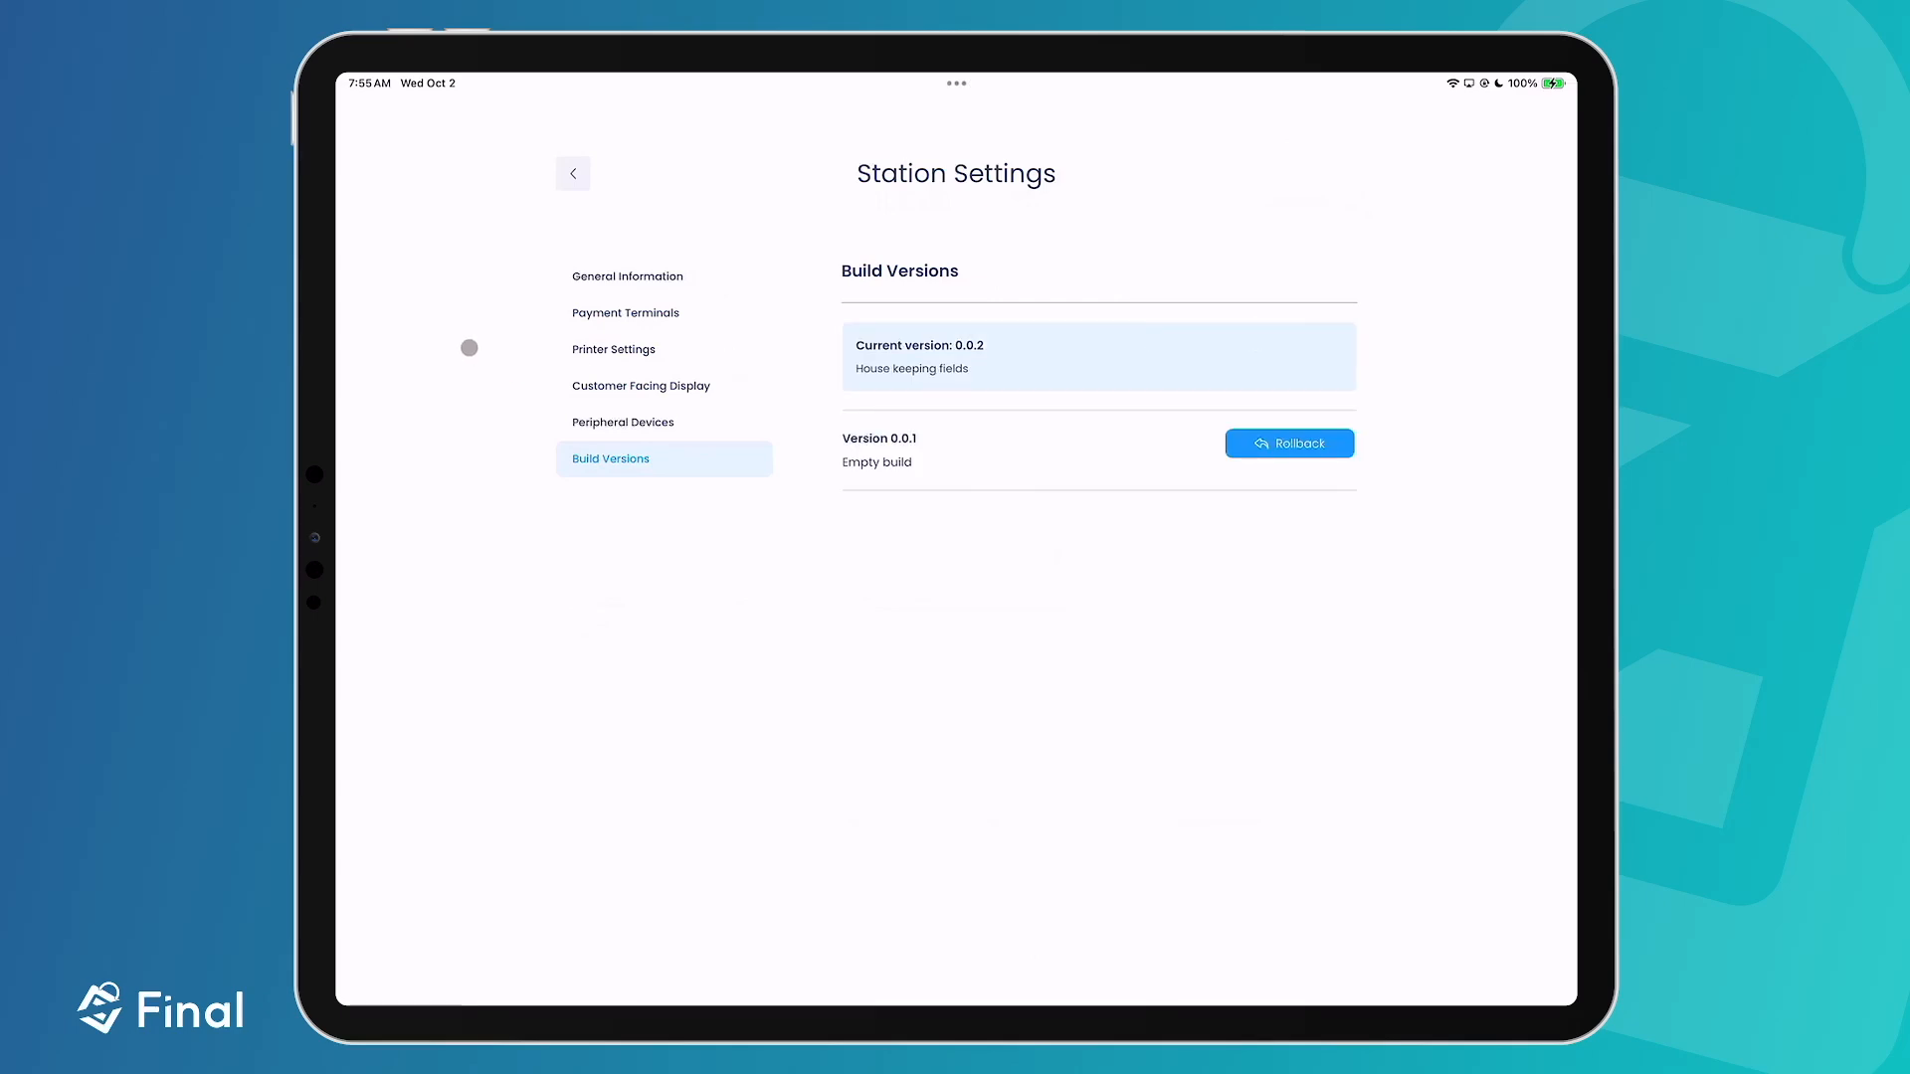
{"action": "left_click", "coordinate": [574, 173]}
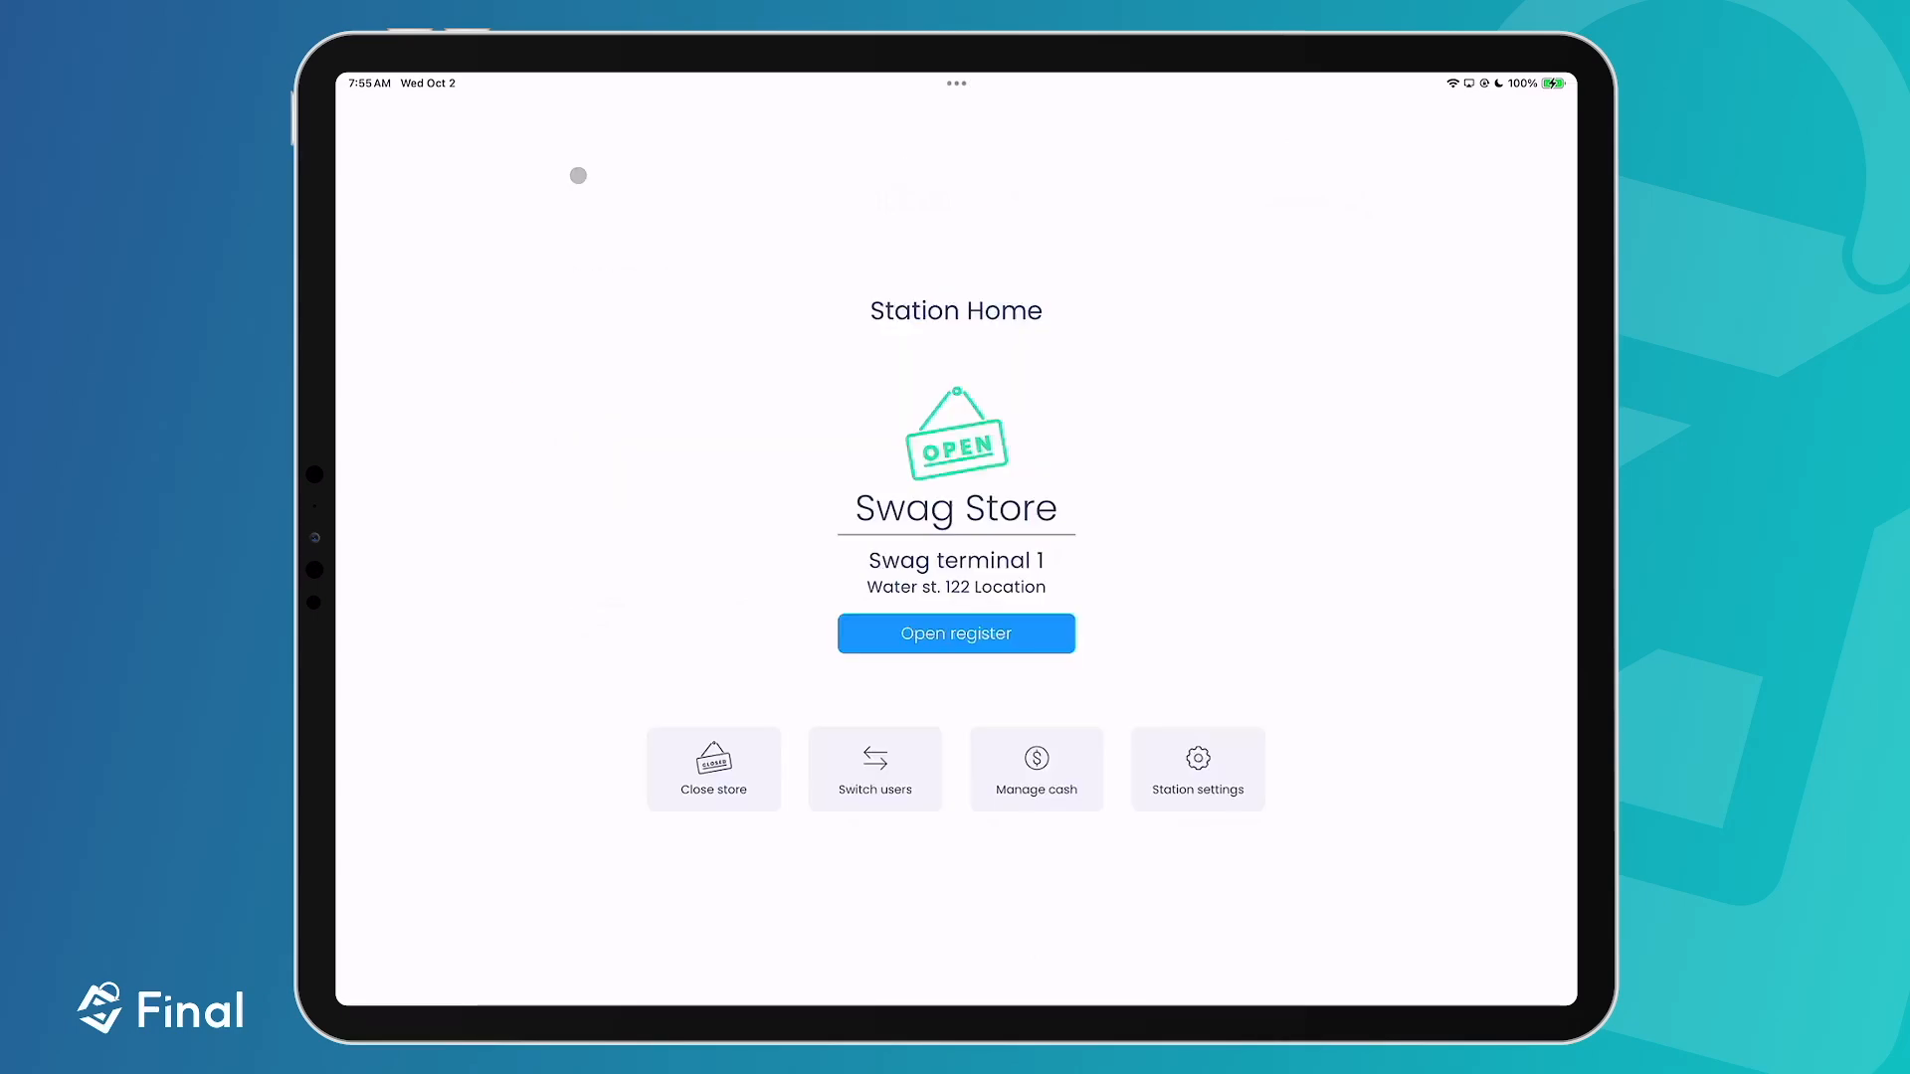
Step: Open the register and test the Checkout and Station home buttons on the iPad
{"action": "left_click", "coordinate": [972, 640]}
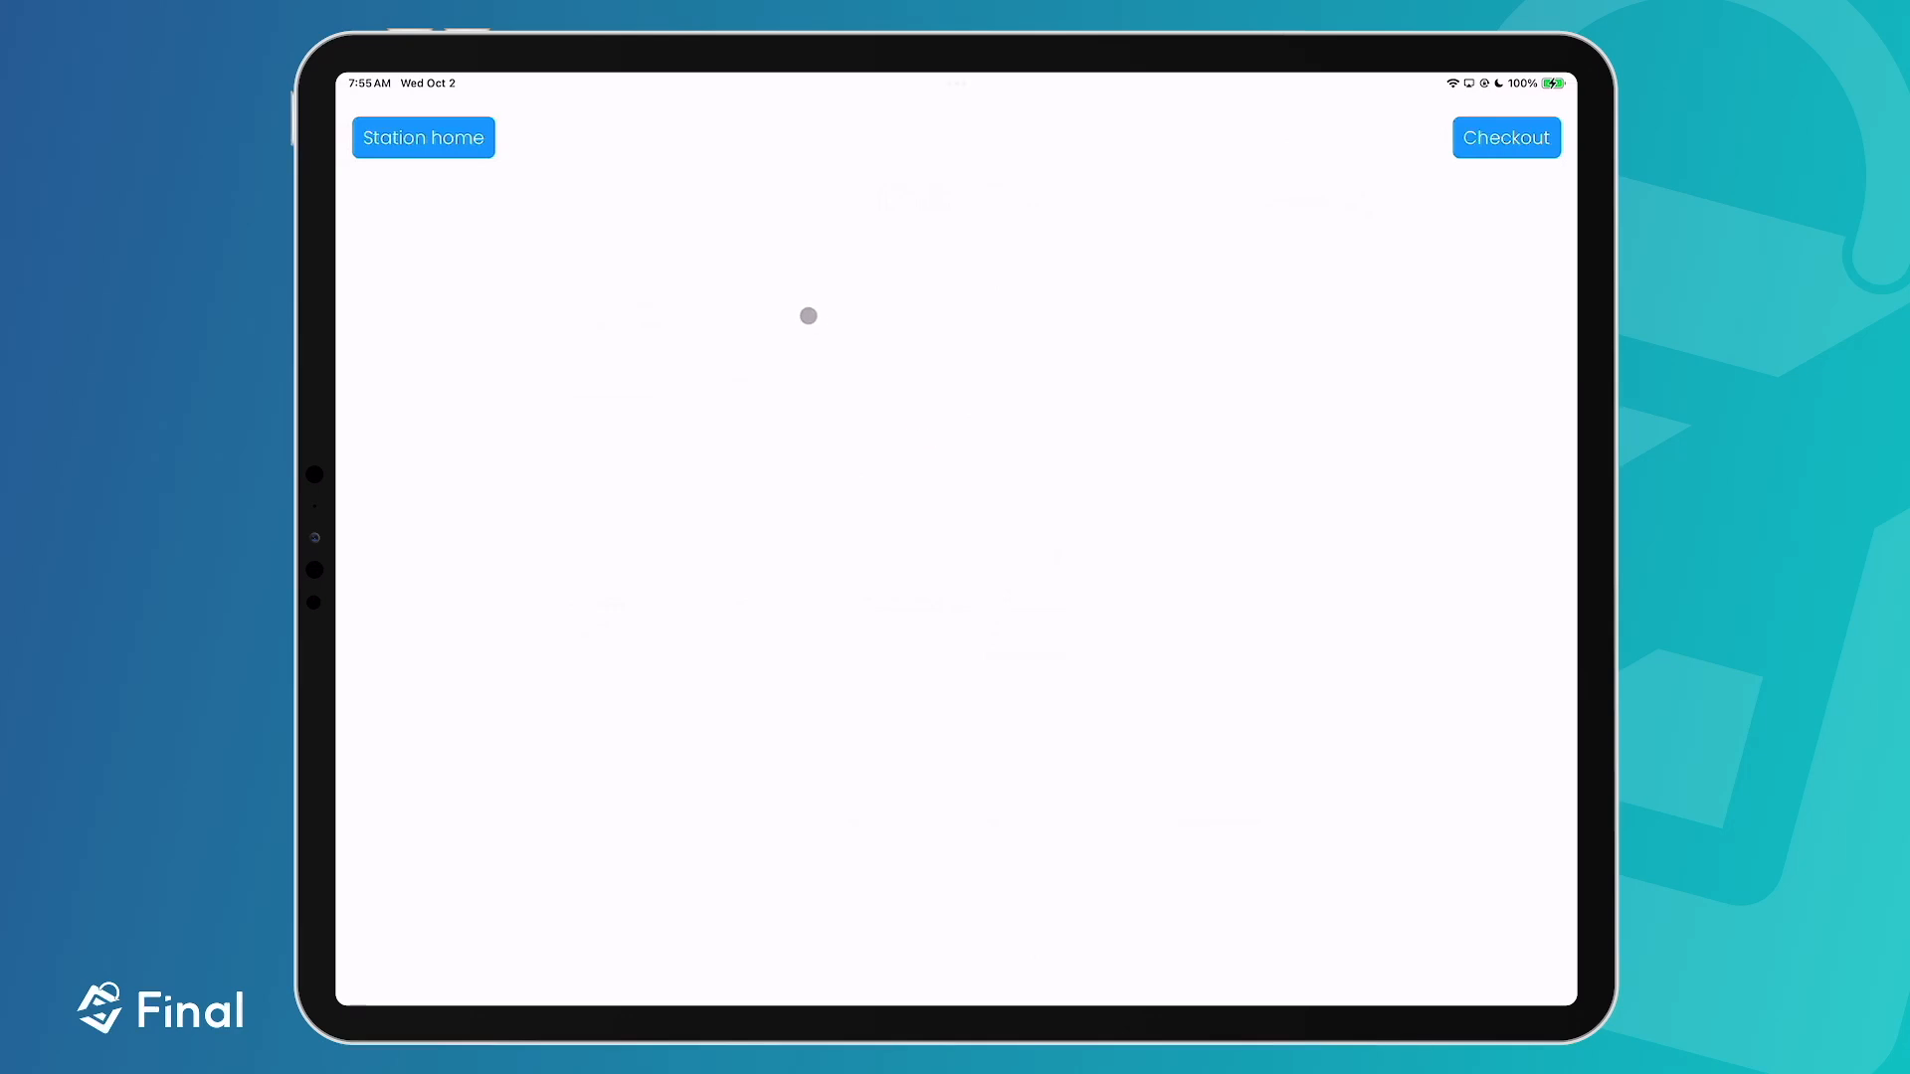
{"action": "left_click", "coordinate": [1475, 154]}
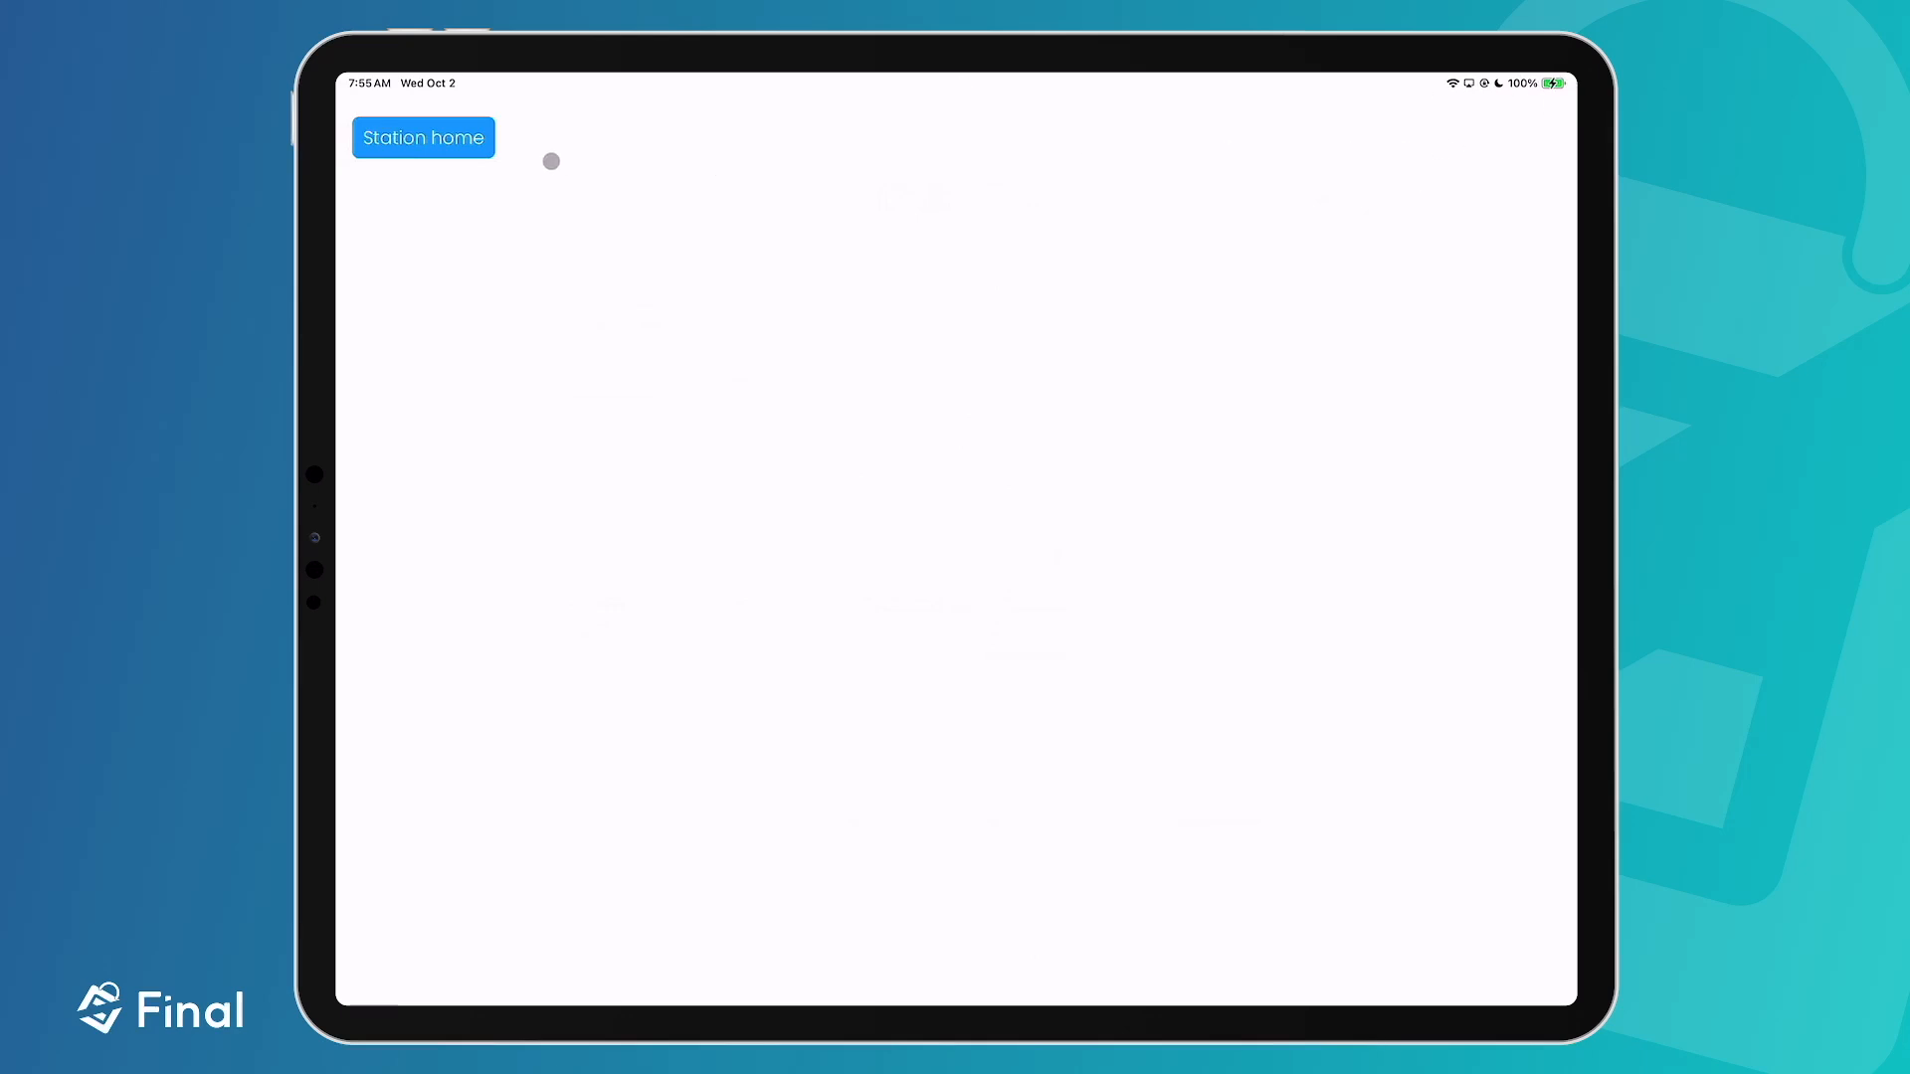
{"action": "left_click", "coordinate": [471, 130]}
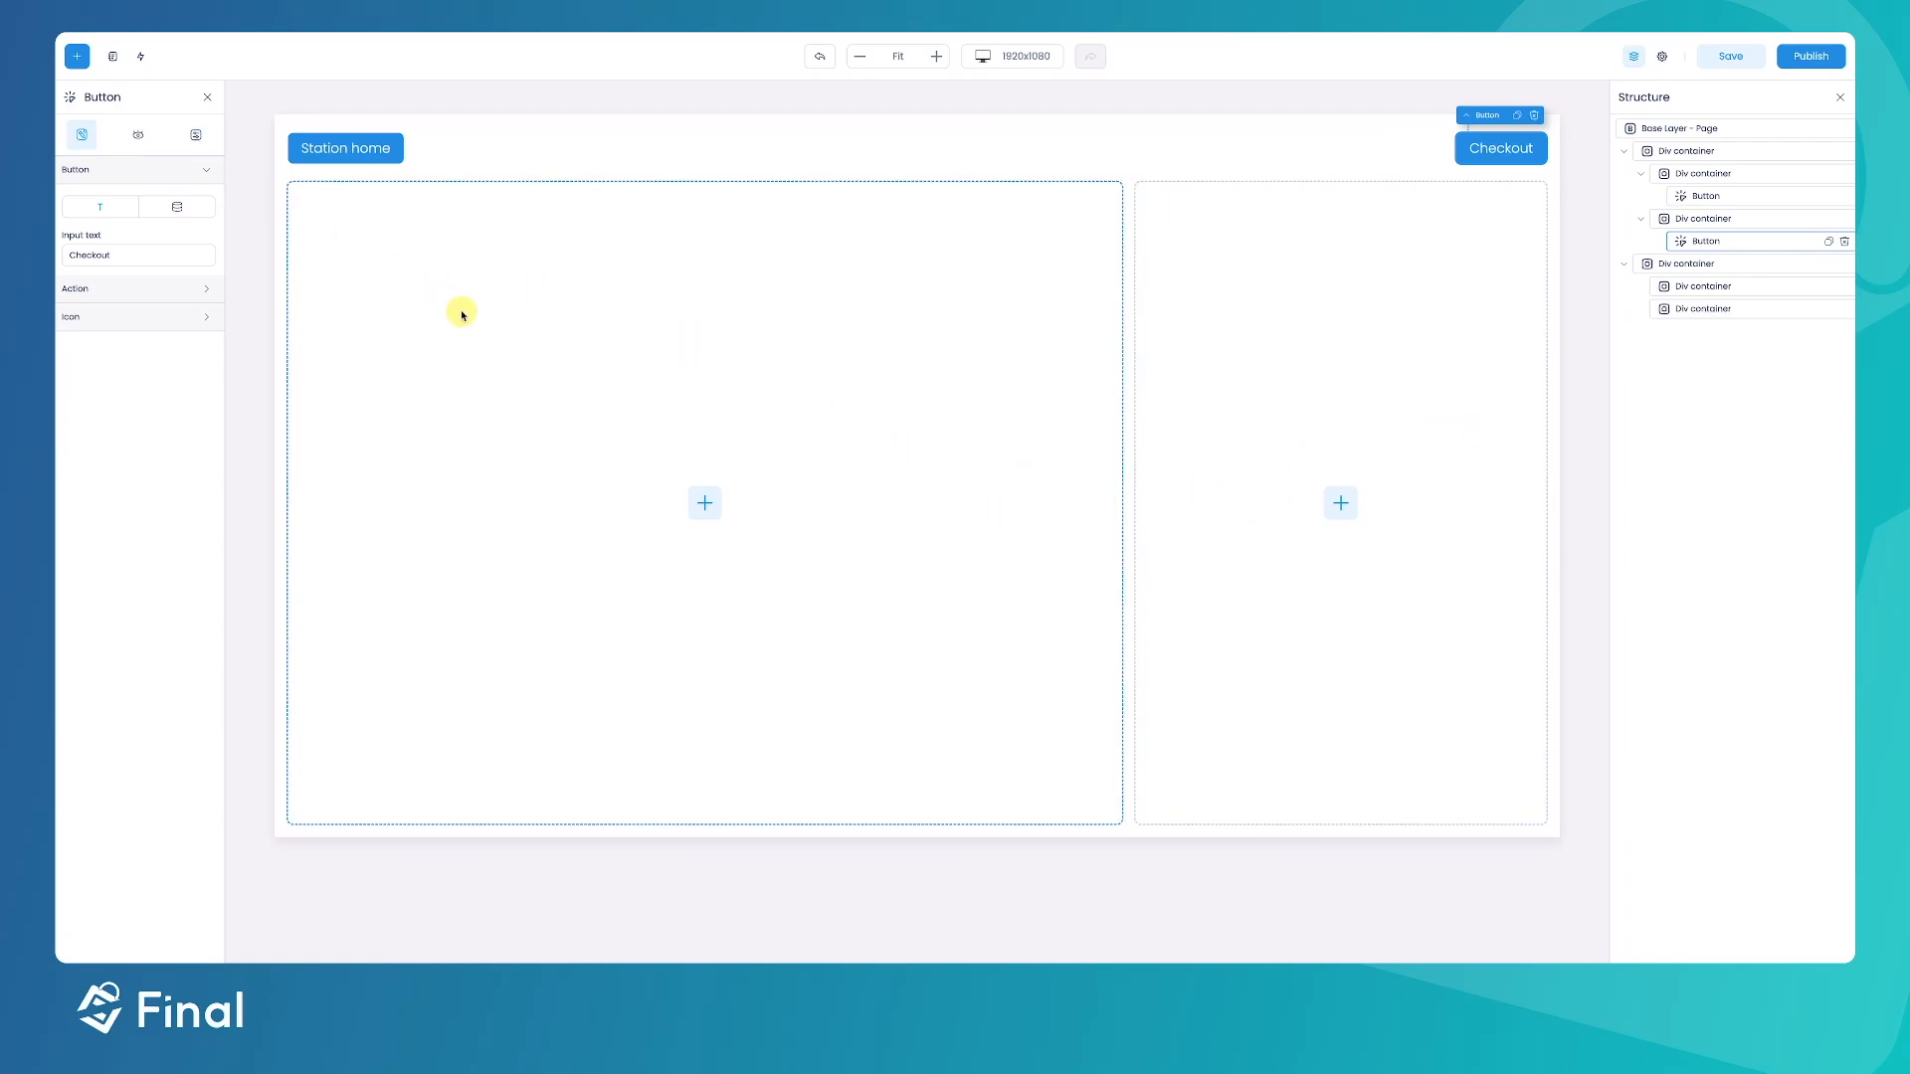
Step: Back in the Final builder, add a text element before the Checkout button in the header and open its dynamic data choices
{"action": "left_click", "coordinate": [81, 60]}
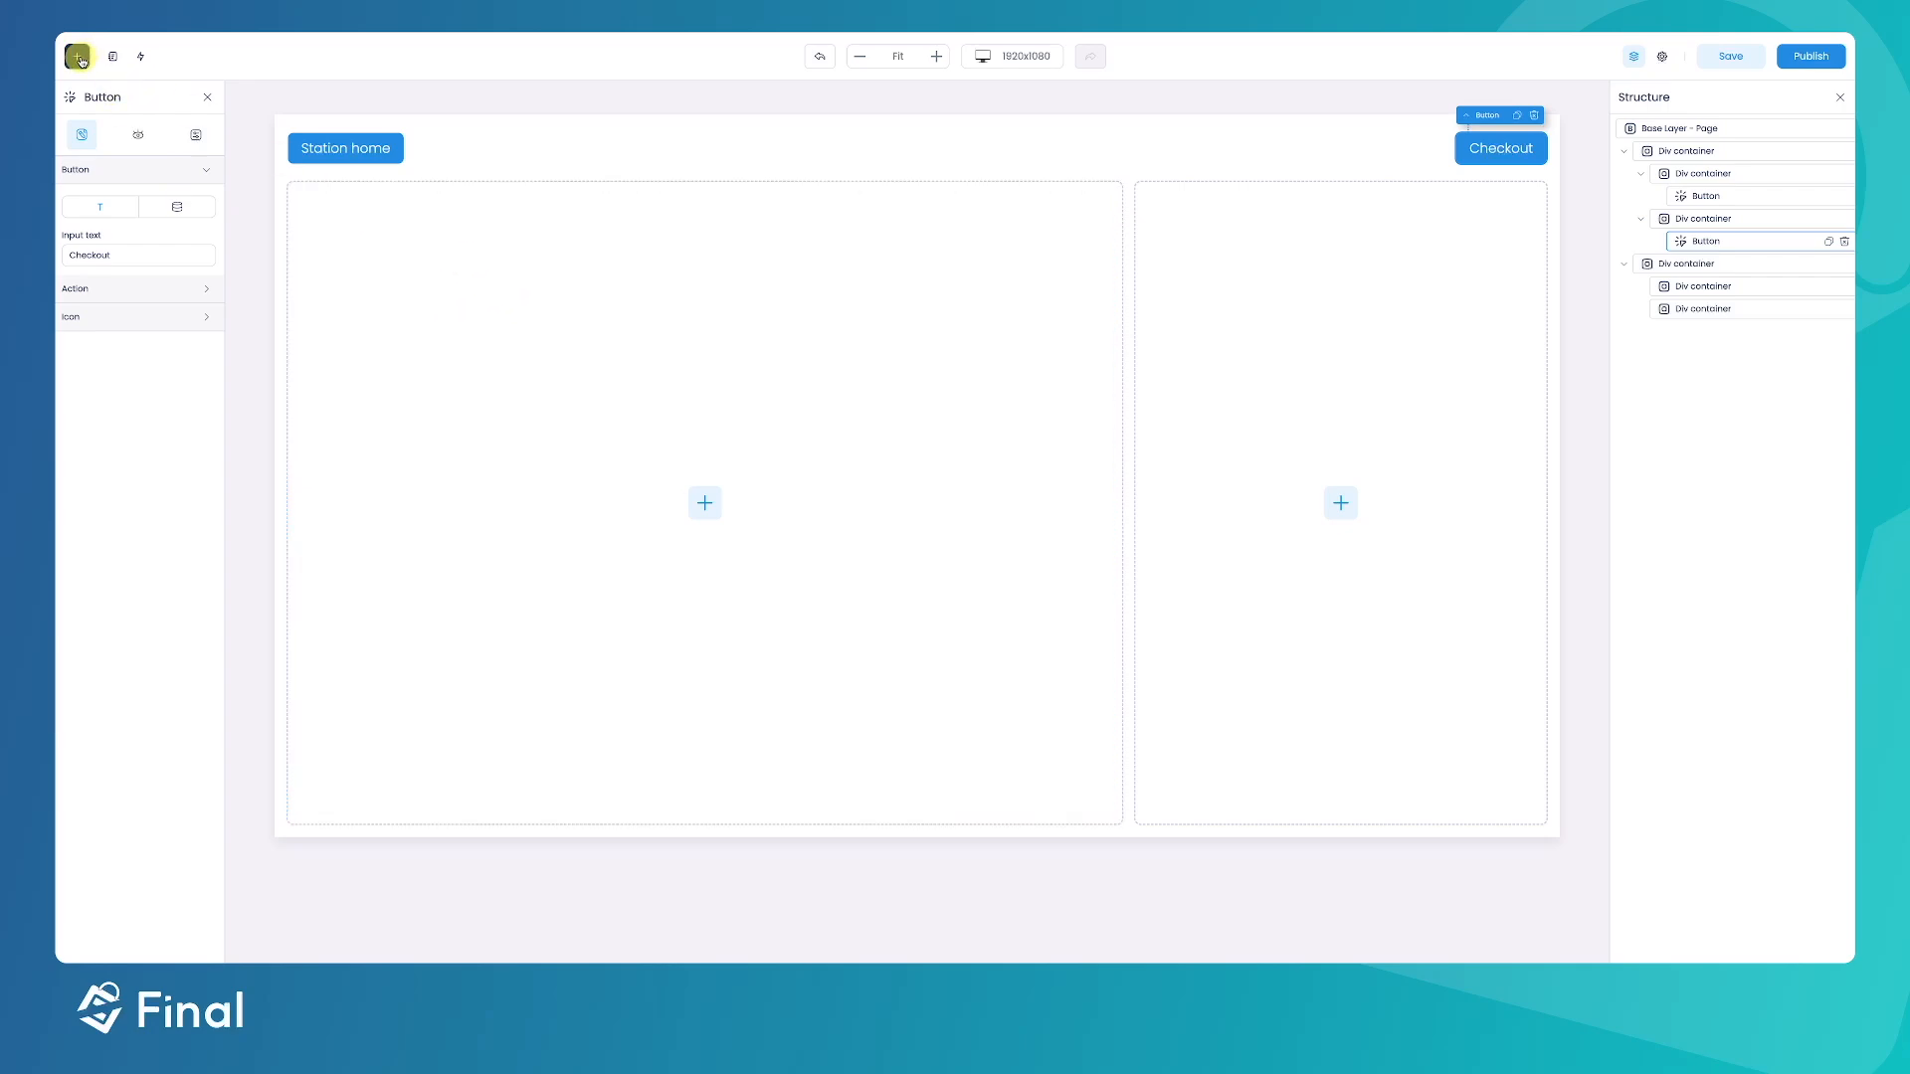
{"action": "left_click_drag", "start_coordinate": [115, 367], "coordinate": [1265, 167]}
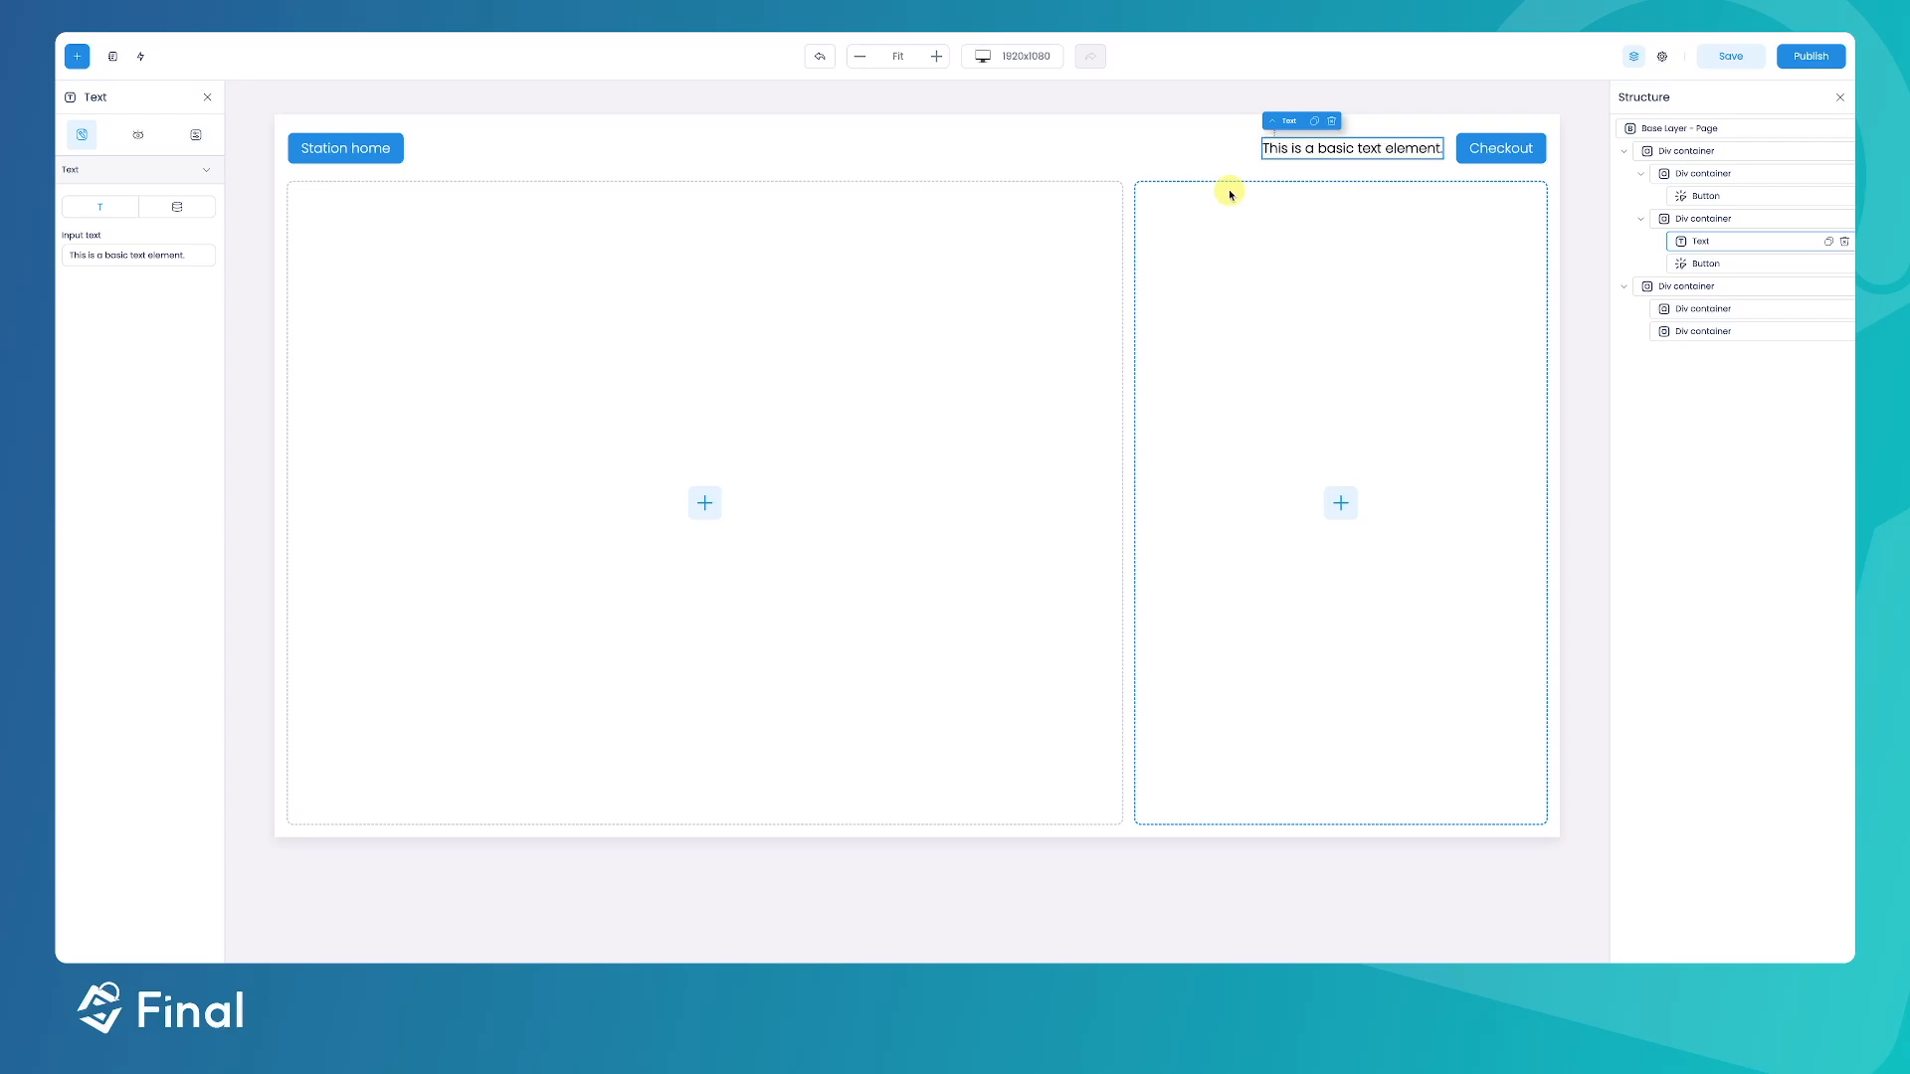
{"action": "left_click", "coordinate": [179, 214]}
{"action": "left_click", "coordinate": [94, 211]}
{"action": "left_click", "coordinate": [176, 207]}
{"action": "left_click", "coordinate": [198, 256]}
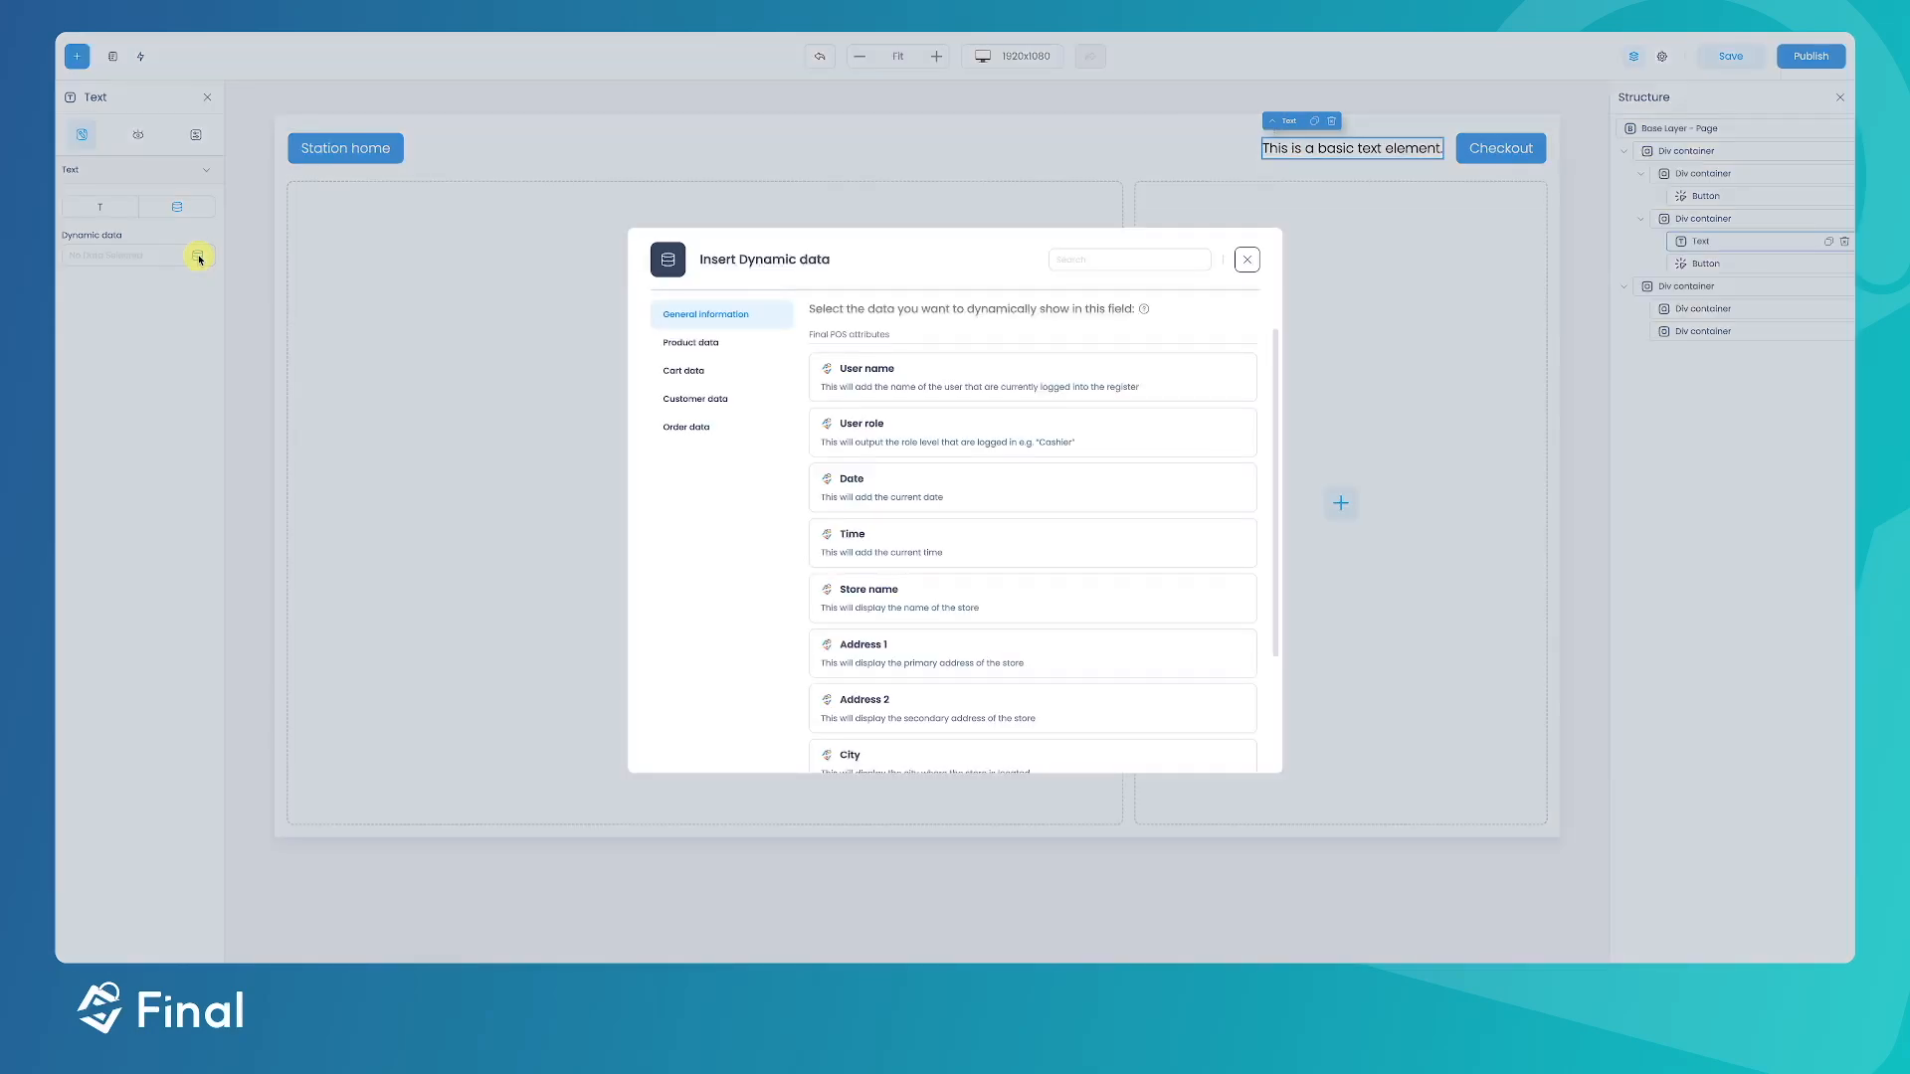
Step: Review the general, product and cart attributes and set the header text to the dynamic User name value
{"action": "scroll", "coordinate": [885, 394], "scroll_direction": "down", "scroll_amount": 3}
{"action": "scroll", "coordinate": [934, 398], "scroll_direction": "up", "scroll_amount": 3}
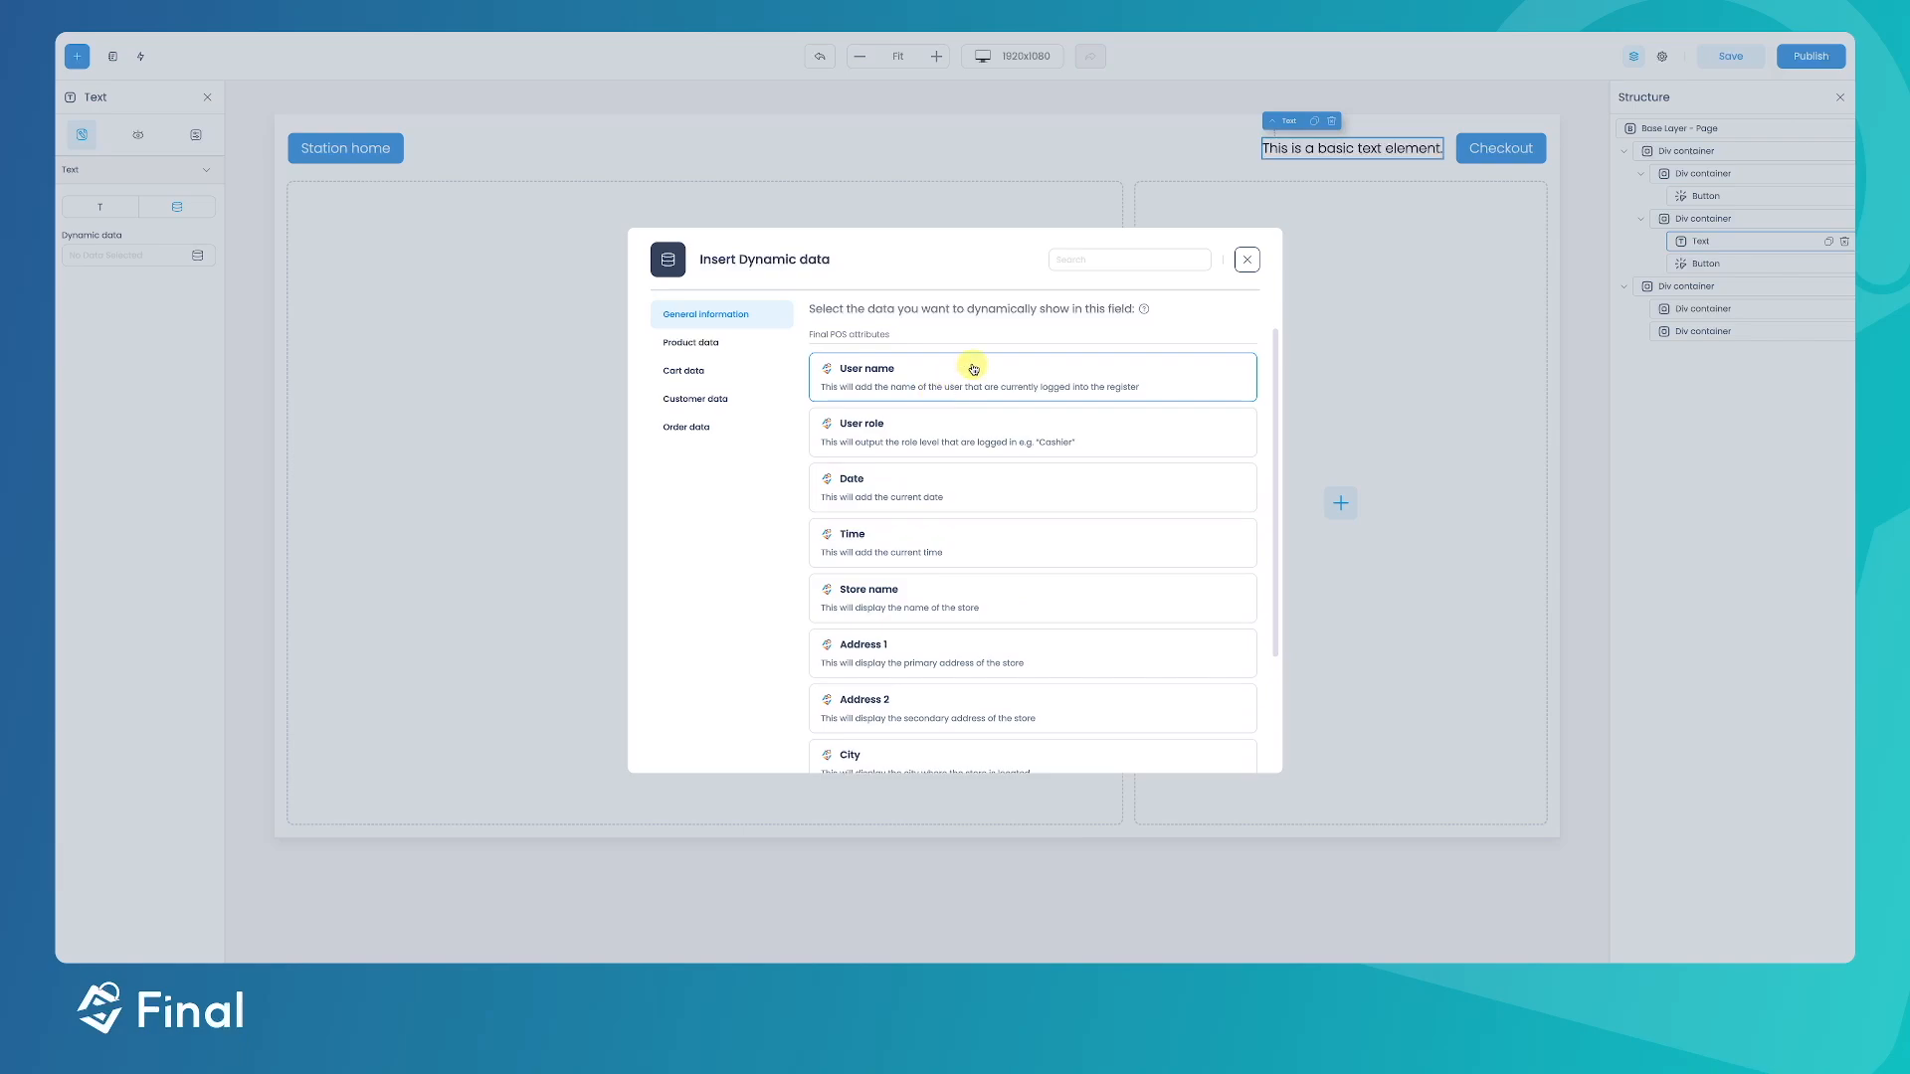
{"action": "scroll", "coordinate": [817, 404], "scroll_direction": "down", "scroll_amount": 1}
{"action": "scroll", "coordinate": [816, 404], "scroll_direction": "up", "scroll_amount": 1}
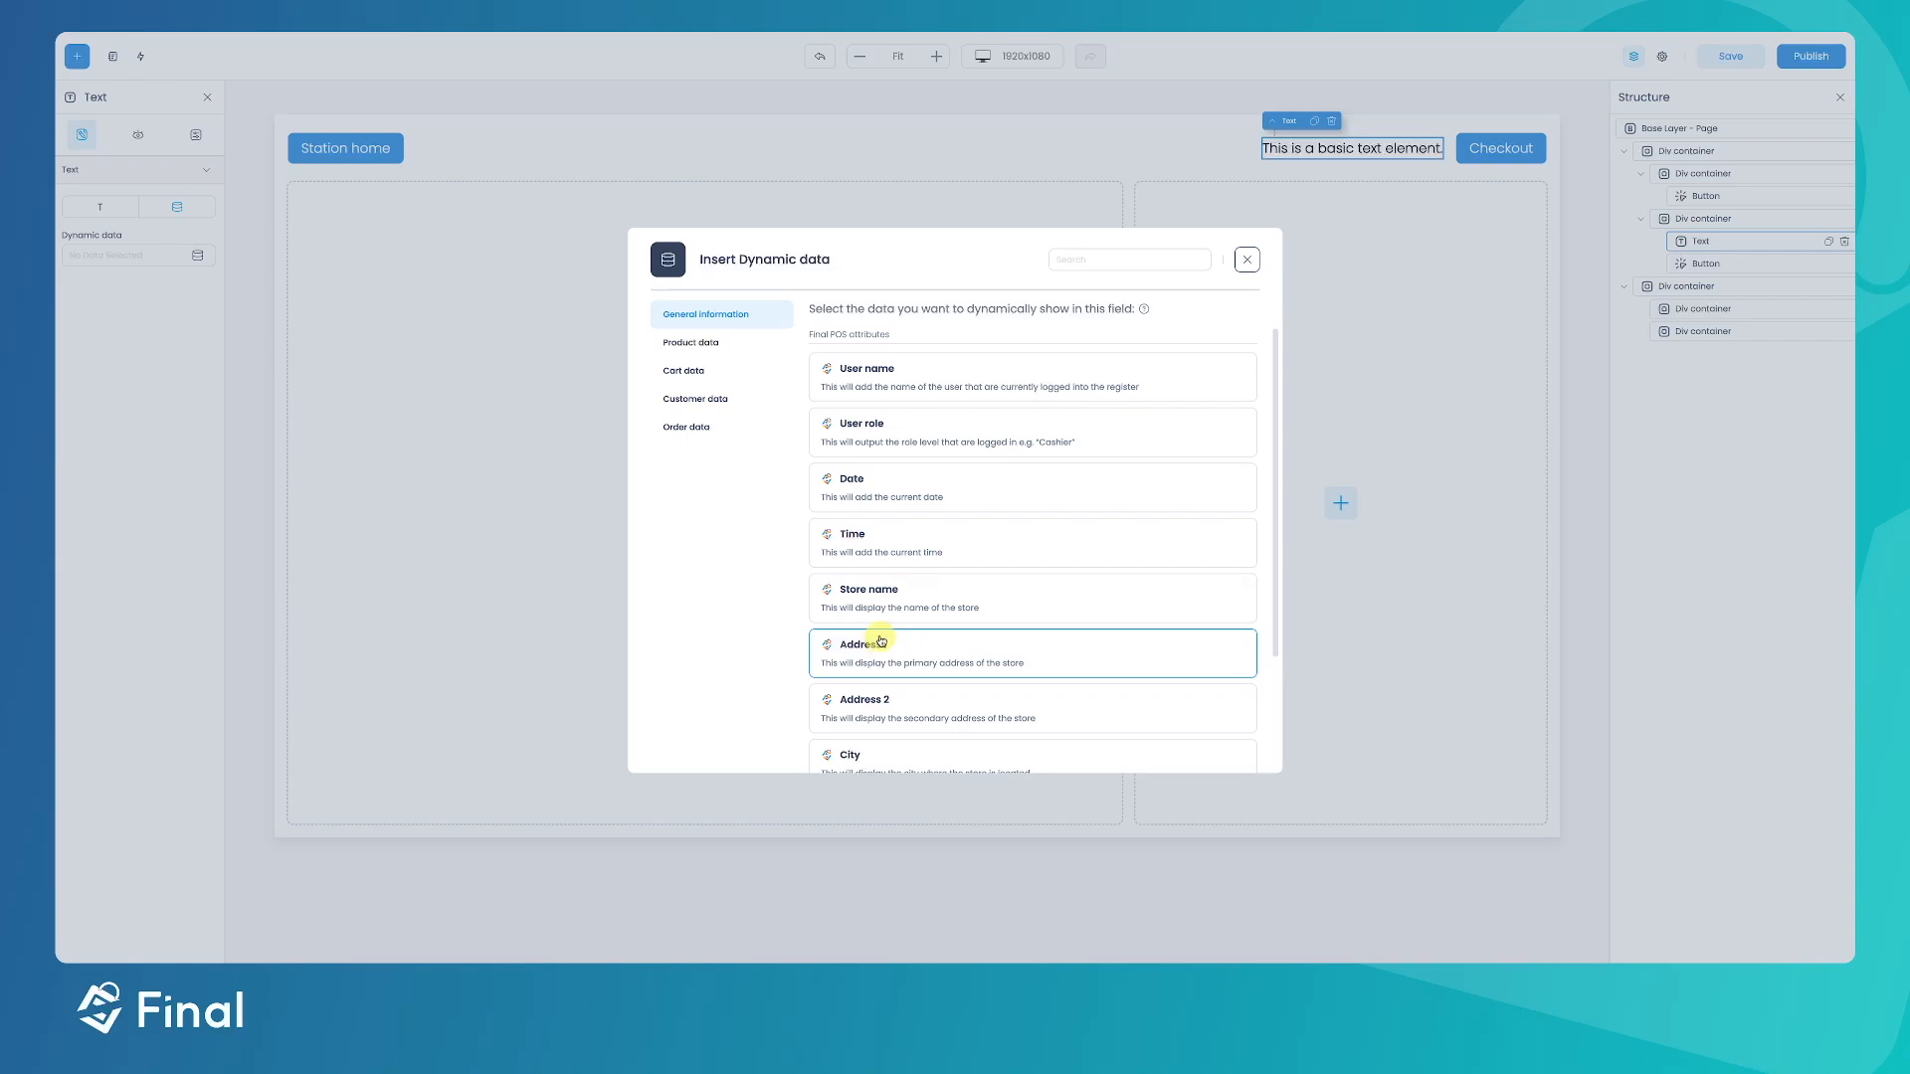
{"action": "left_click", "coordinate": [707, 345]}
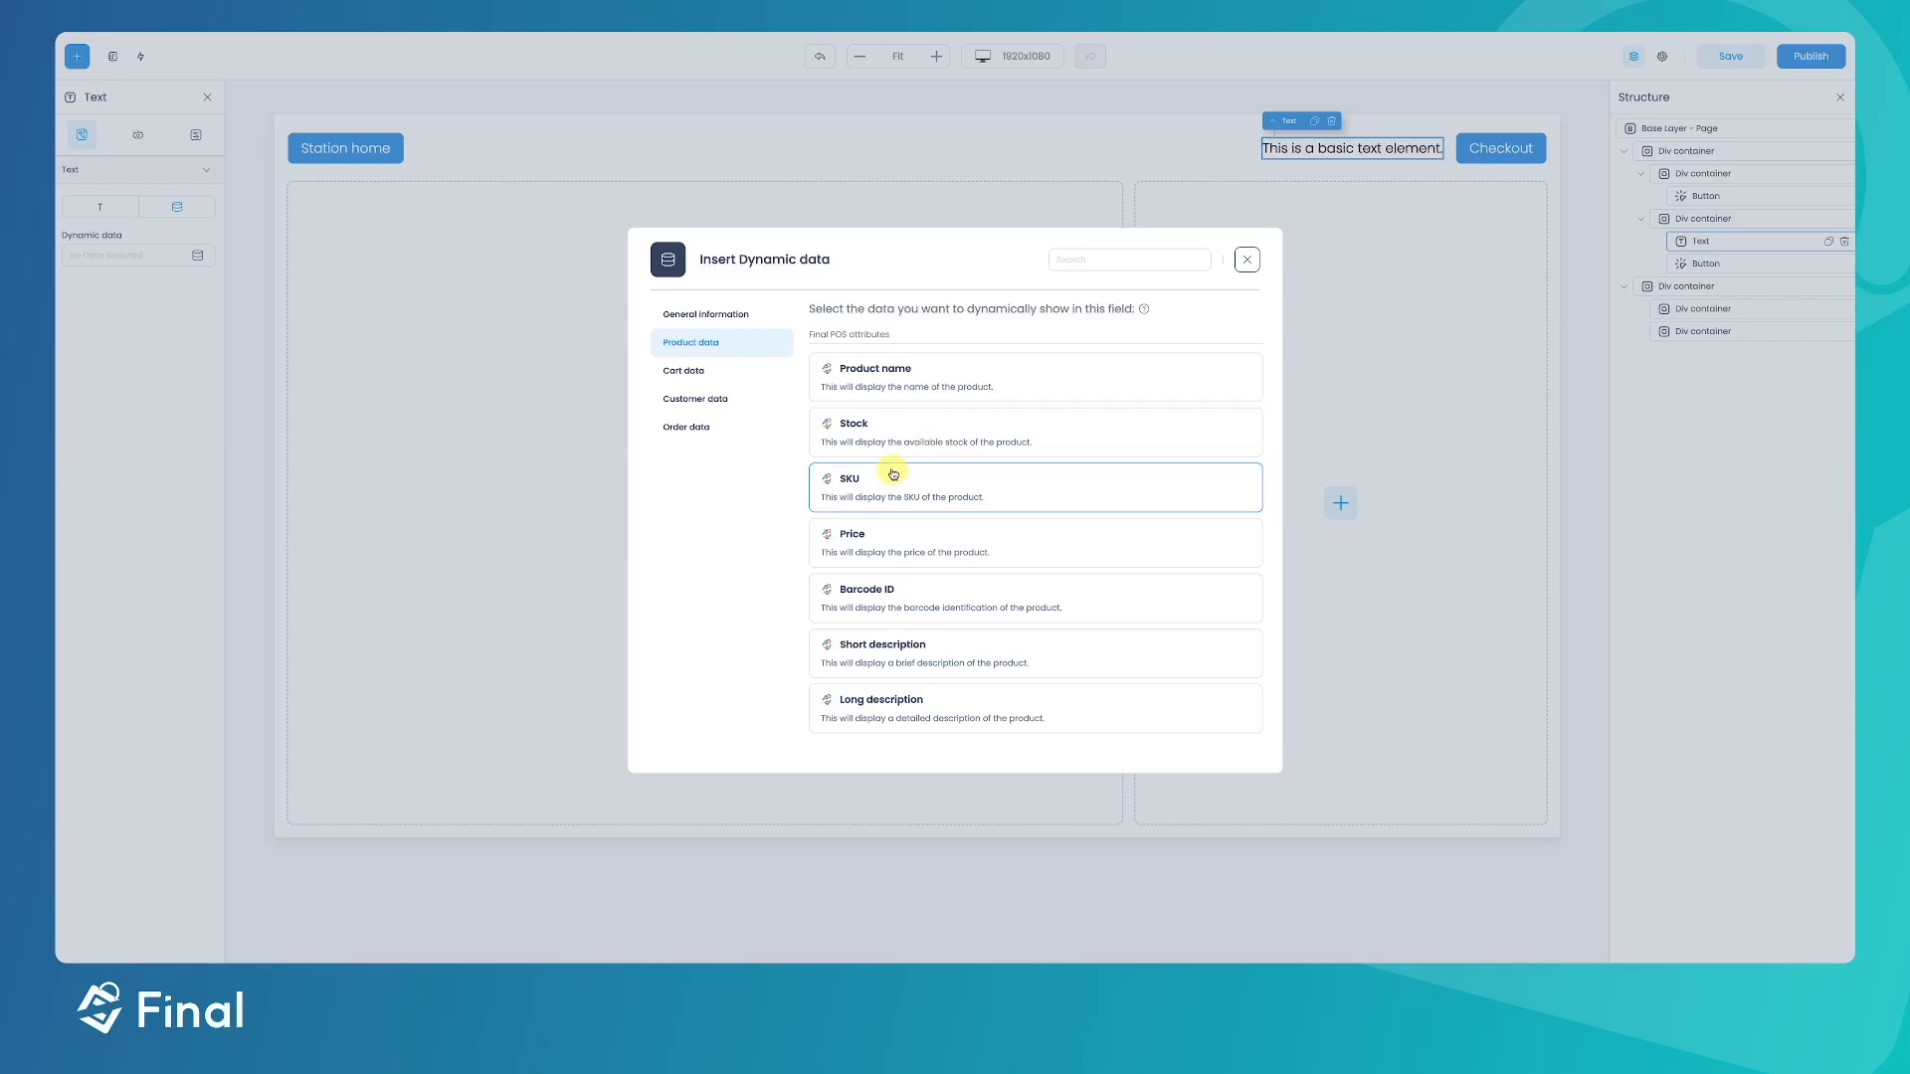
{"action": "left_click", "coordinate": [695, 367]}
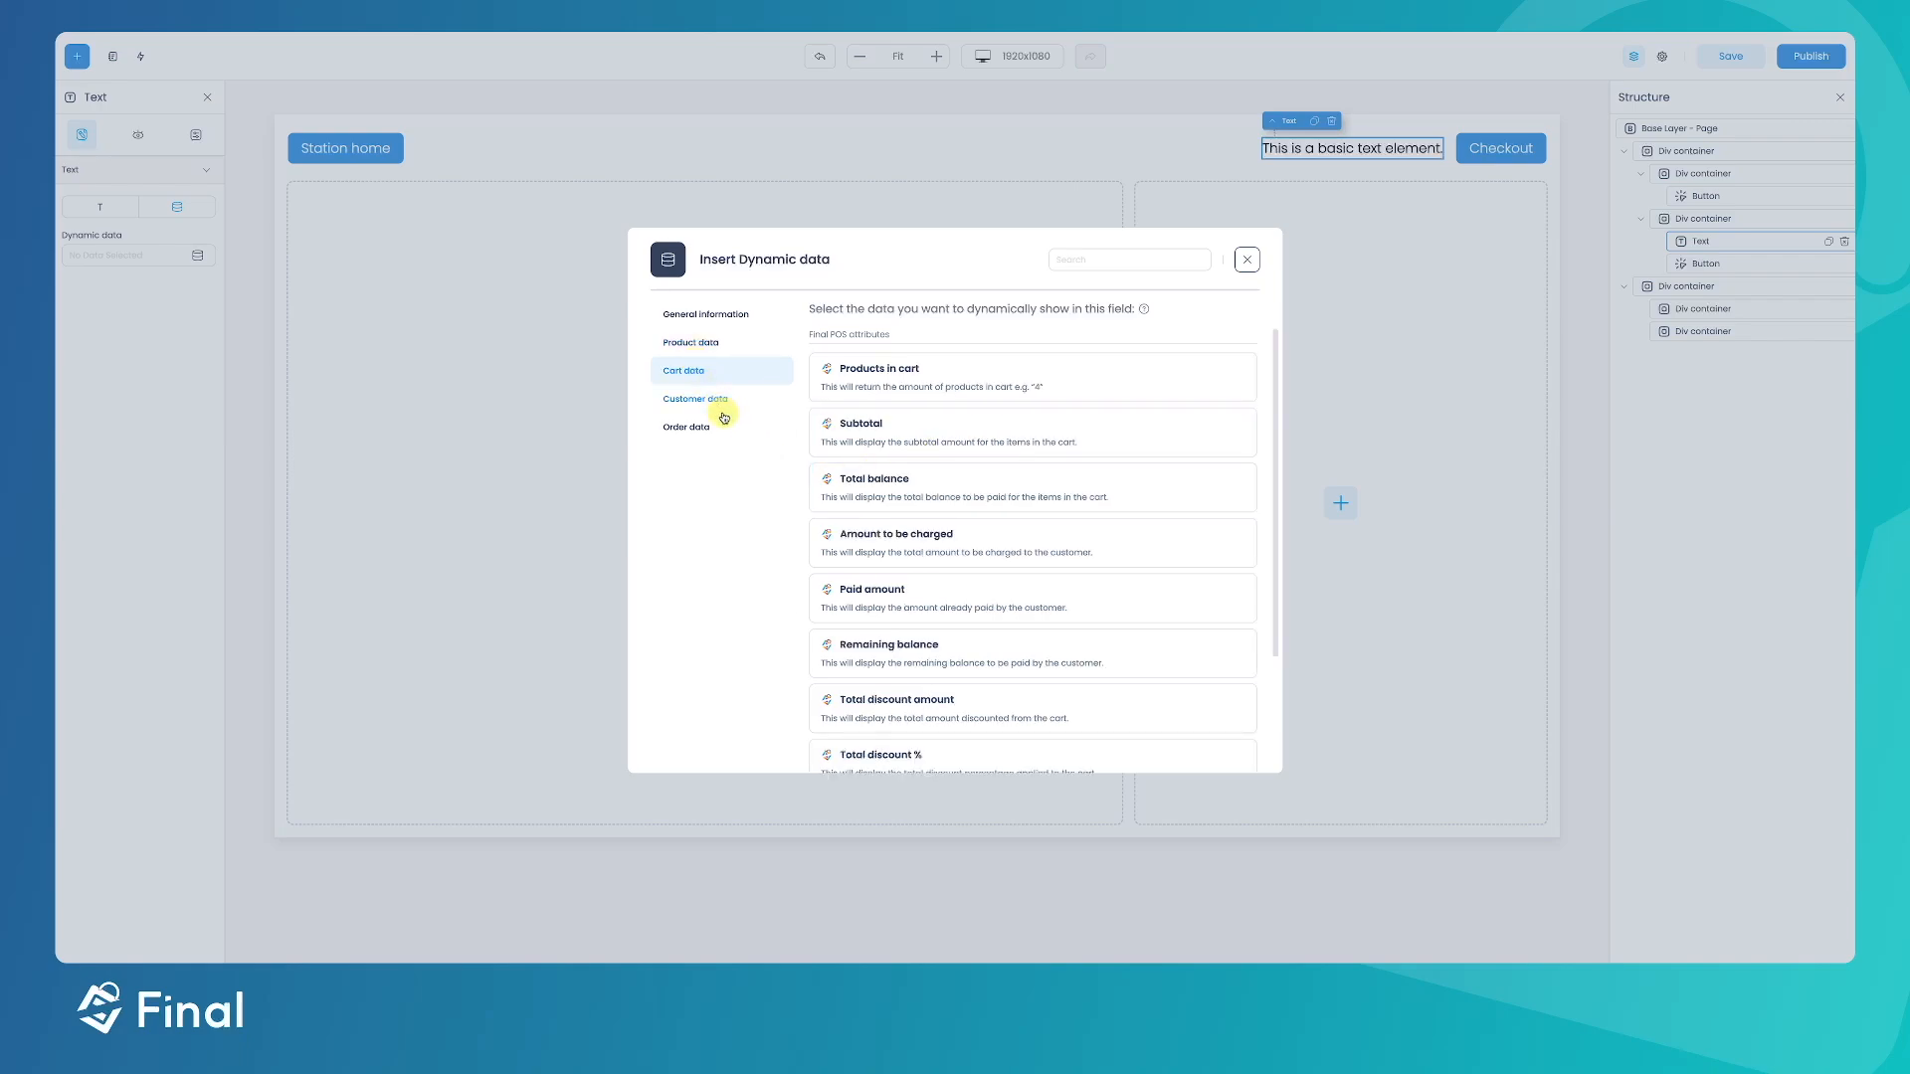
{"action": "left_click", "coordinate": [720, 315]}
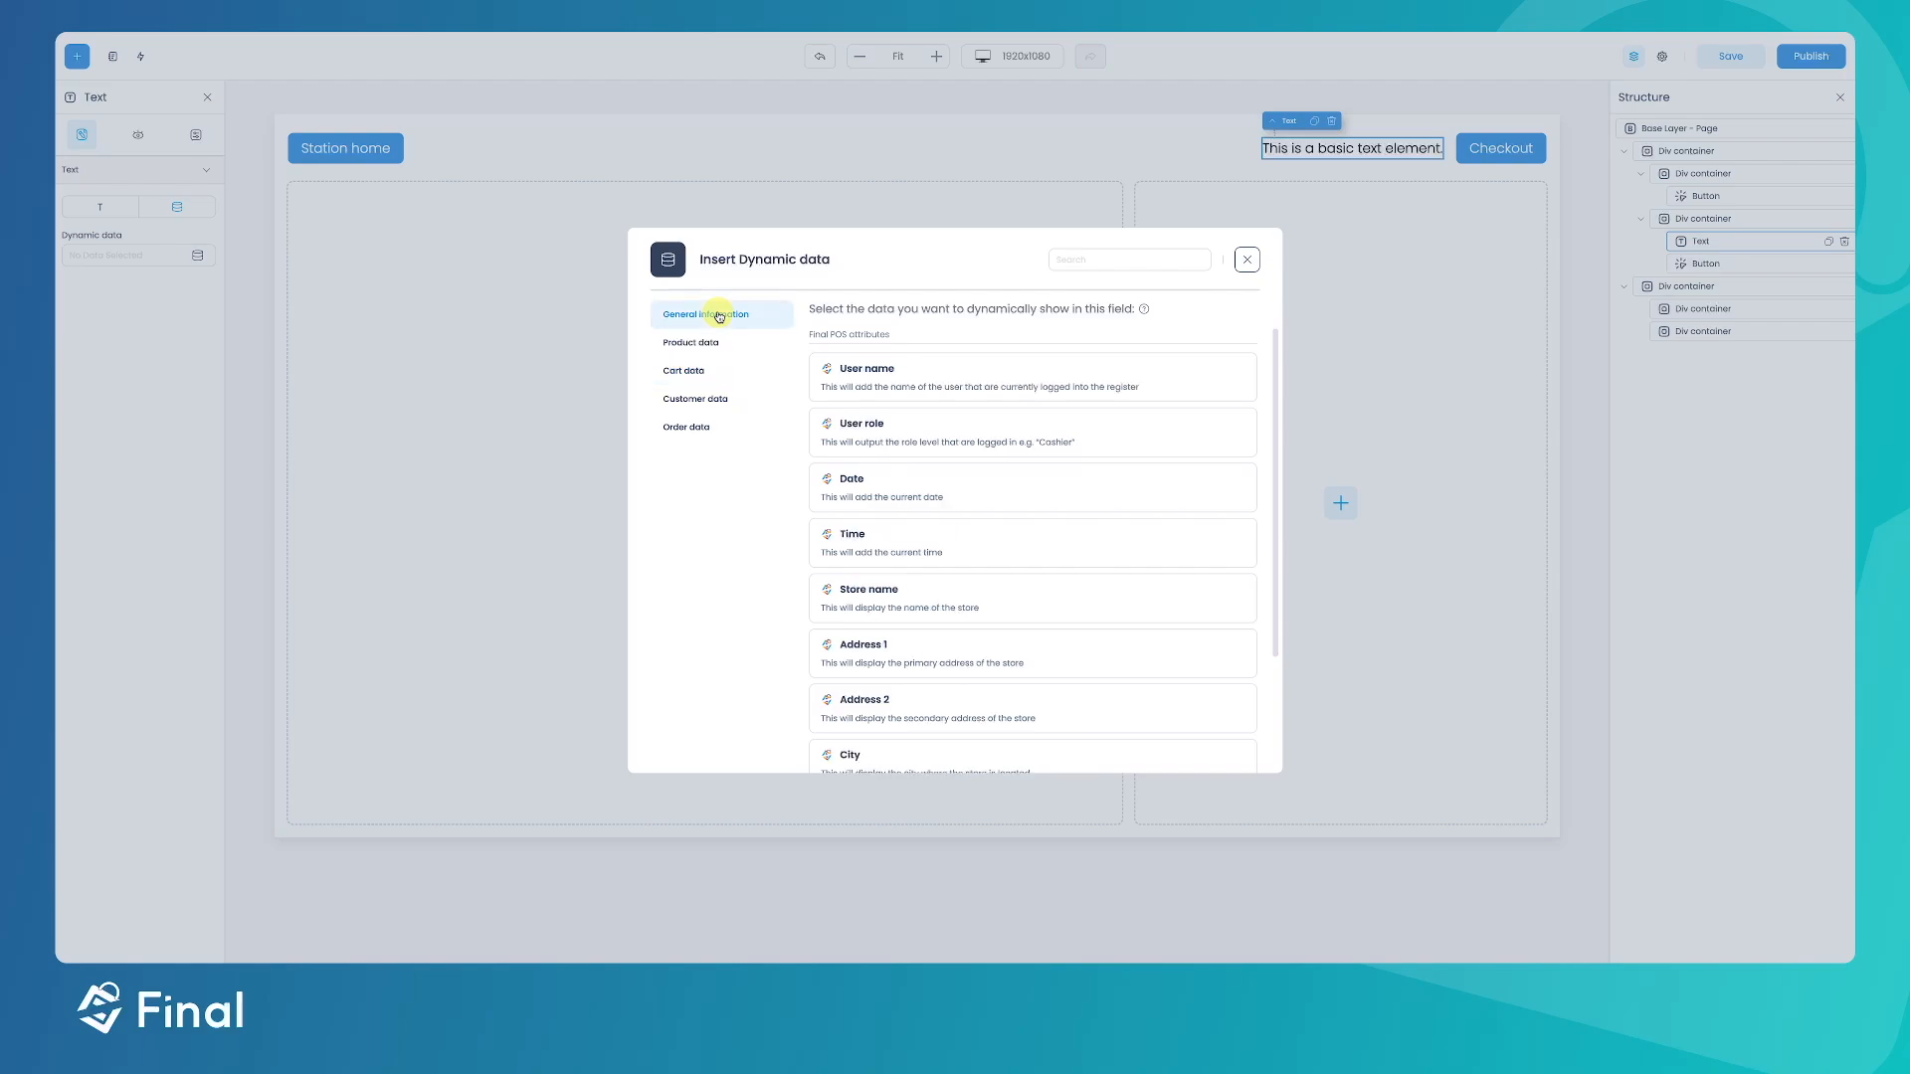
{"action": "left_click", "coordinate": [907, 388]}
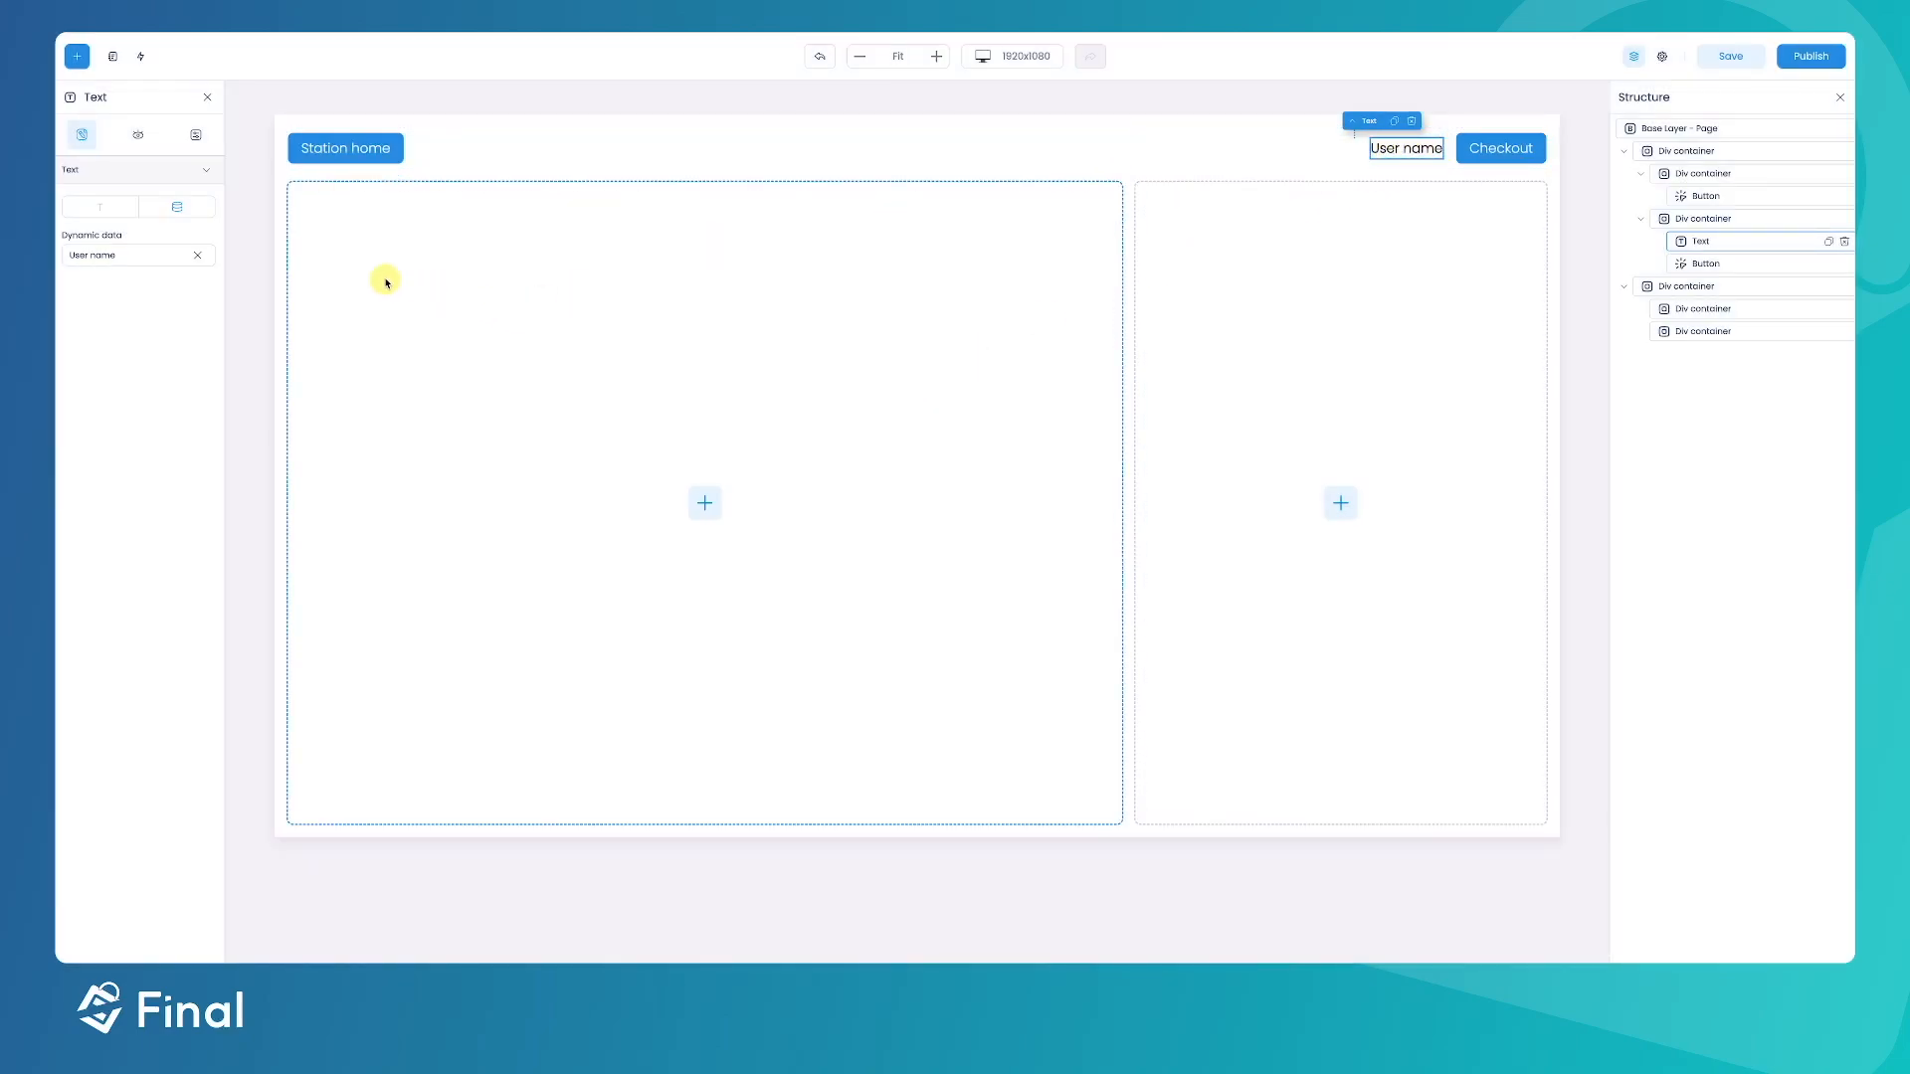
Step: Prepend "User:" to the dynamic user name text
{"action": "left_click", "coordinate": [195, 136]}
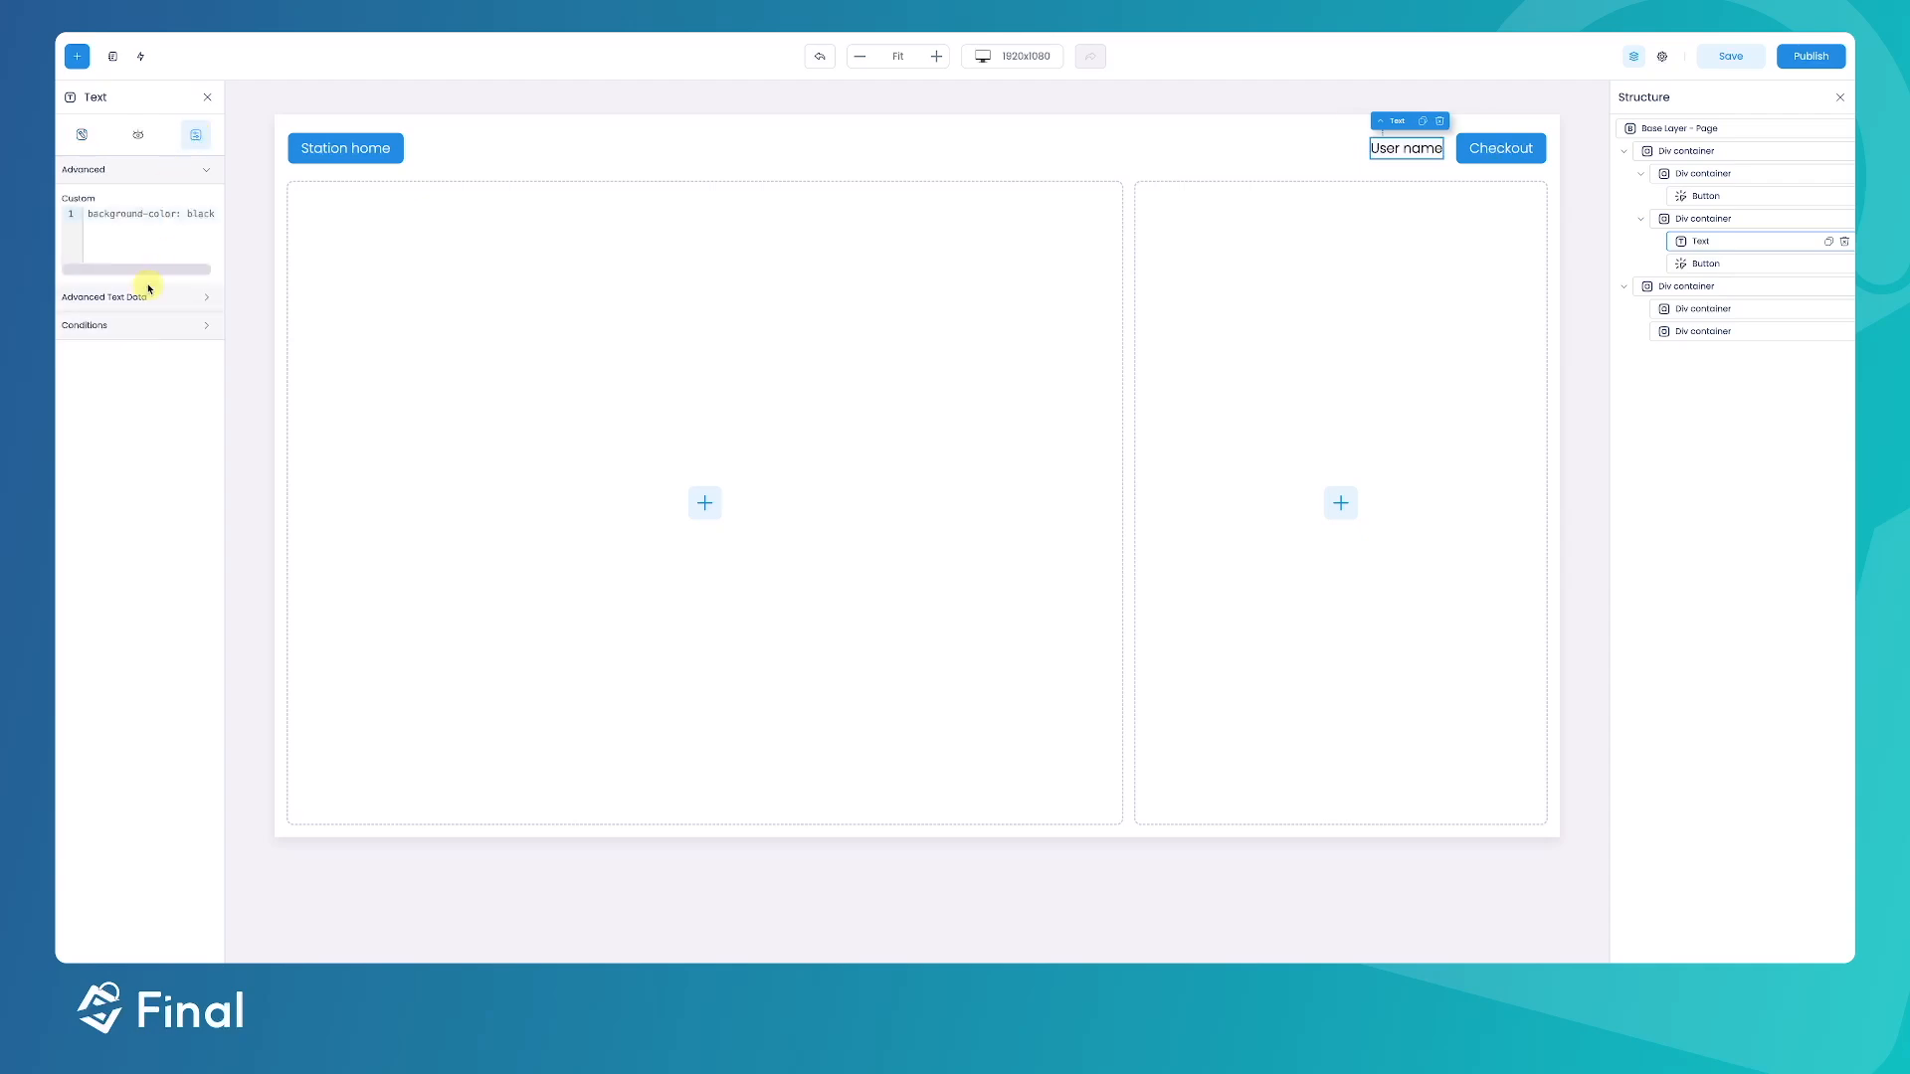
{"action": "left_click", "coordinate": [94, 296]}
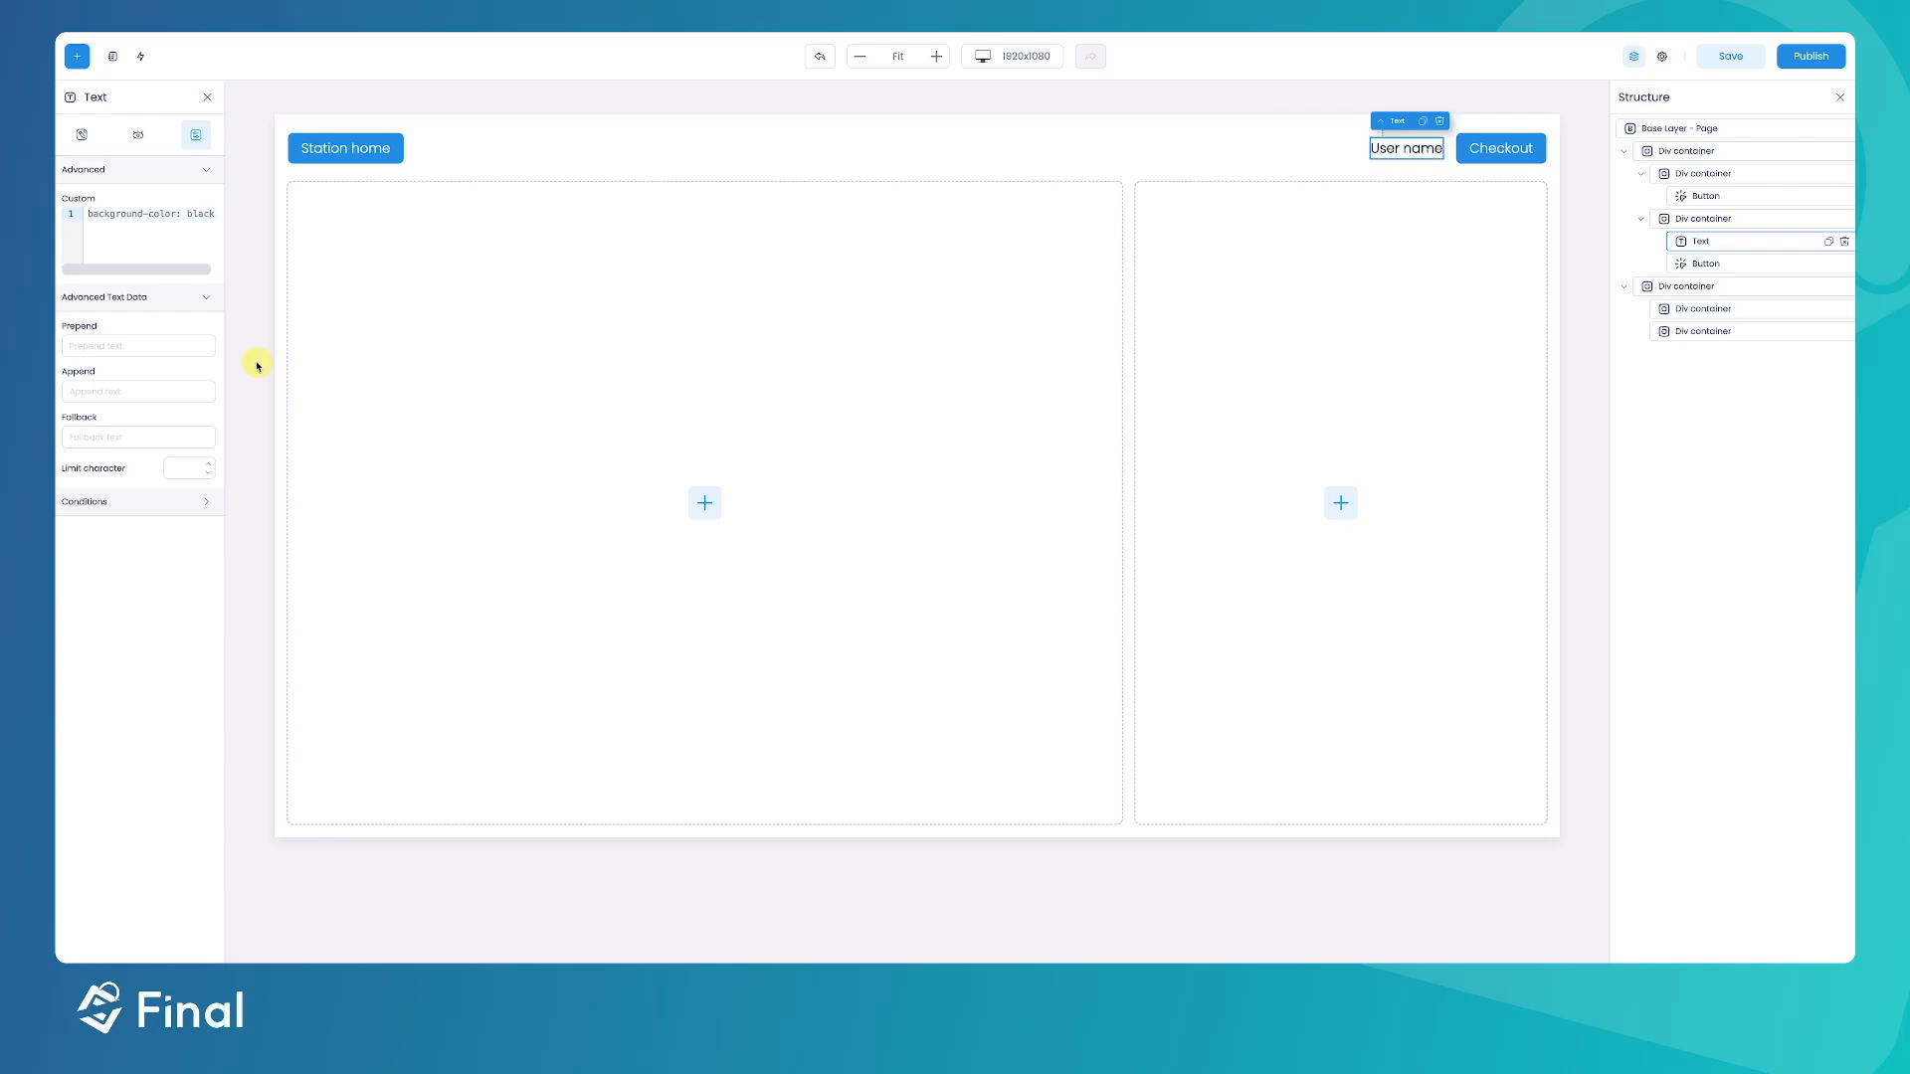
{"action": "left_click", "coordinate": [117, 346]}
{"action": "type", "text": "User:"}
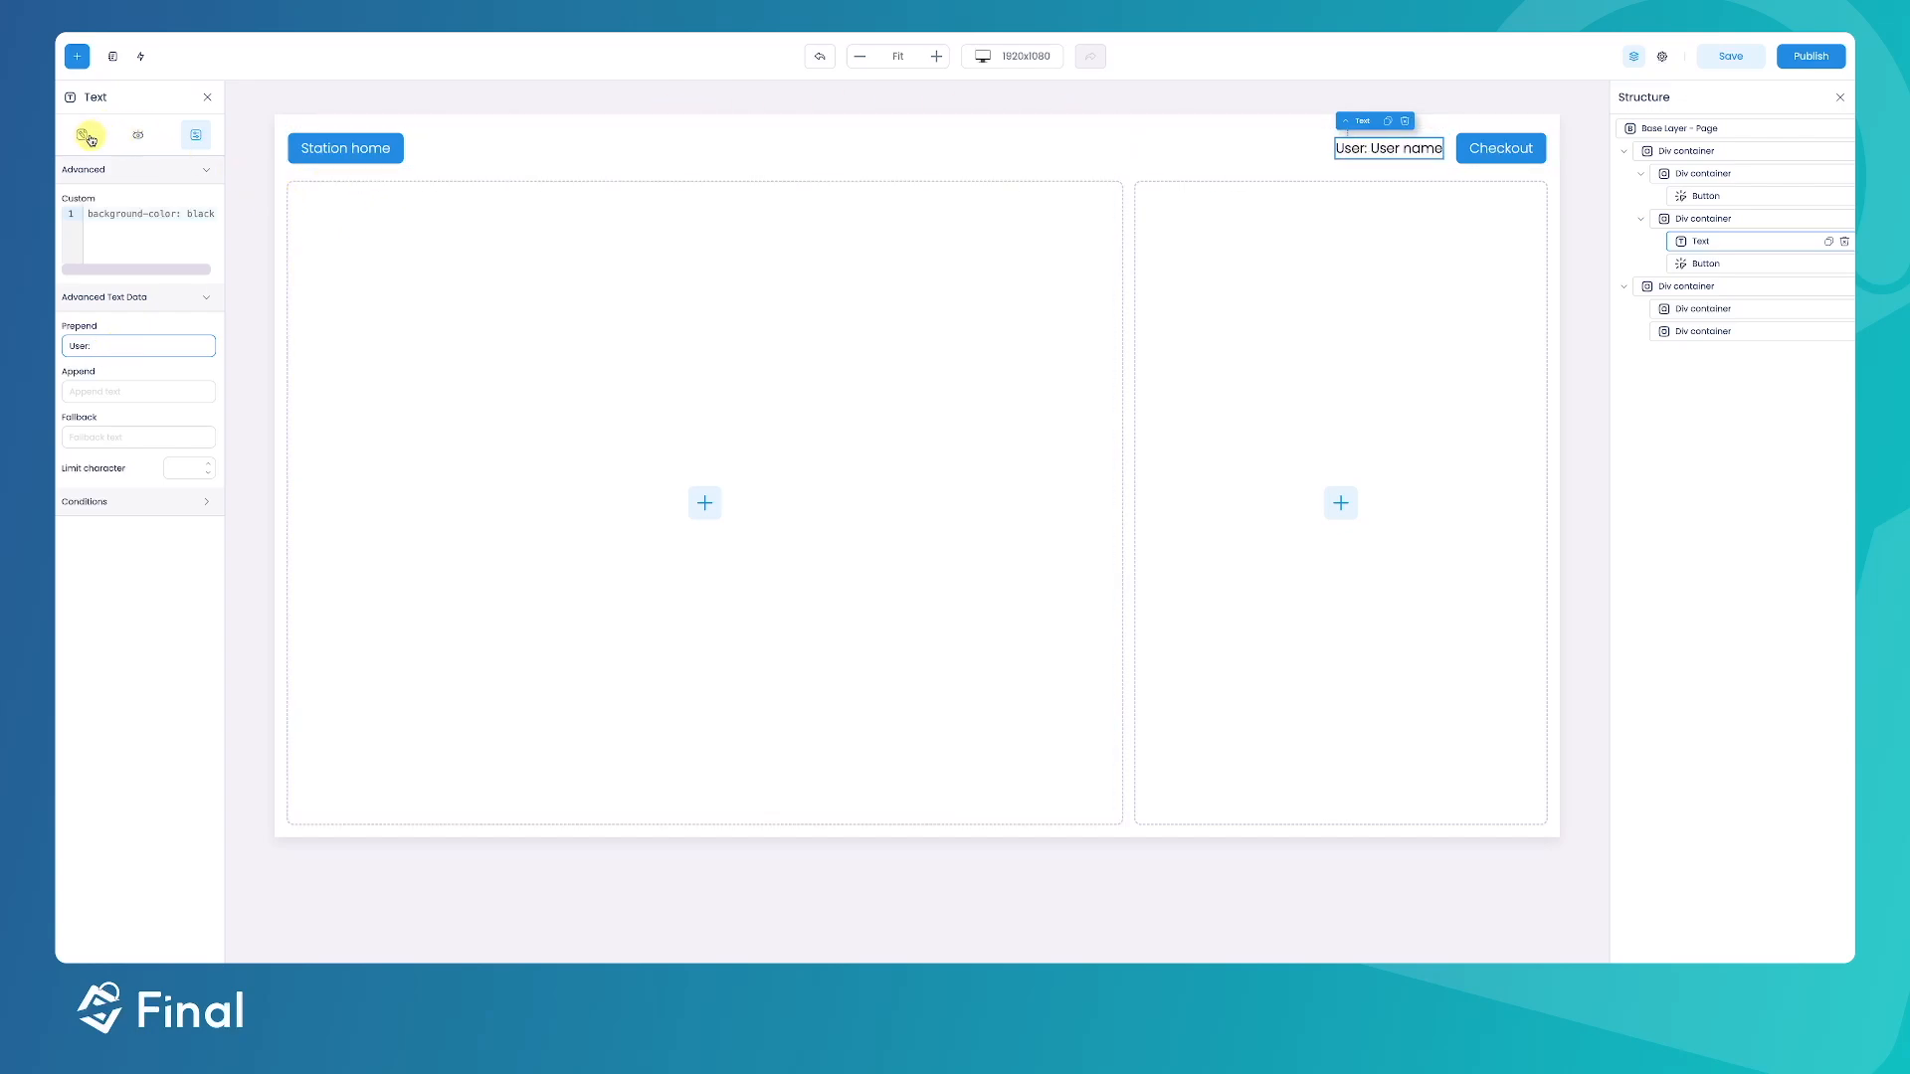
Step: Make the prepended "User:" text bold by setting a heavier font weight in its prepend typography
{"action": "left_click", "coordinate": [83, 134]}
{"action": "left_click", "coordinate": [138, 134]}
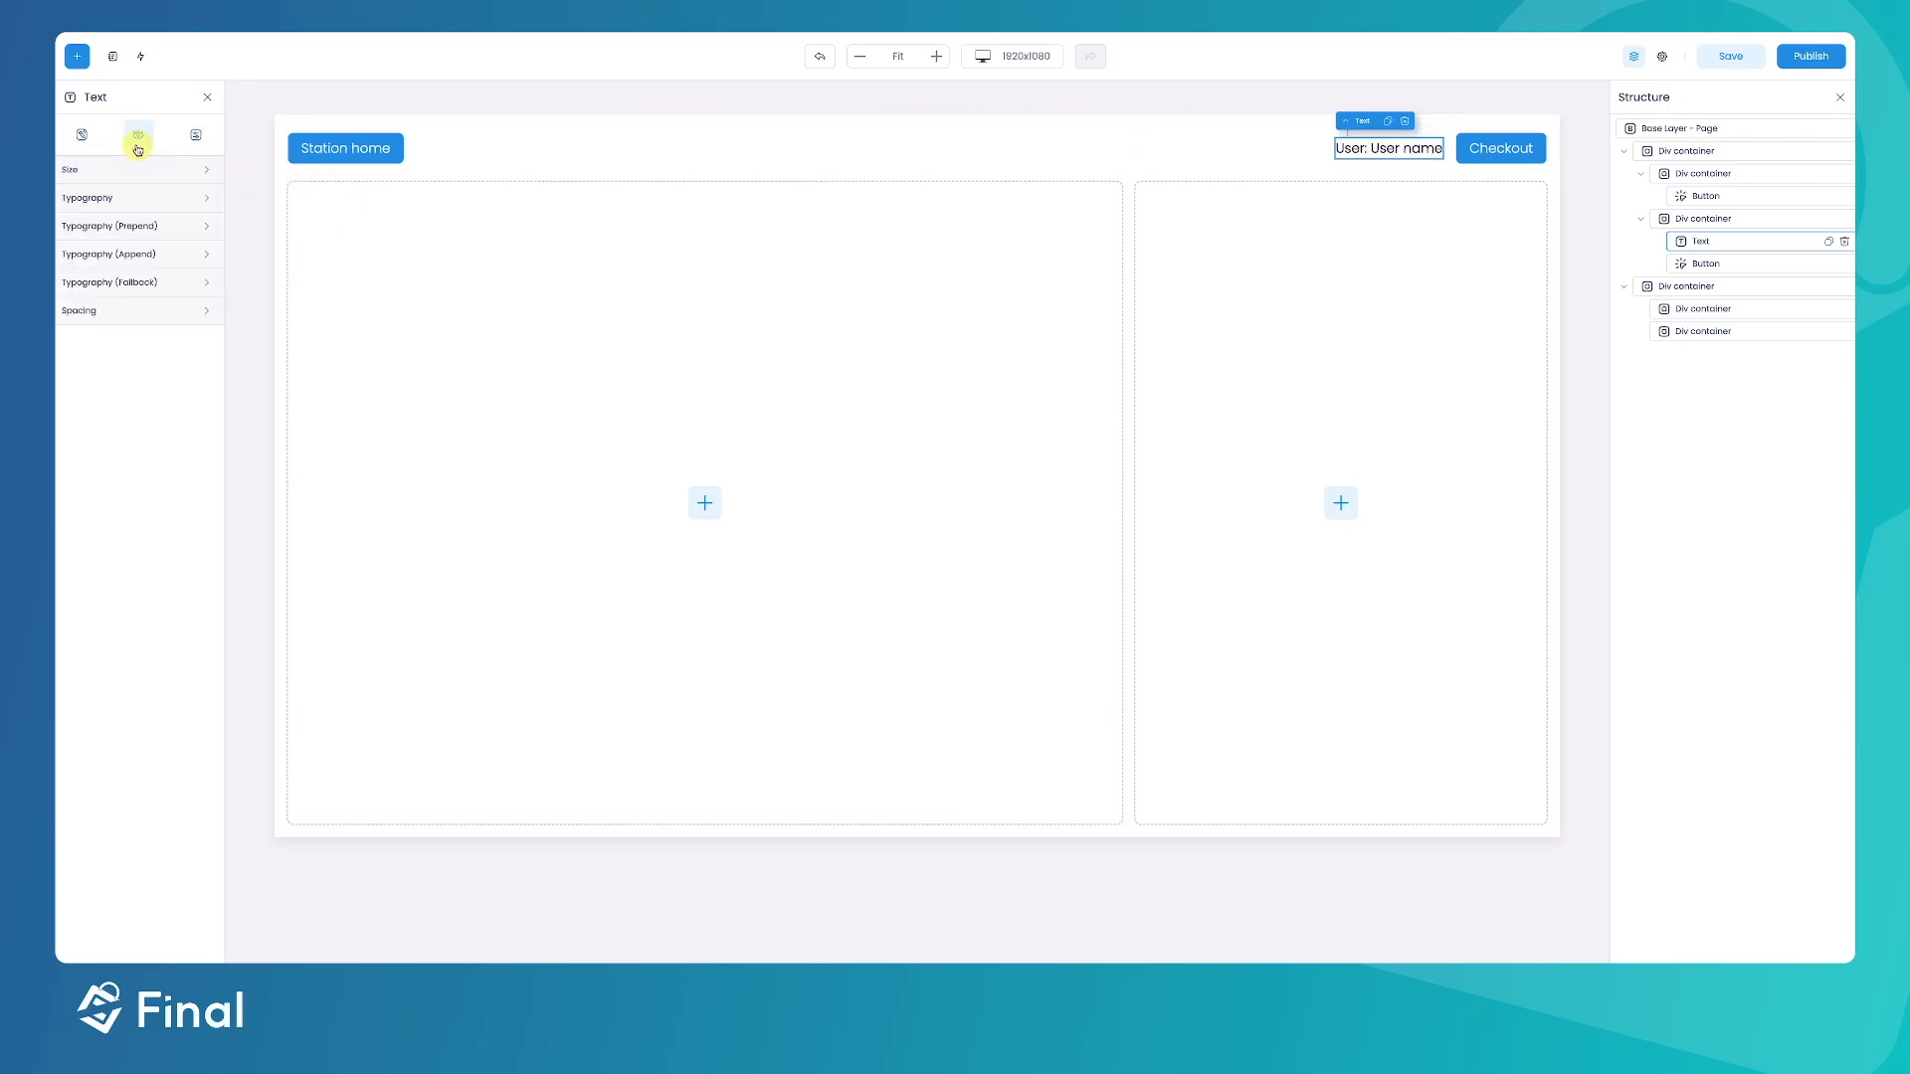
{"action": "left_click", "coordinate": [119, 224]}
{"action": "left_click", "coordinate": [75, 413]}
{"action": "left_click", "coordinate": [94, 481]}
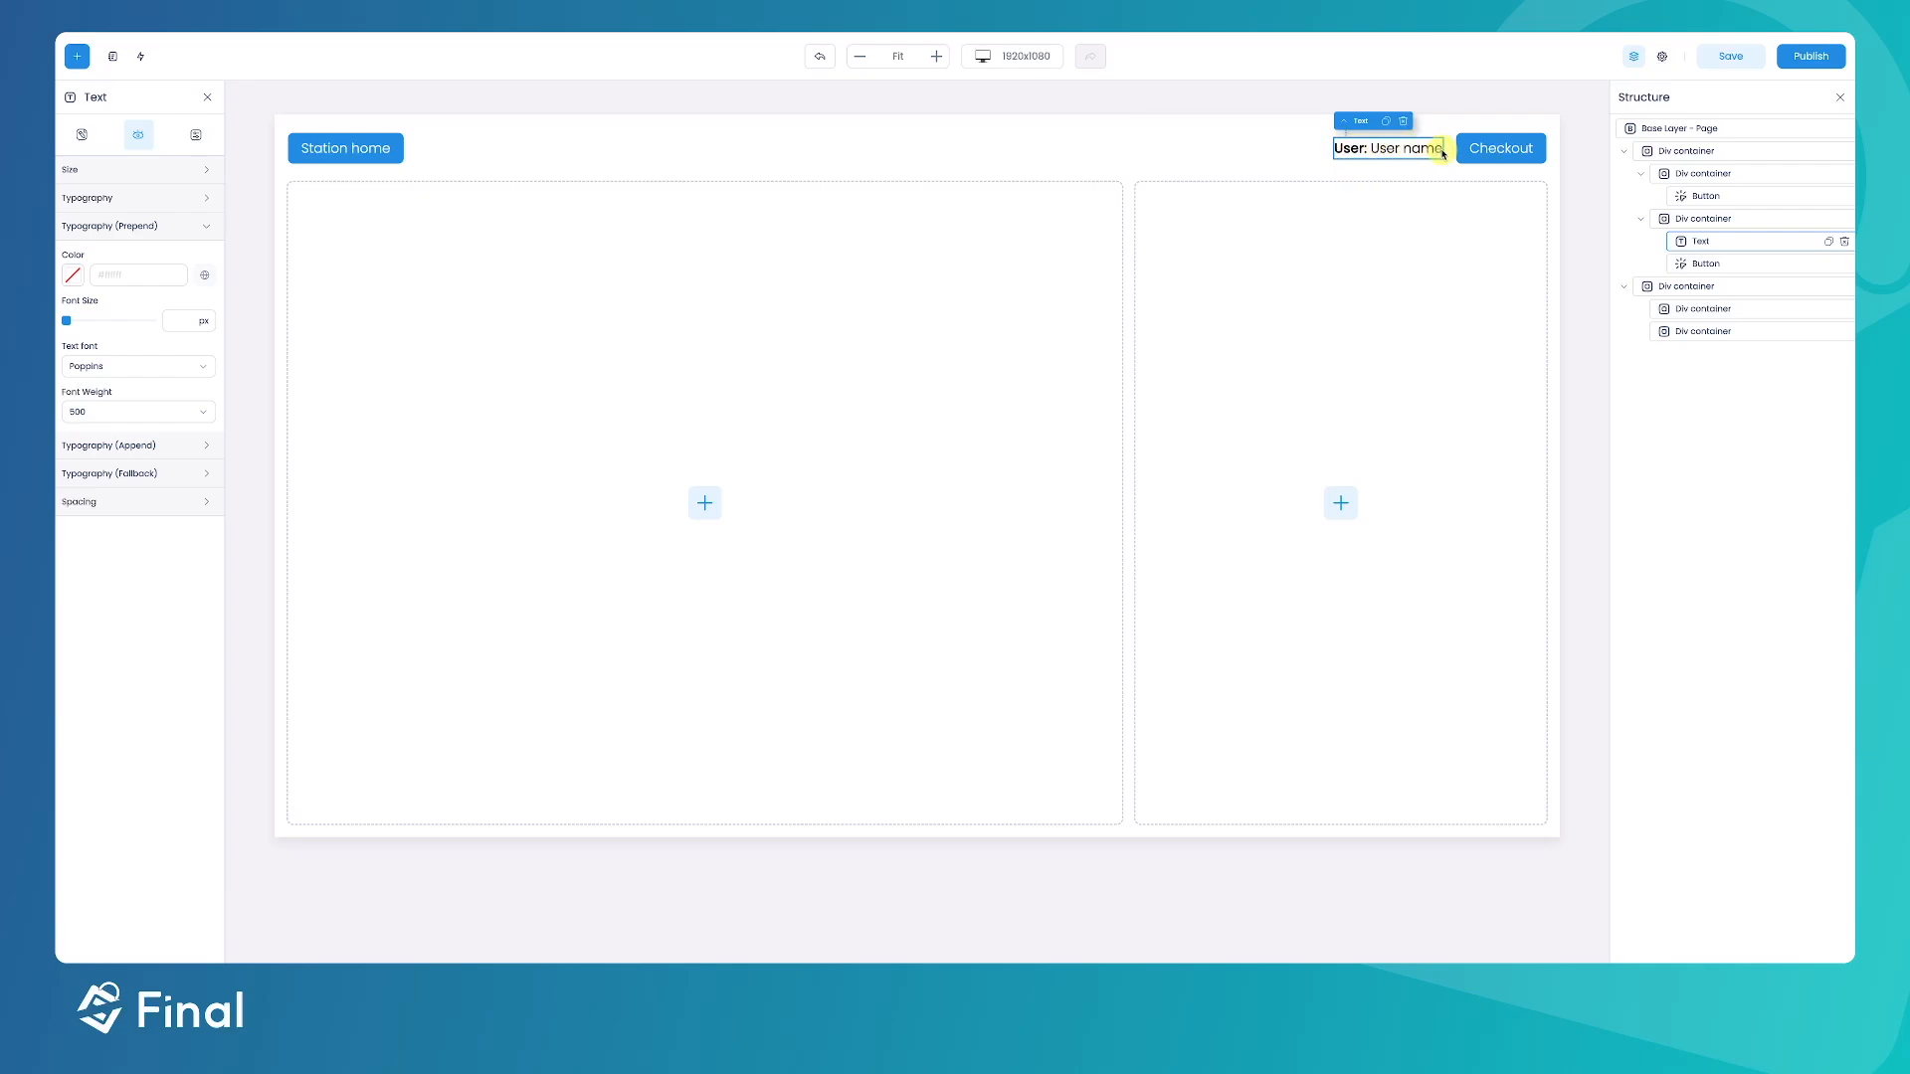
Step: Save the build and publish it as version 0.0.3 with the changelog "Now with user info"
{"action": "left_click", "coordinate": [1715, 60]}
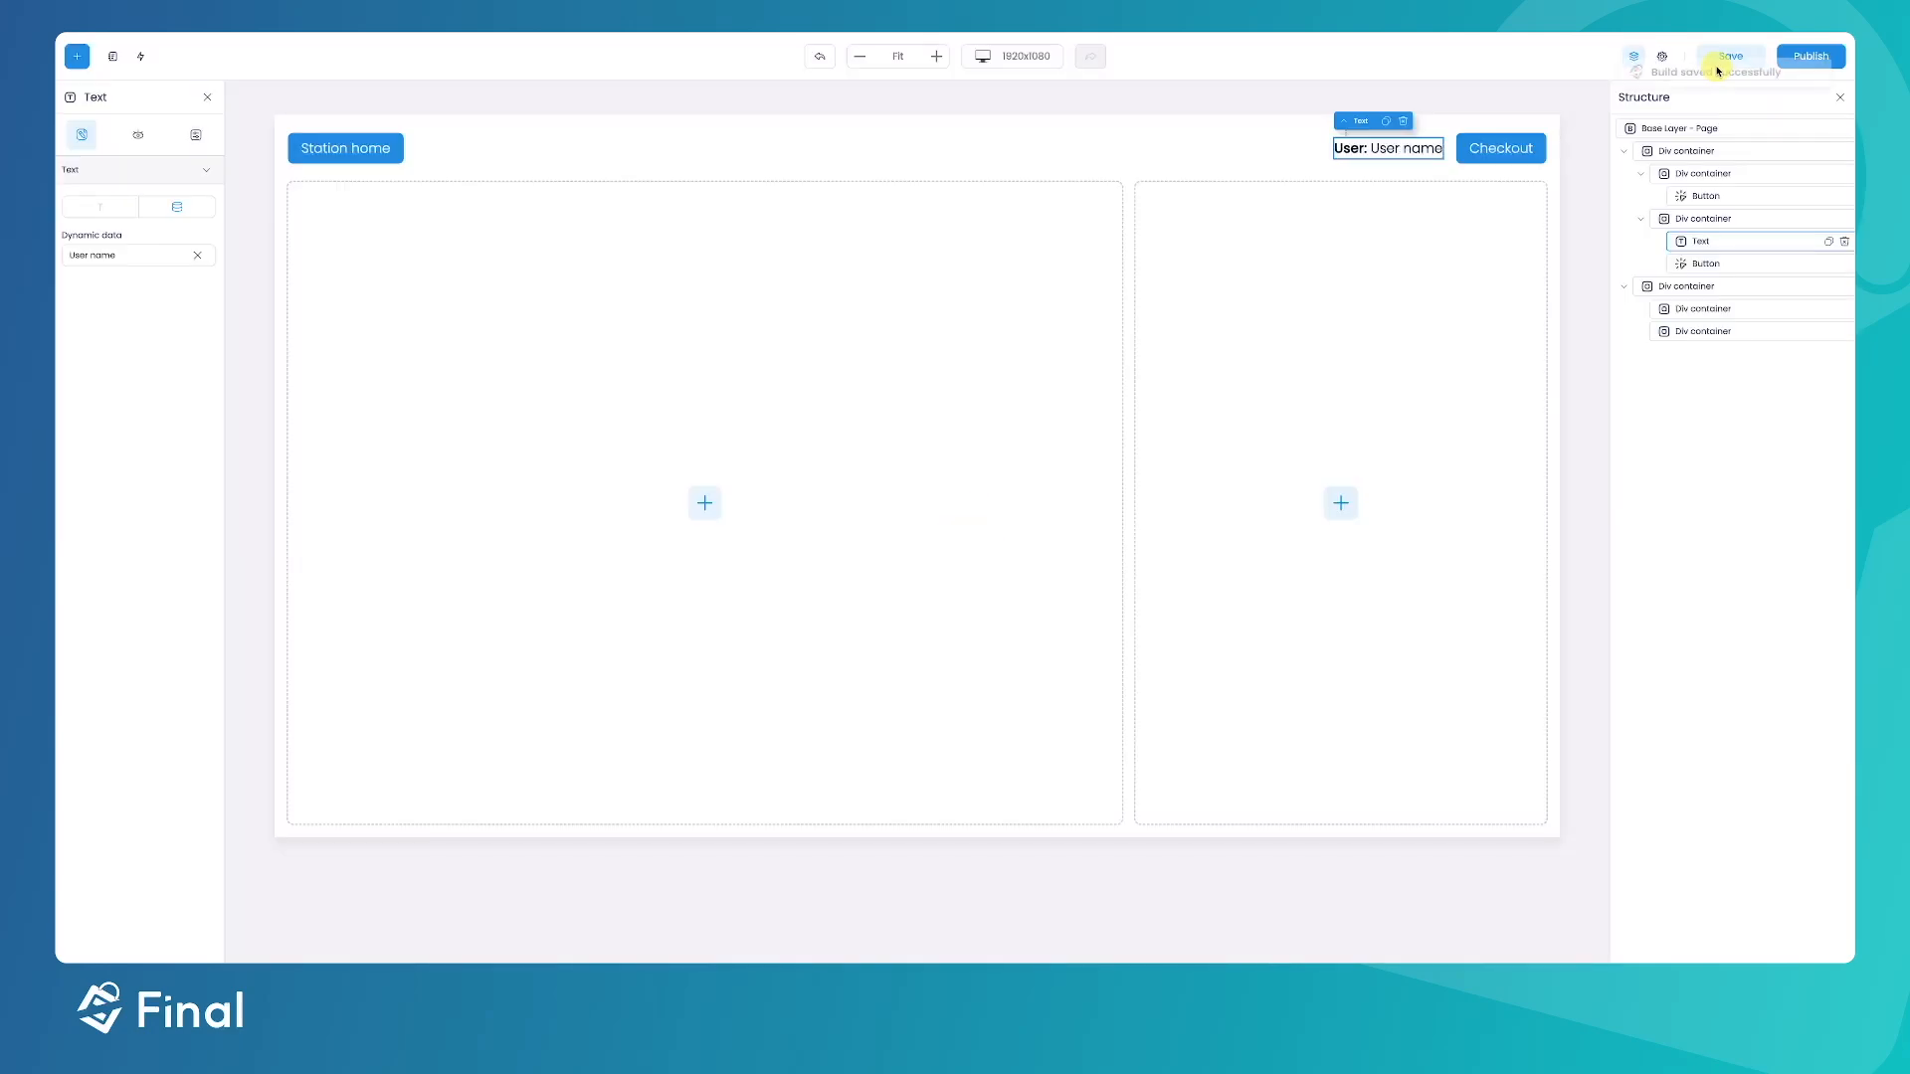
{"action": "left_click", "coordinate": [1800, 53]}
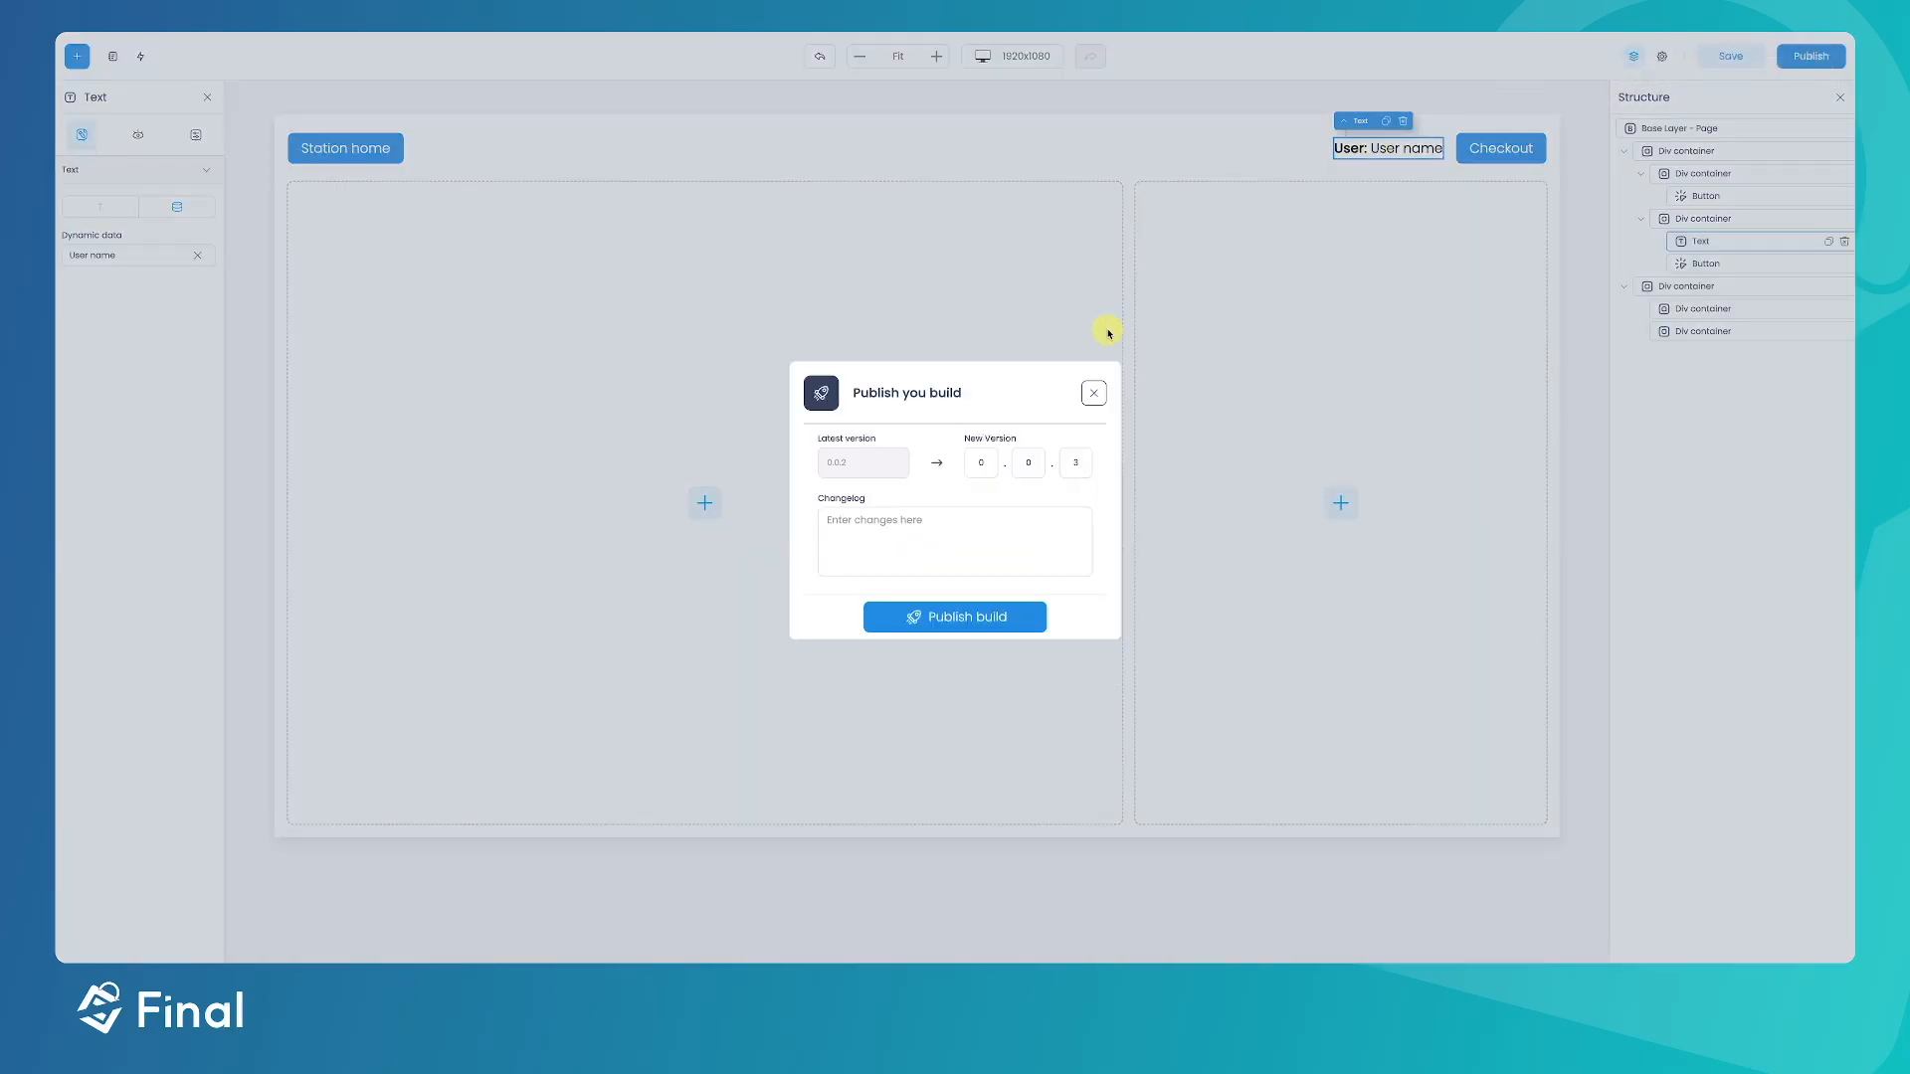
{"action": "left_click", "coordinate": [908, 559]}
{"action": "type", "text": "Now with user info"}
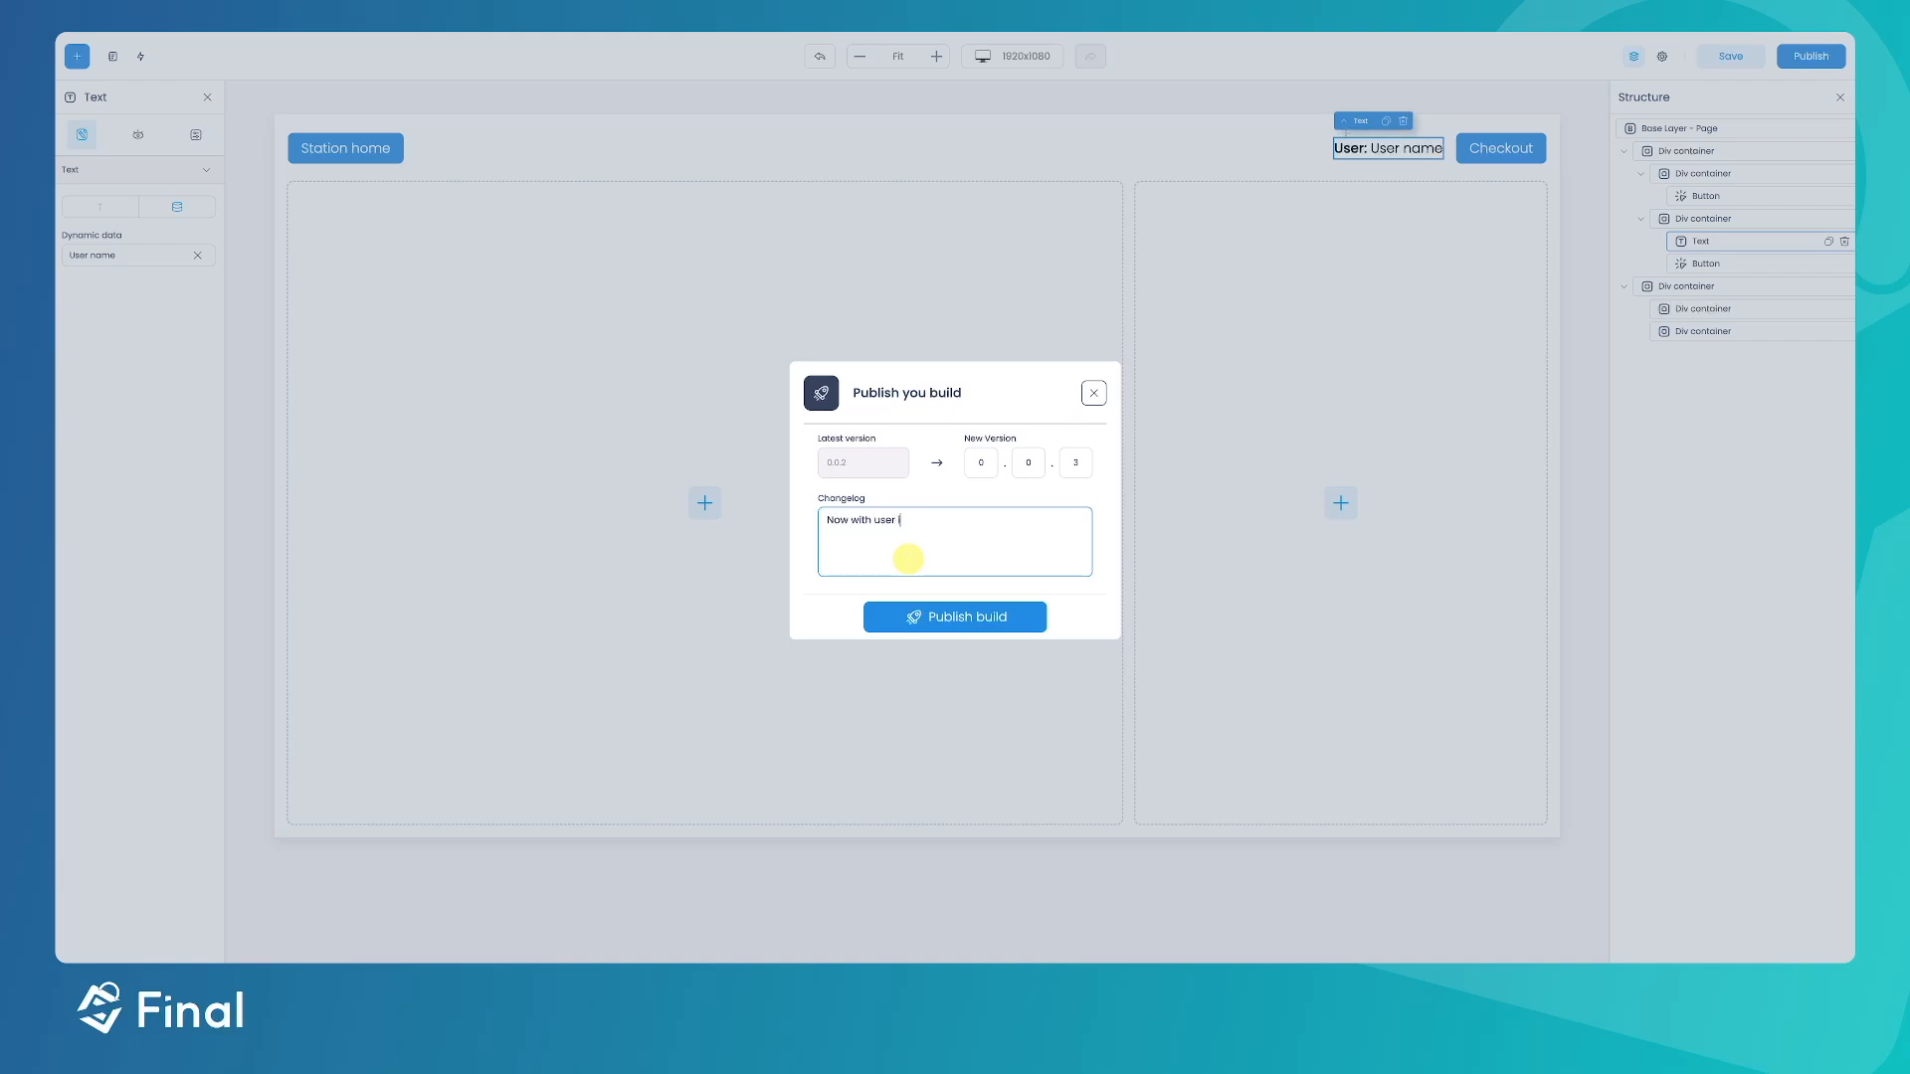
{"action": "left_click", "coordinate": [954, 617]}
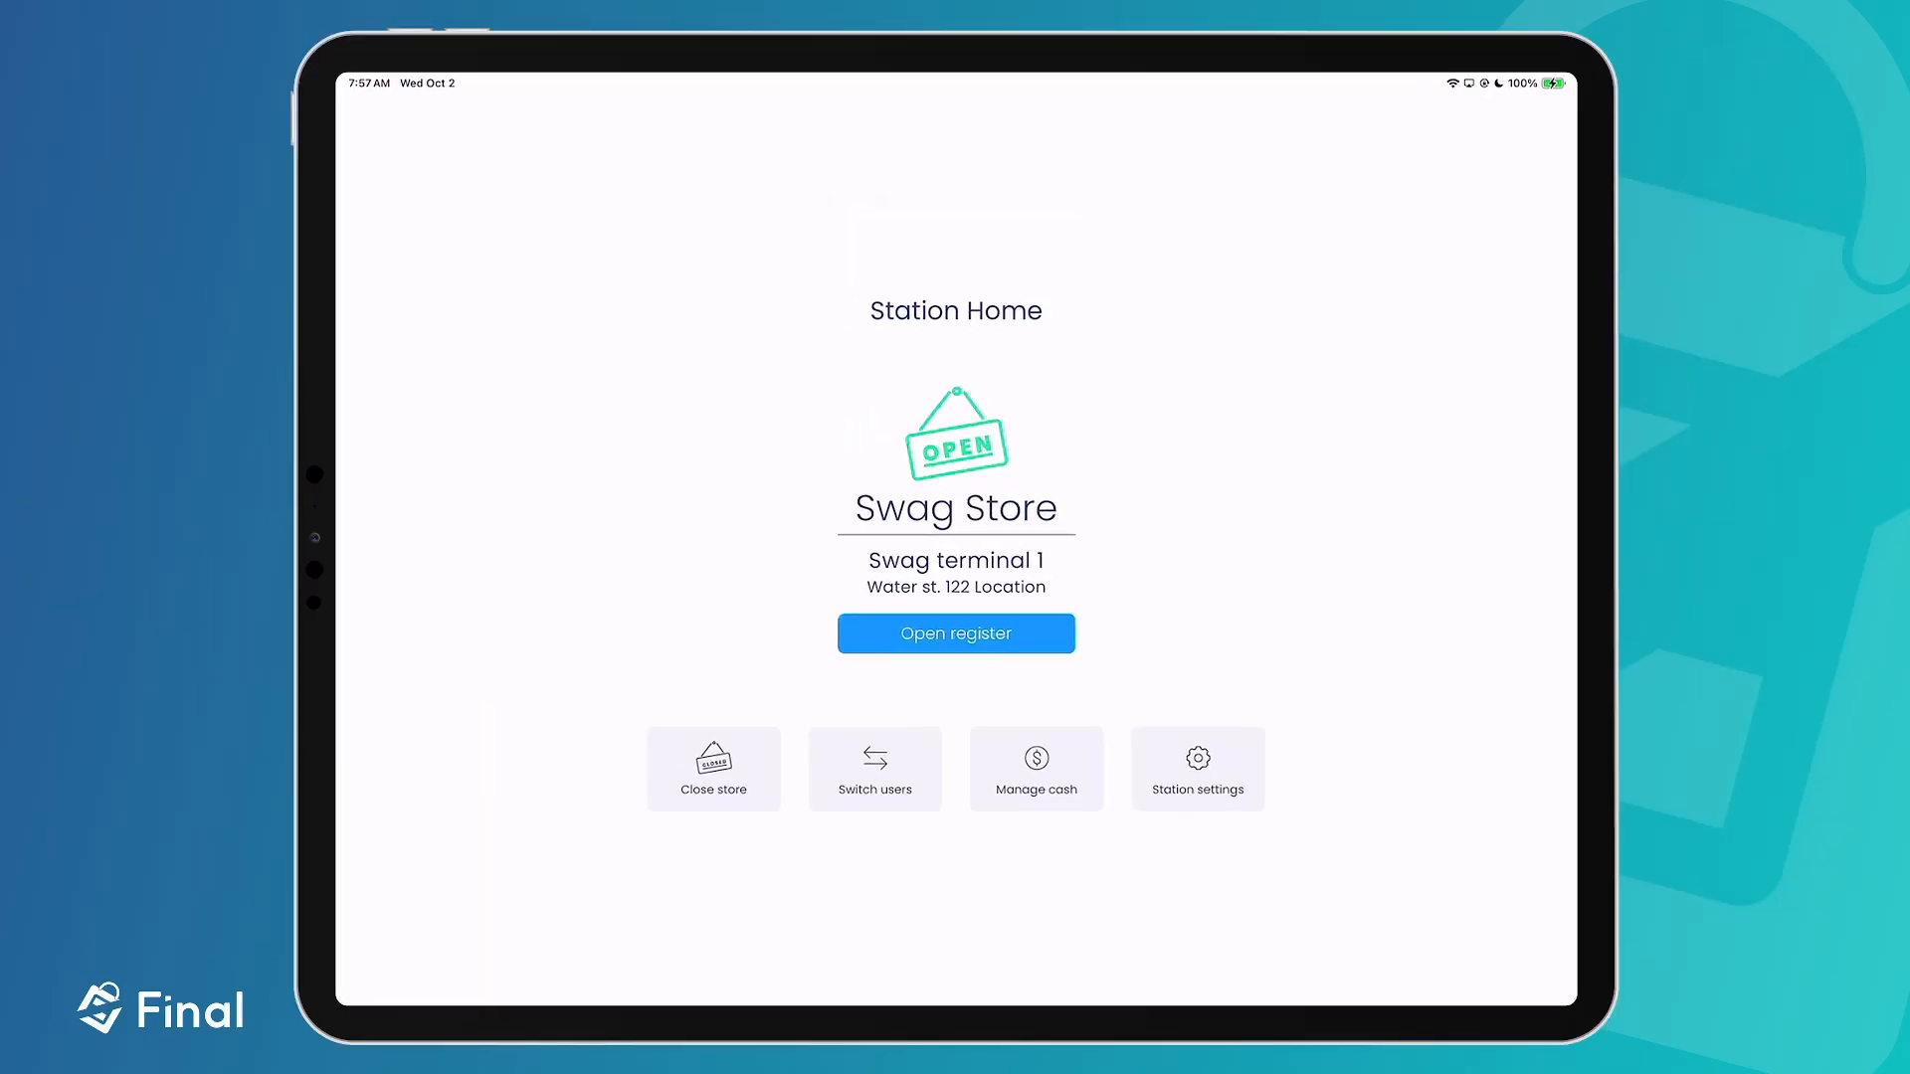
Step: Upgrade the iPad station to build version 0.0.3 and open the register to check the user info in the header
{"action": "left_click", "coordinate": [1197, 769]}
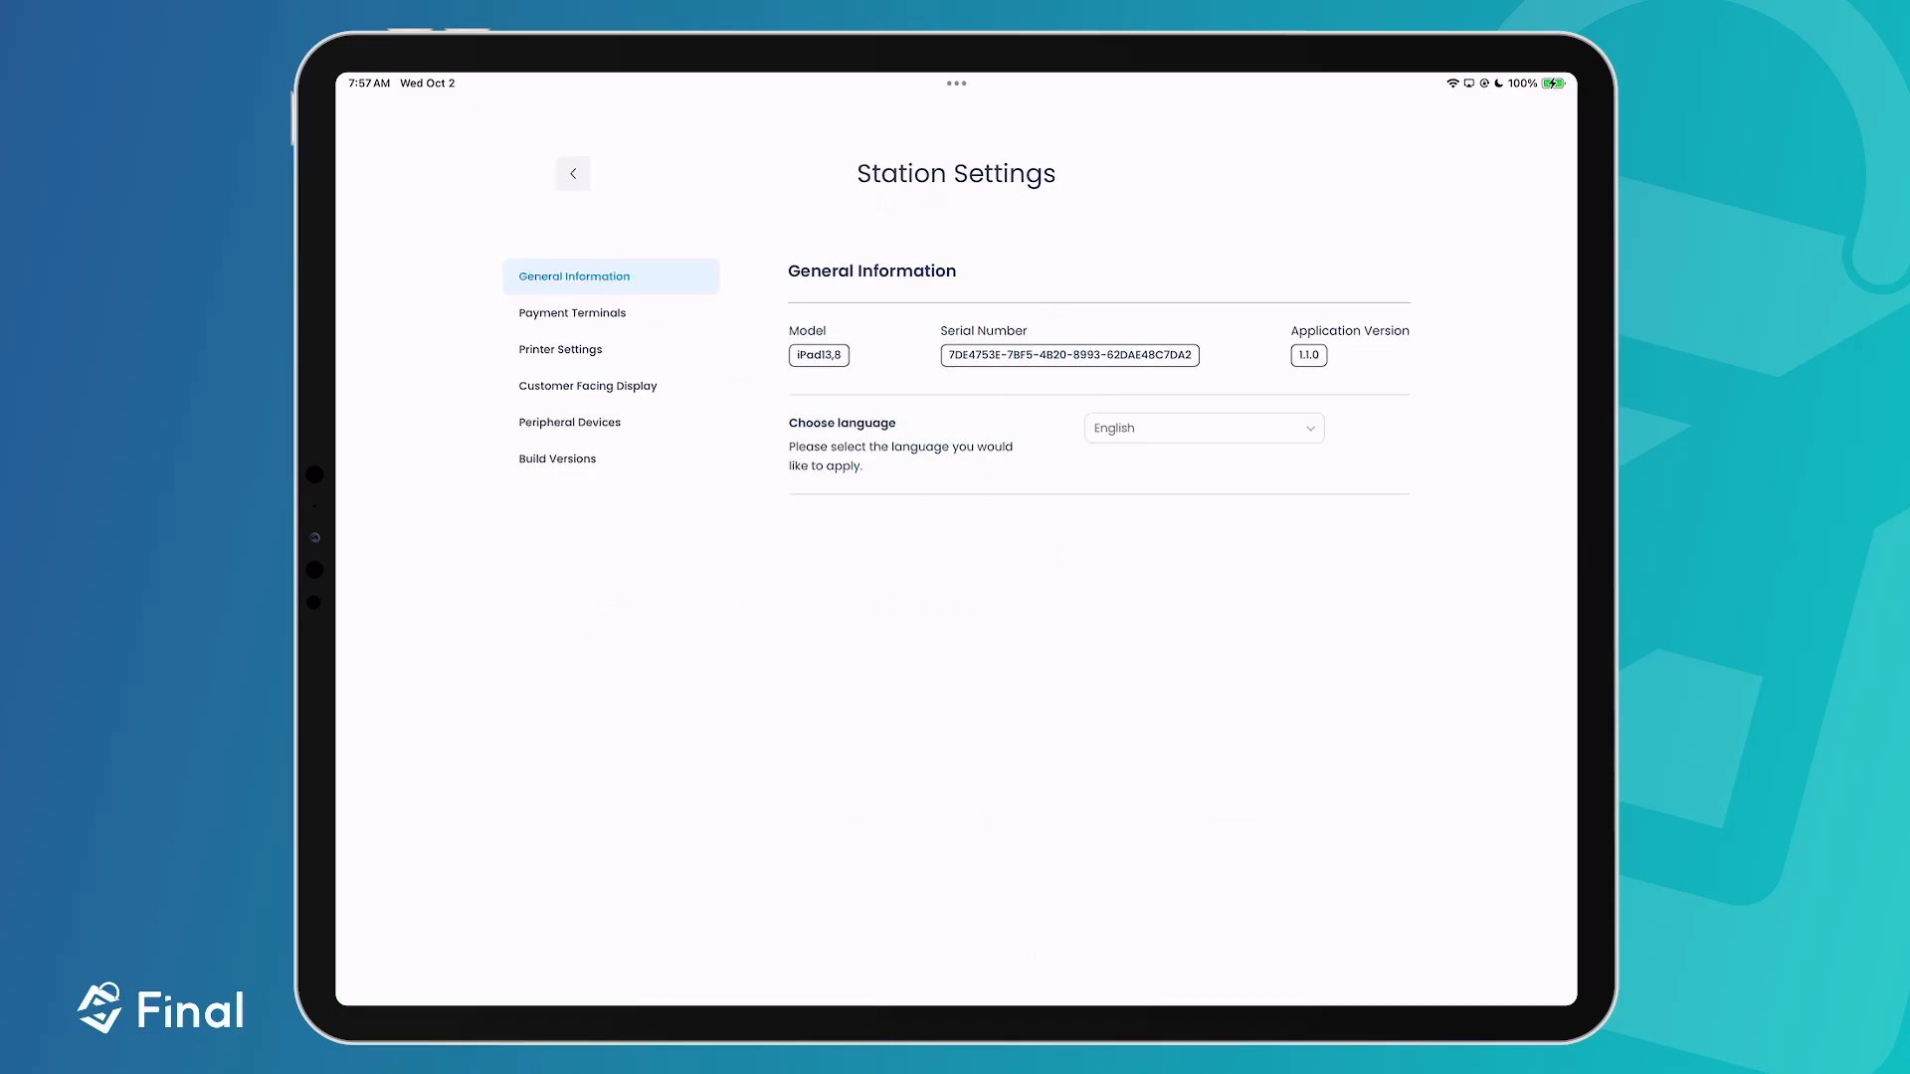
{"action": "left_click", "coordinate": [557, 459]}
{"action": "left_click", "coordinate": [1307, 340]}
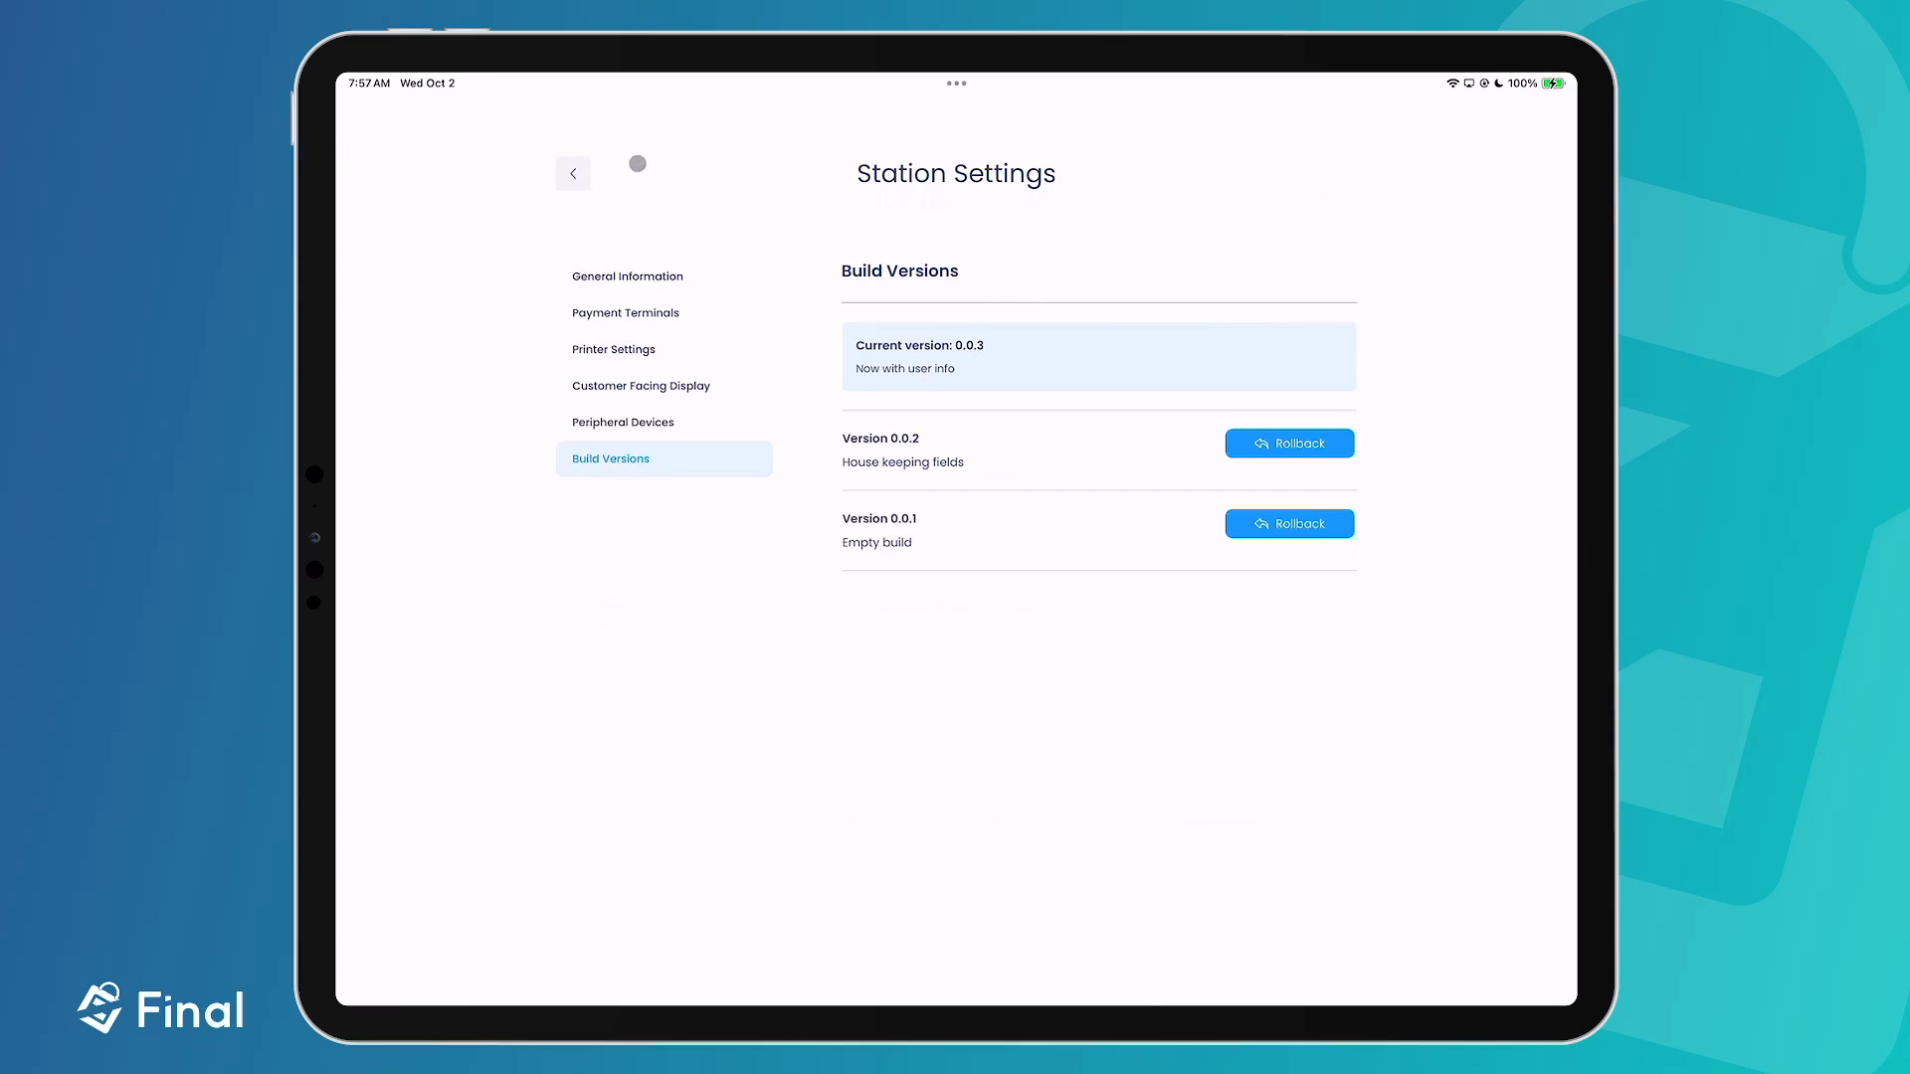
{"action": "left_click", "coordinate": [571, 171]}
{"action": "left_click", "coordinate": [989, 641]}
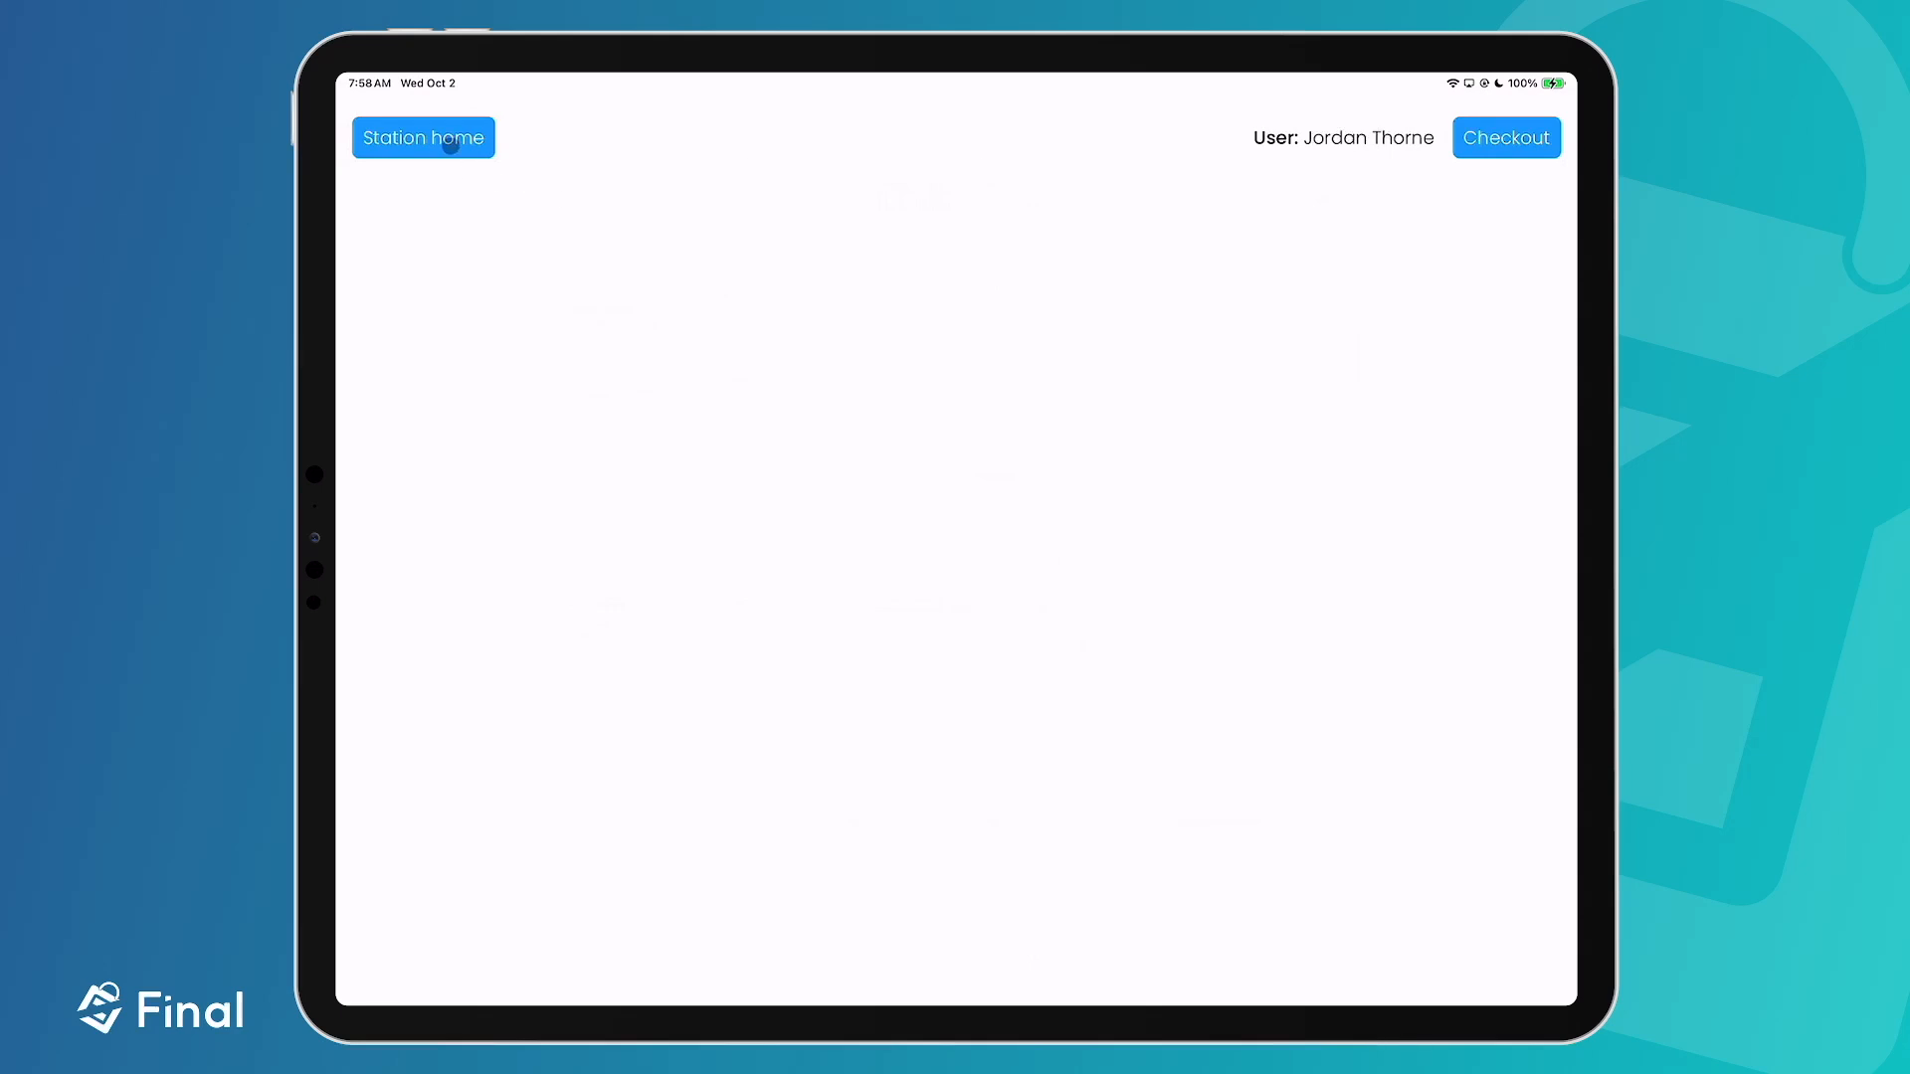
Step: Switch the station to the last listed owner by entering the PIN, check the register header, and return to Station Home
{"action": "left_click", "coordinate": [449, 144]}
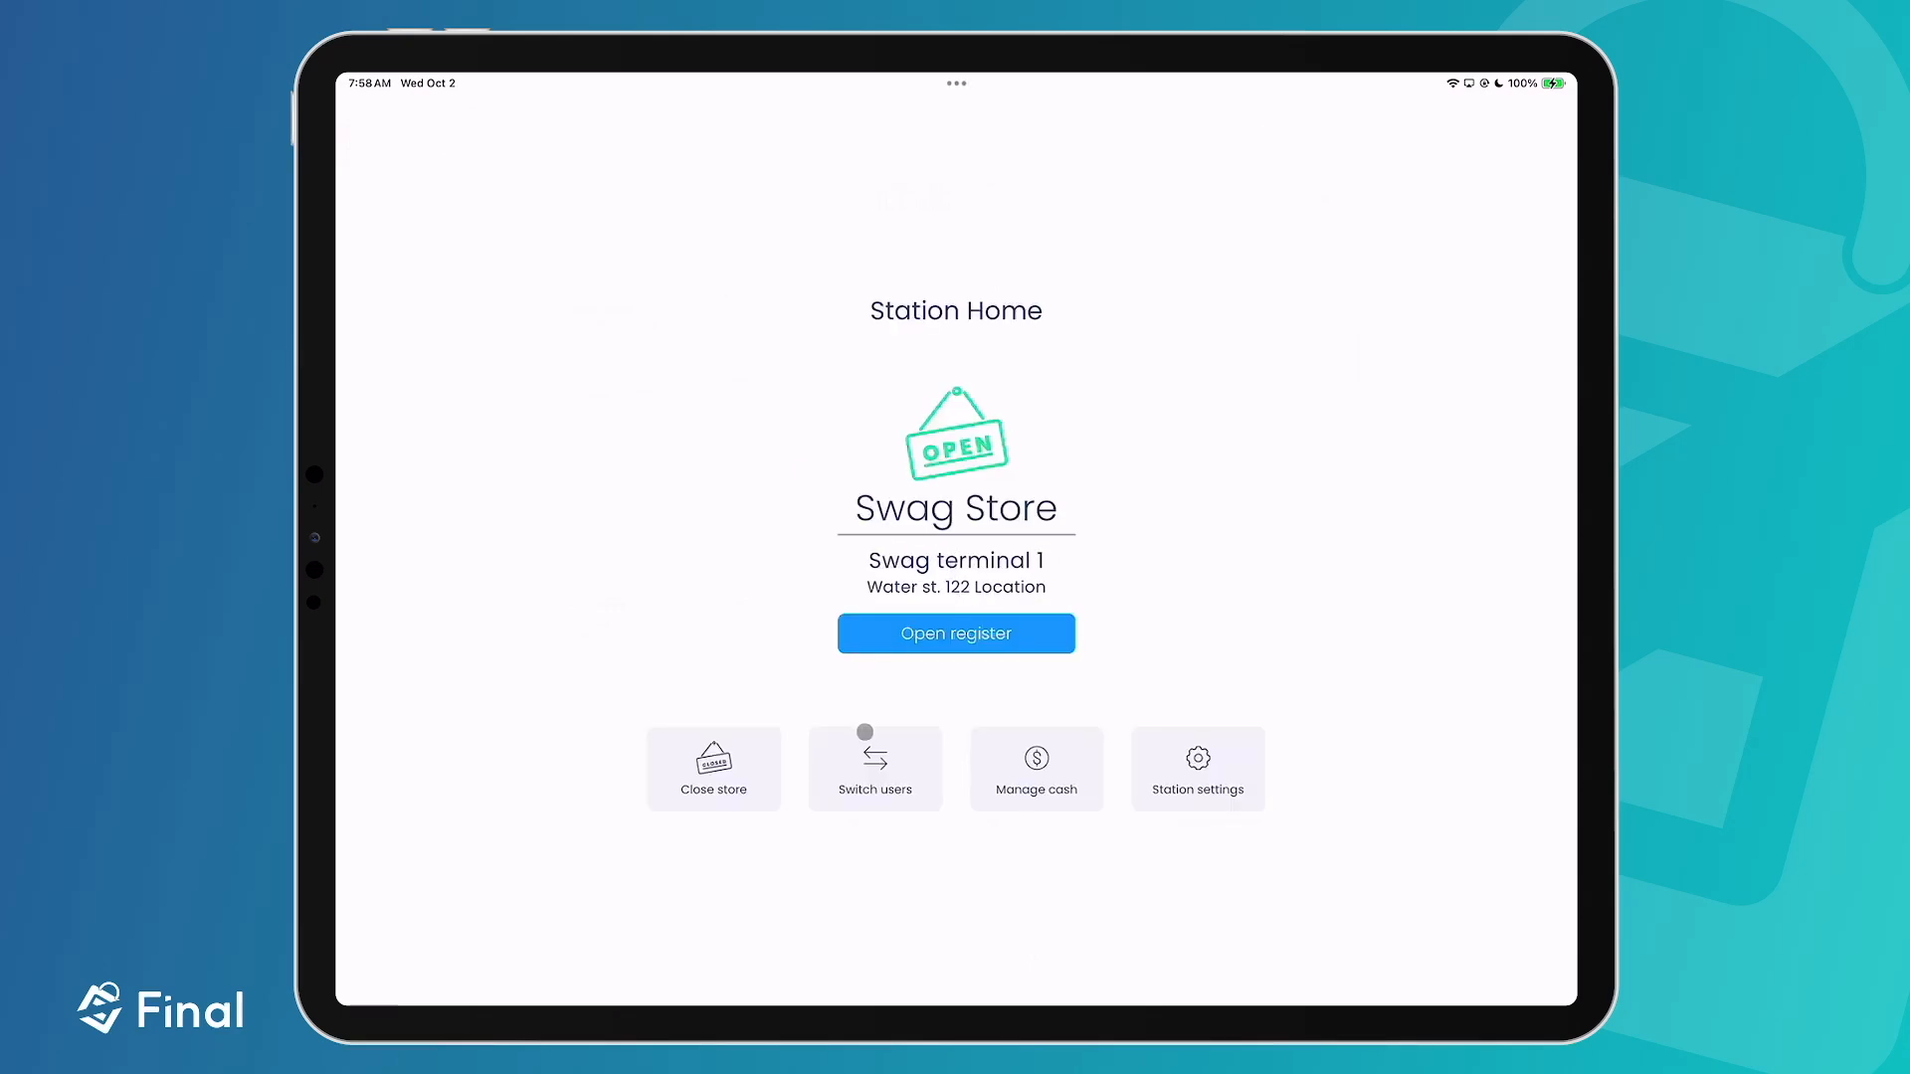
{"action": "left_click", "coordinate": [888, 774]}
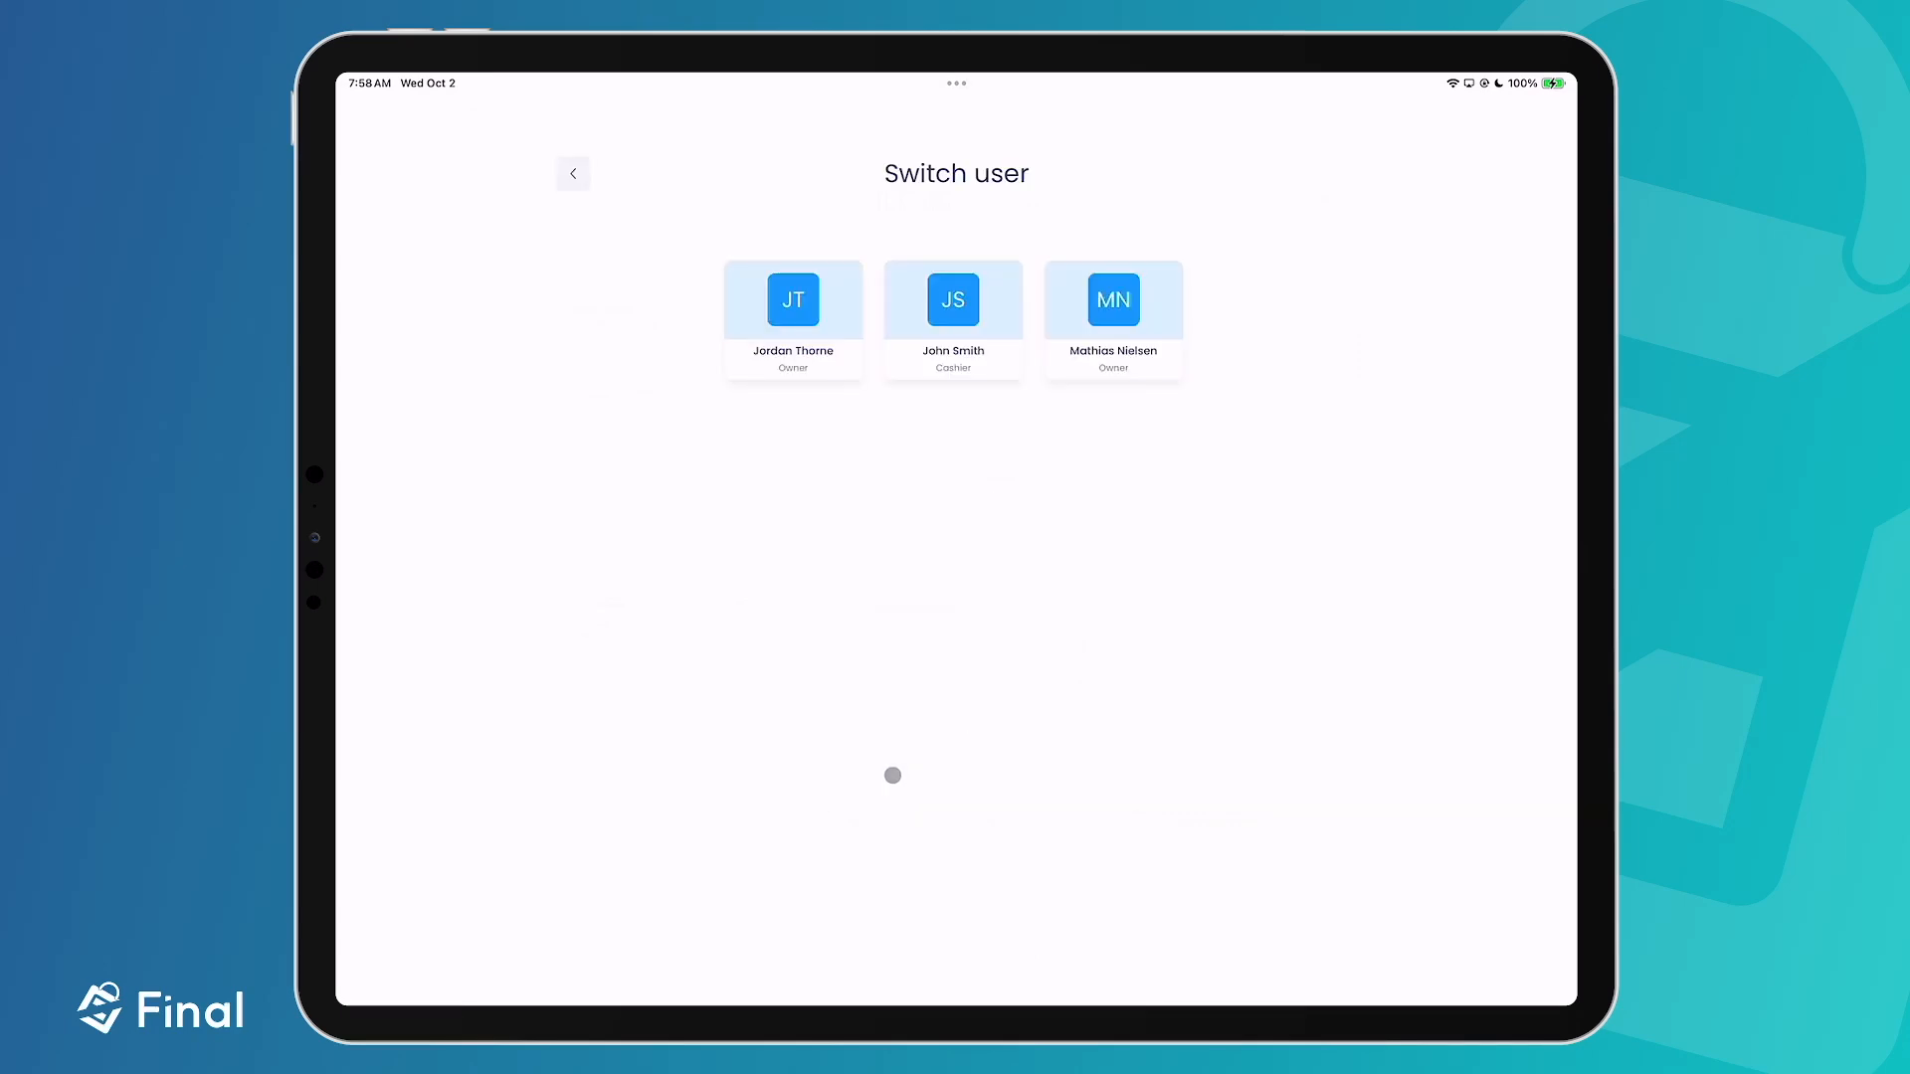
{"action": "left_click", "coordinate": [1131, 325]}
{"action": "left_click", "coordinate": [956, 560]}
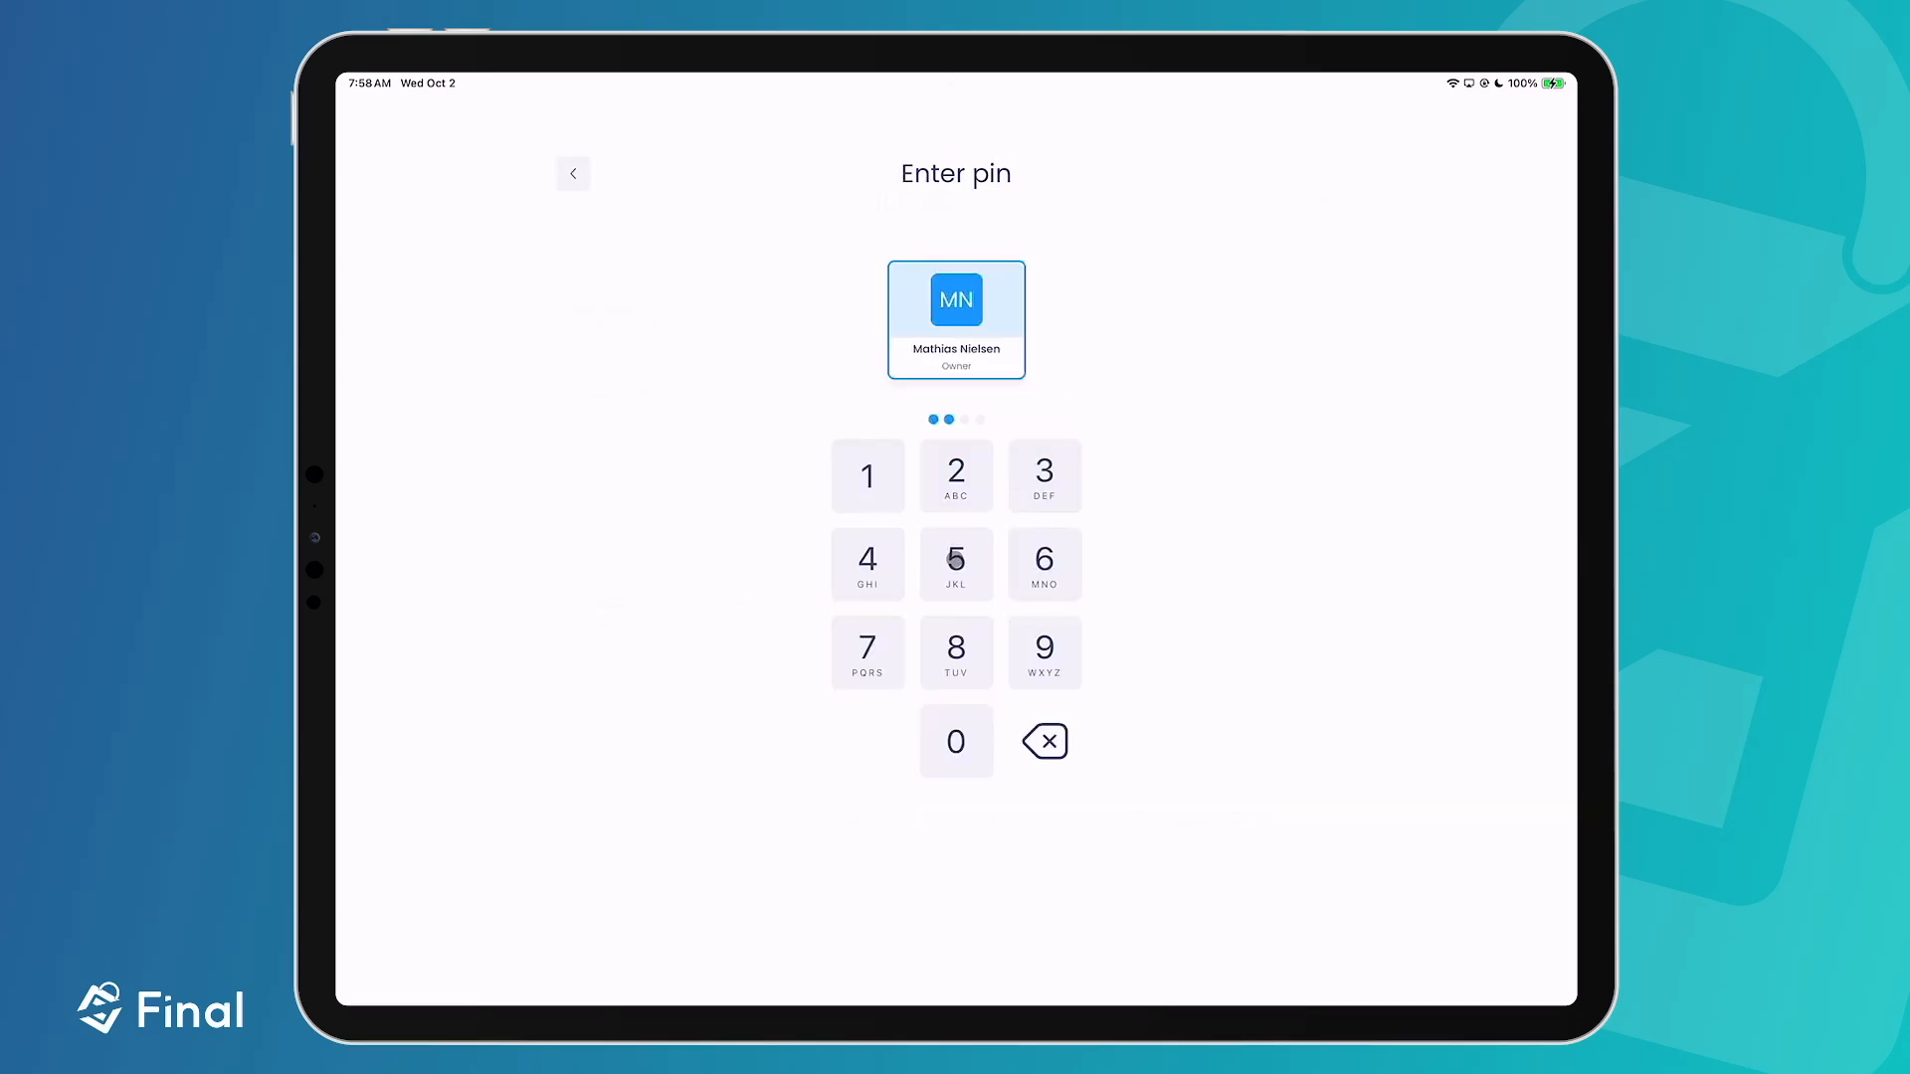
{"action": "left_click", "coordinate": [956, 560]}
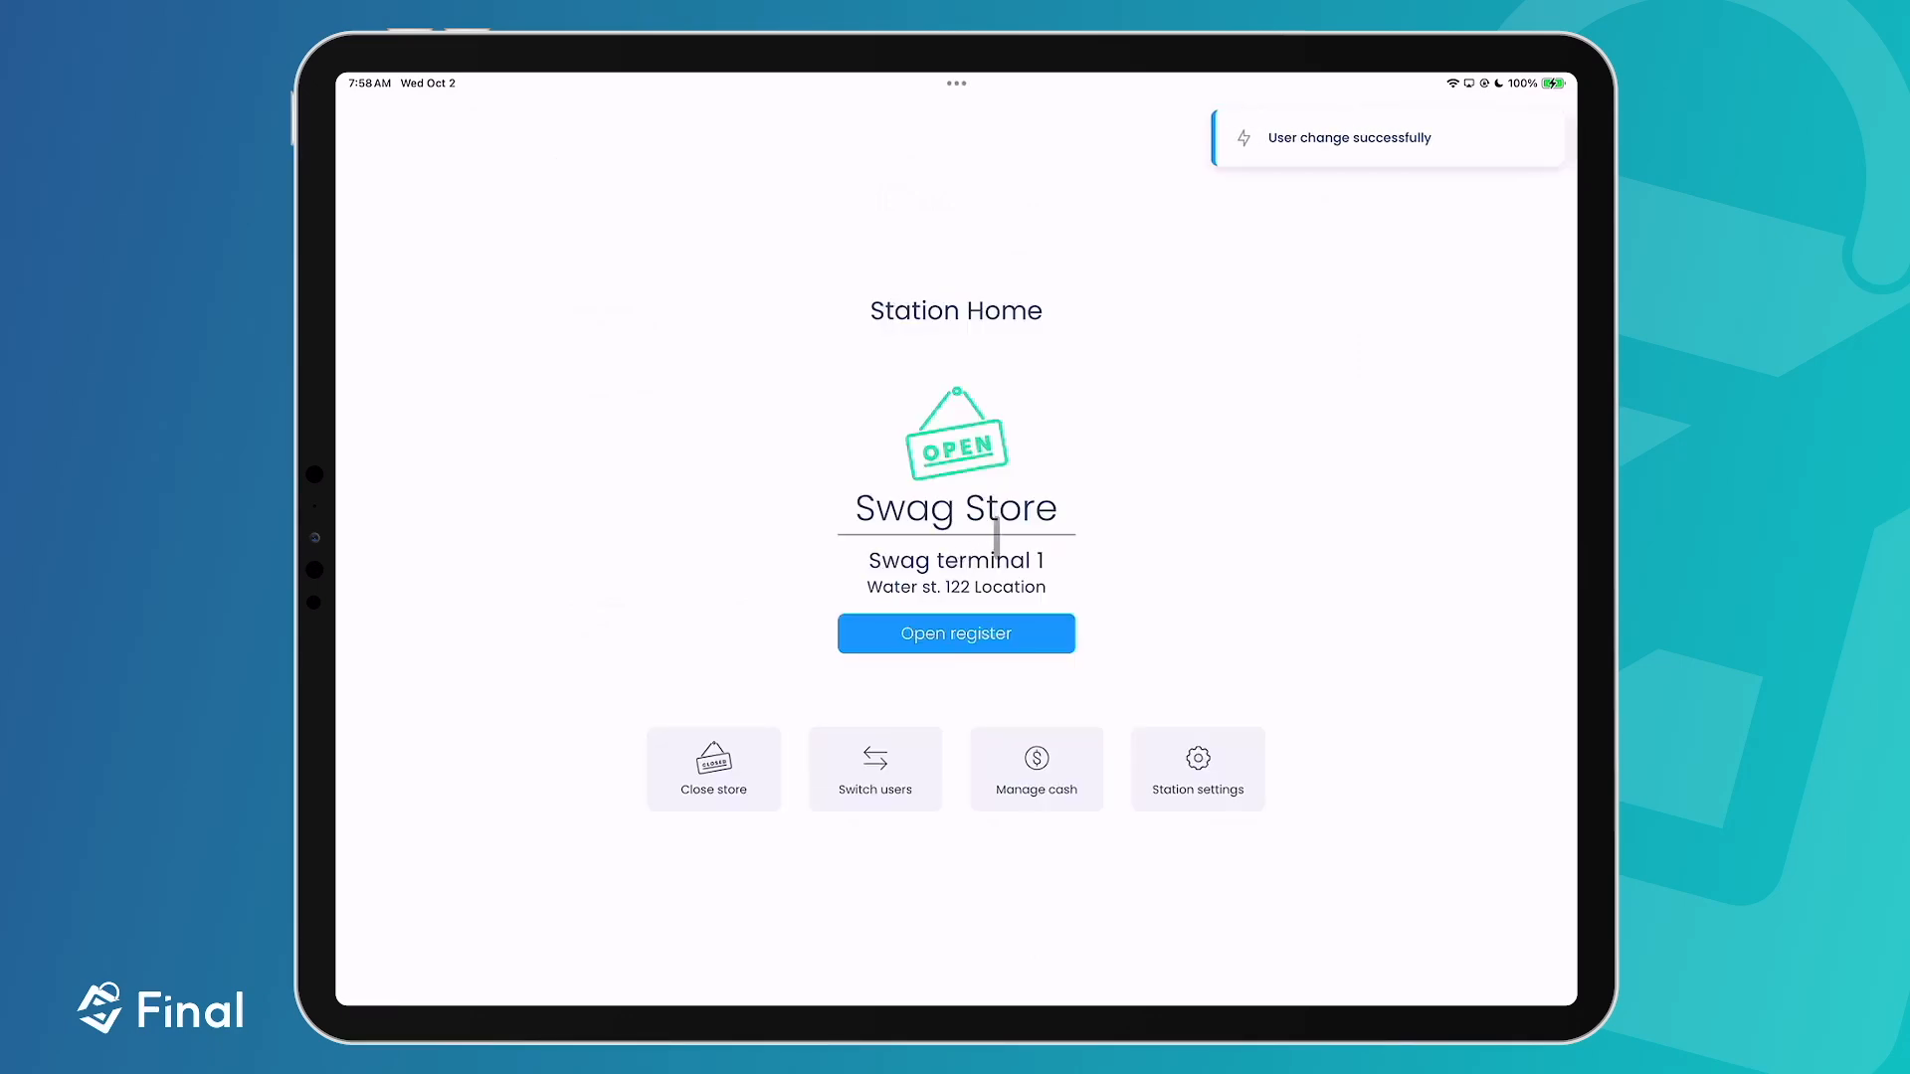
{"action": "left_click", "coordinate": [976, 644]}
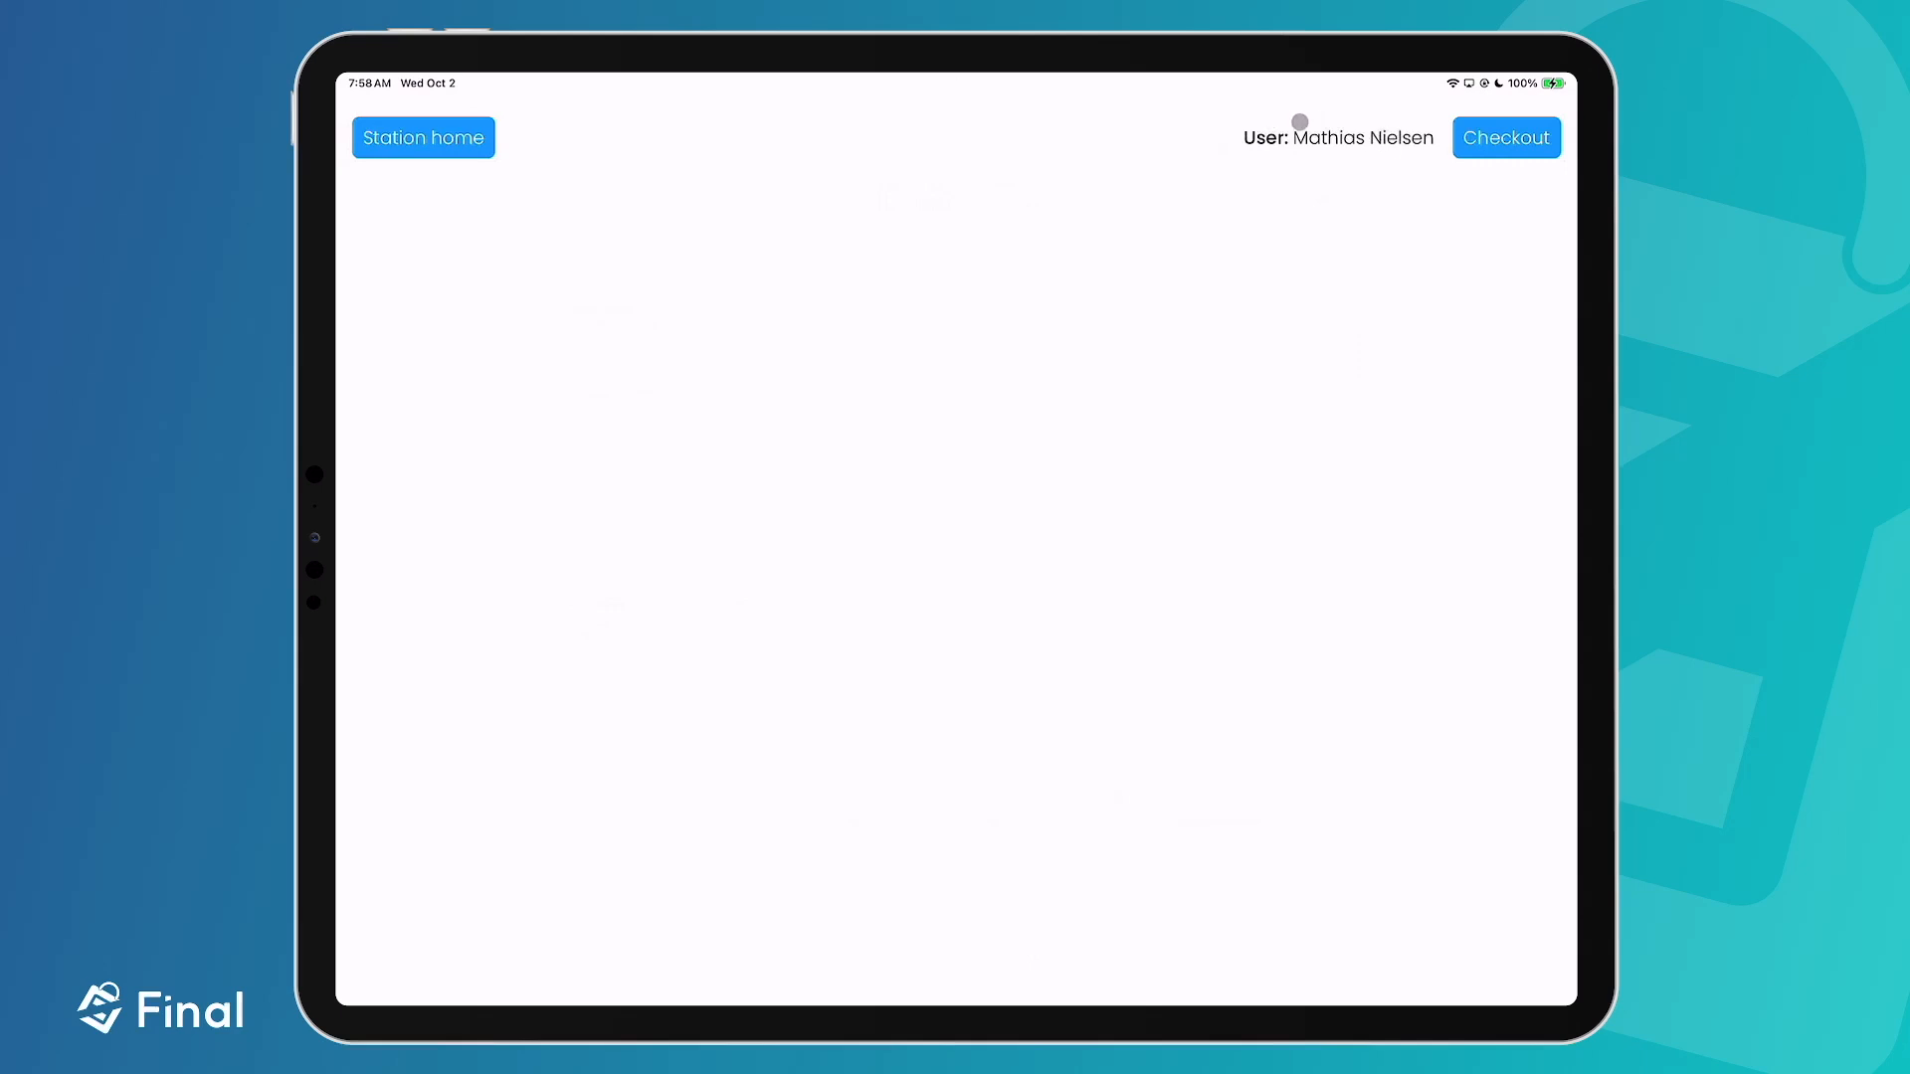
{"action": "left_click", "coordinate": [457, 147]}
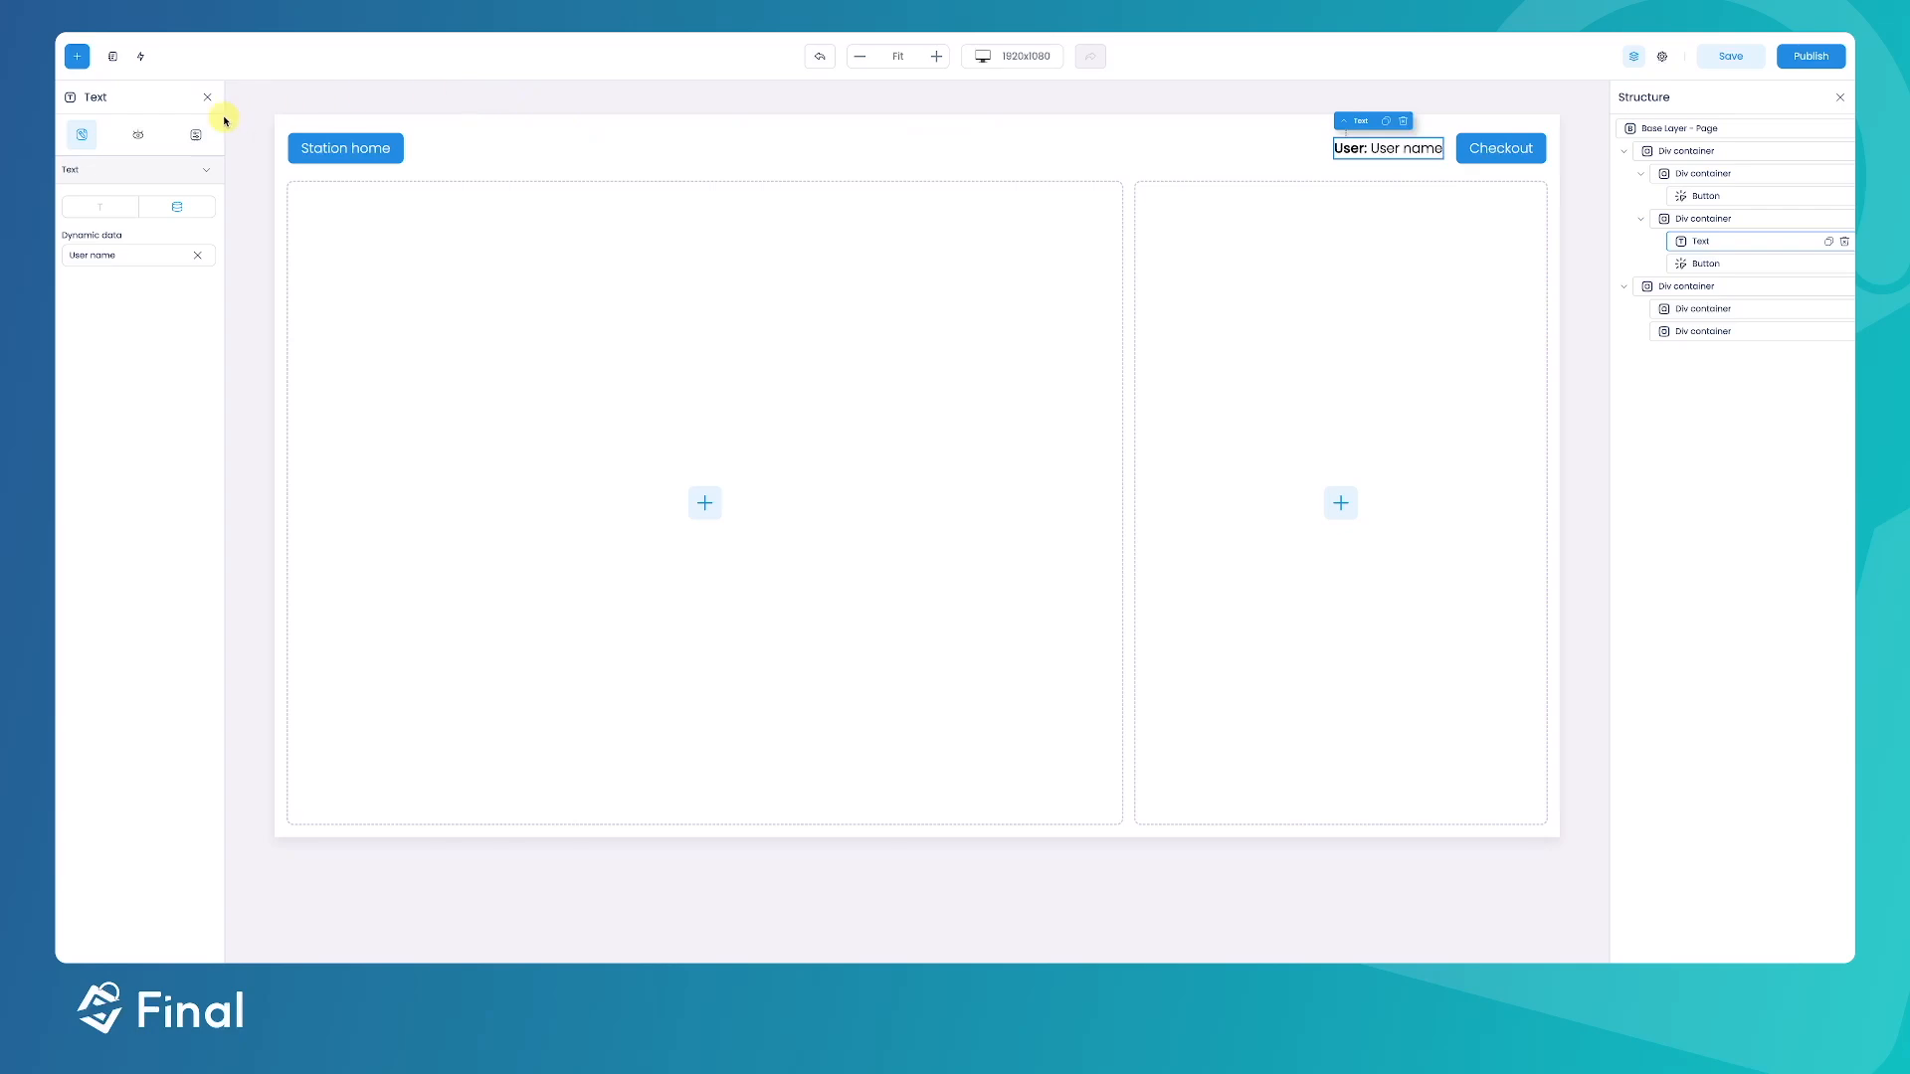
Step: Review the advanced text data of the header's user name text and turn on its conditions
{"action": "left_click", "coordinate": [196, 134]}
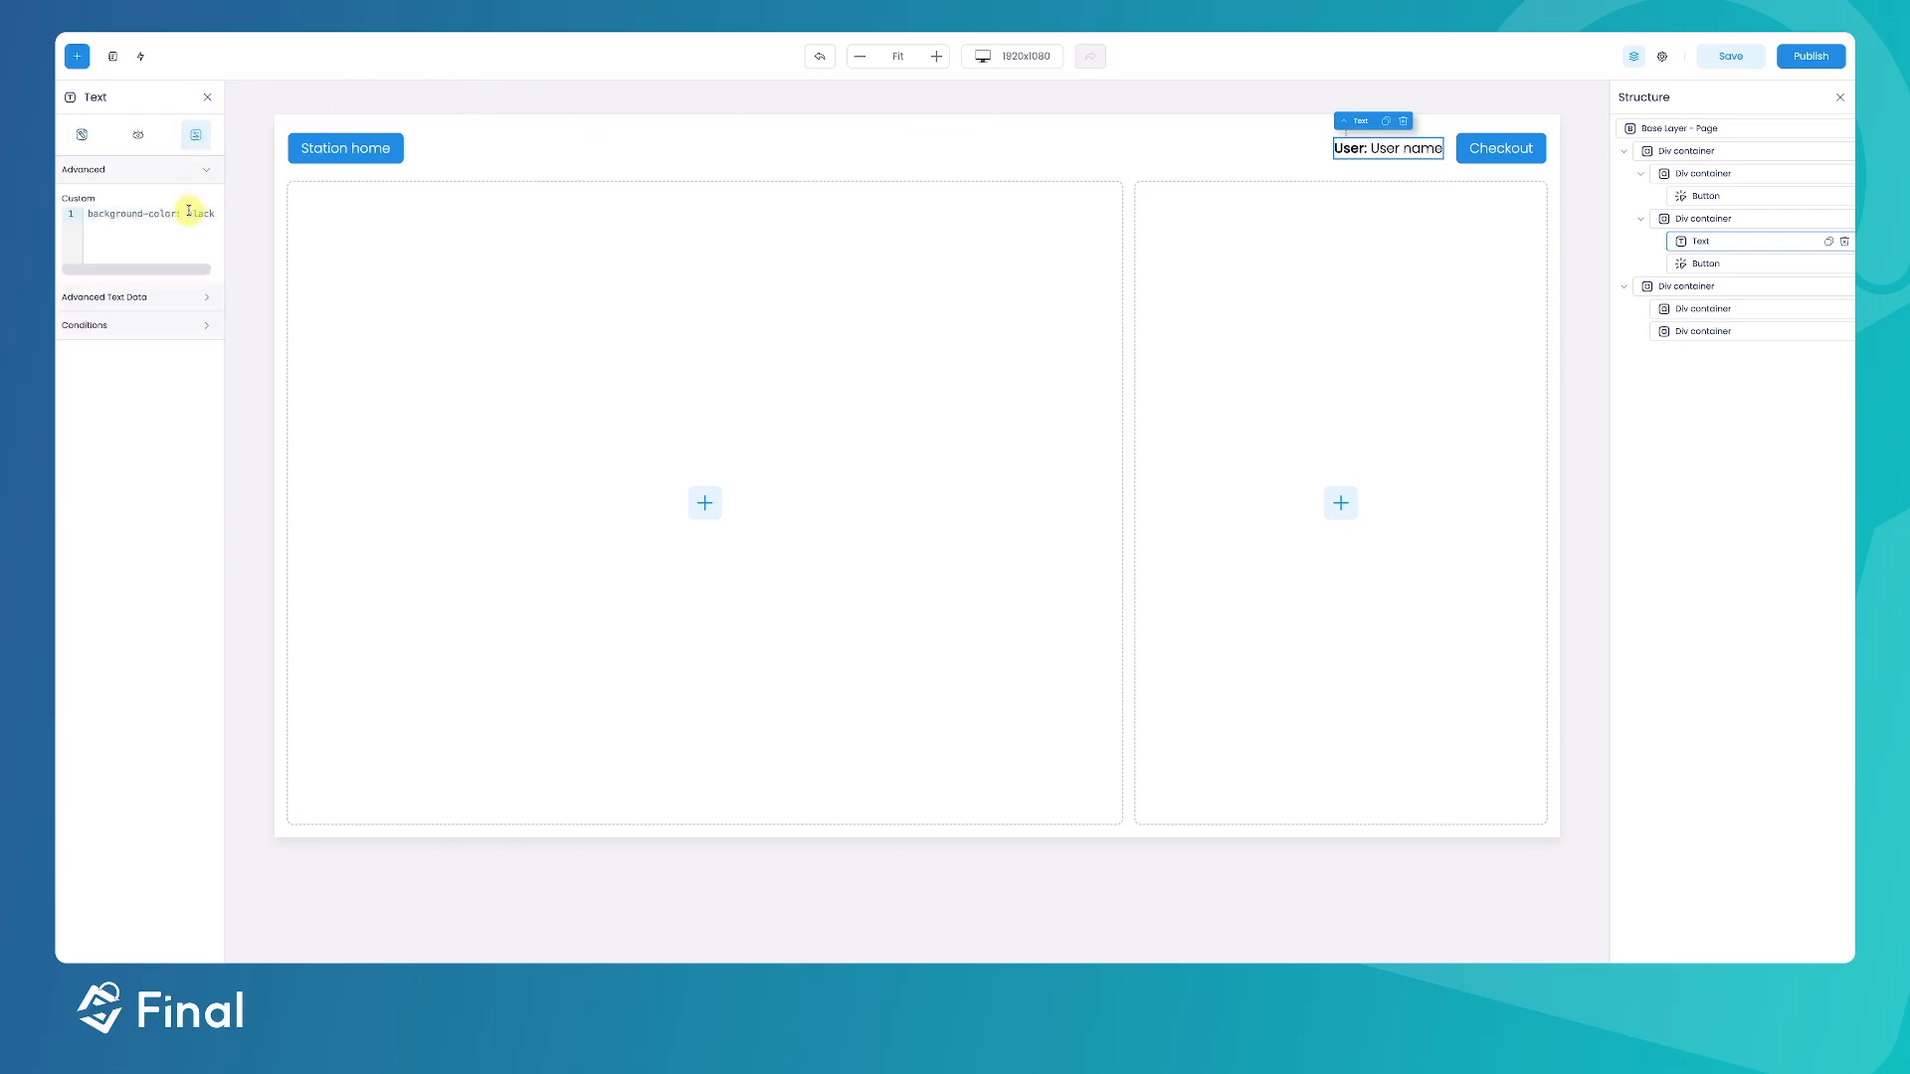
{"action": "left_click", "coordinate": [120, 298]}
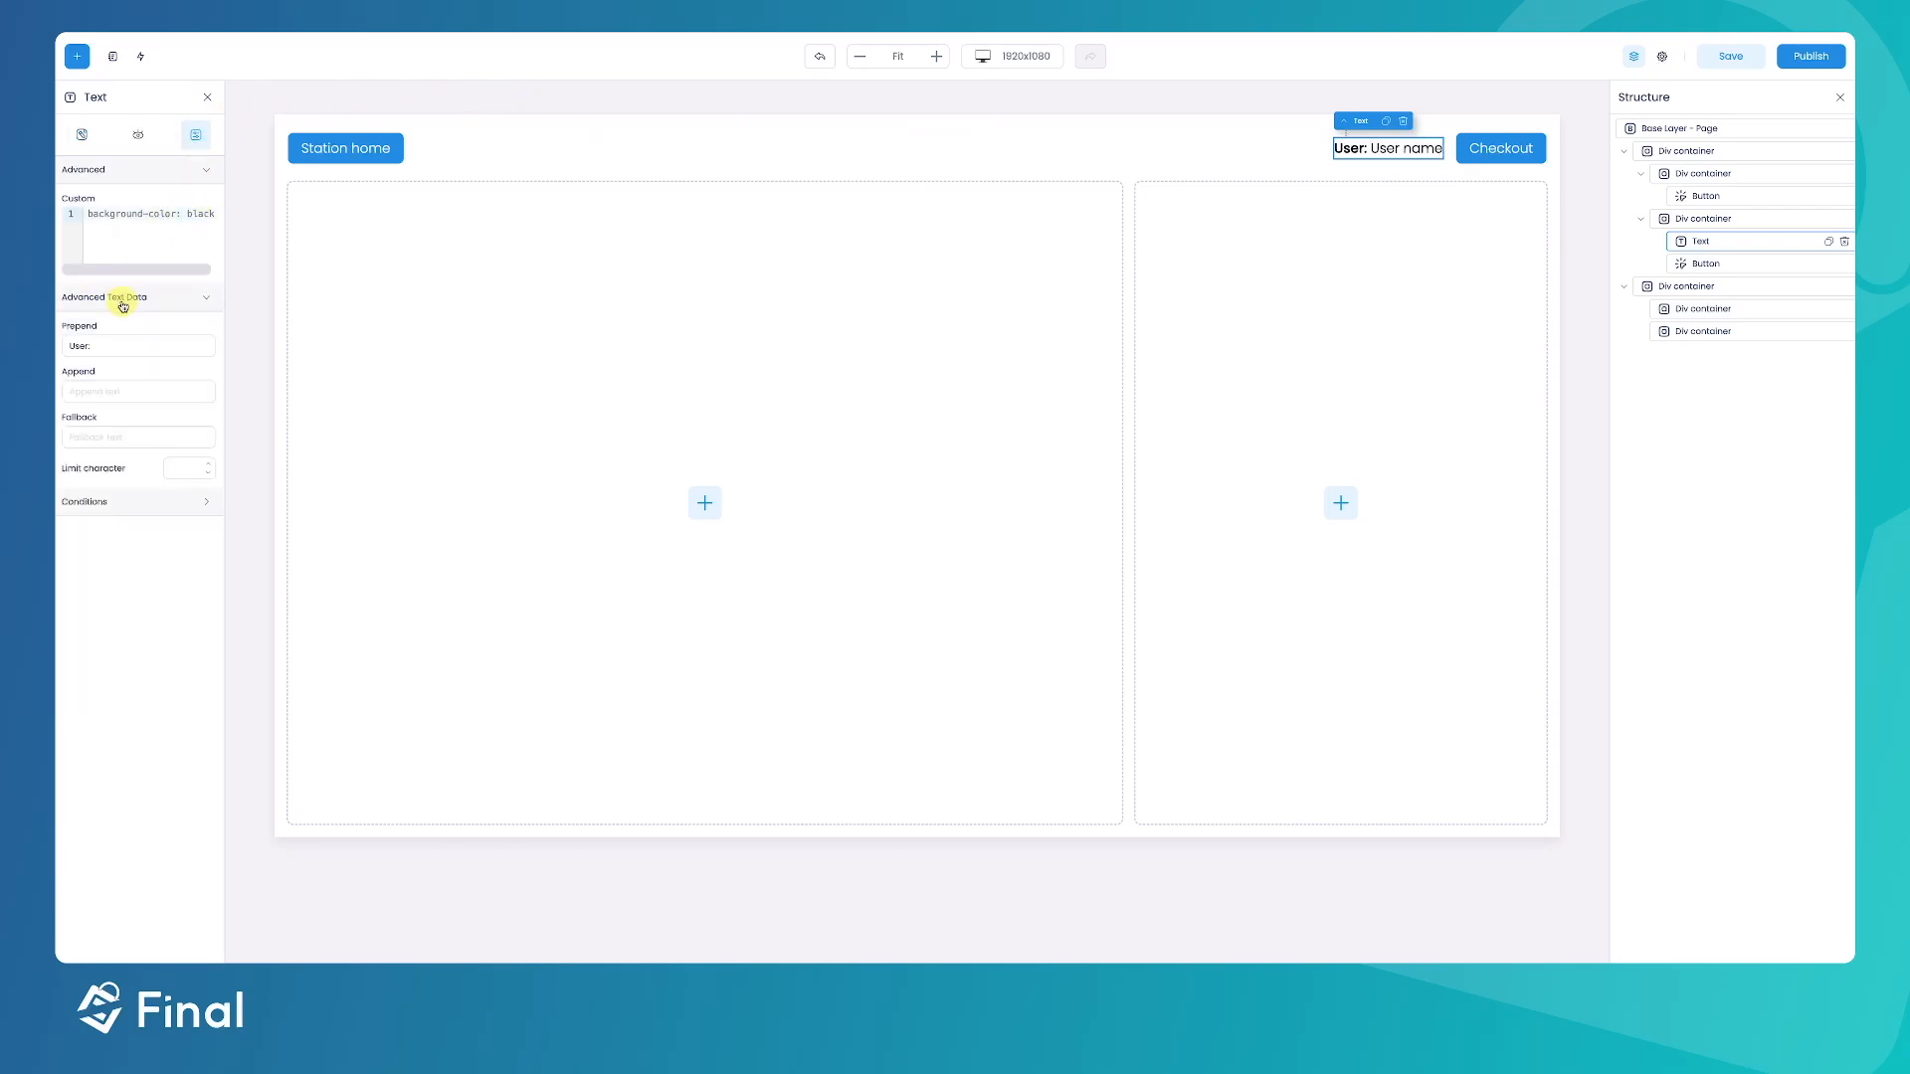
{"action": "left_click", "coordinate": [77, 59]}
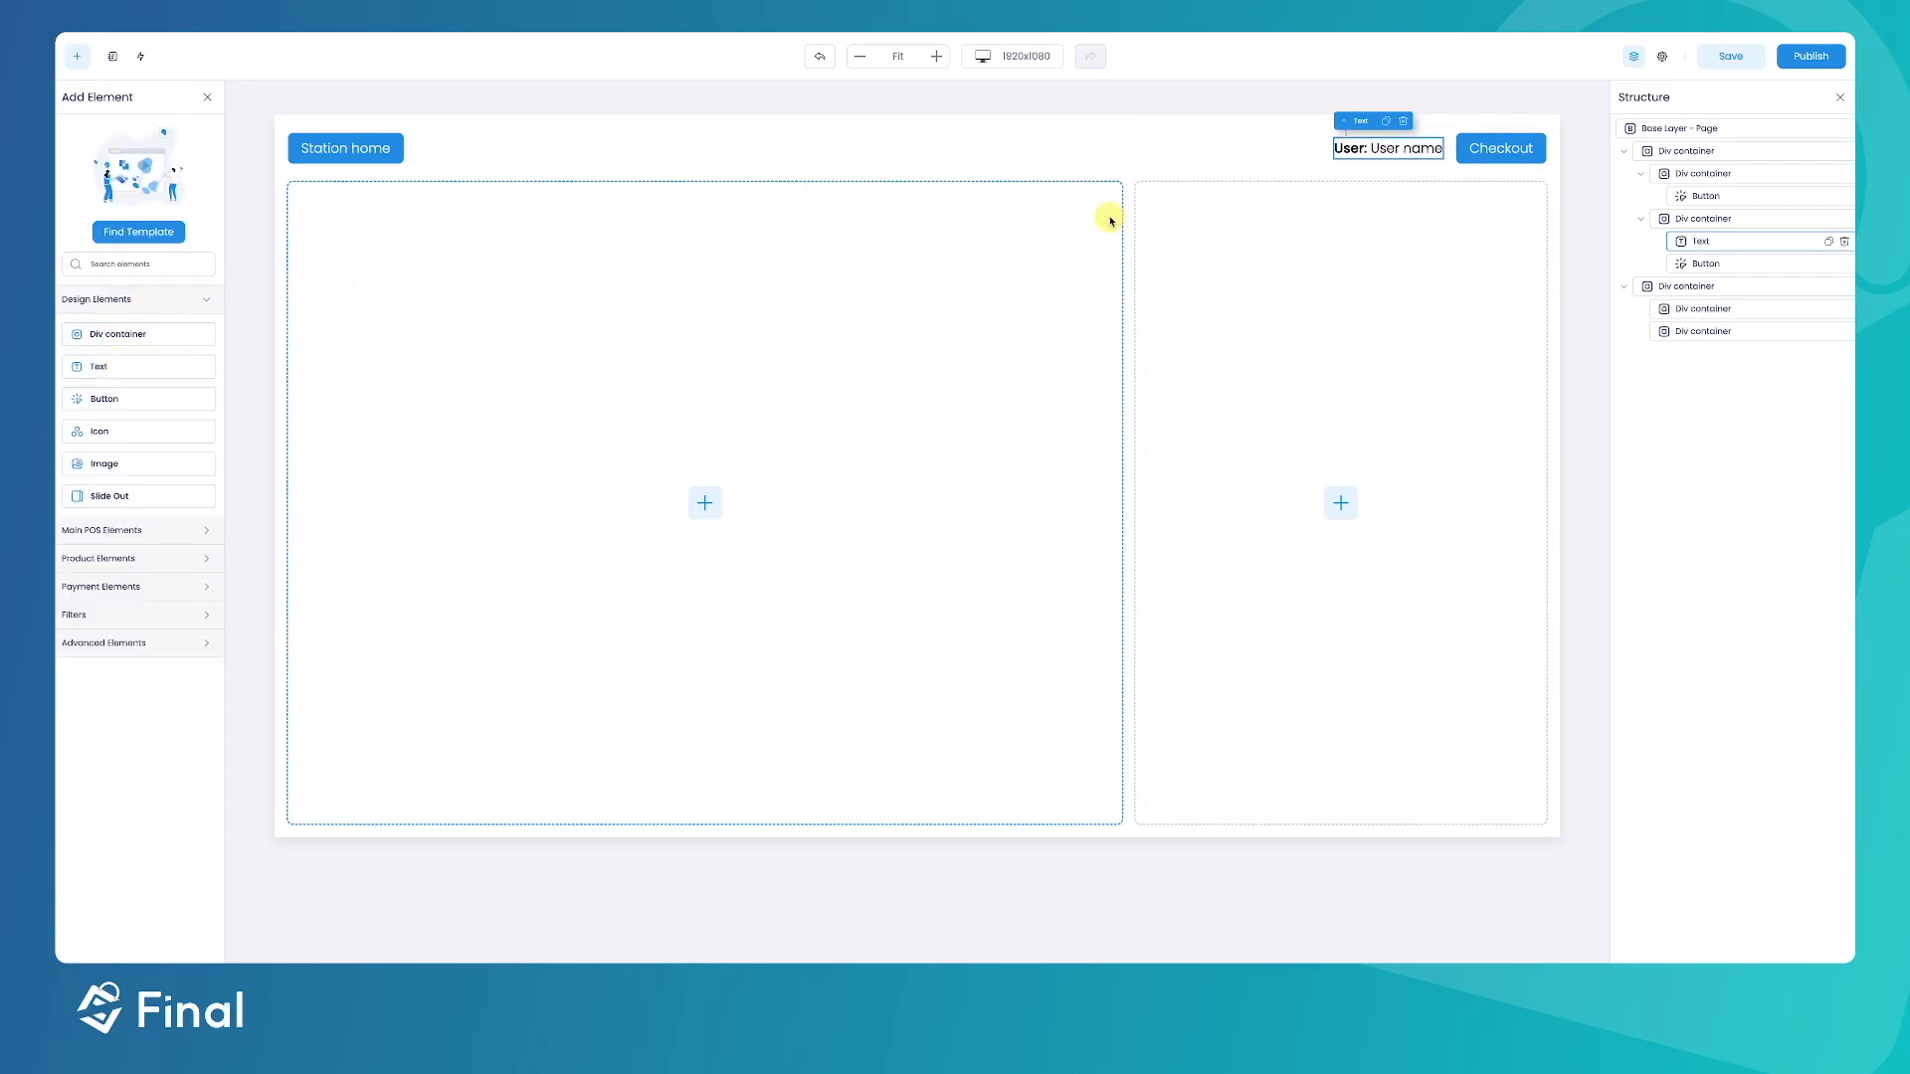
{"action": "left_click", "coordinate": [1407, 149]}
{"action": "left_click", "coordinate": [198, 135]}
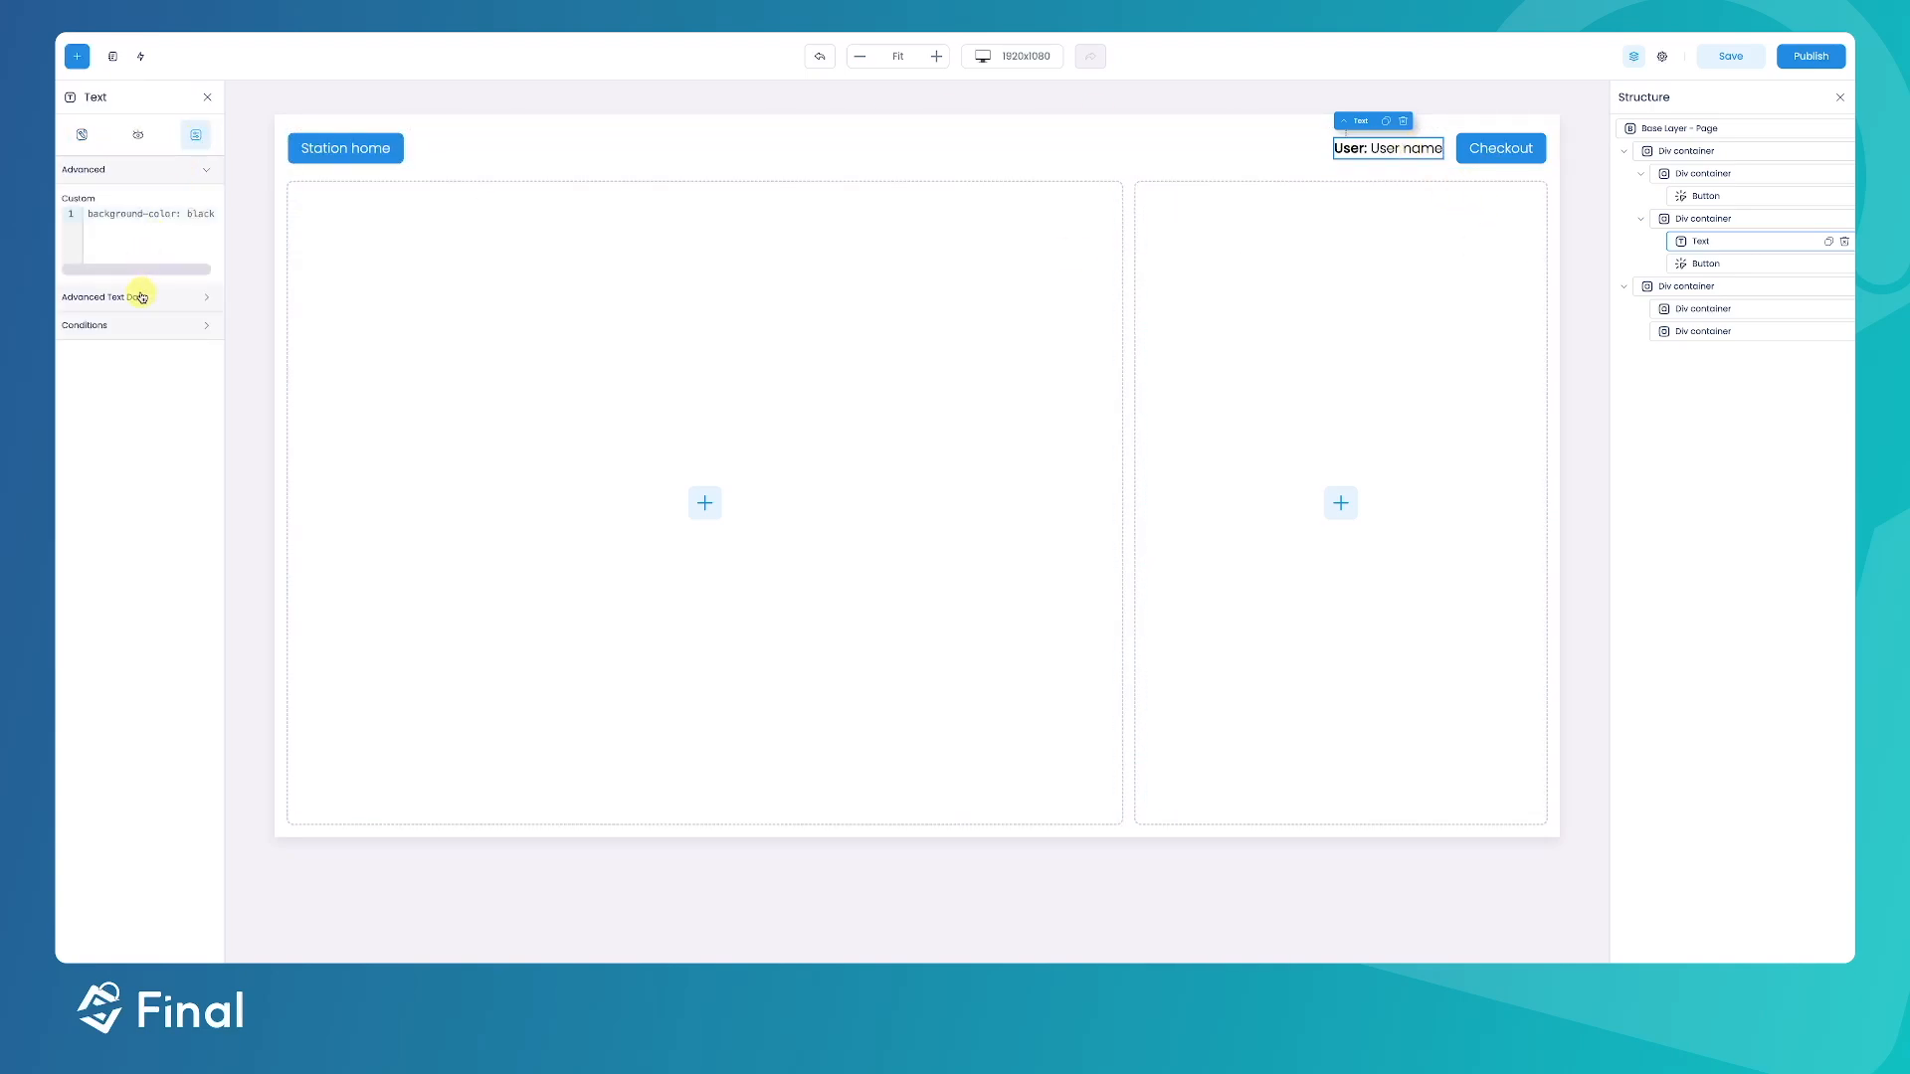
{"action": "left_click", "coordinate": [105, 328]}
{"action": "left_click", "coordinate": [205, 357]}
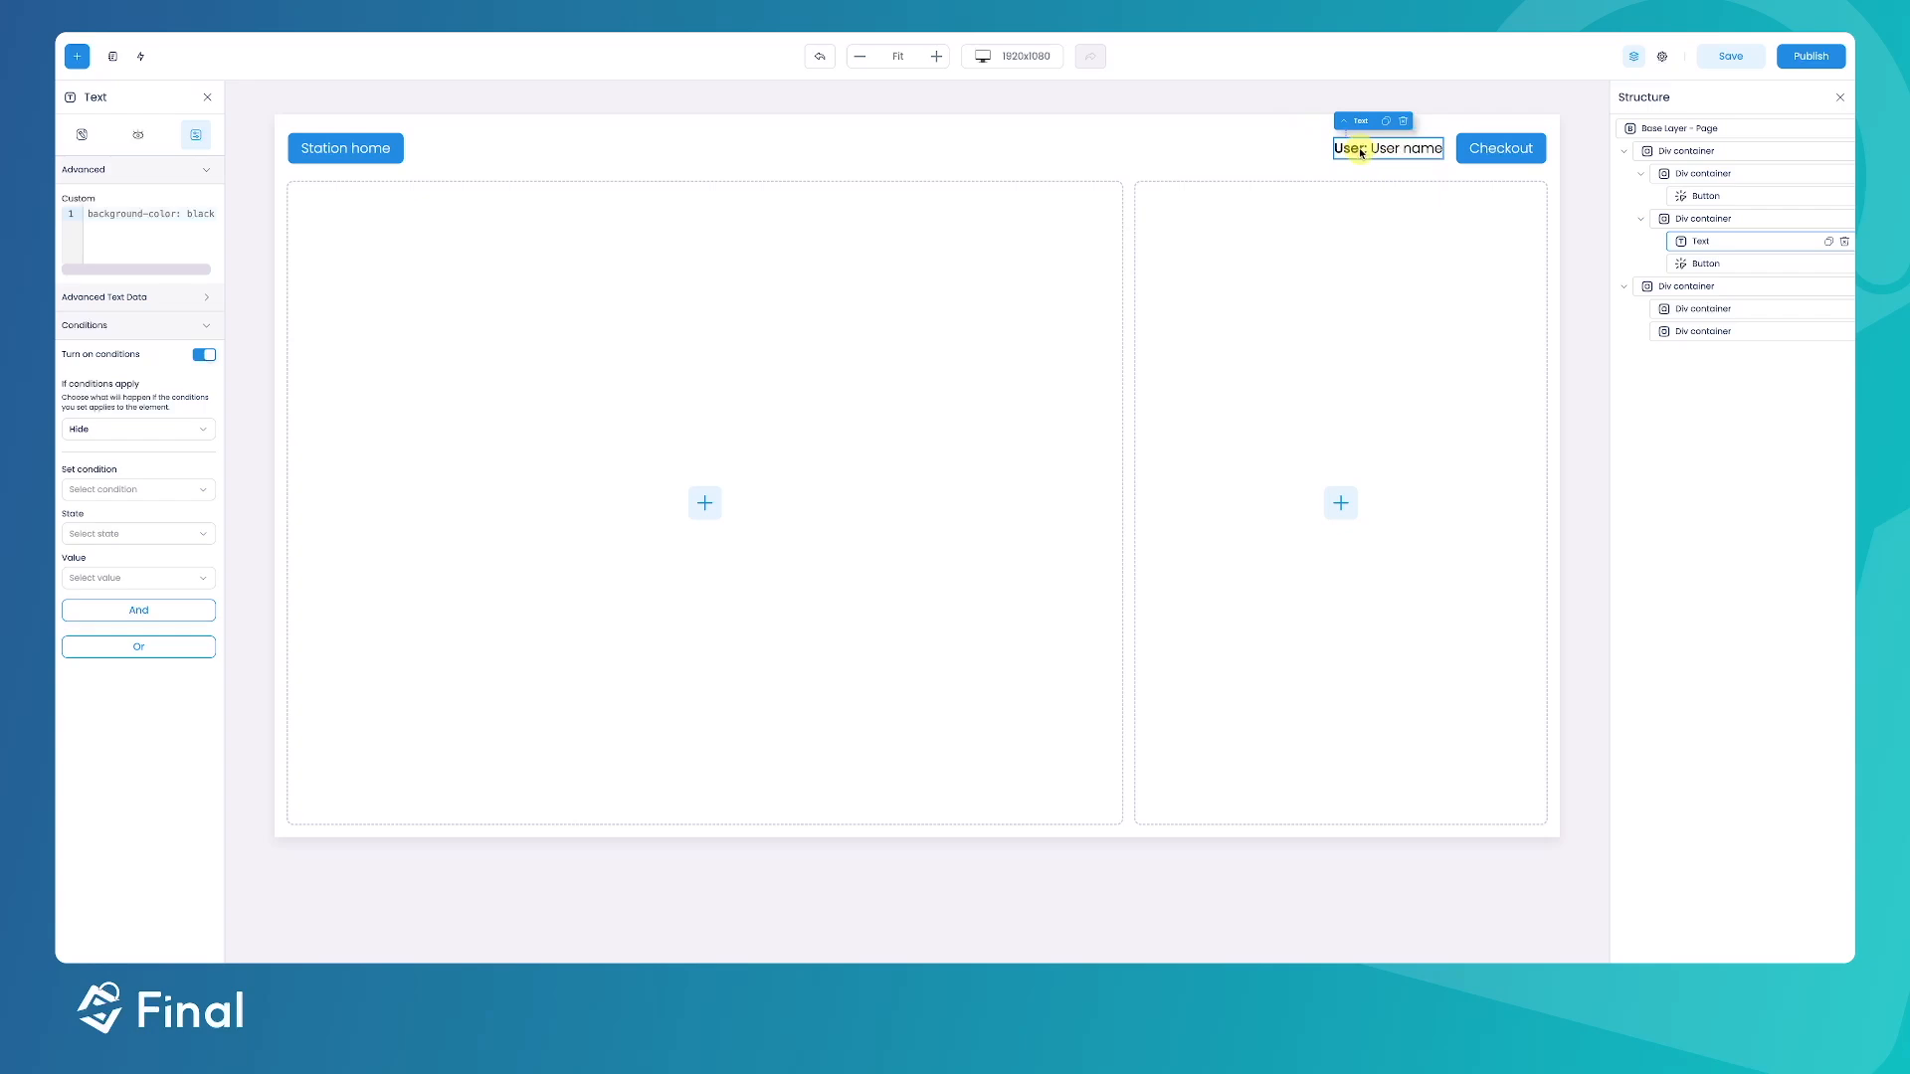
Step: Set the text's Hide condition to User with the state Is and the last listed user as the value
{"action": "left_click", "coordinate": [144, 487]}
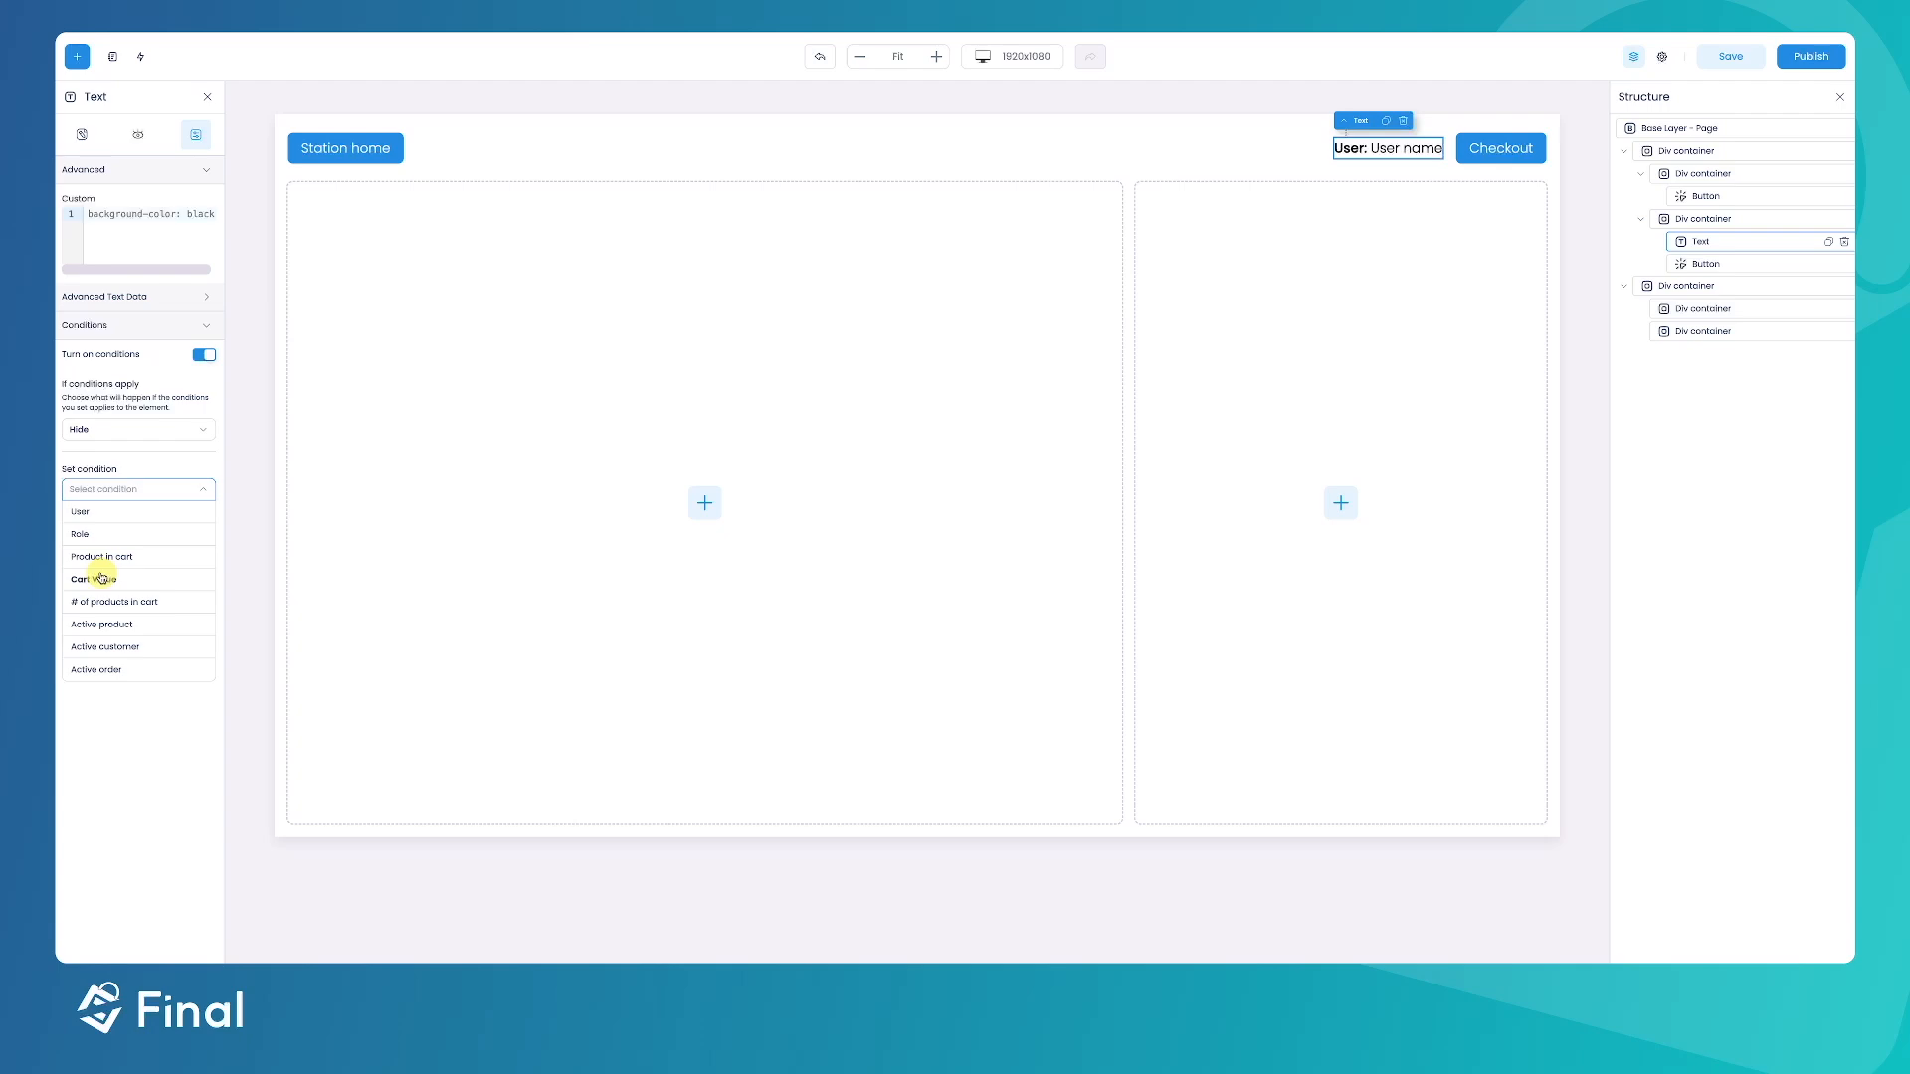
{"action": "left_click", "coordinate": [81, 513]}
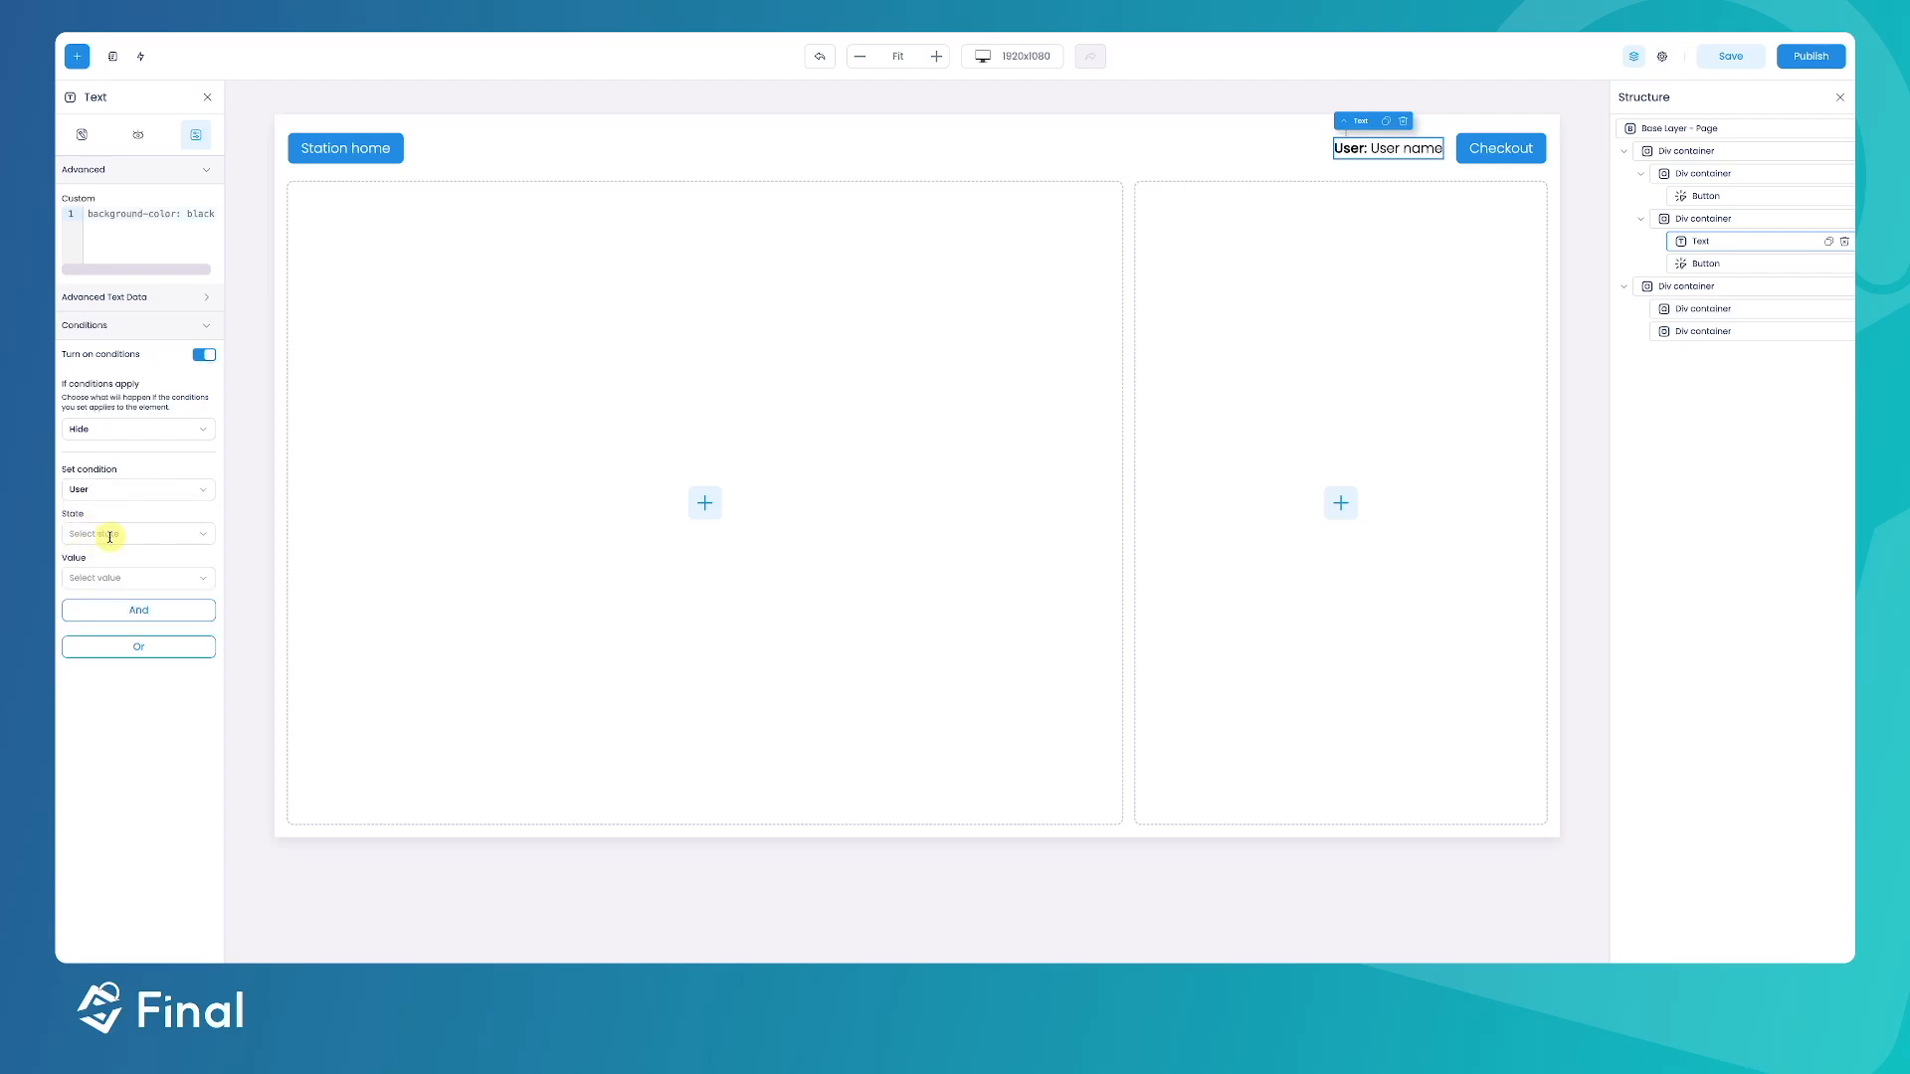
{"action": "left_click", "coordinate": [95, 535]}
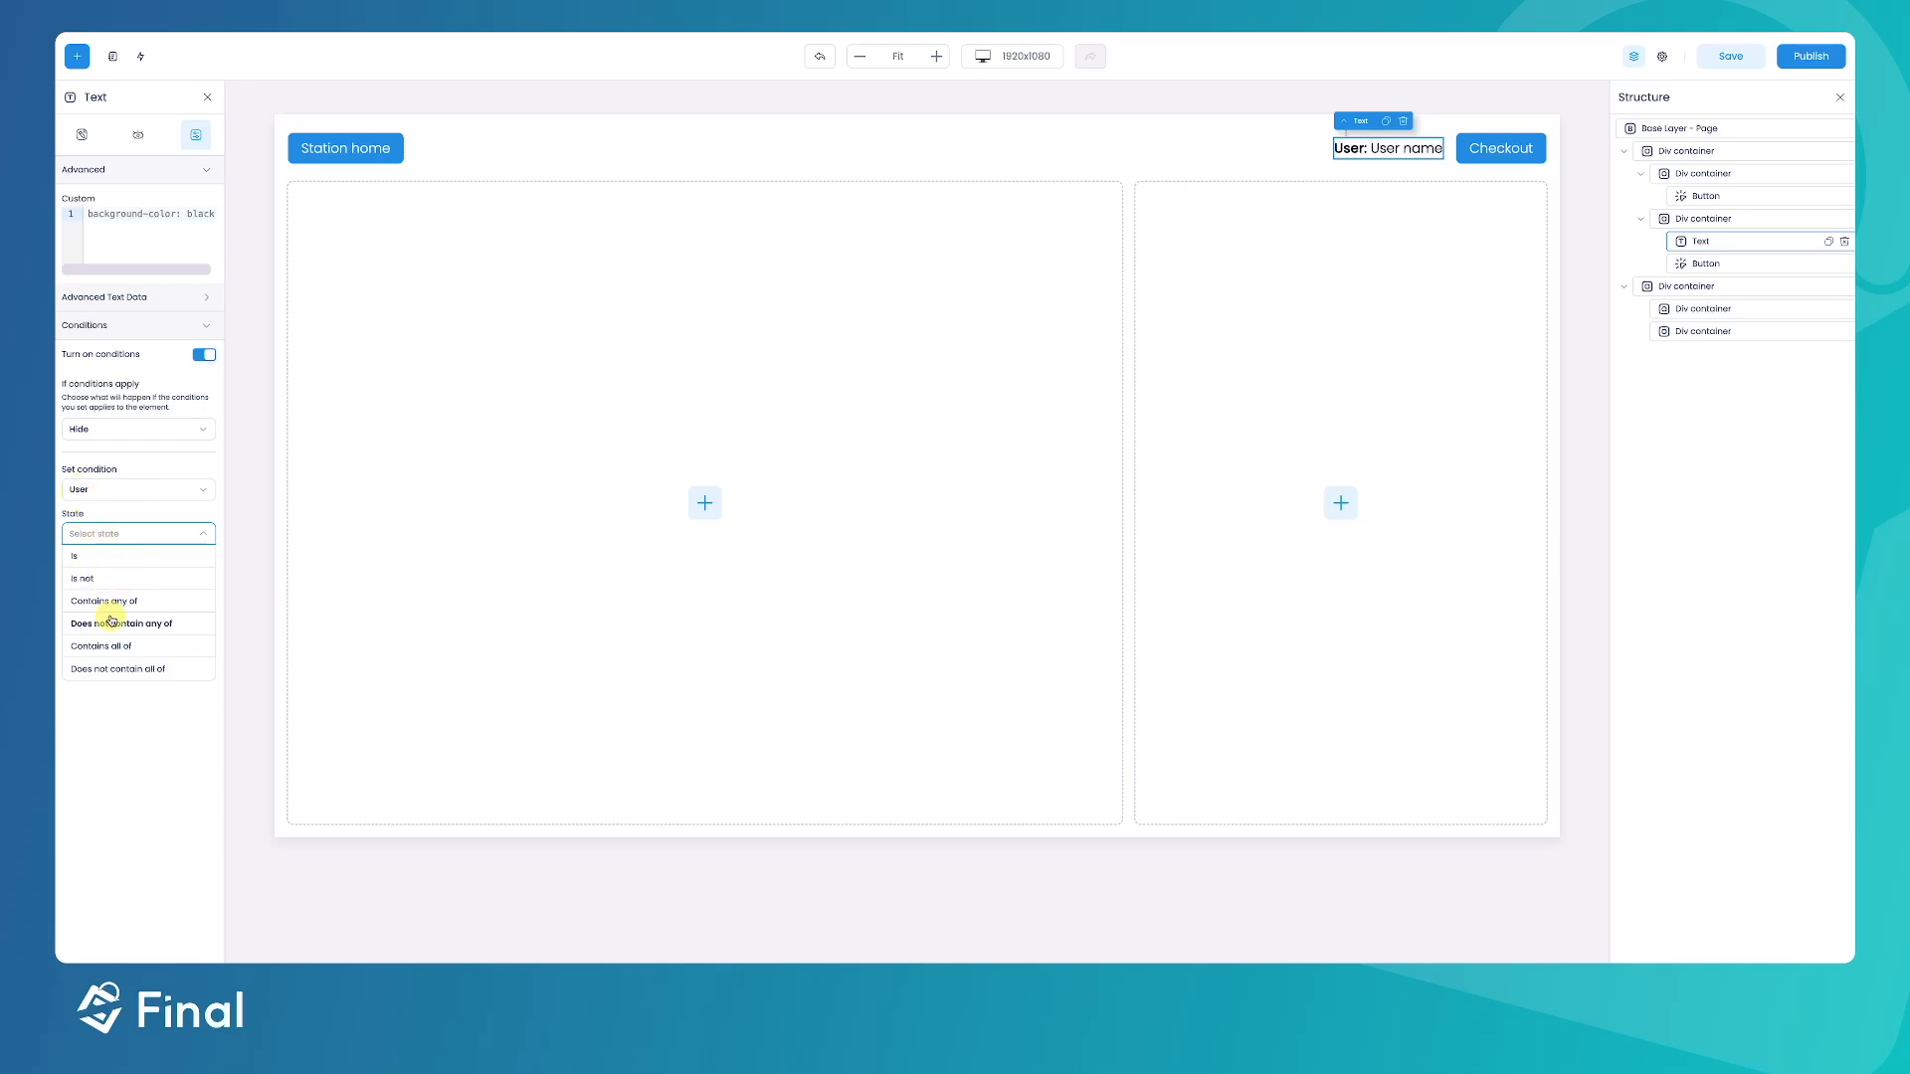
{"action": "left_click", "coordinate": [105, 557]}
{"action": "left_click", "coordinate": [103, 578]}
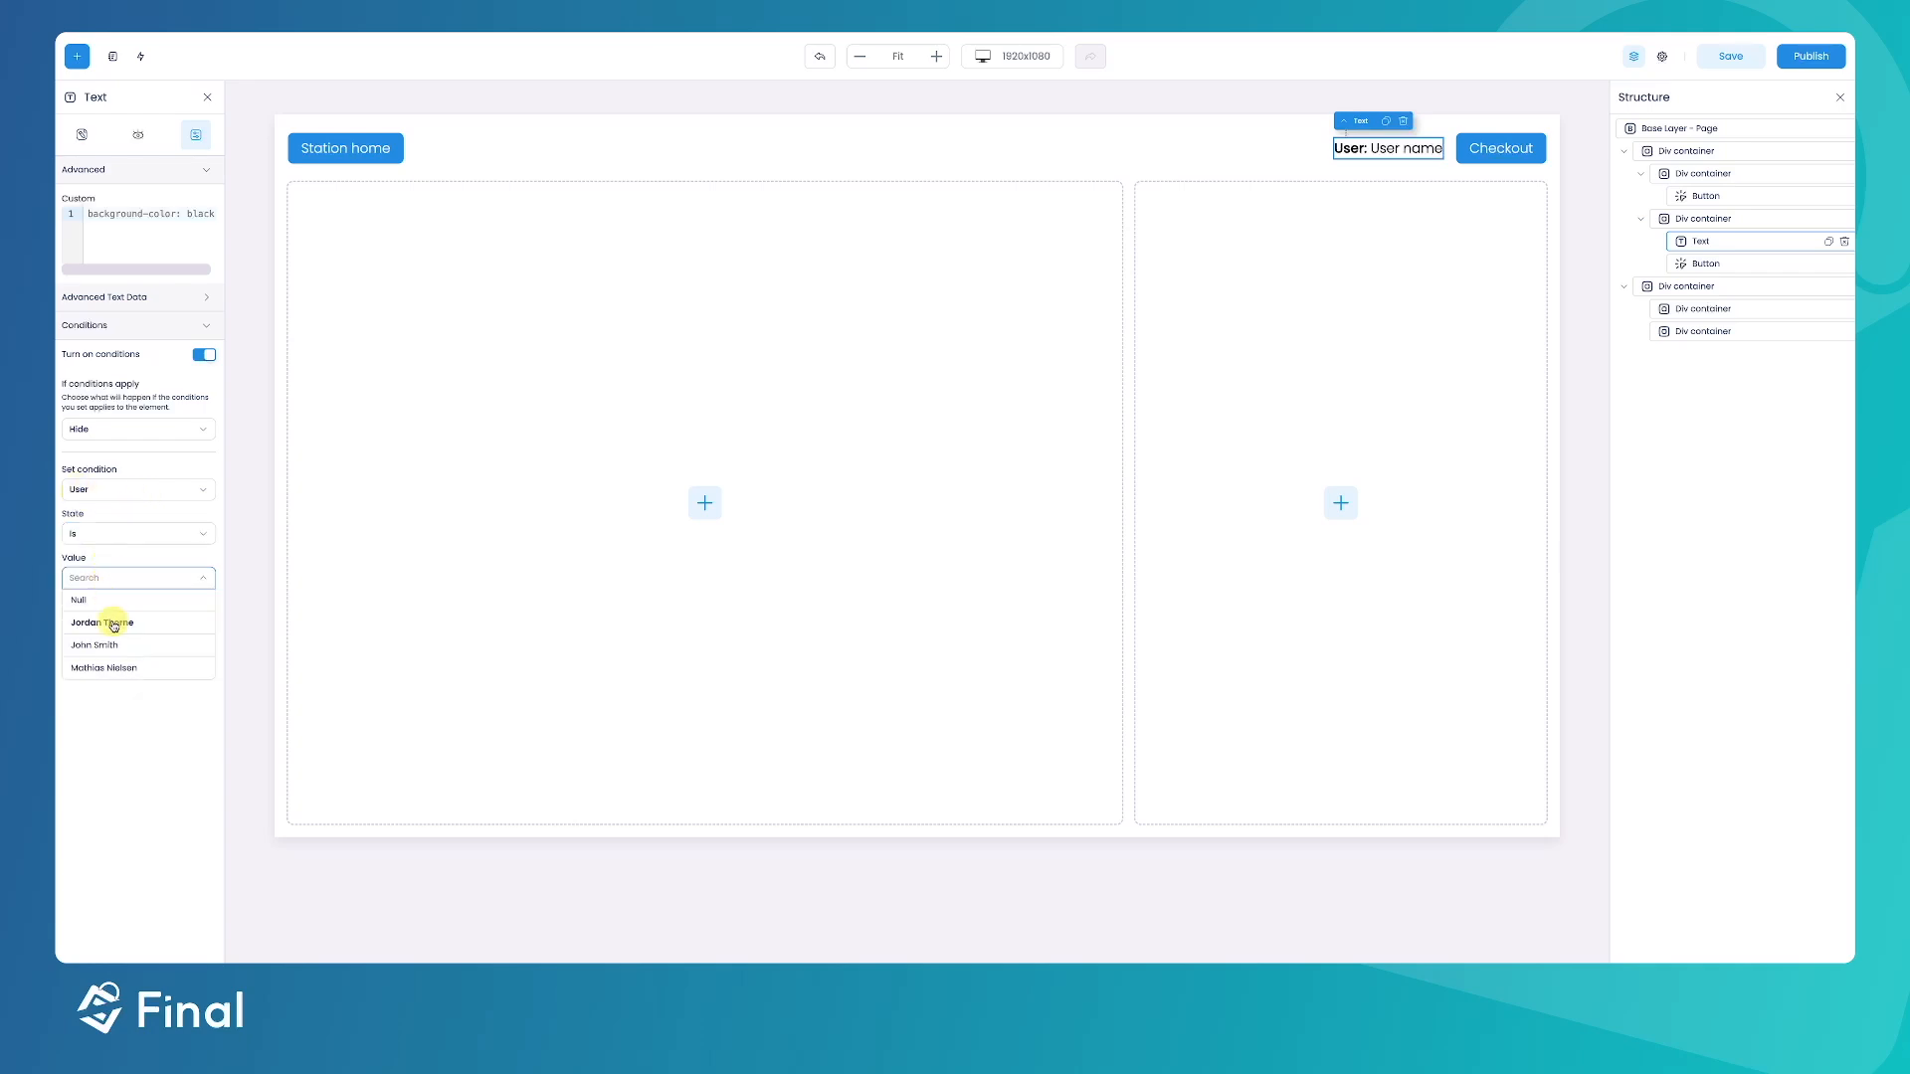
{"action": "left_click", "coordinate": [109, 668]}
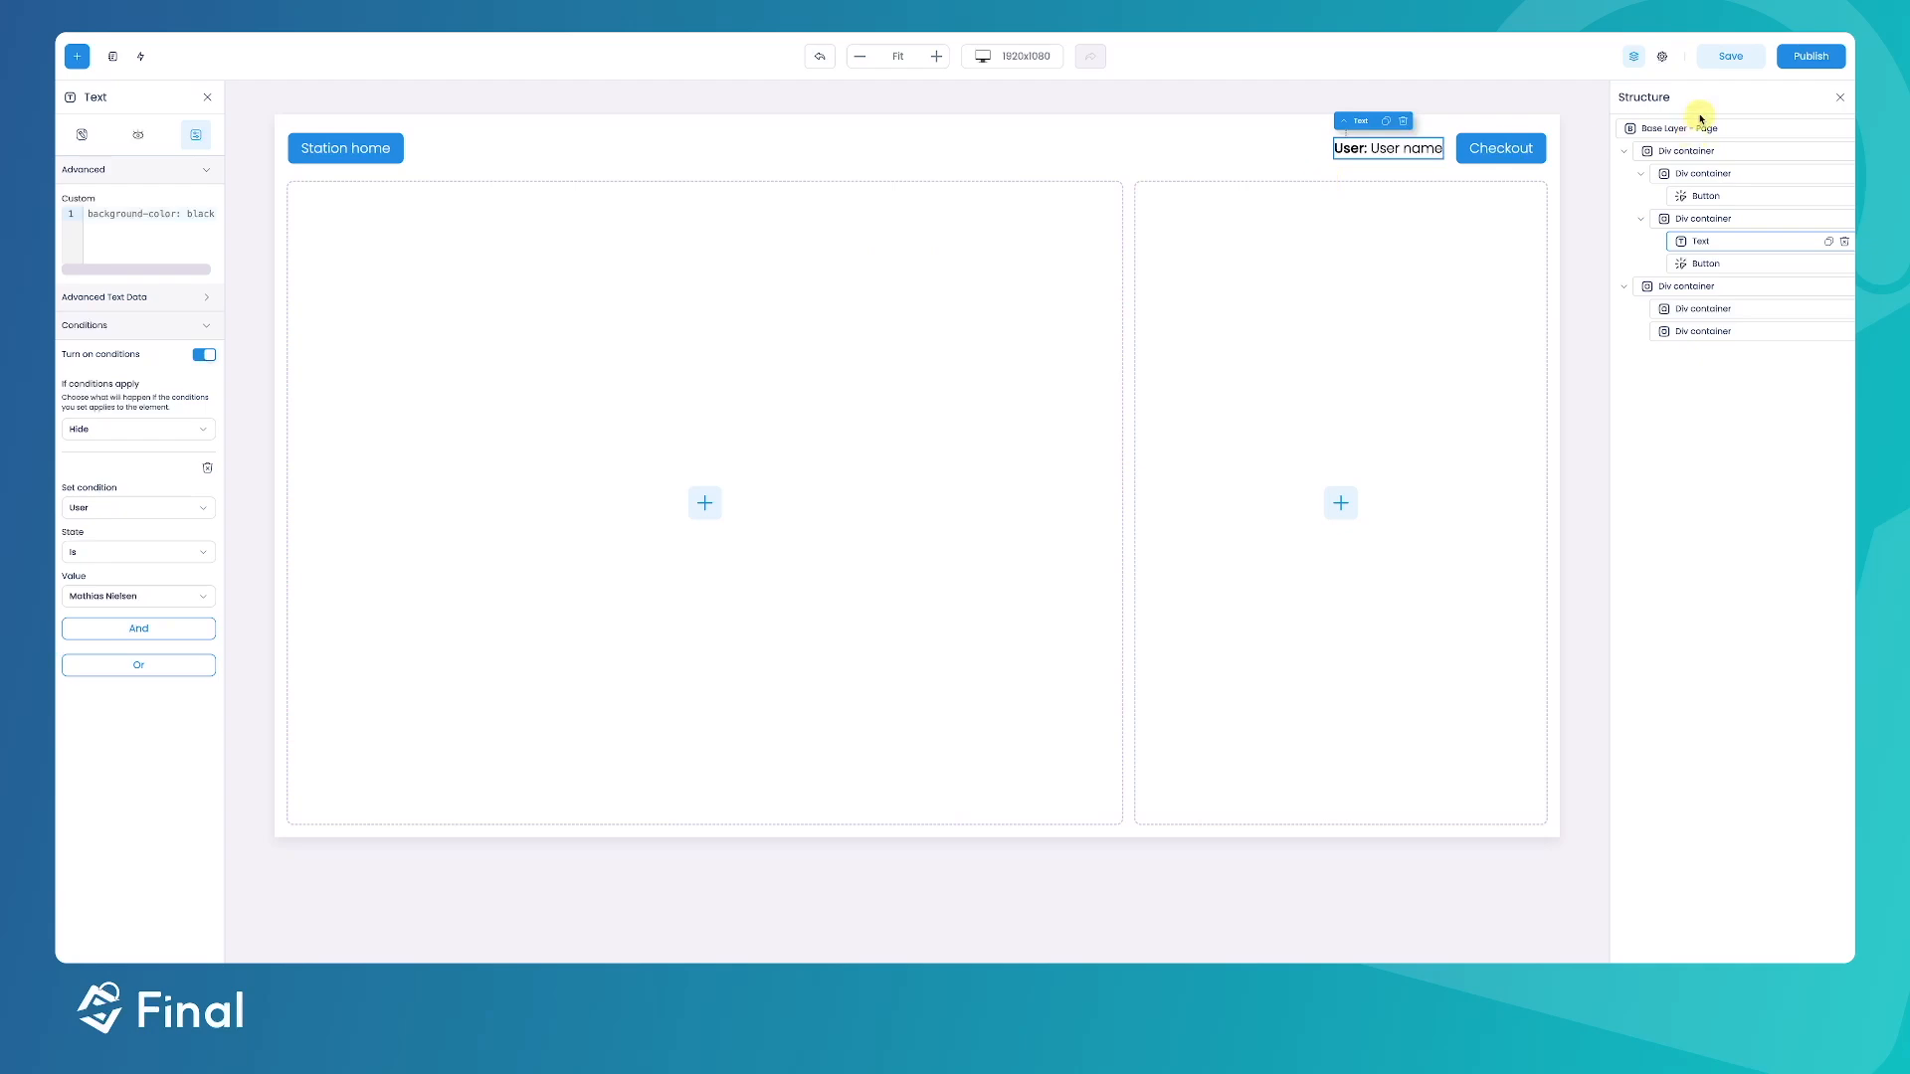
Step: Save the build and publish it as version 0.0.4 with a changelog saying "Hide if user is" plus the user's first name
{"action": "left_click", "coordinate": [1730, 60]}
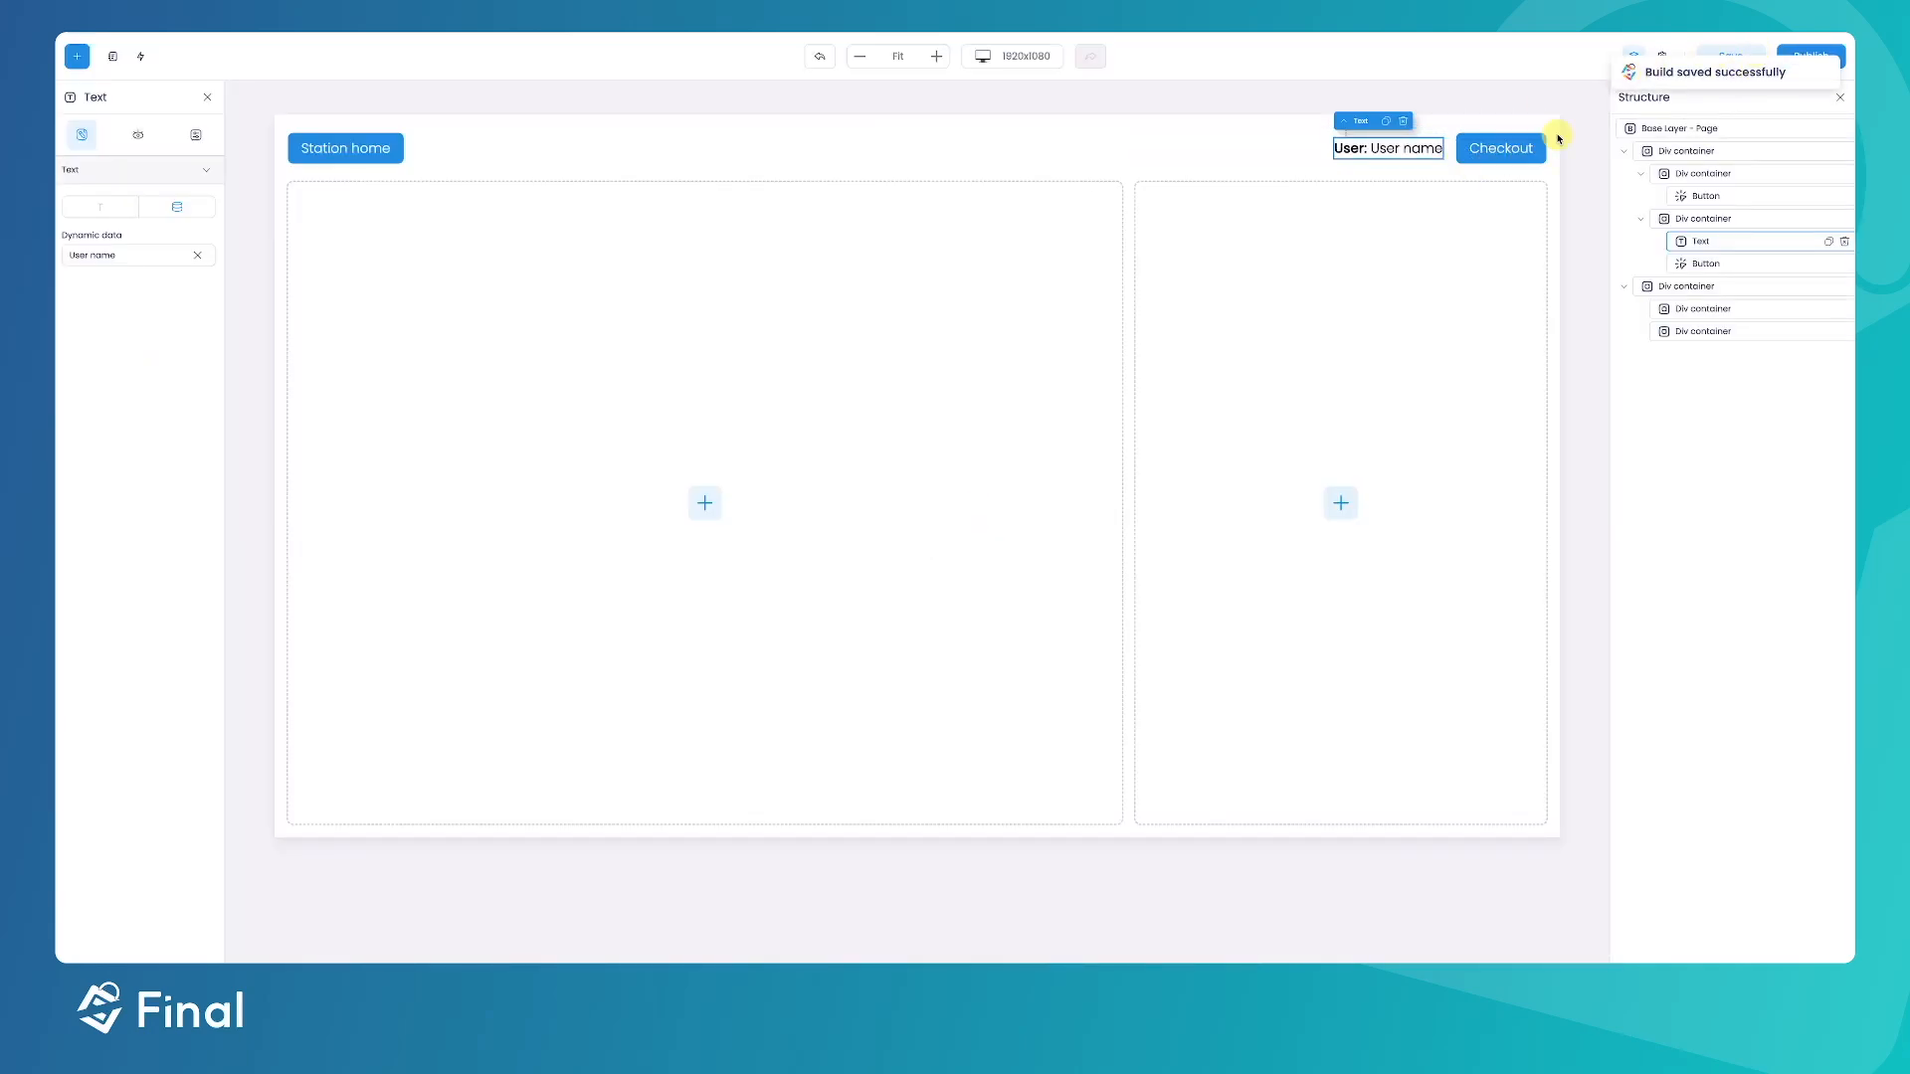
{"action": "left_click", "coordinate": [1808, 45]}
{"action": "left_click", "coordinate": [912, 538]}
{"action": "type", "text": "Hic"}
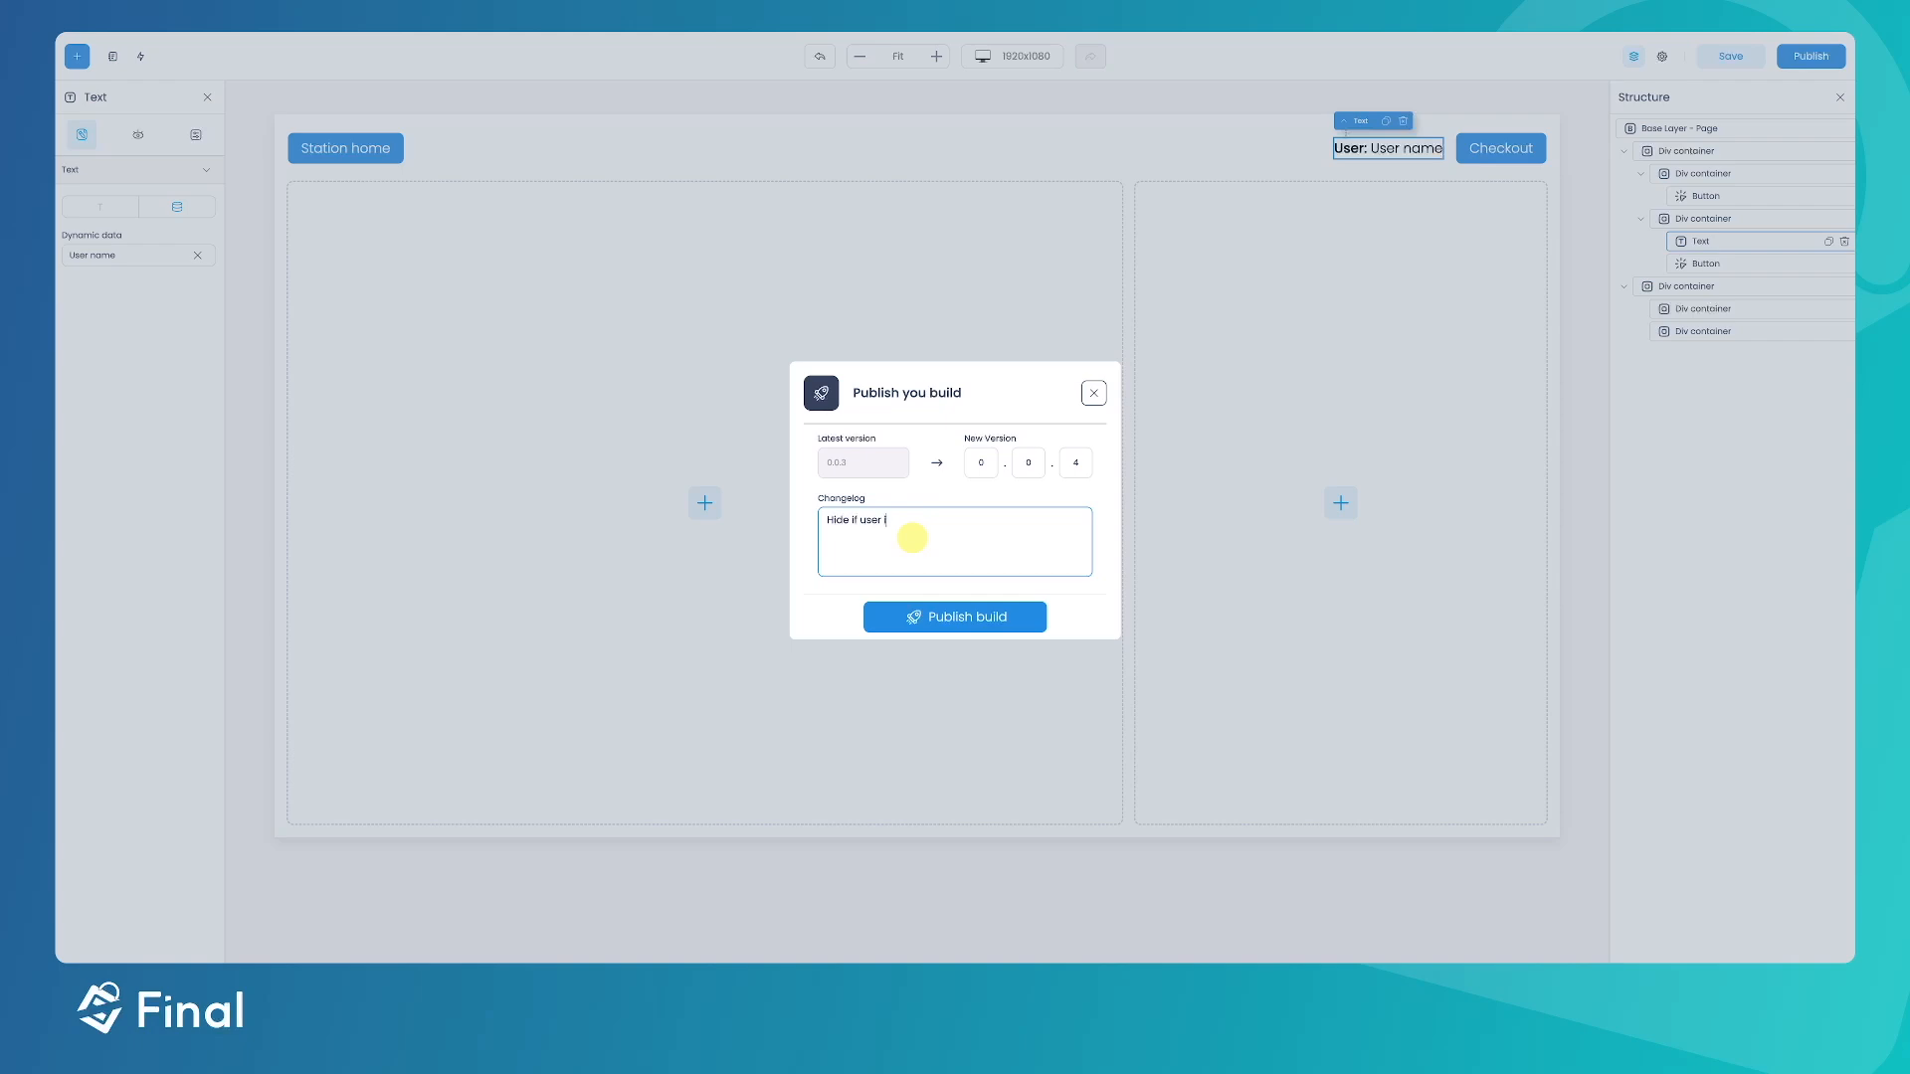
{"action": "left_click", "coordinate": [965, 623]}
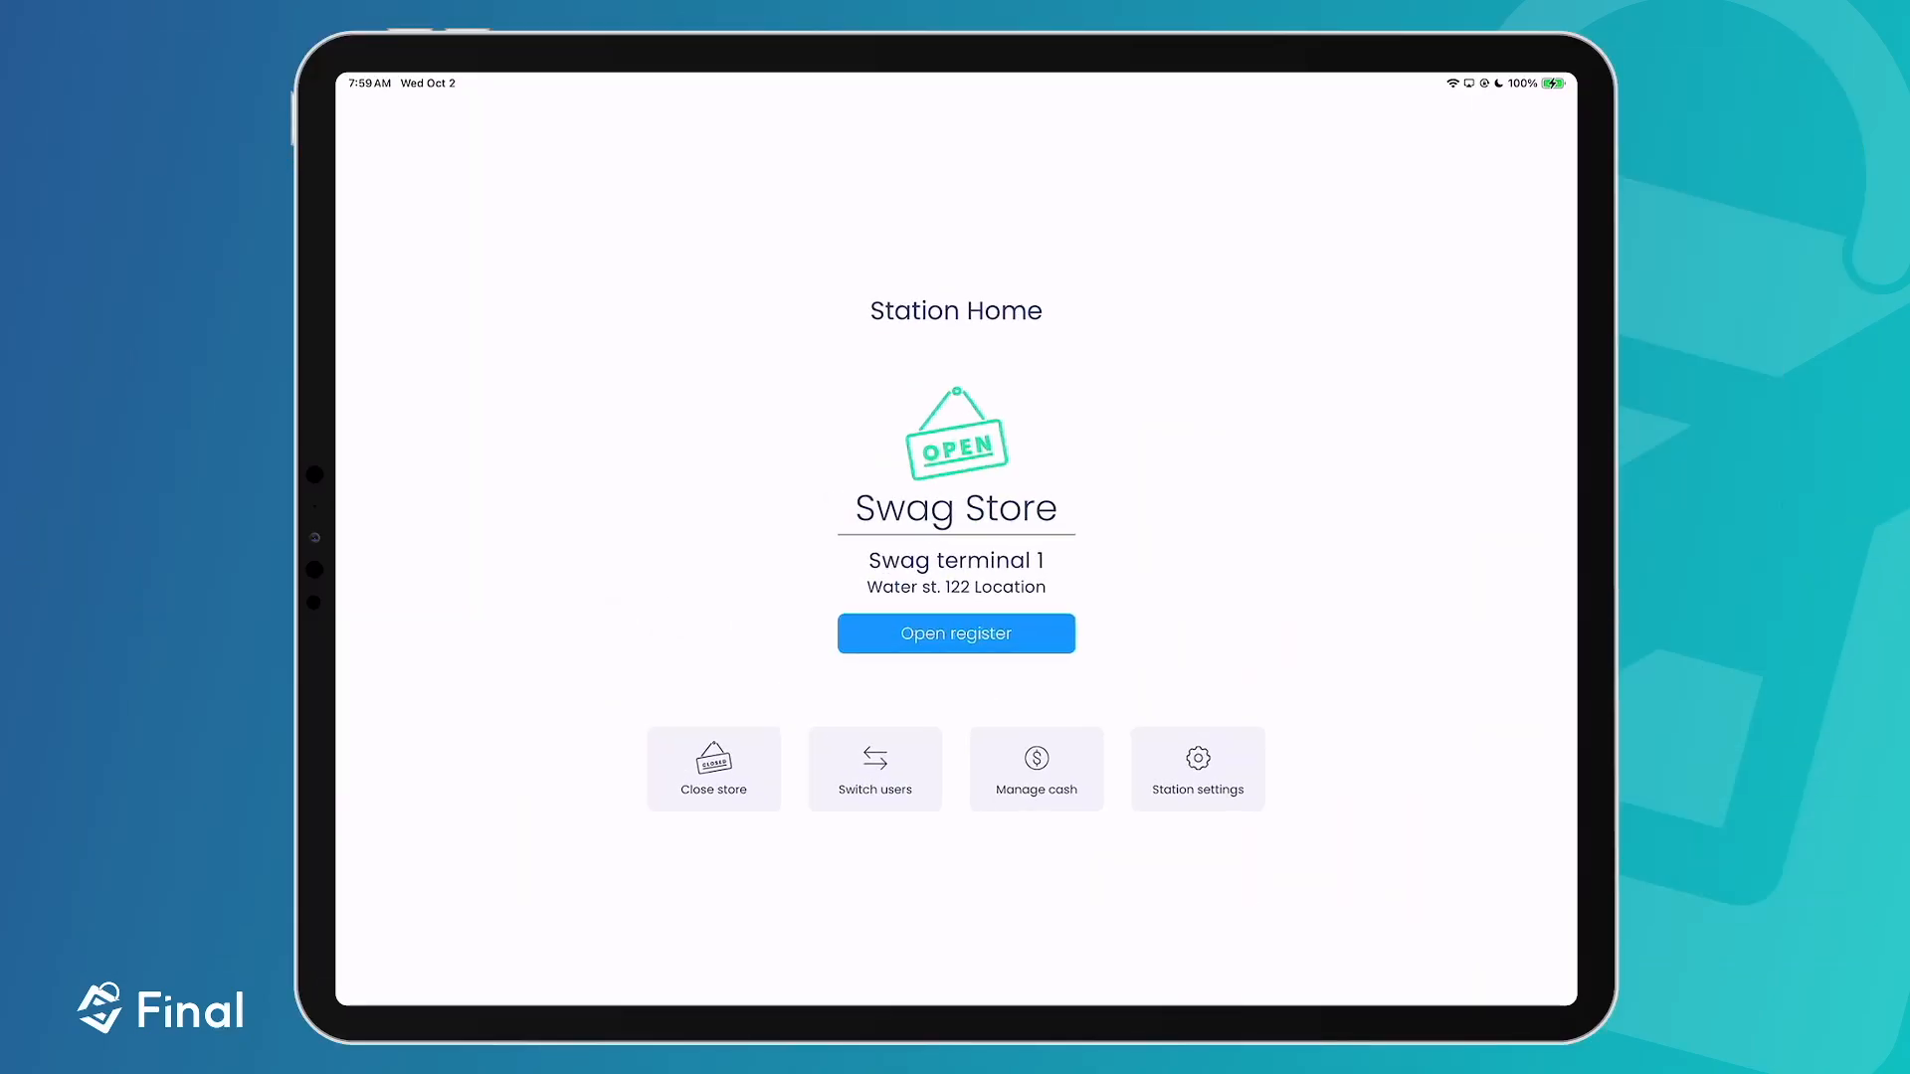
Step: Upgrade the iPad station to build version 0.0.4 and open the register to check the conditional header text
{"action": "left_click", "coordinate": [1198, 769]}
{"action": "left_click", "coordinate": [664, 458]}
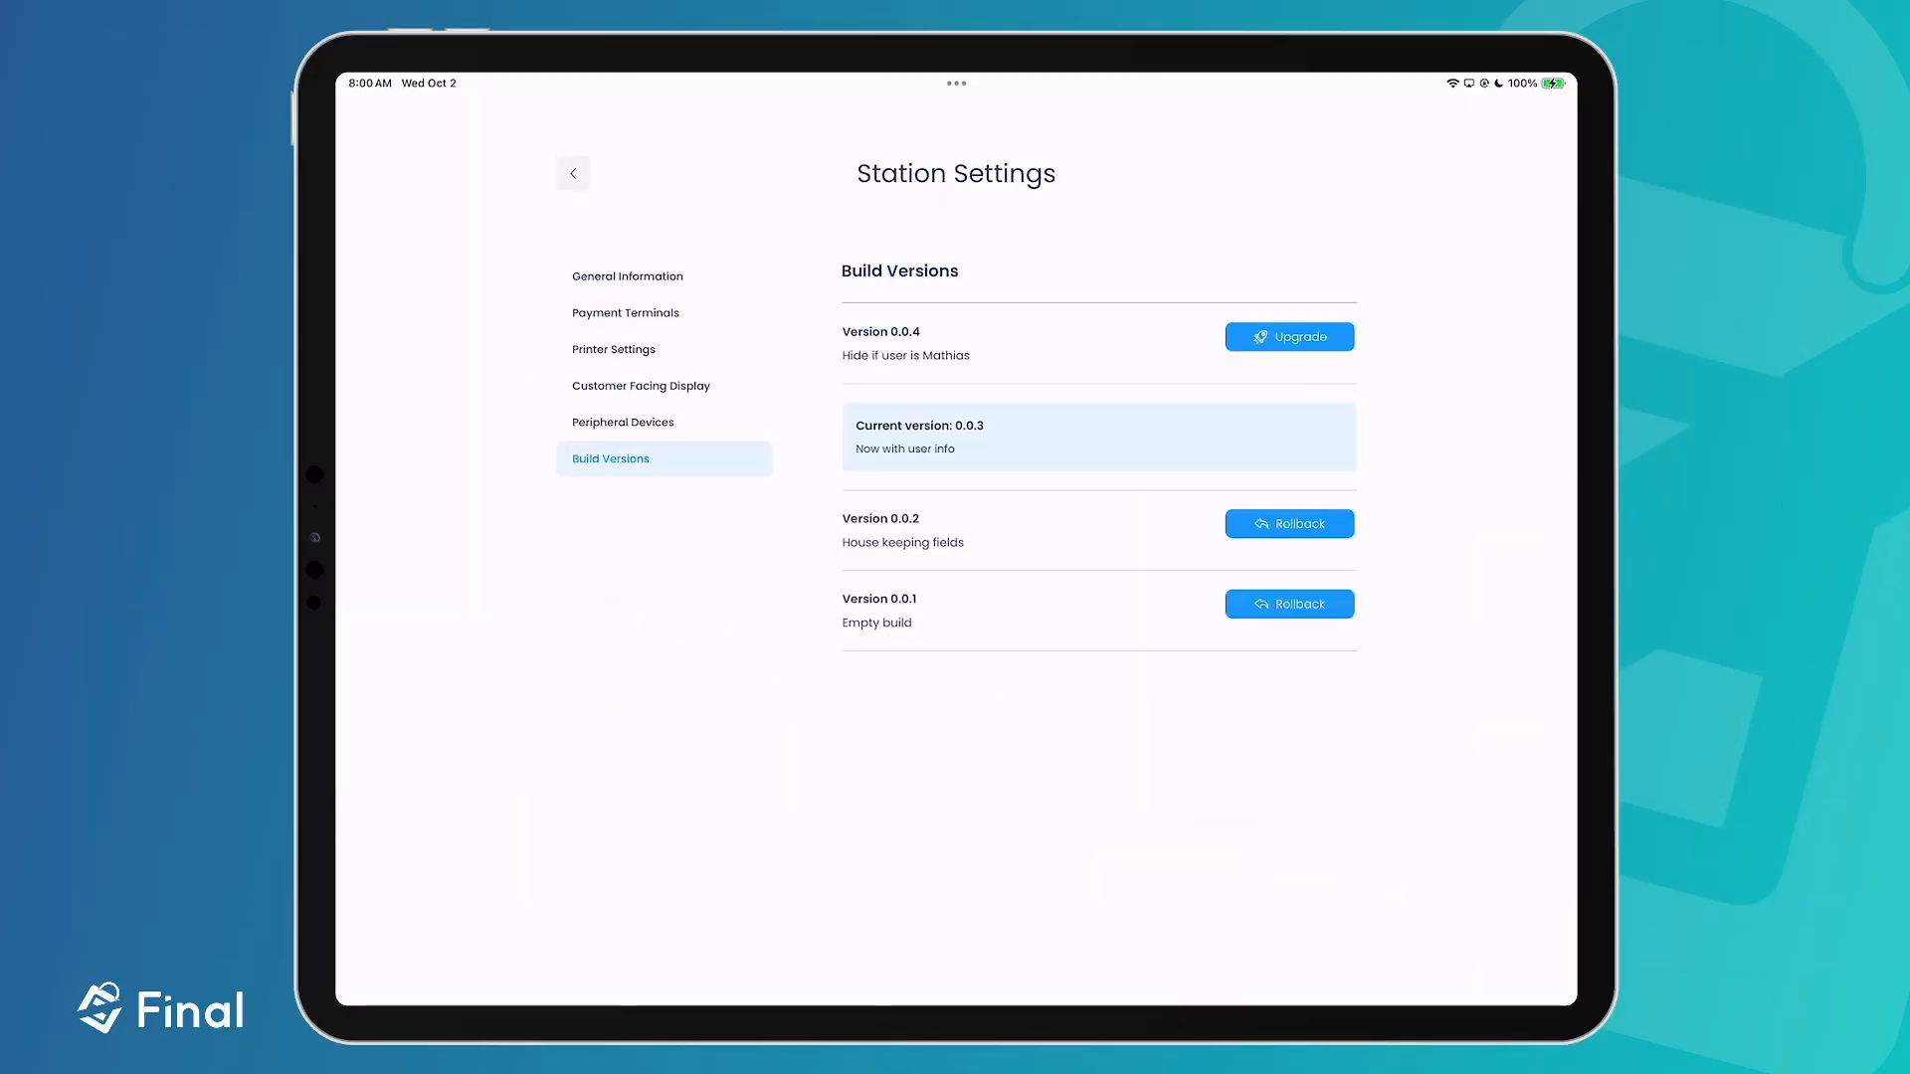
{"action": "left_click", "coordinate": [1289, 337]}
{"action": "left_click", "coordinate": [573, 174]}
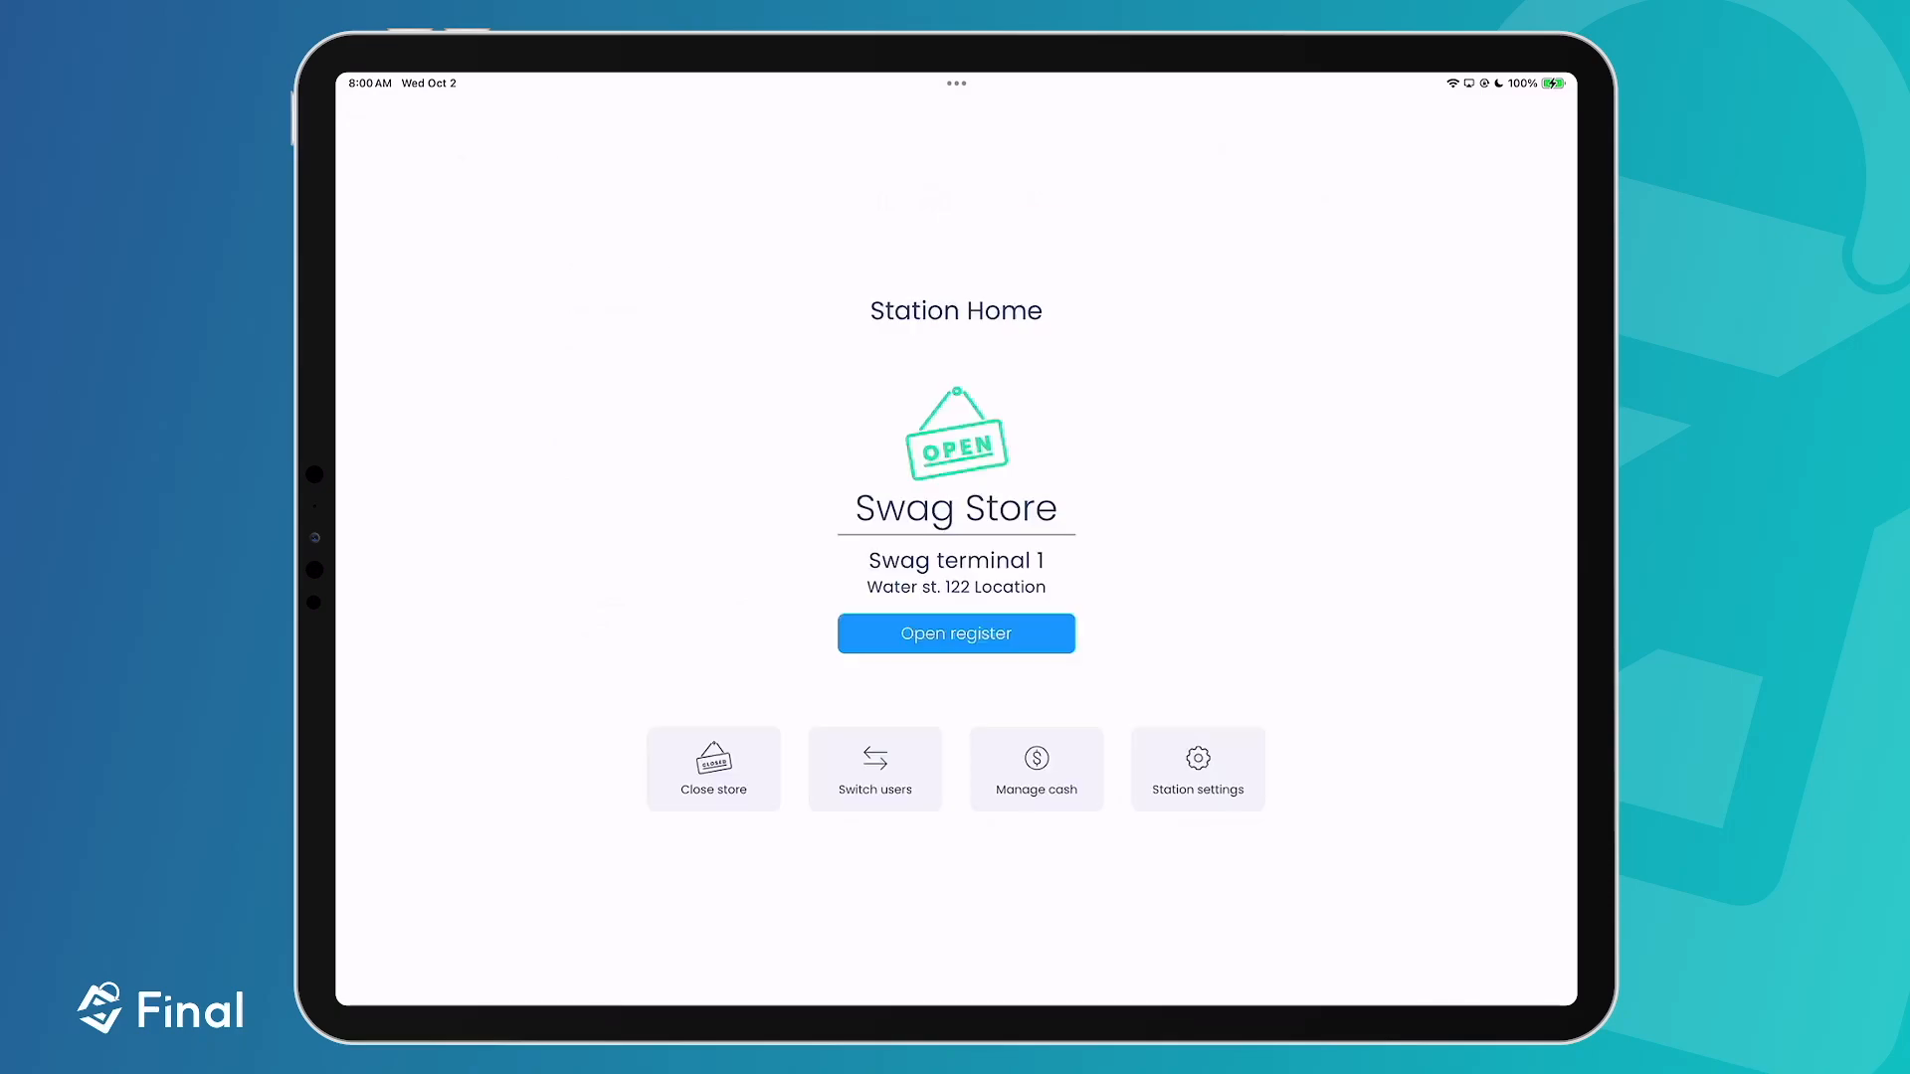
{"action": "left_click", "coordinate": [956, 633]}
Step: Switch the station to the first listed owner by entering the PIN and open the register to check the header
{"action": "left_click", "coordinate": [875, 769]}
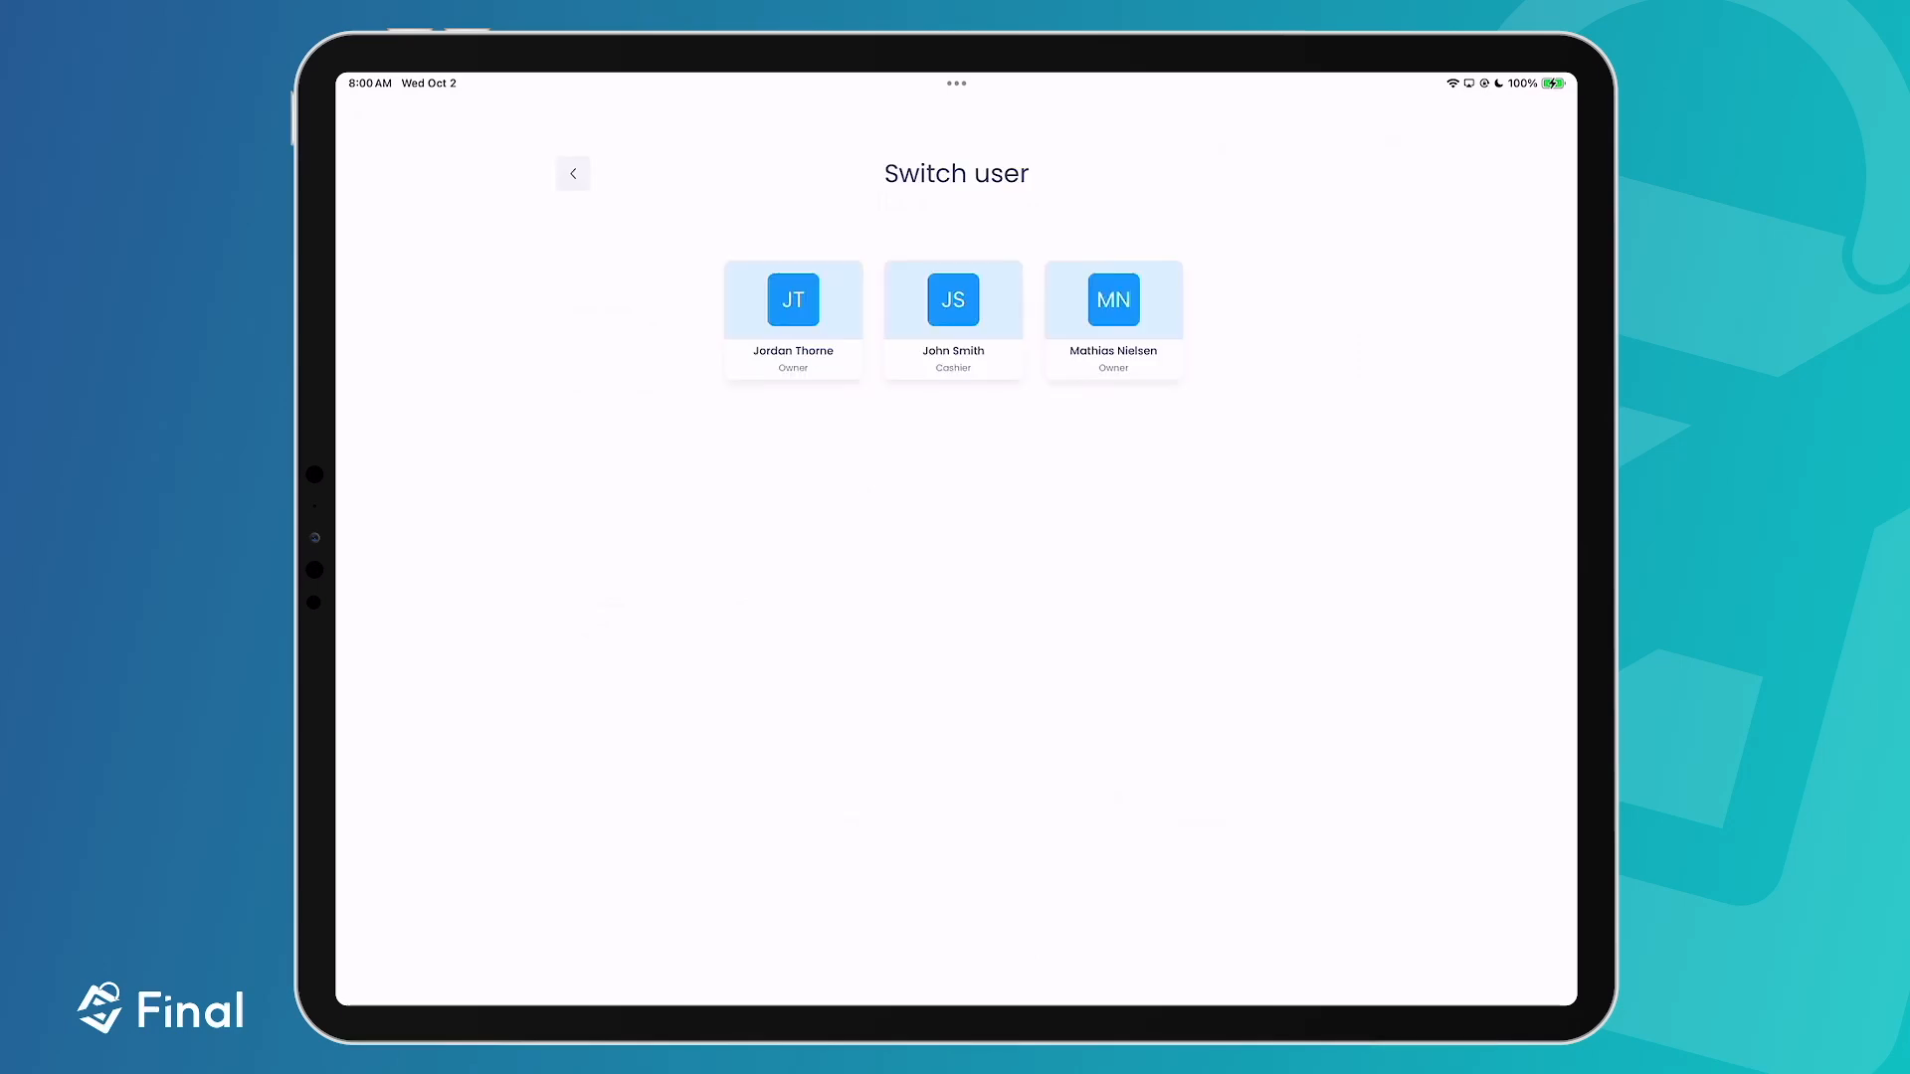
{"action": "left_click", "coordinate": [793, 319]}
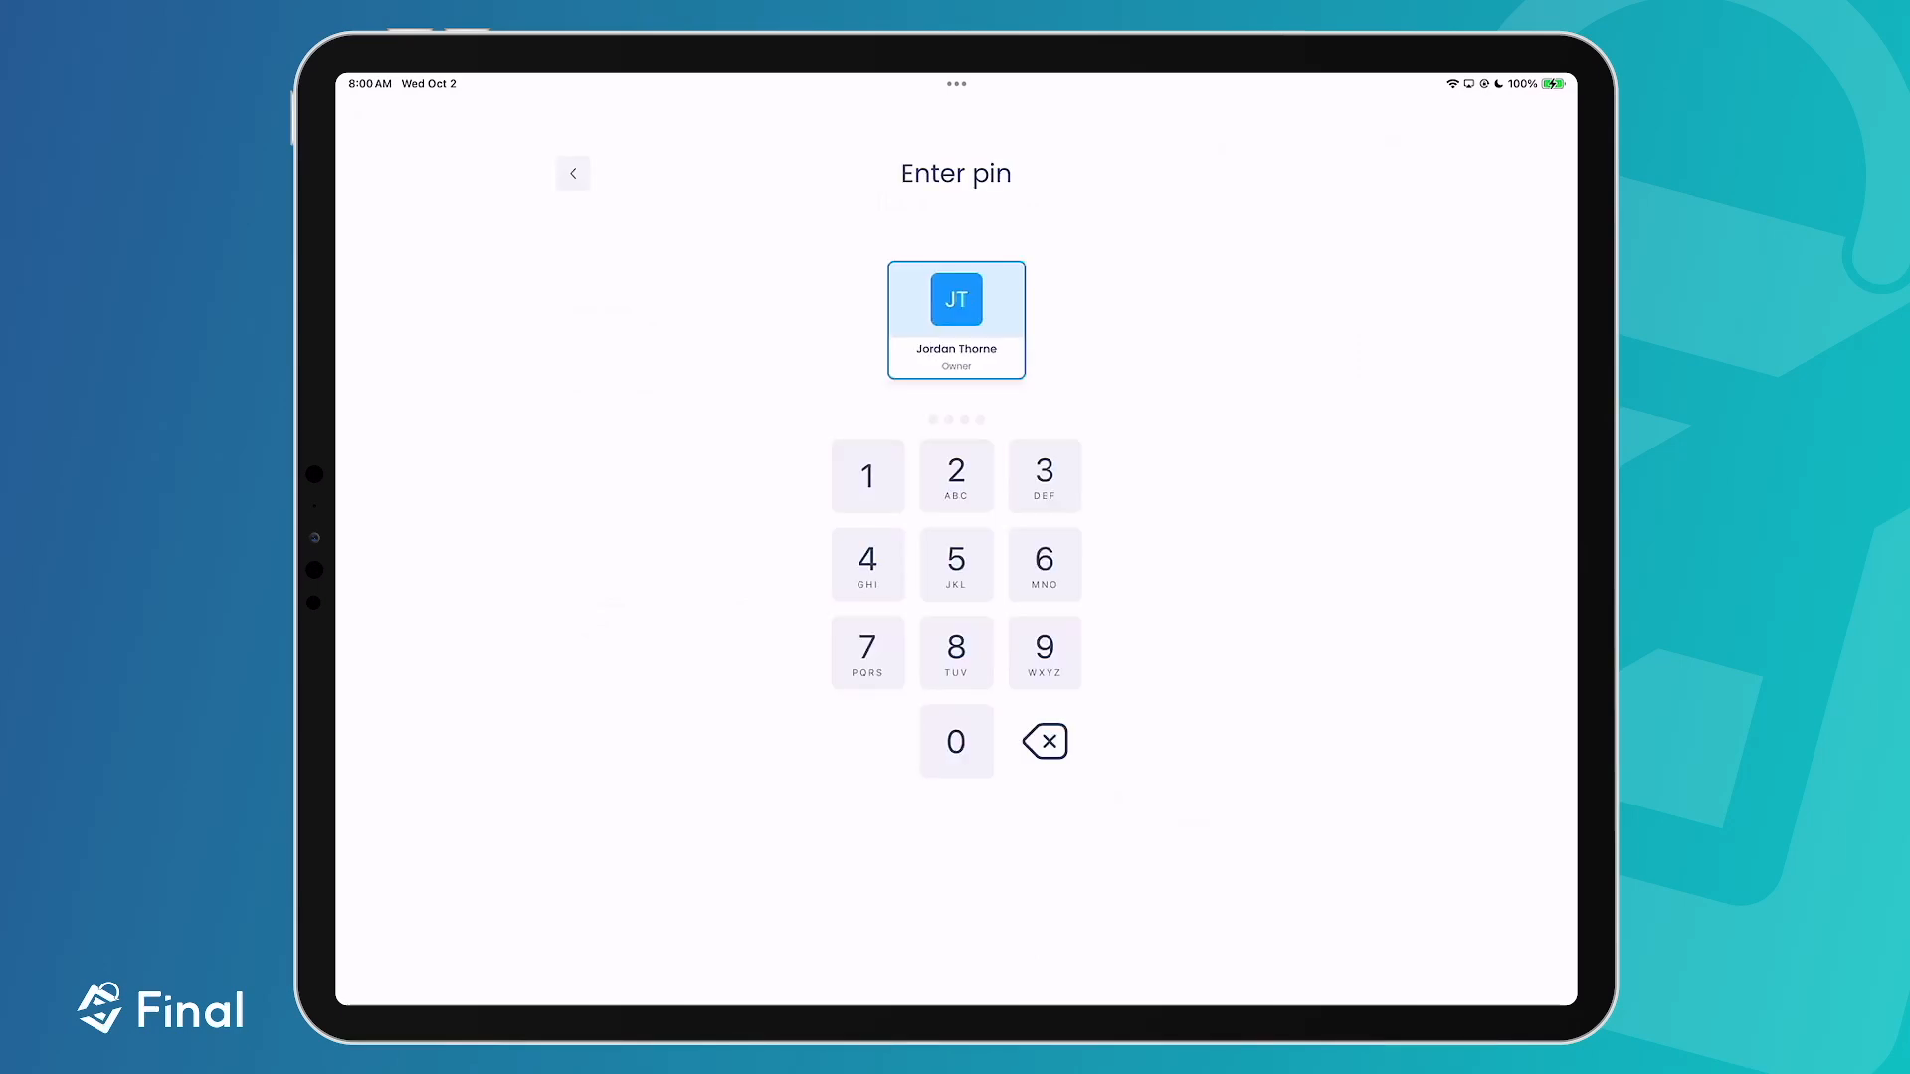
{"action": "left_click", "coordinate": [956, 741]}
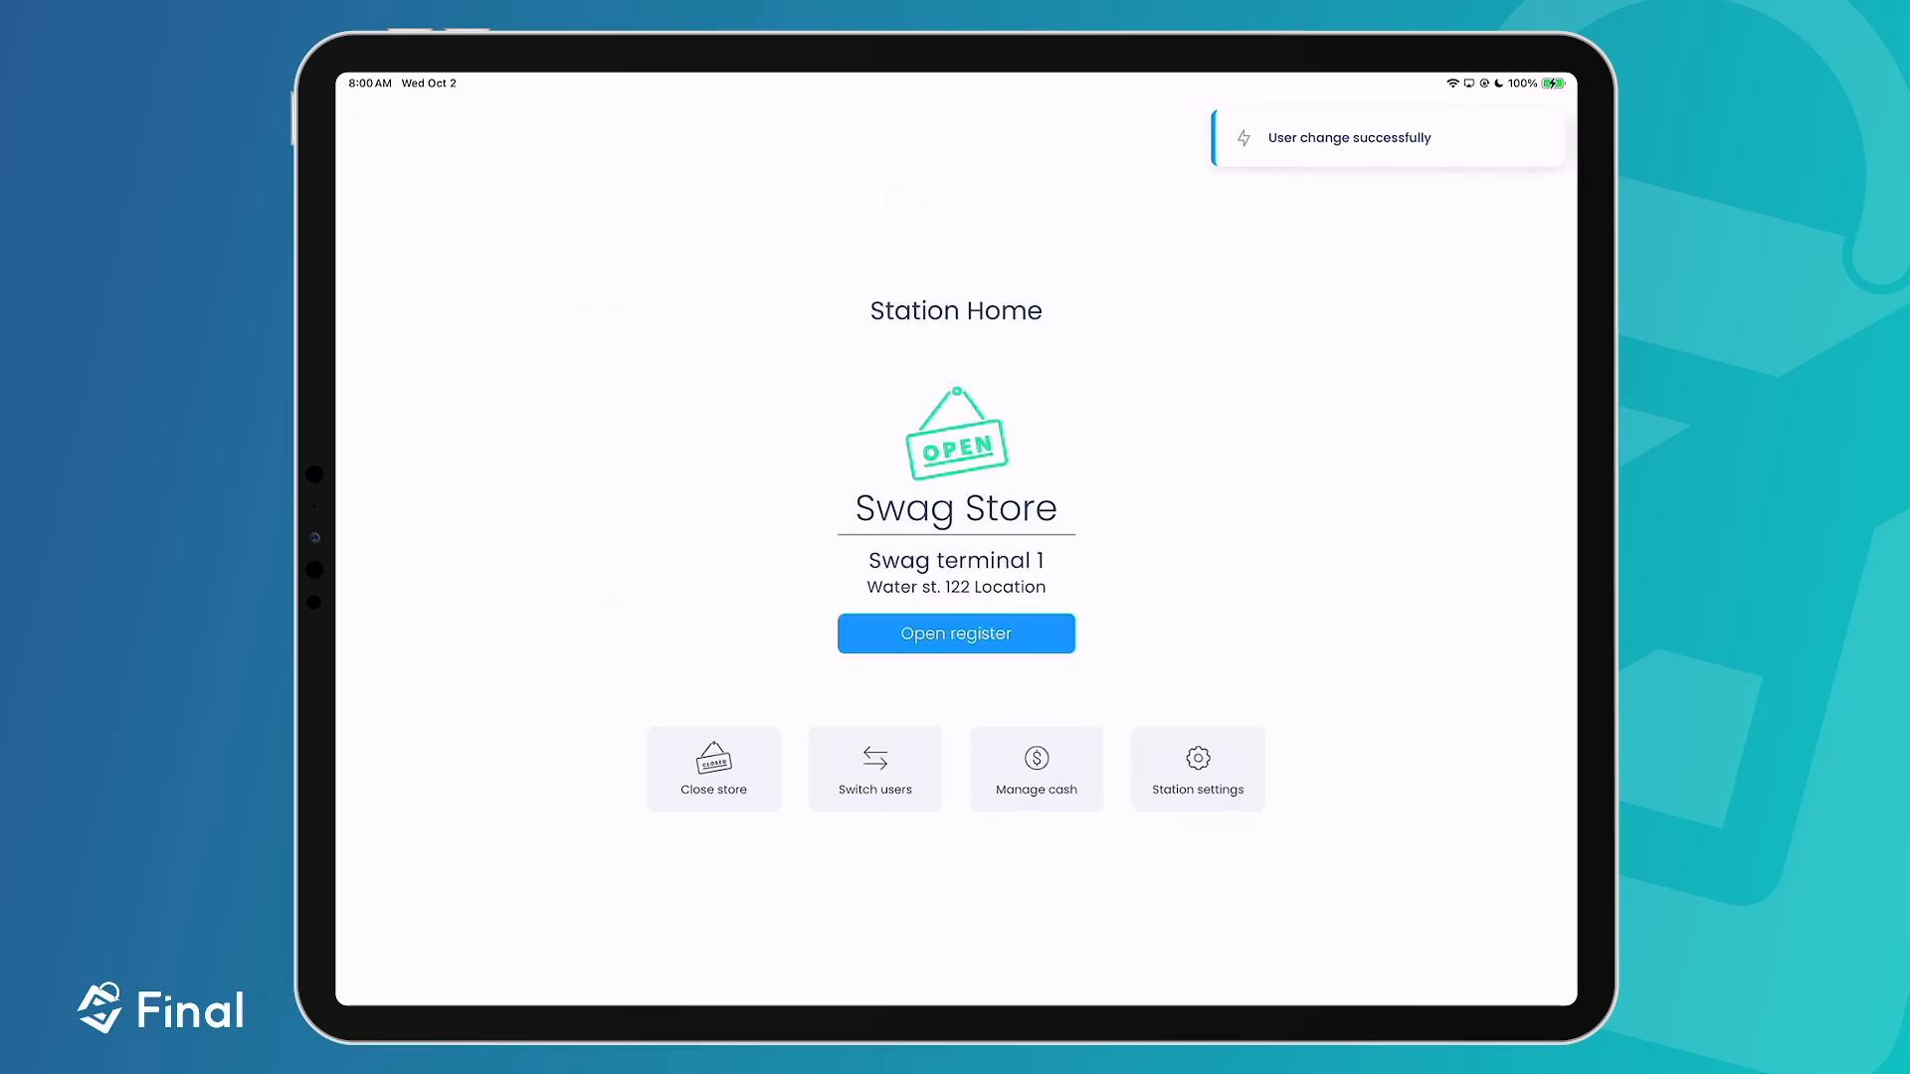
{"action": "left_click", "coordinate": [1009, 644]}
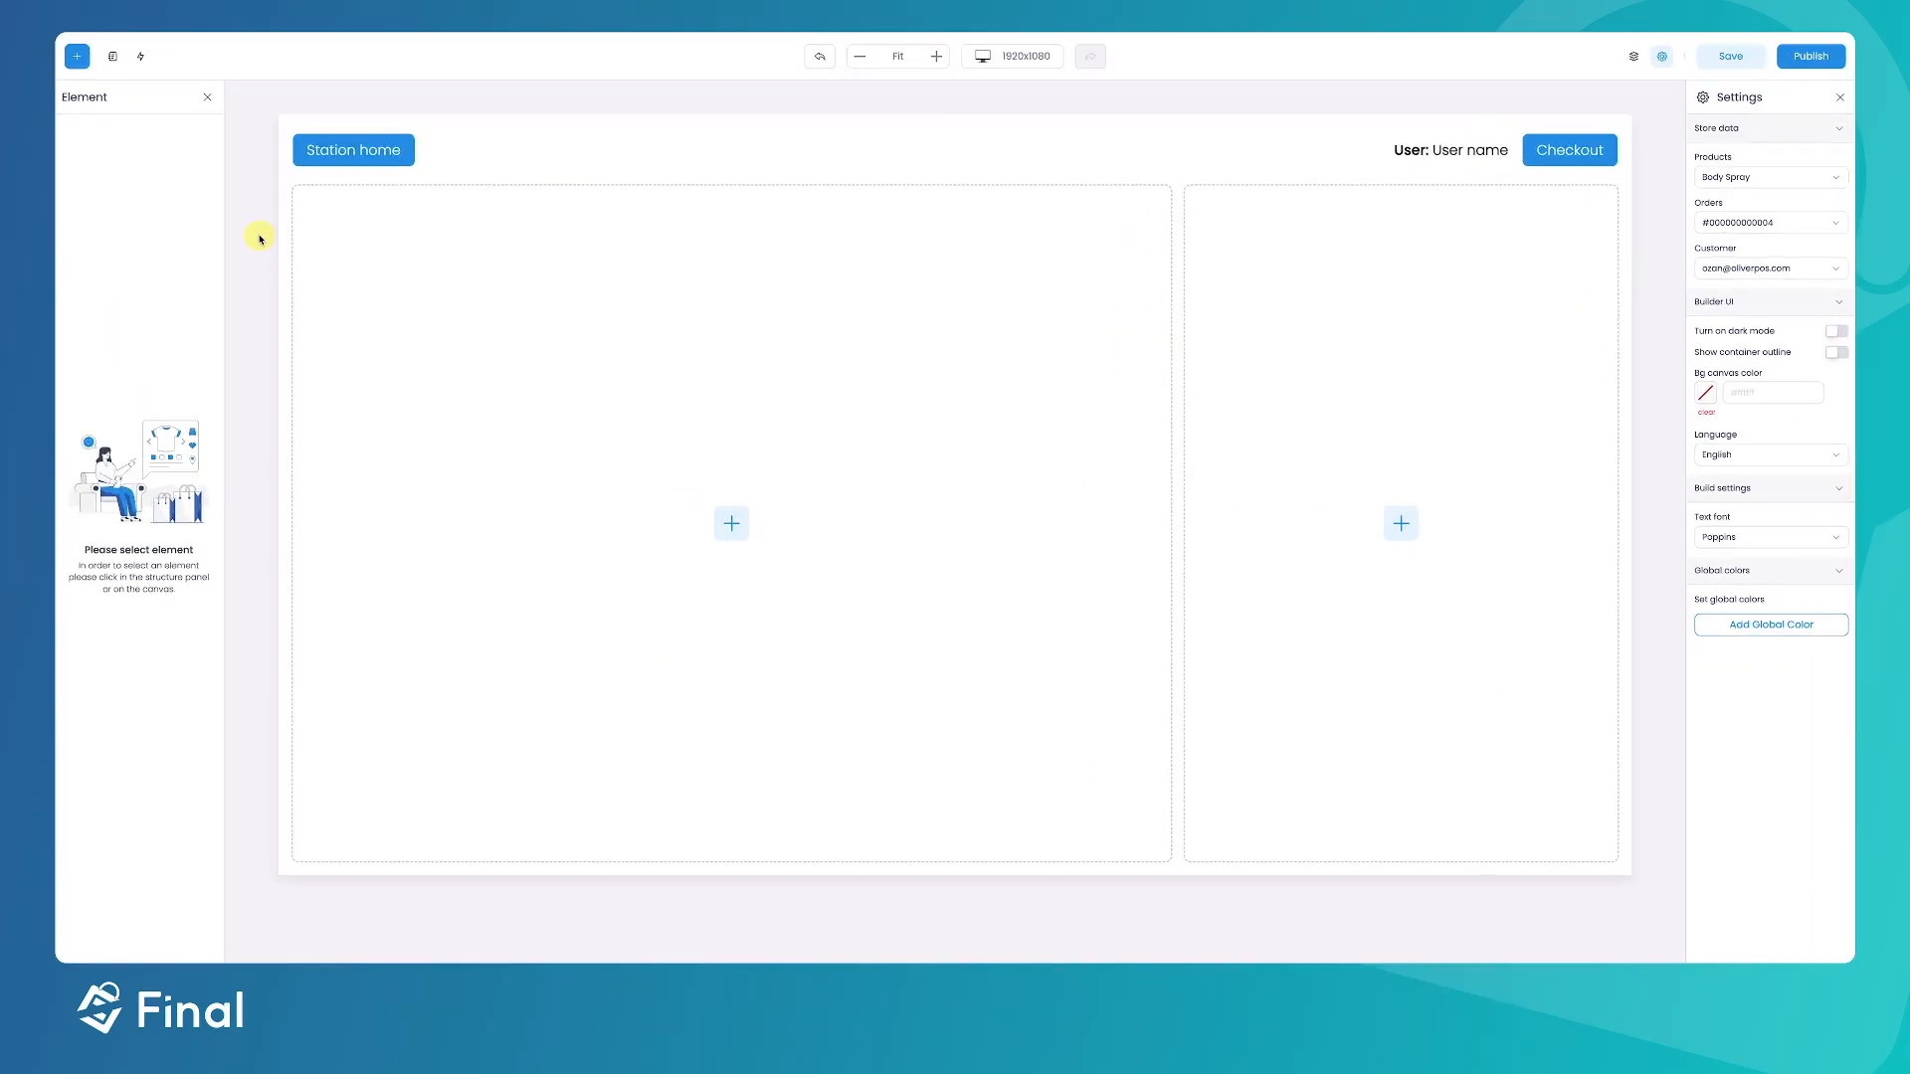
Step: Add a text element to the empty container below the Checkout button and set it to the dynamic Product name value
{"action": "left_click", "coordinate": [77, 55]}
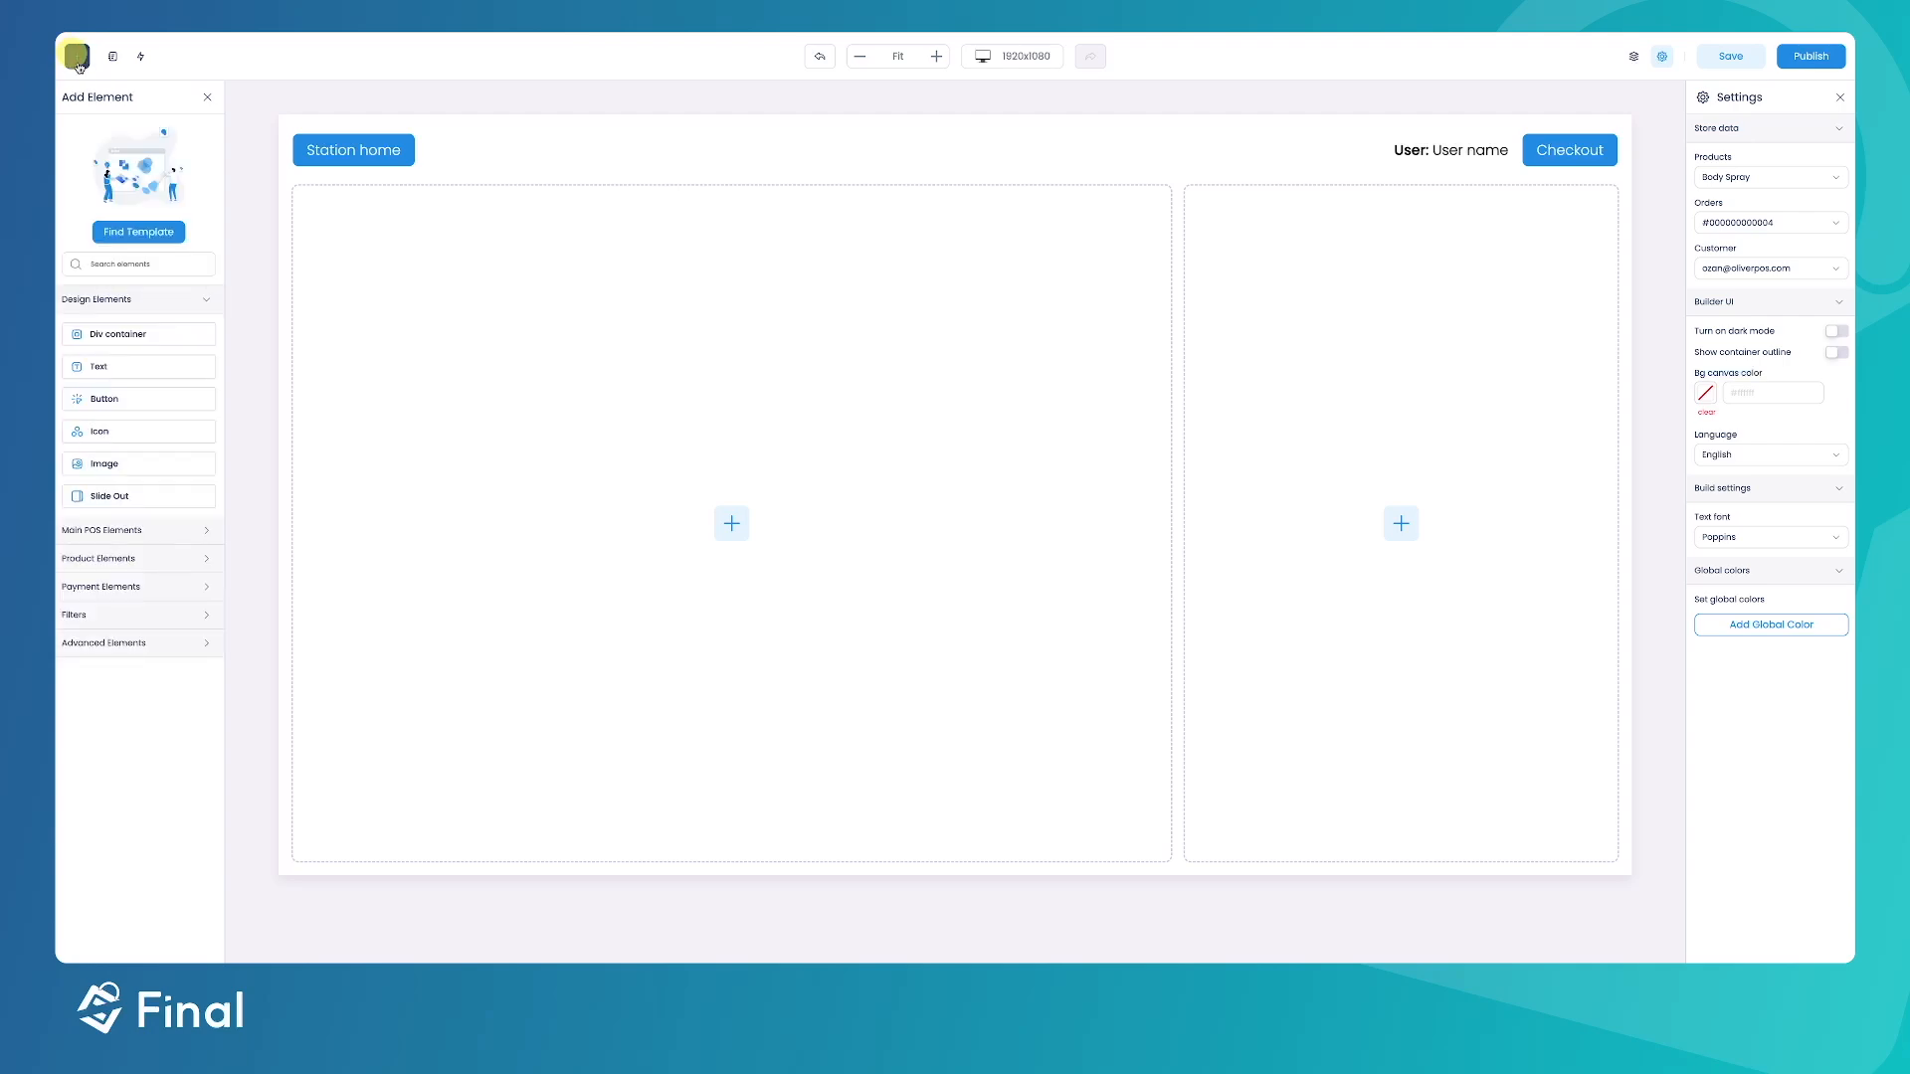
{"action": "left_click_drag", "start_coordinate": [94, 371], "coordinate": [1270, 276]}
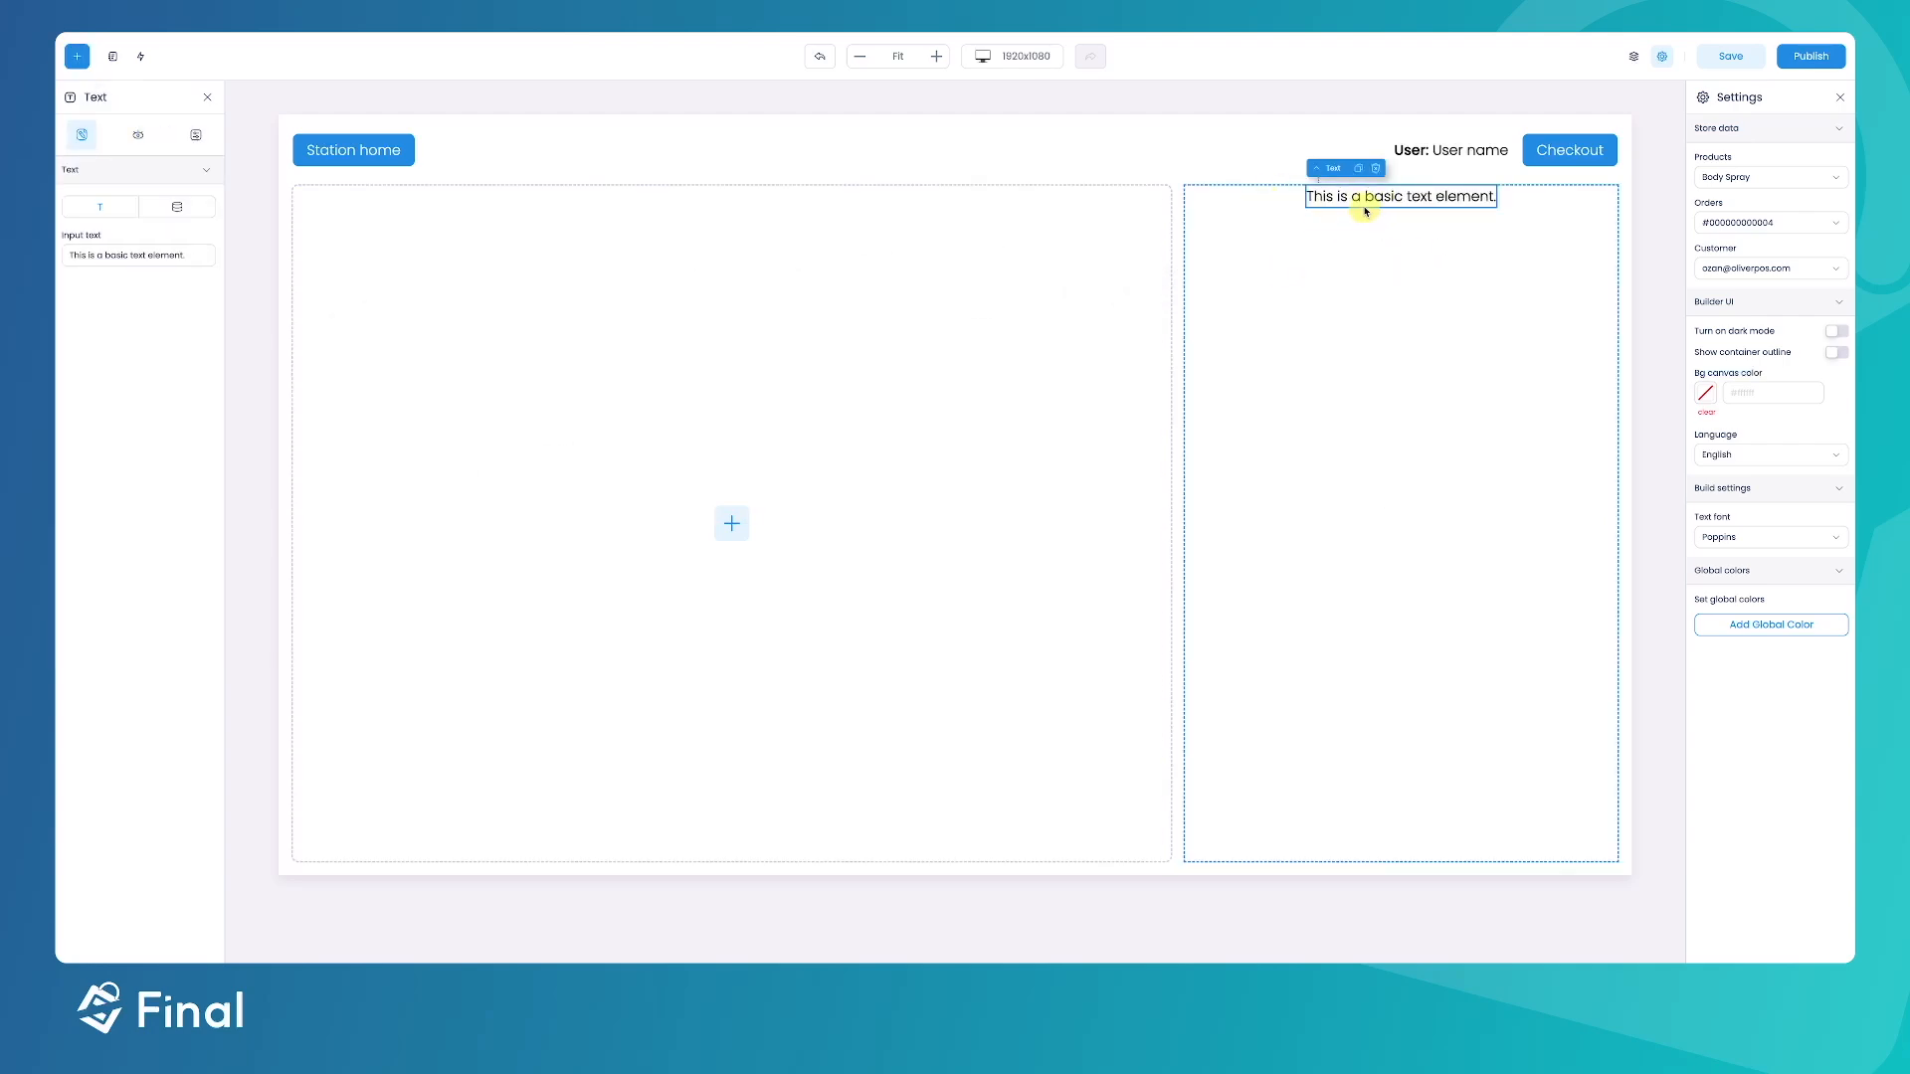
{"action": "left_click", "coordinate": [173, 207]}
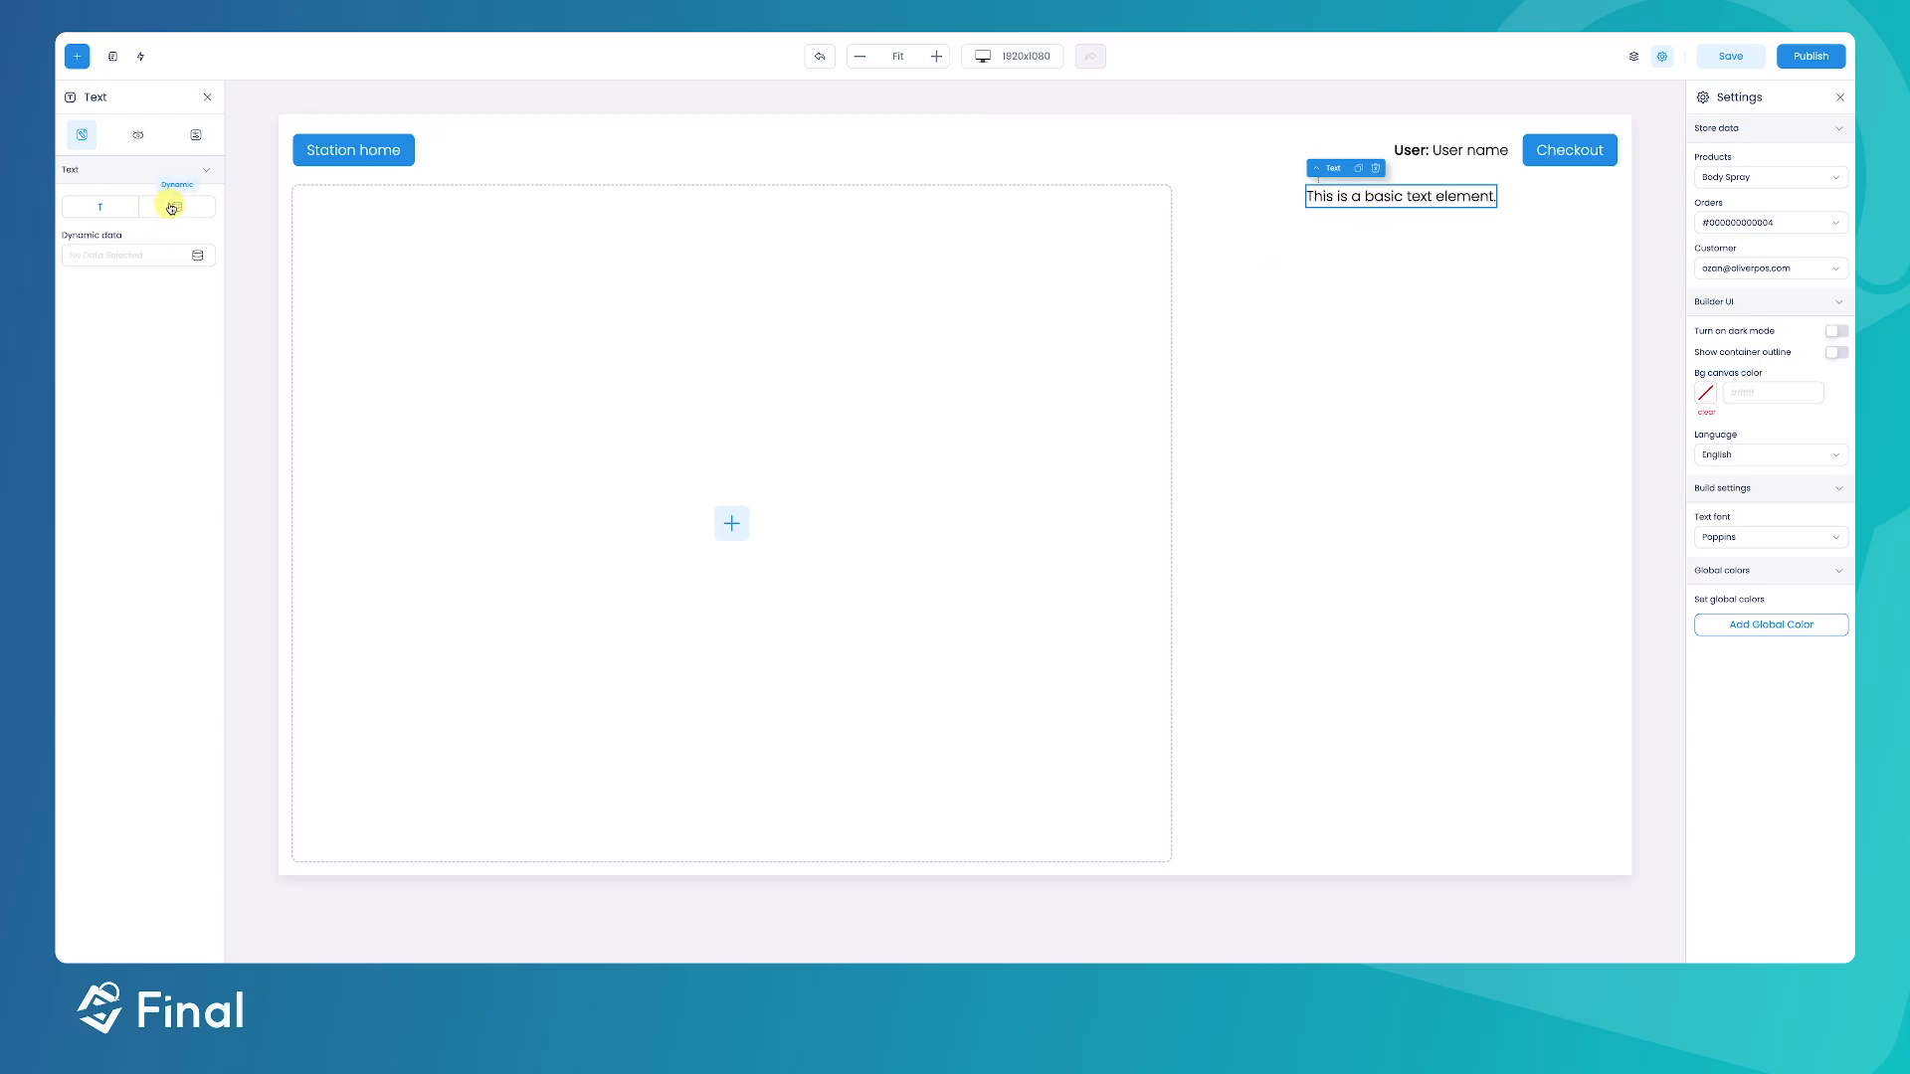
{"action": "left_click", "coordinate": [196, 256]}
{"action": "left_click", "coordinate": [697, 348]}
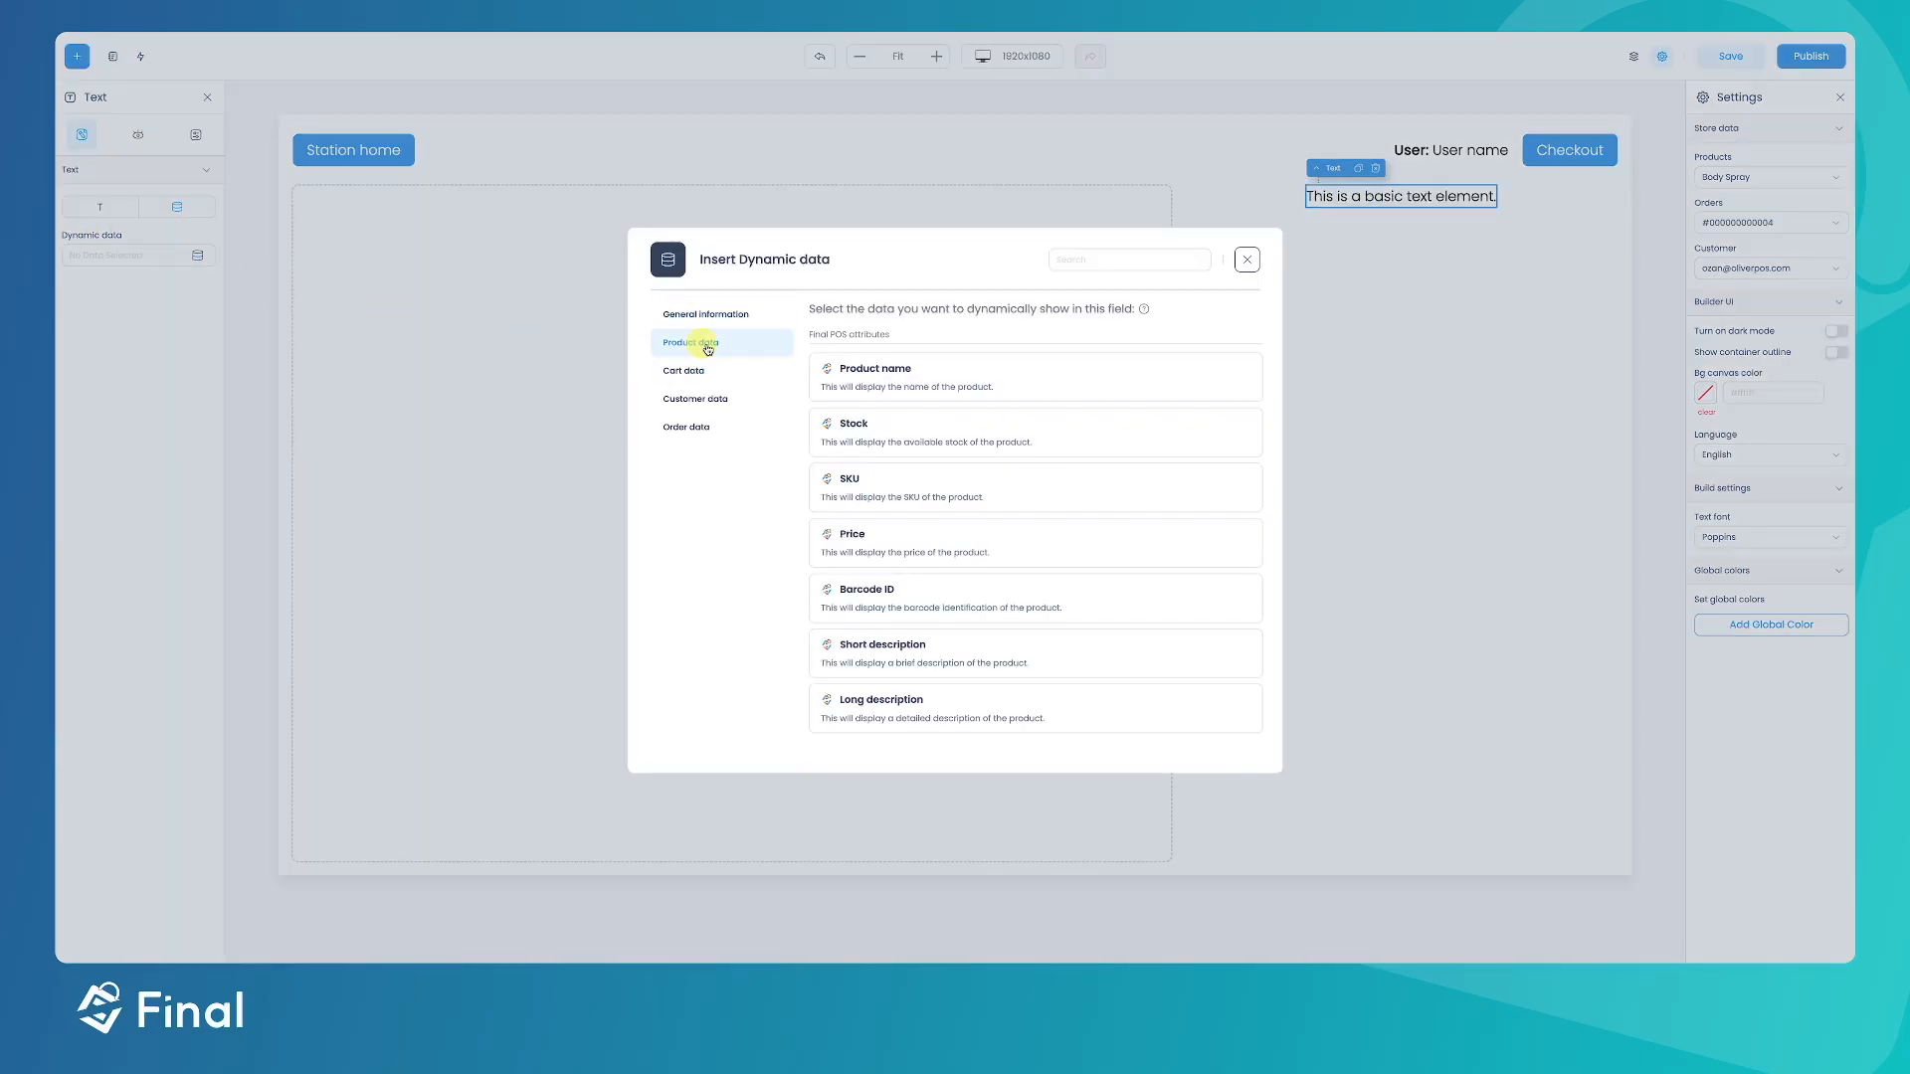
{"action": "left_click", "coordinate": [909, 382]}
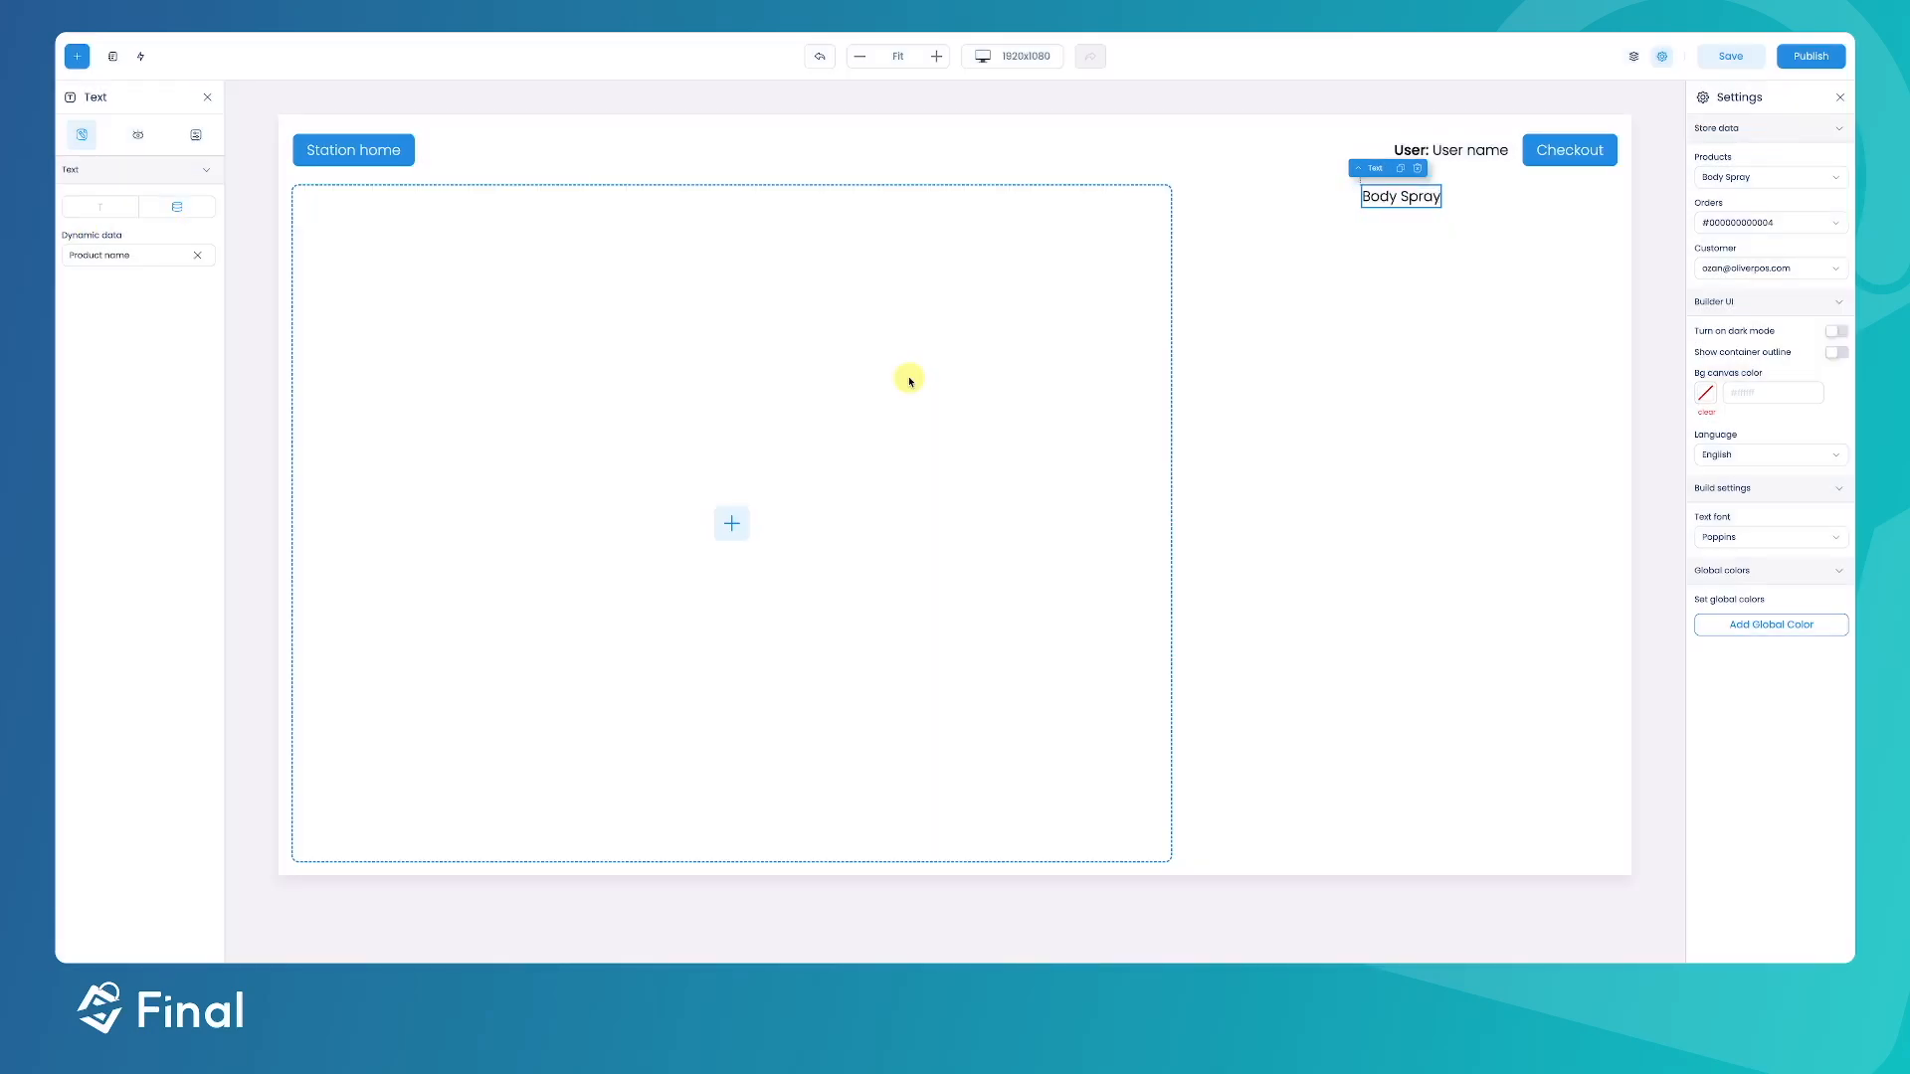
Step: Examine the preview product in the builder's store data settings, closing and reopening the settings
{"action": "left_click", "coordinate": [1734, 179]}
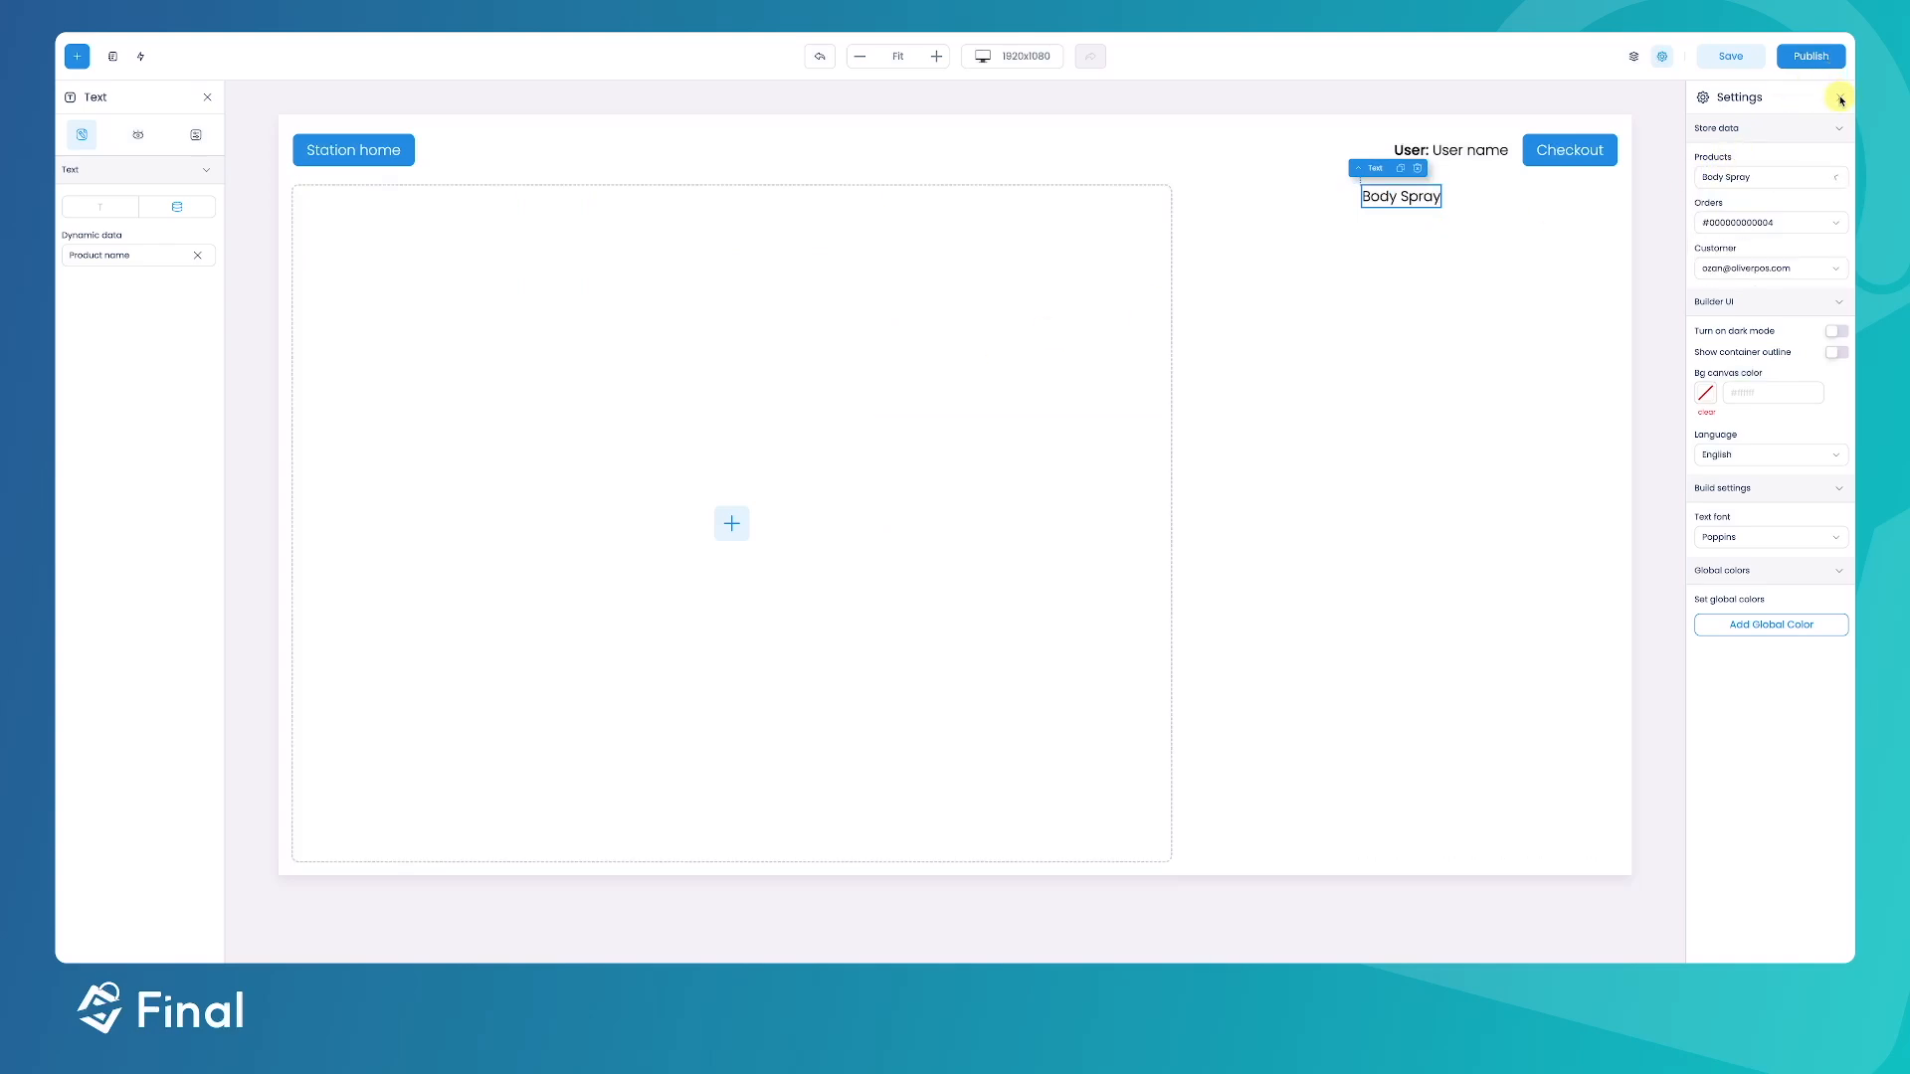
{"action": "left_click", "coordinate": [1839, 96]}
{"action": "left_click", "coordinate": [1662, 58]}
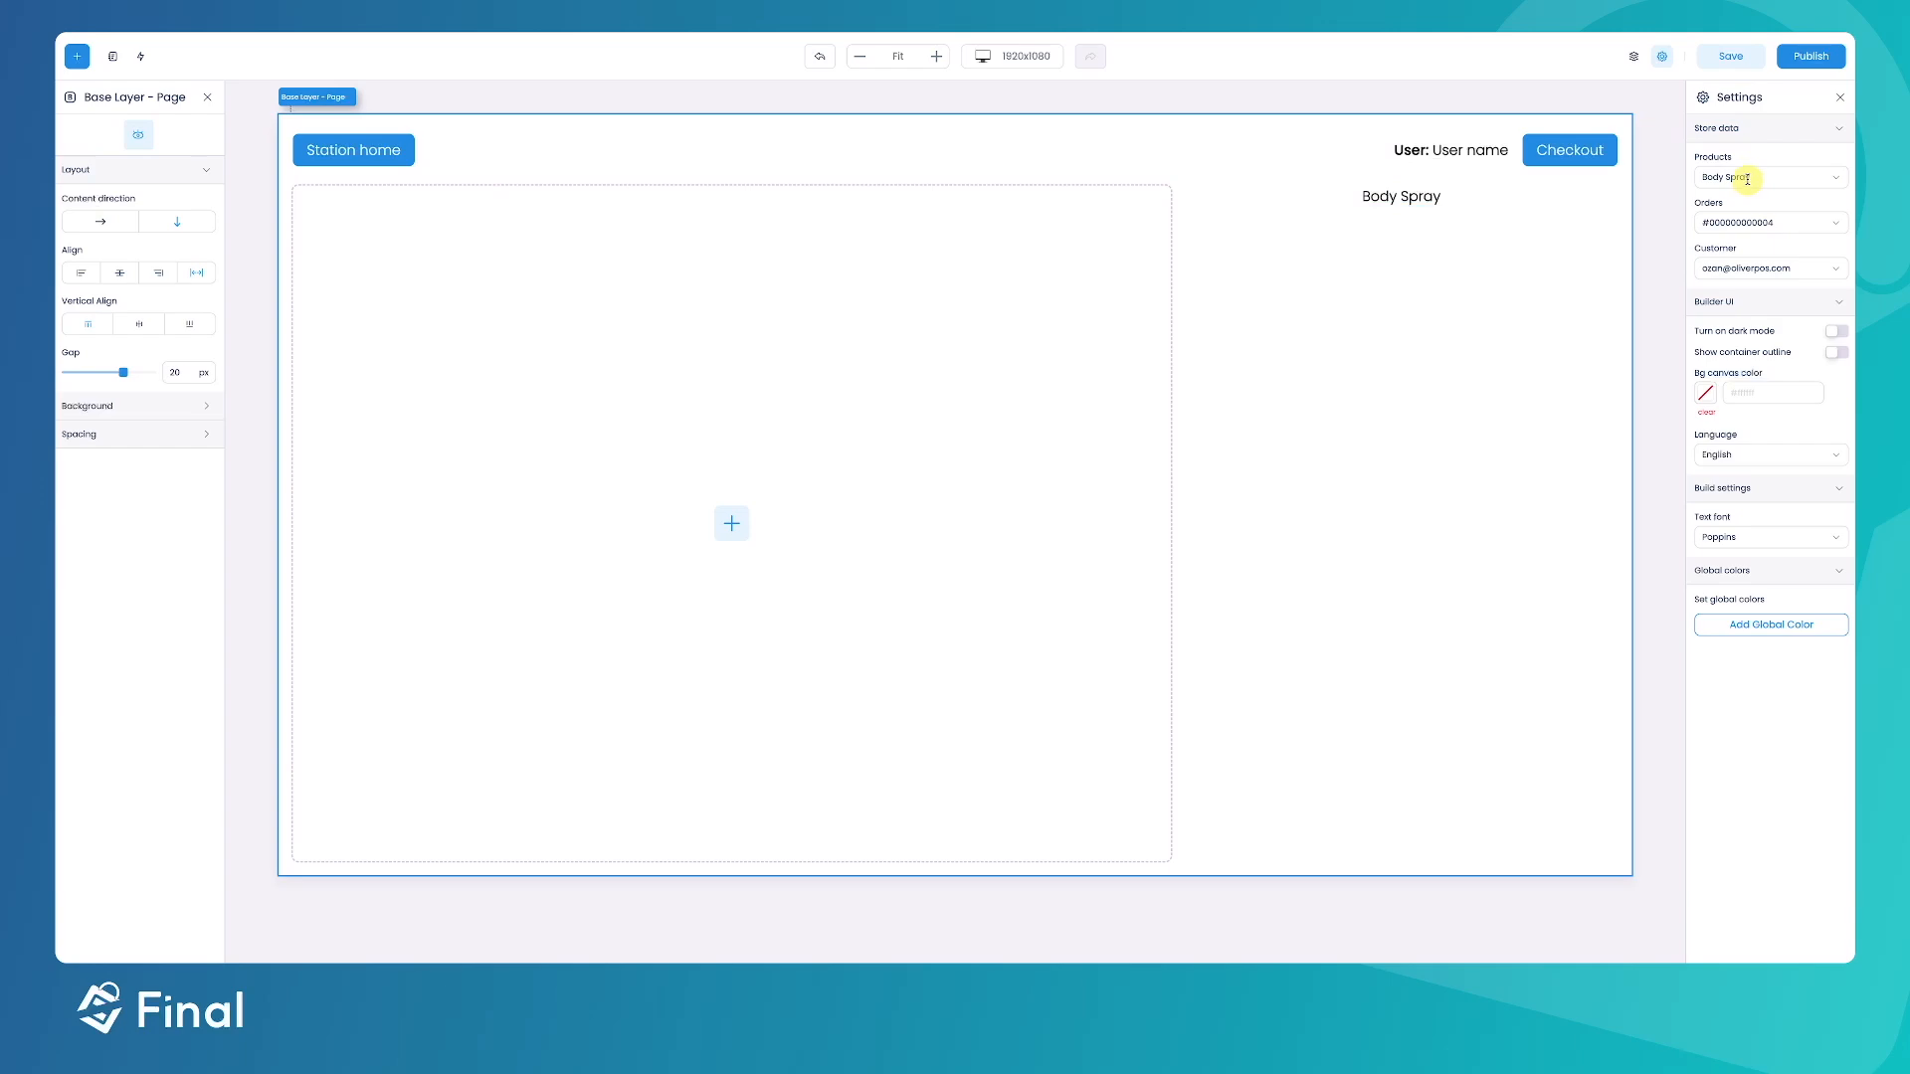
Step: Switch the preview product to Accent Pillow and back to Body Spray
{"action": "left_click", "coordinate": [1736, 177]}
{"action": "scroll", "coordinate": [1726, 241], "scroll_direction": "down", "scroll_amount": 3}
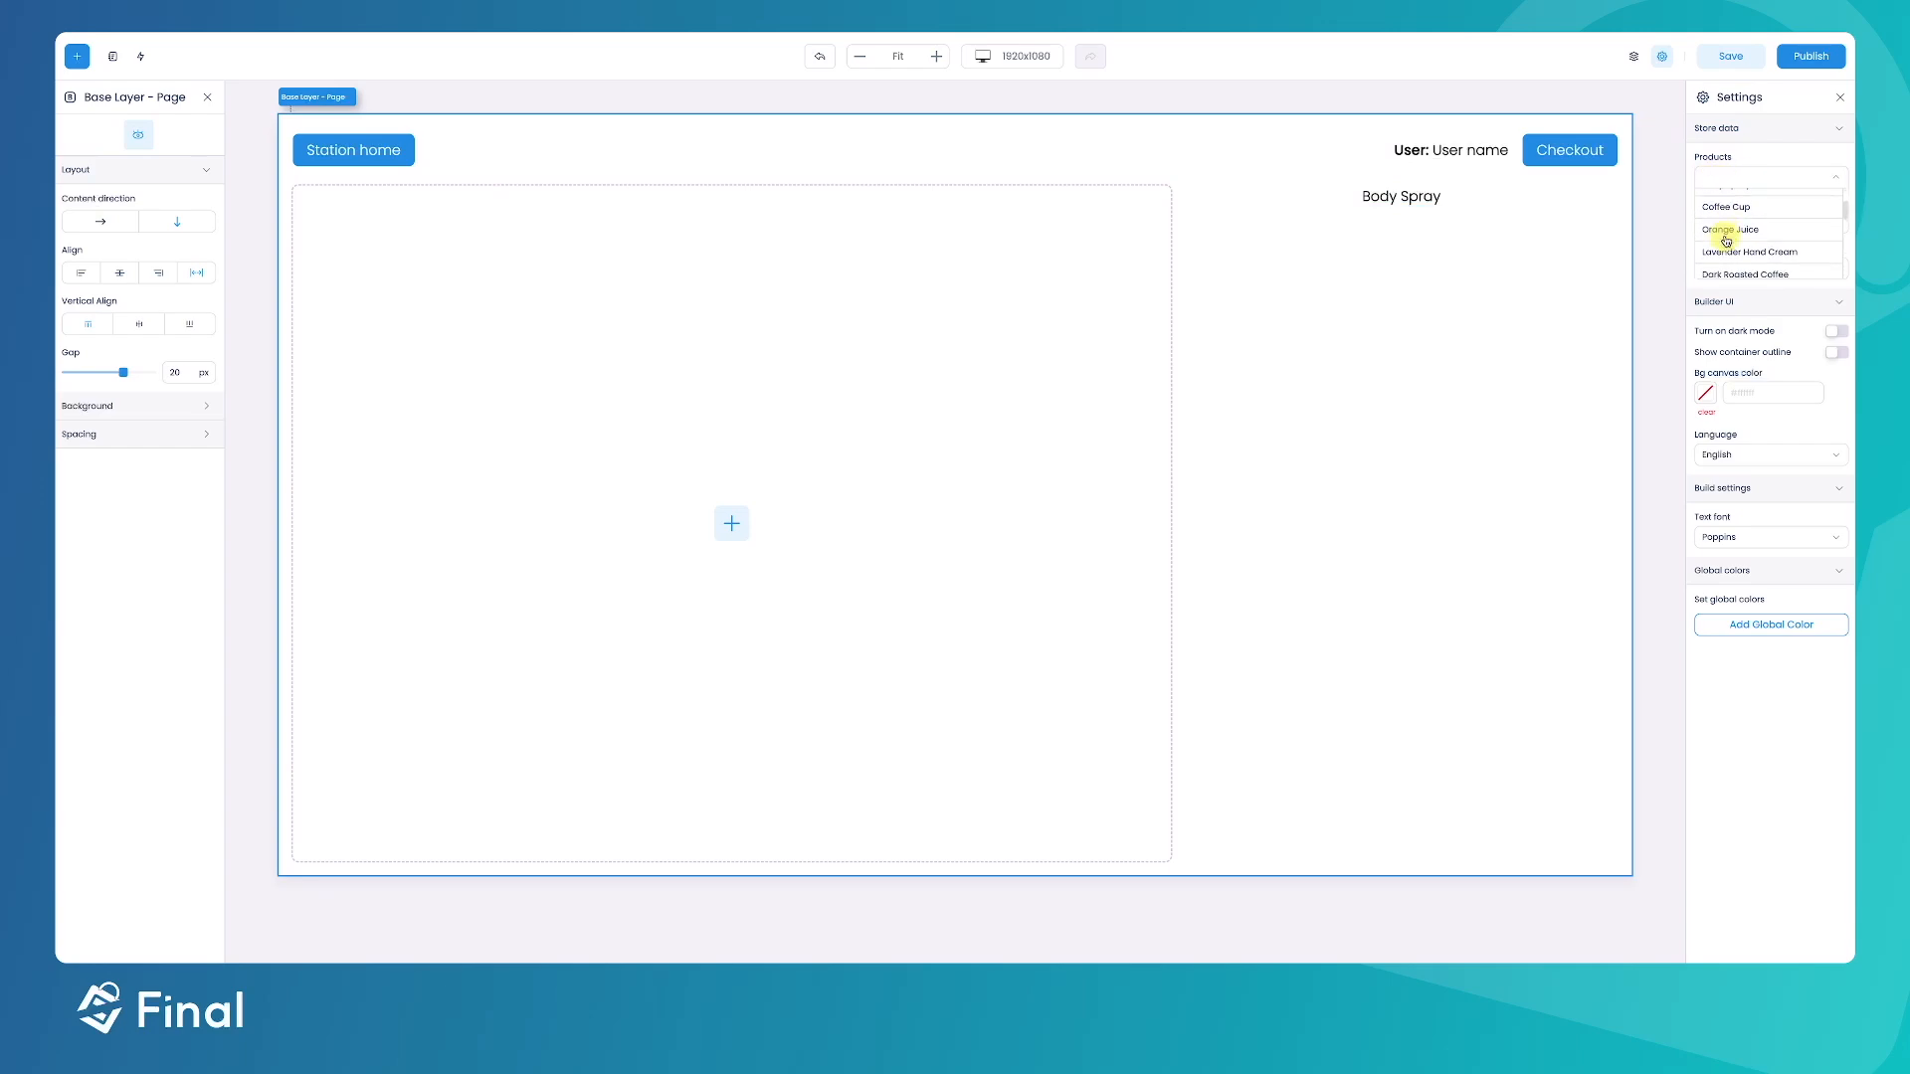
{"action": "scroll", "coordinate": [1726, 240], "scroll_direction": "up", "scroll_amount": 5}
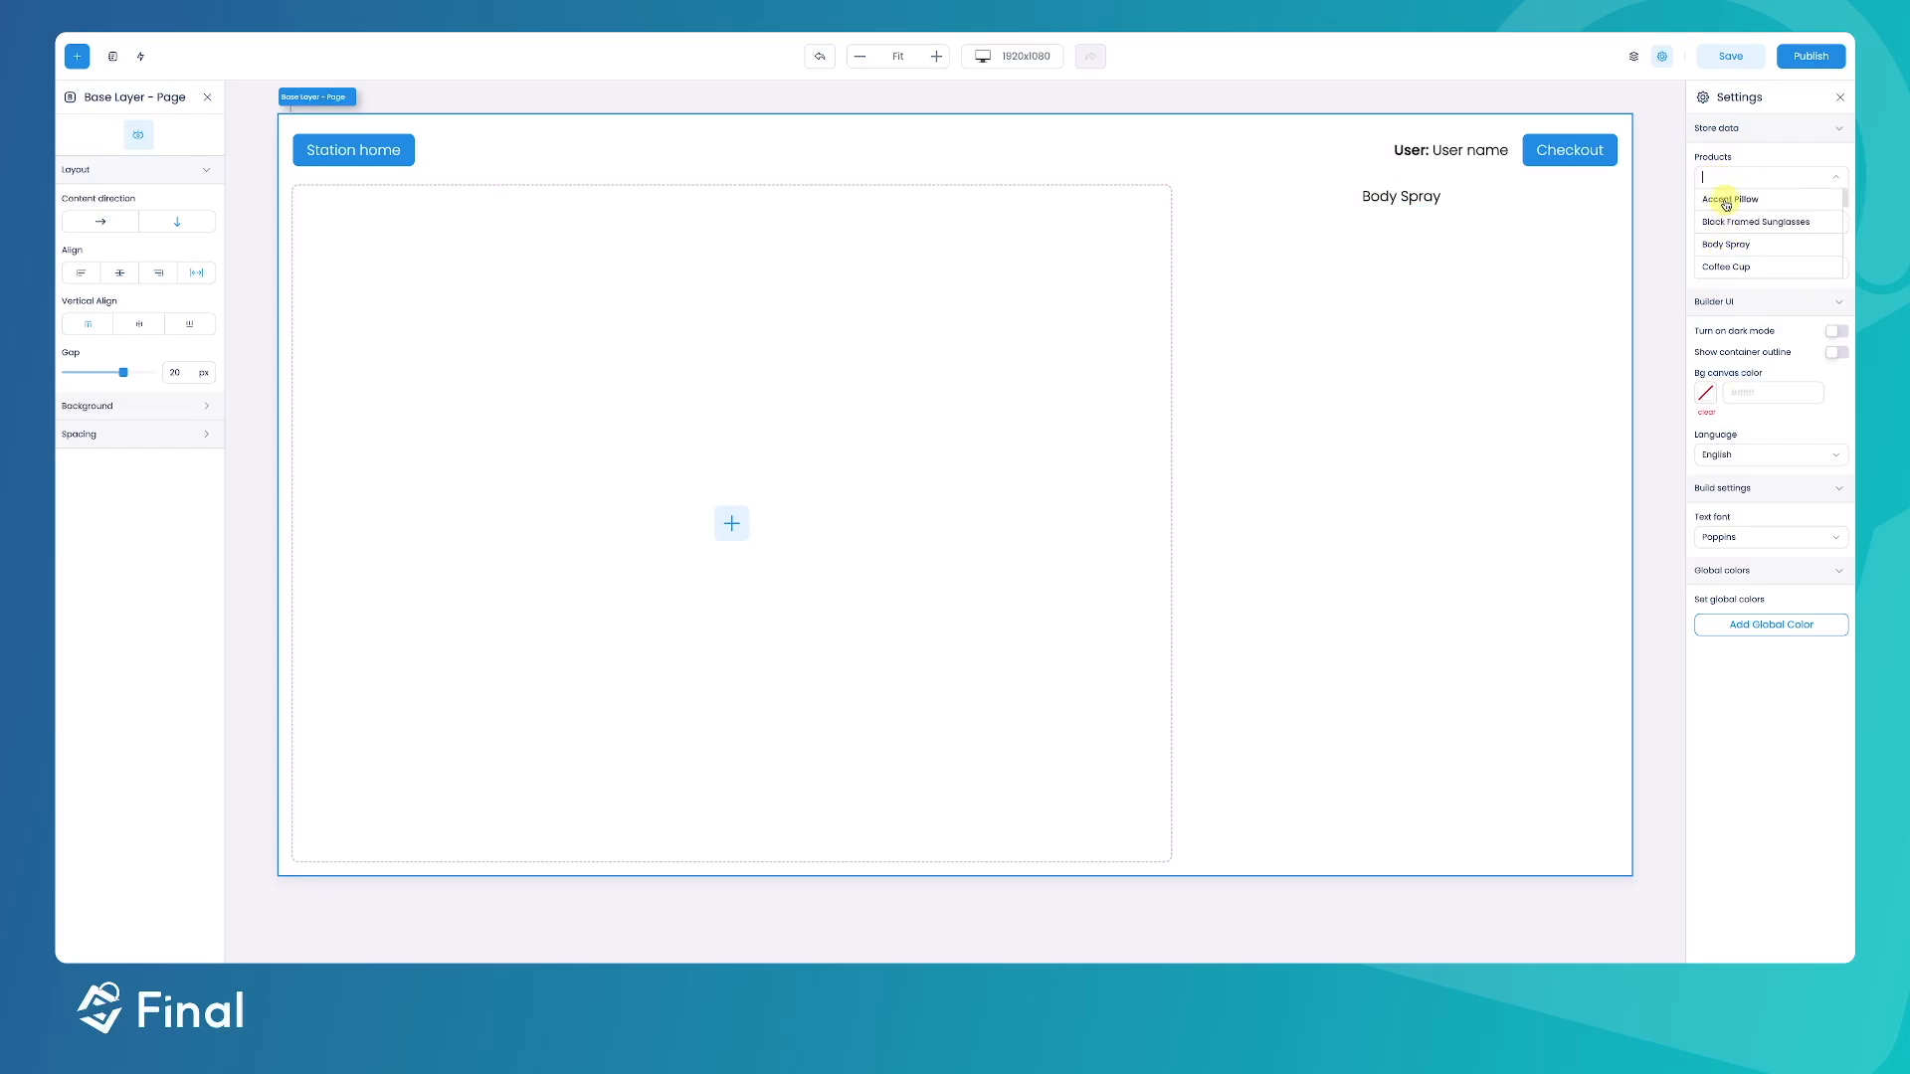
{"action": "left_click", "coordinate": [1726, 201]}
{"action": "left_click", "coordinate": [1721, 176]}
{"action": "left_click", "coordinate": [1726, 244]}
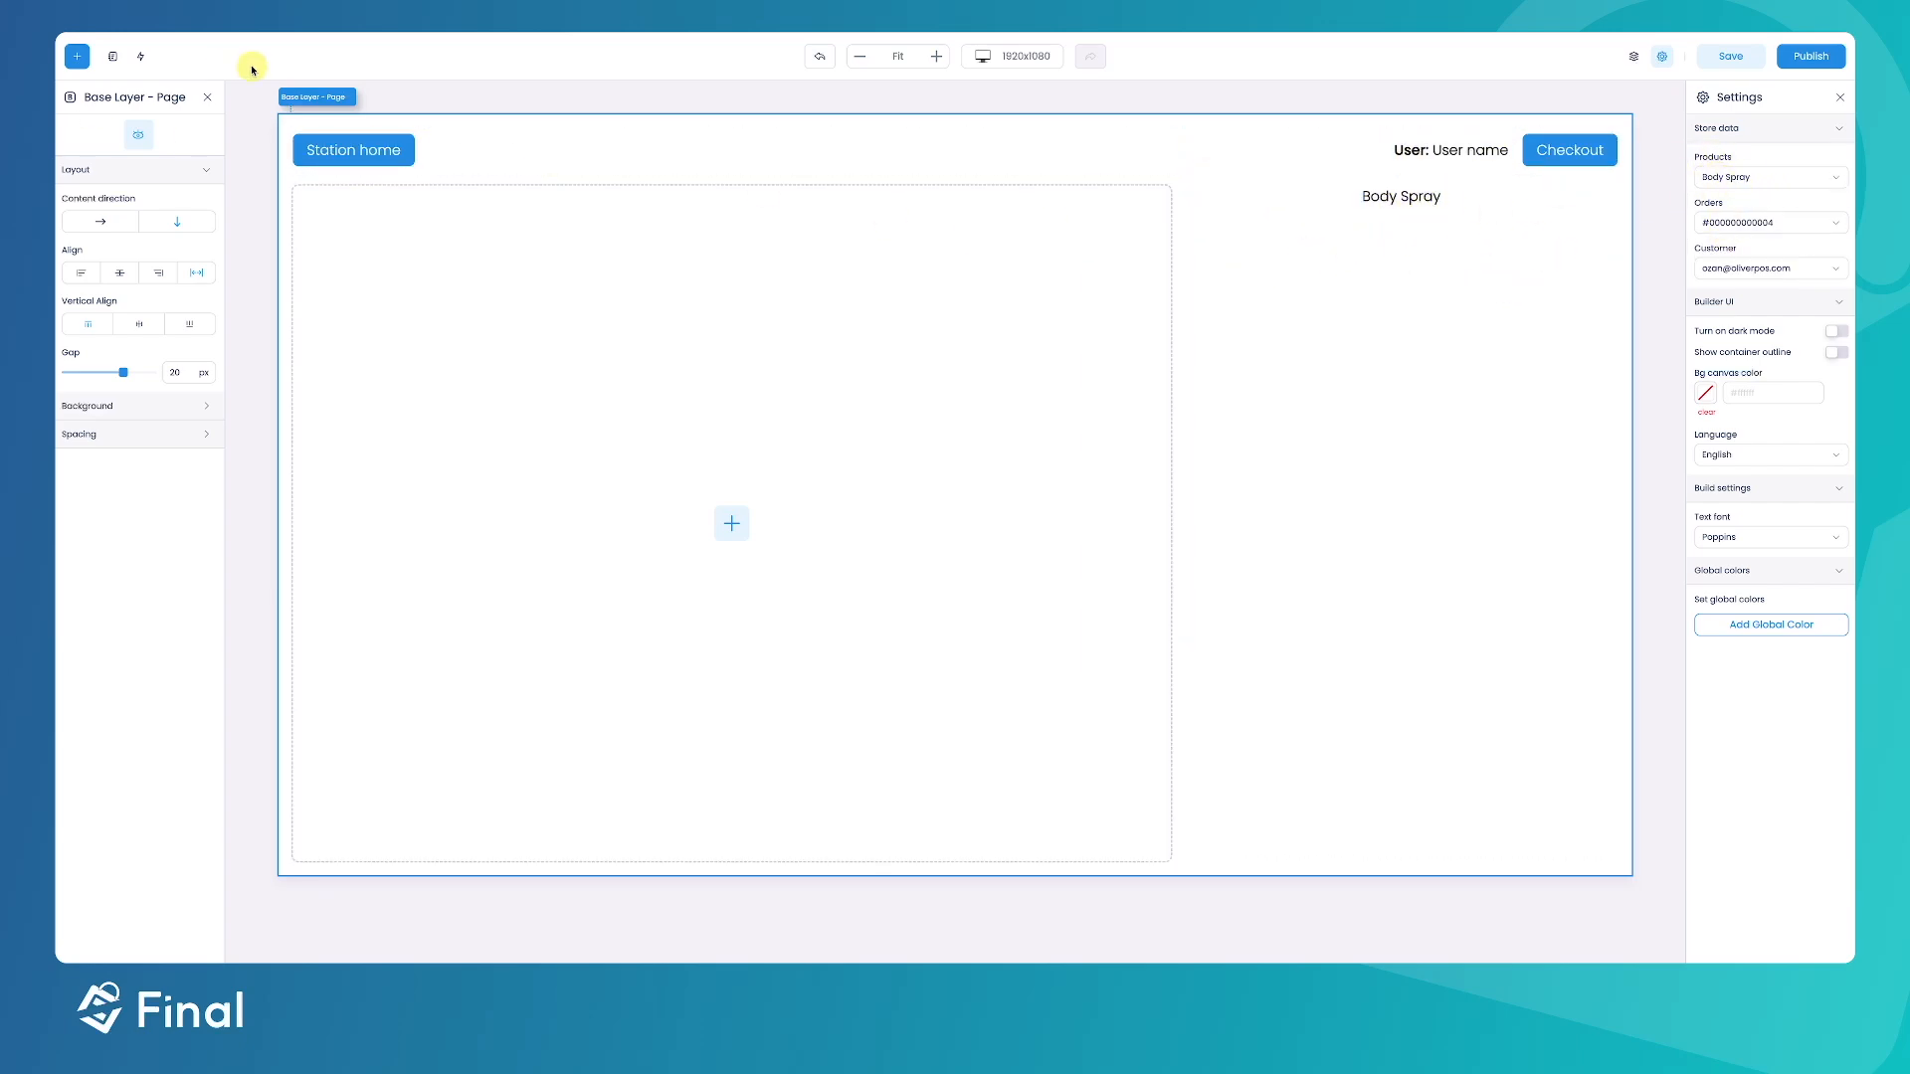
Step: Add an image element above the product name text and set it to the dynamic Product image value
{"action": "left_click", "coordinate": [79, 57]}
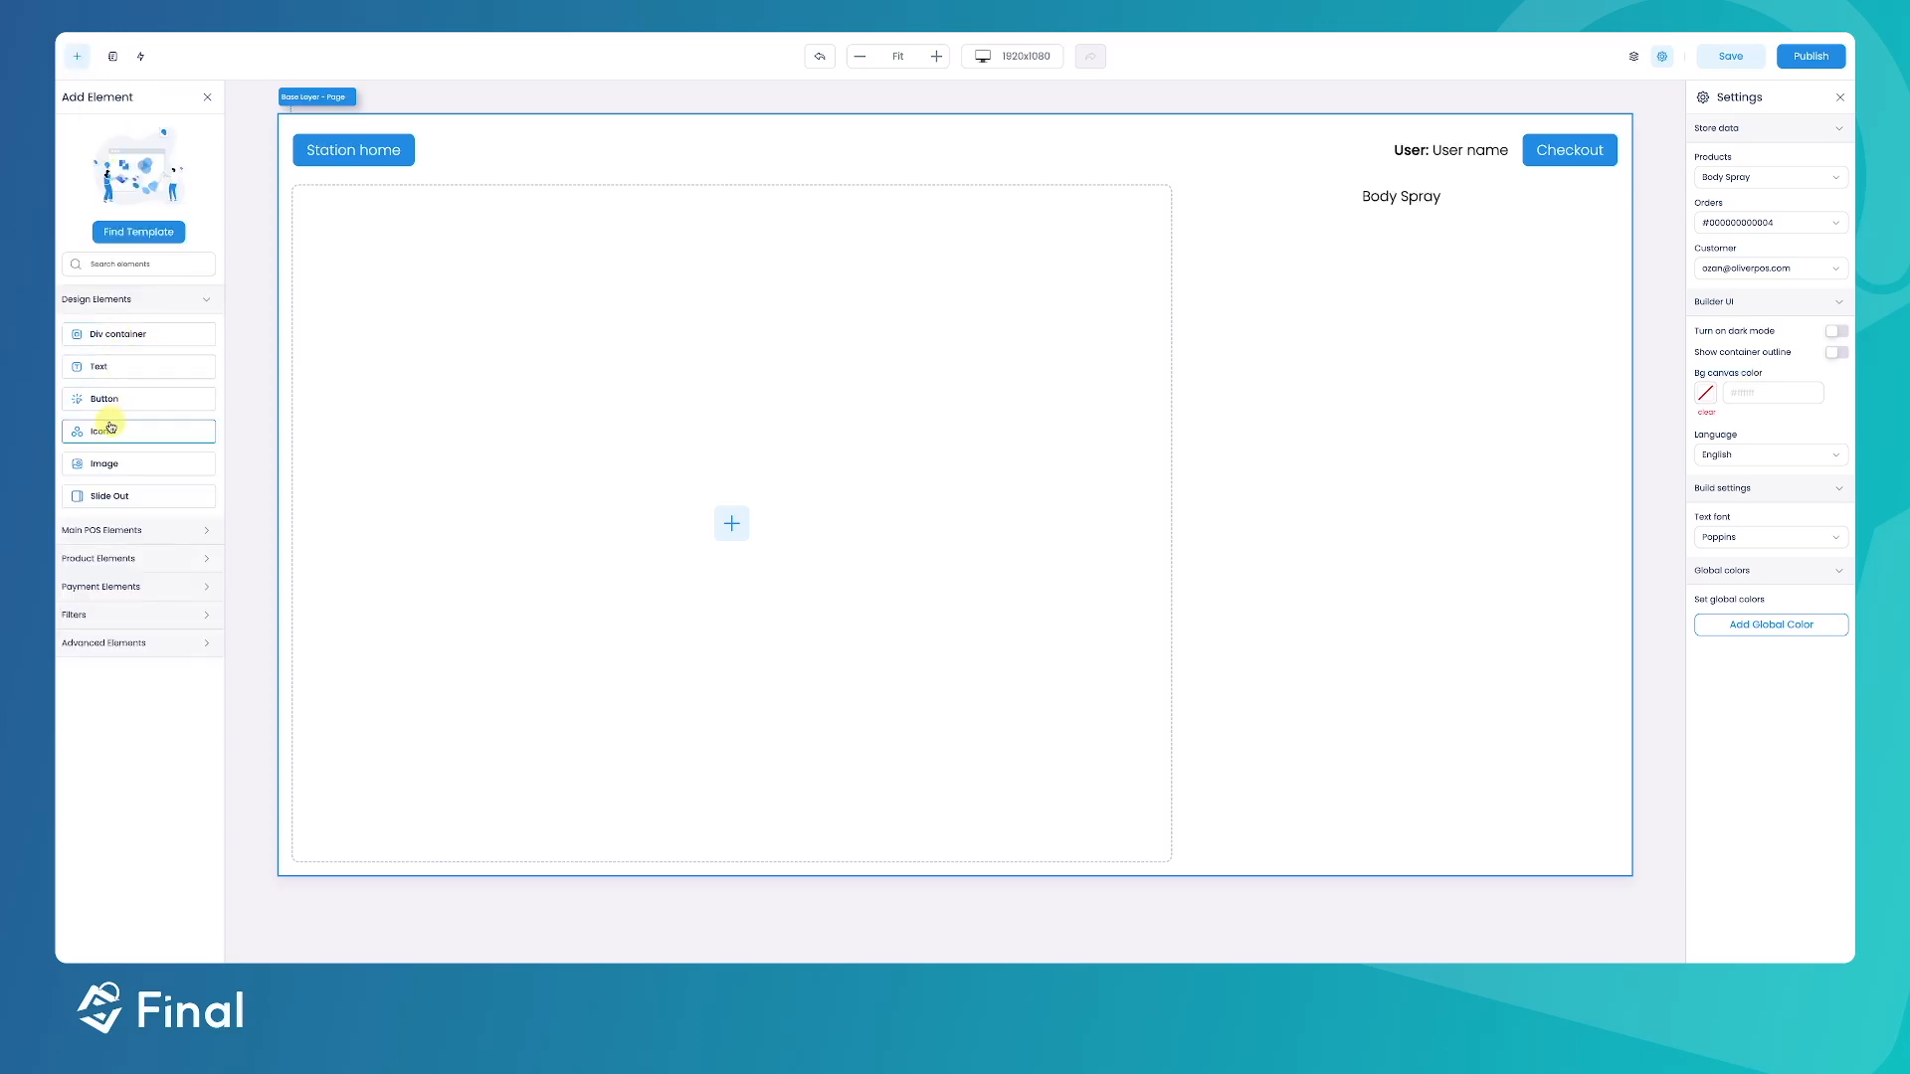
{"action": "mouse_move", "coordinate": [103, 463]}
{"action": "left_mouse_down"}
{"action": "mouse_move", "coordinate": [856, 183]}
{"action": "mouse_move", "coordinate": [1364, 239]}
{"action": "mouse_move", "coordinate": [1382, 196]}
{"action": "left_mouse_up"}
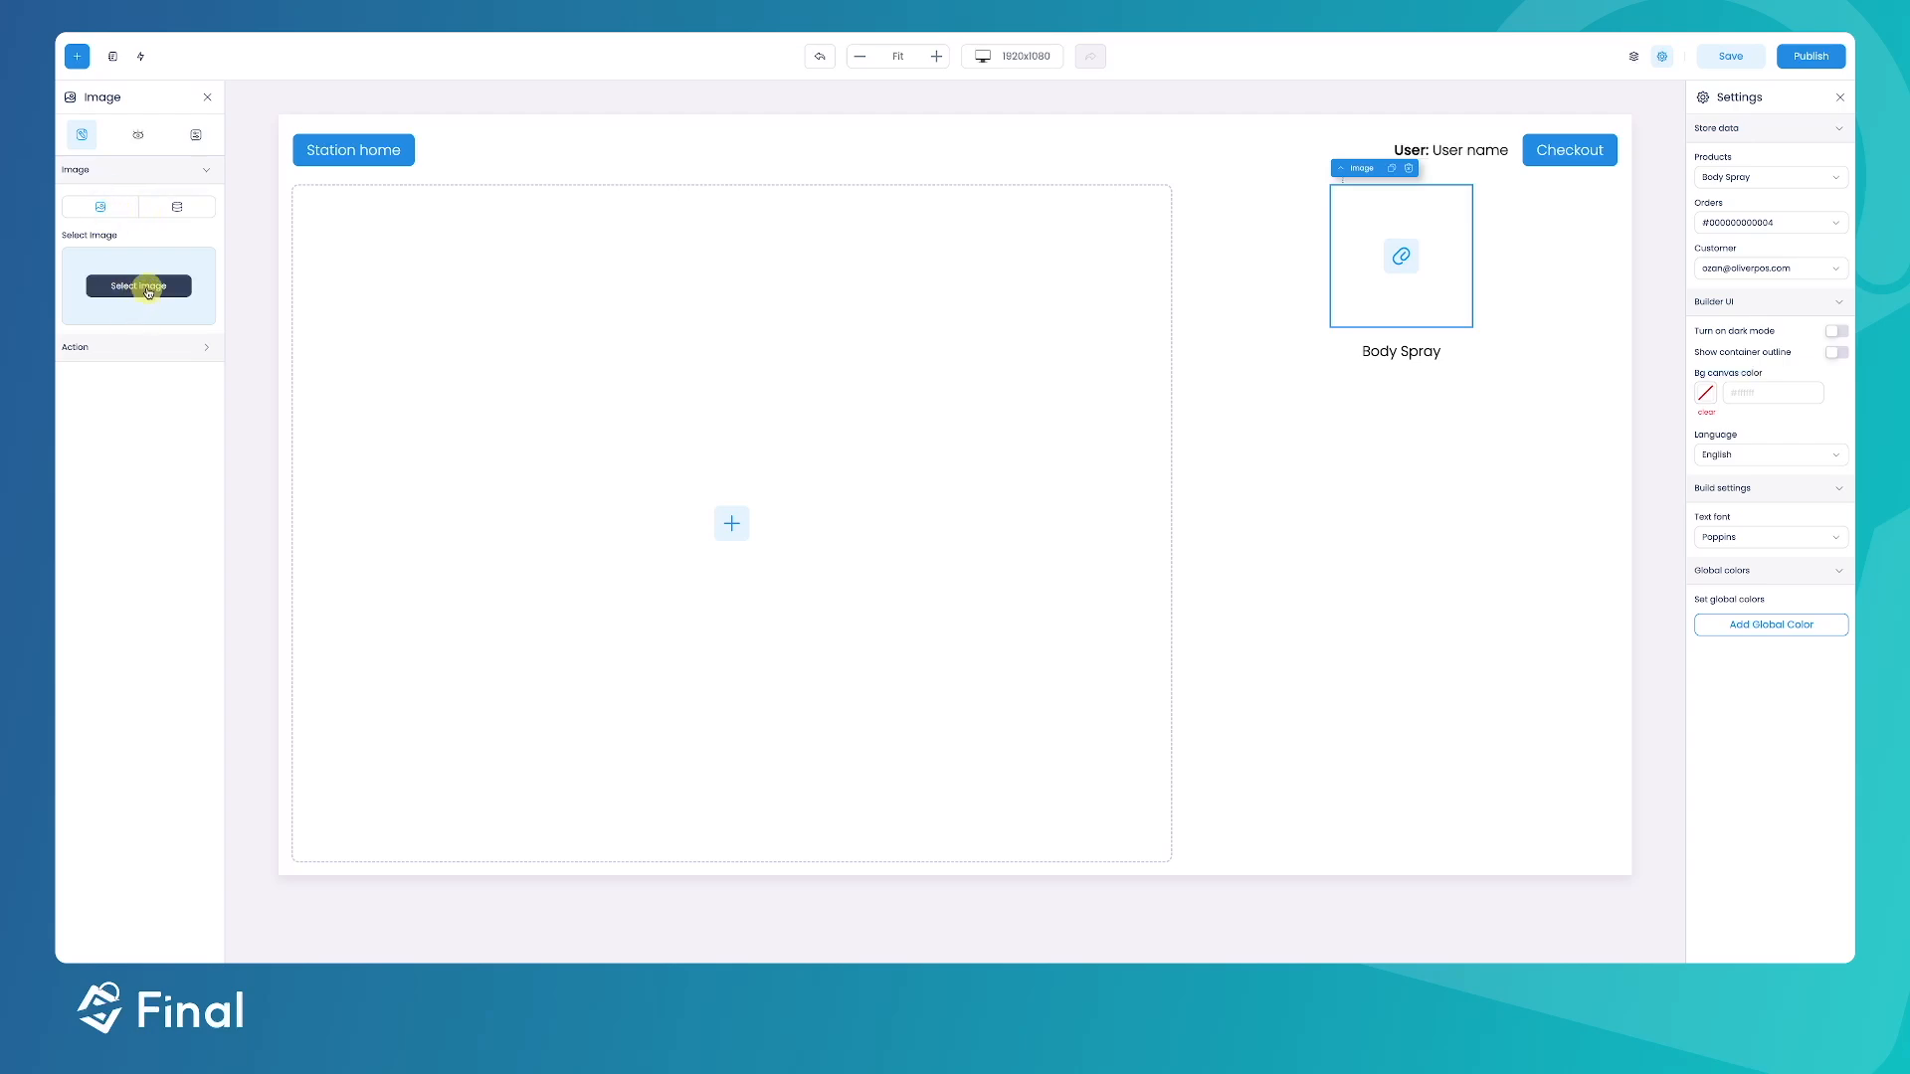
{"action": "left_click", "coordinate": [177, 205]}
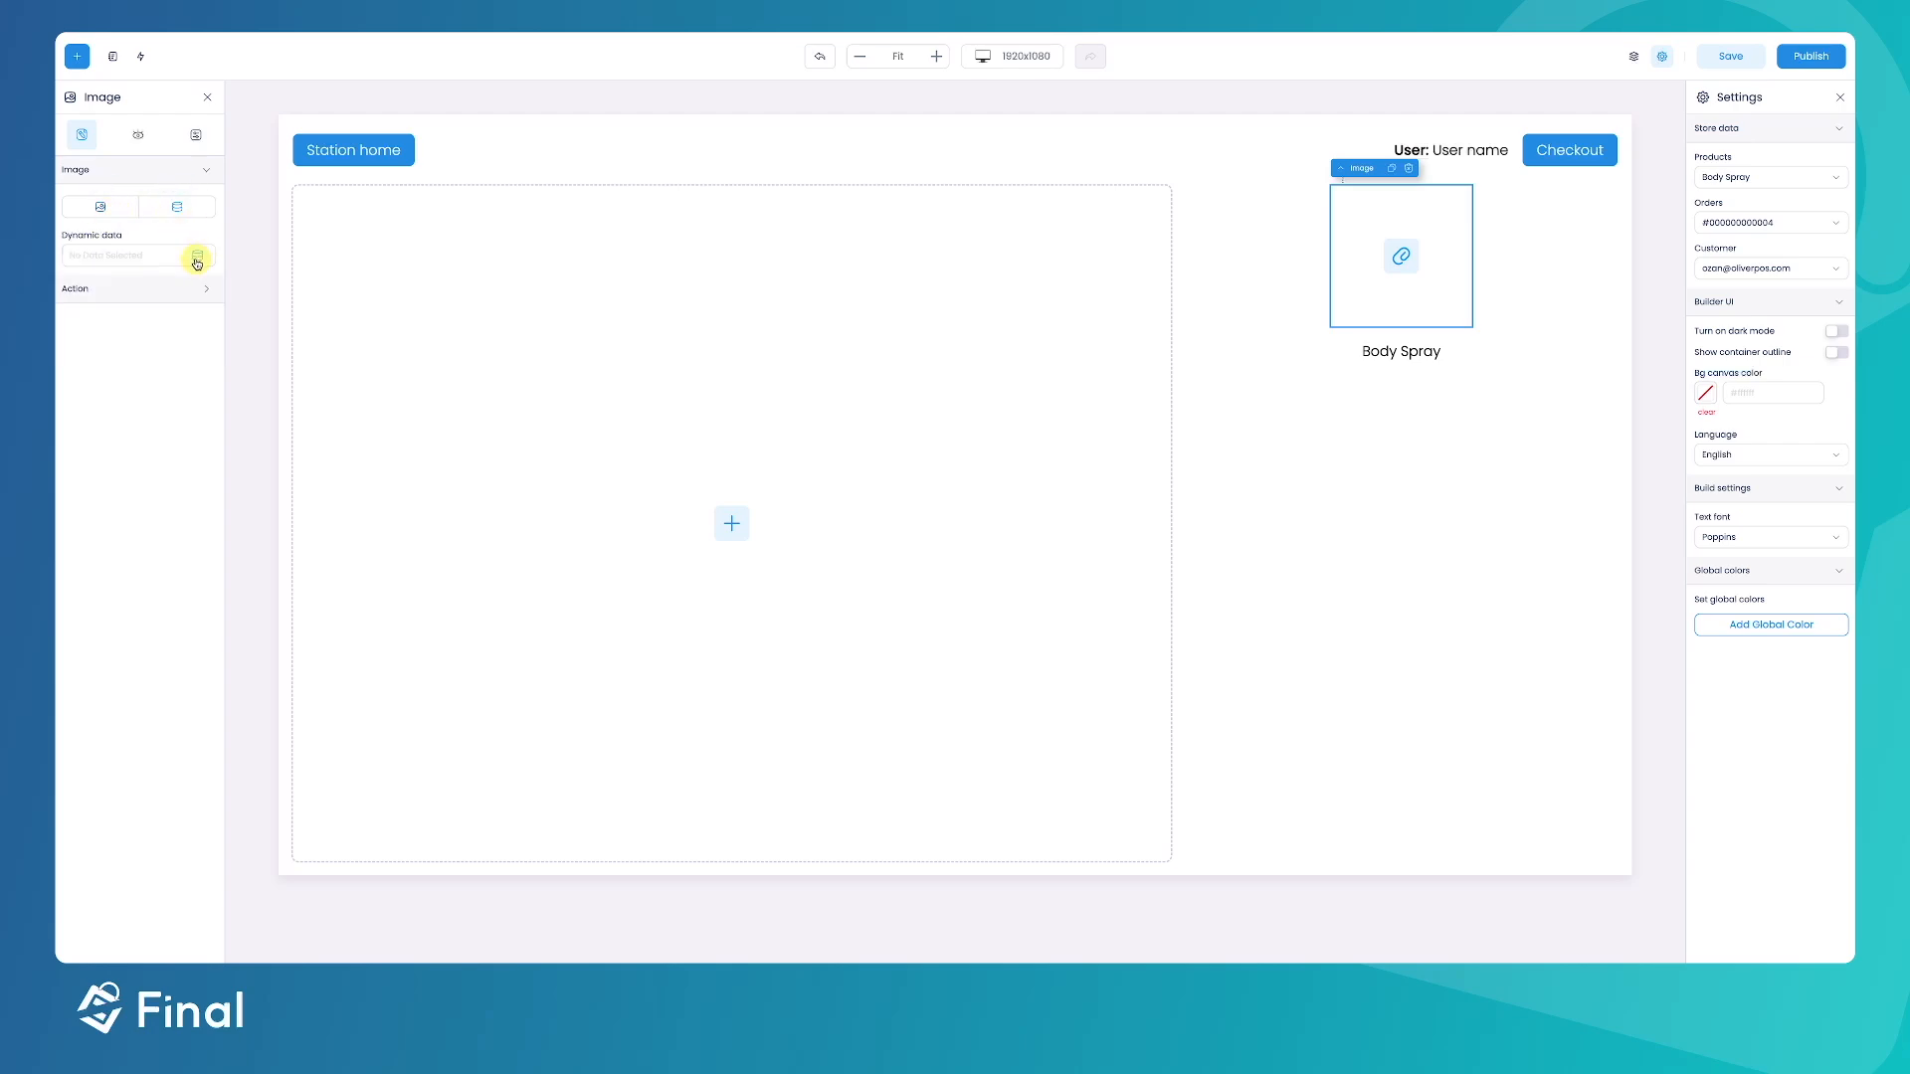
{"action": "left_click", "coordinate": [197, 260]}
{"action": "left_click", "coordinate": [691, 341]}
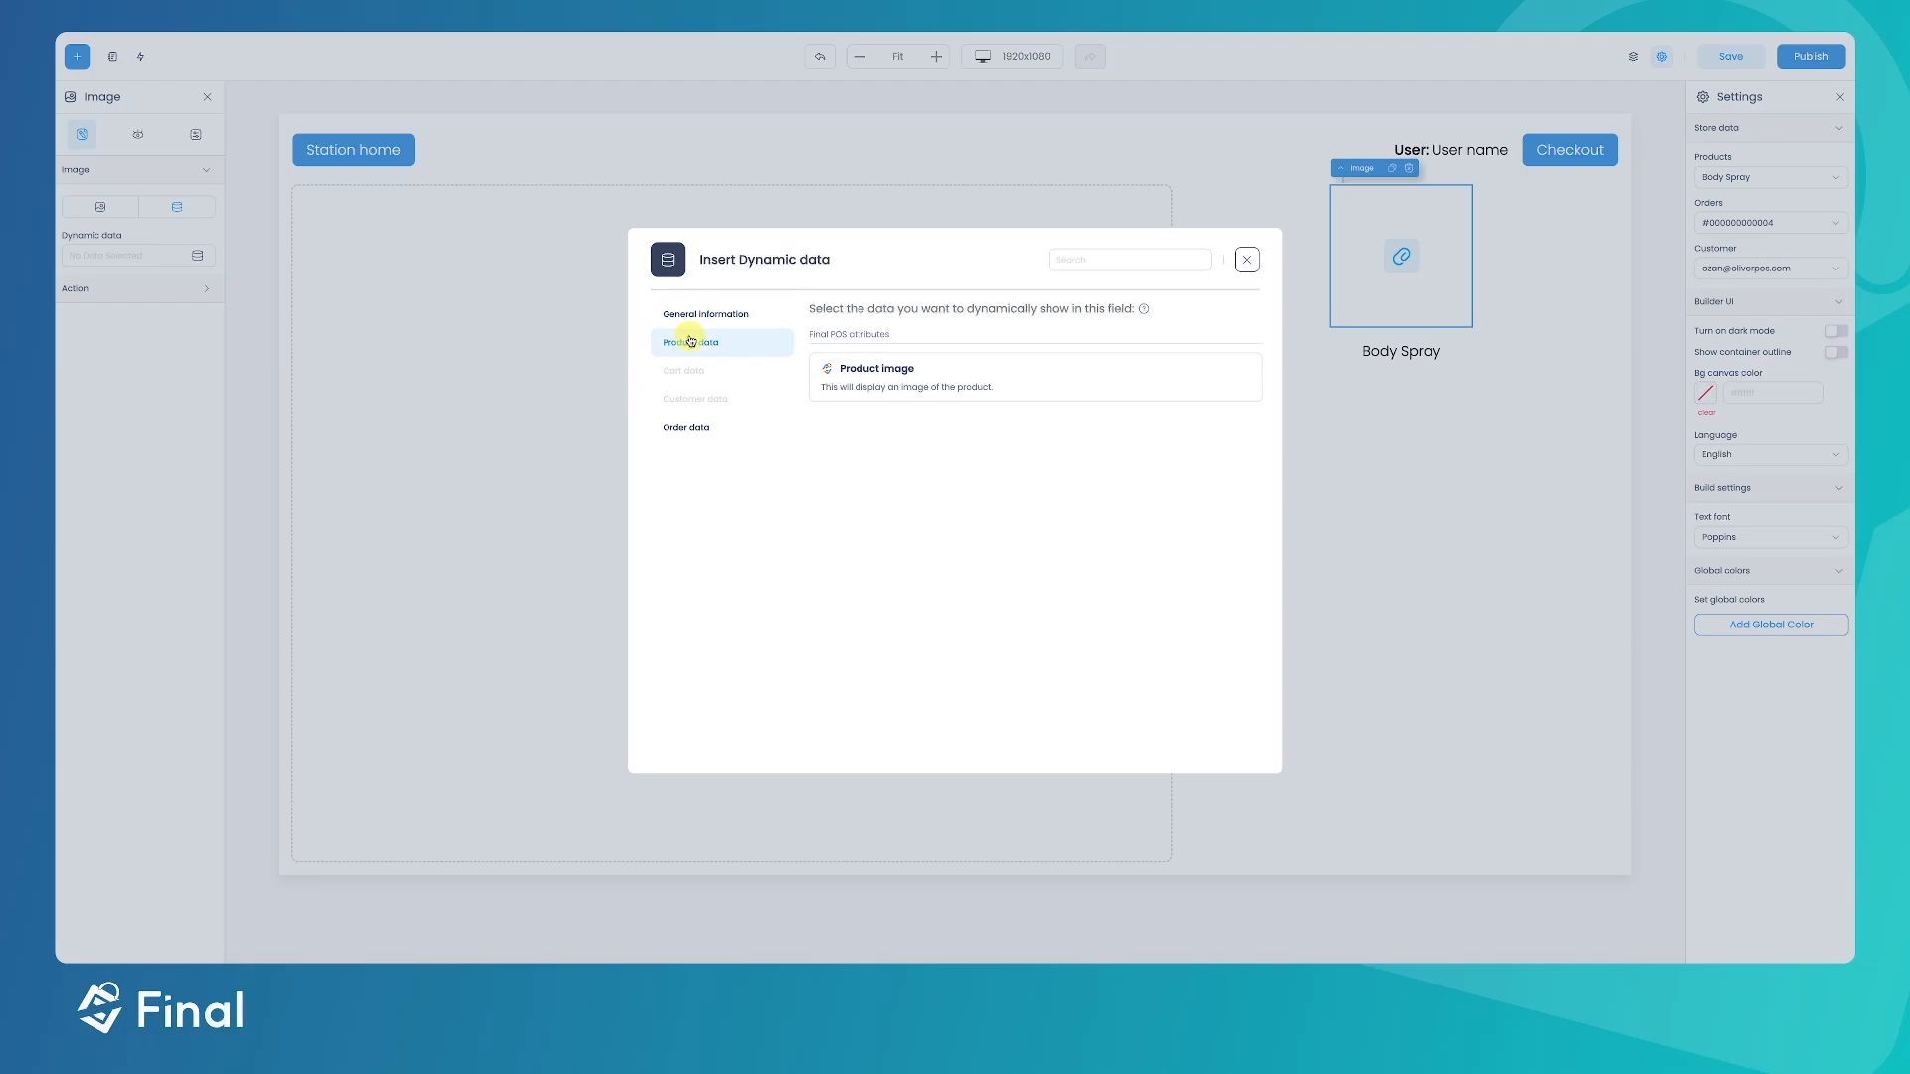
{"action": "left_click", "coordinate": [881, 384]}
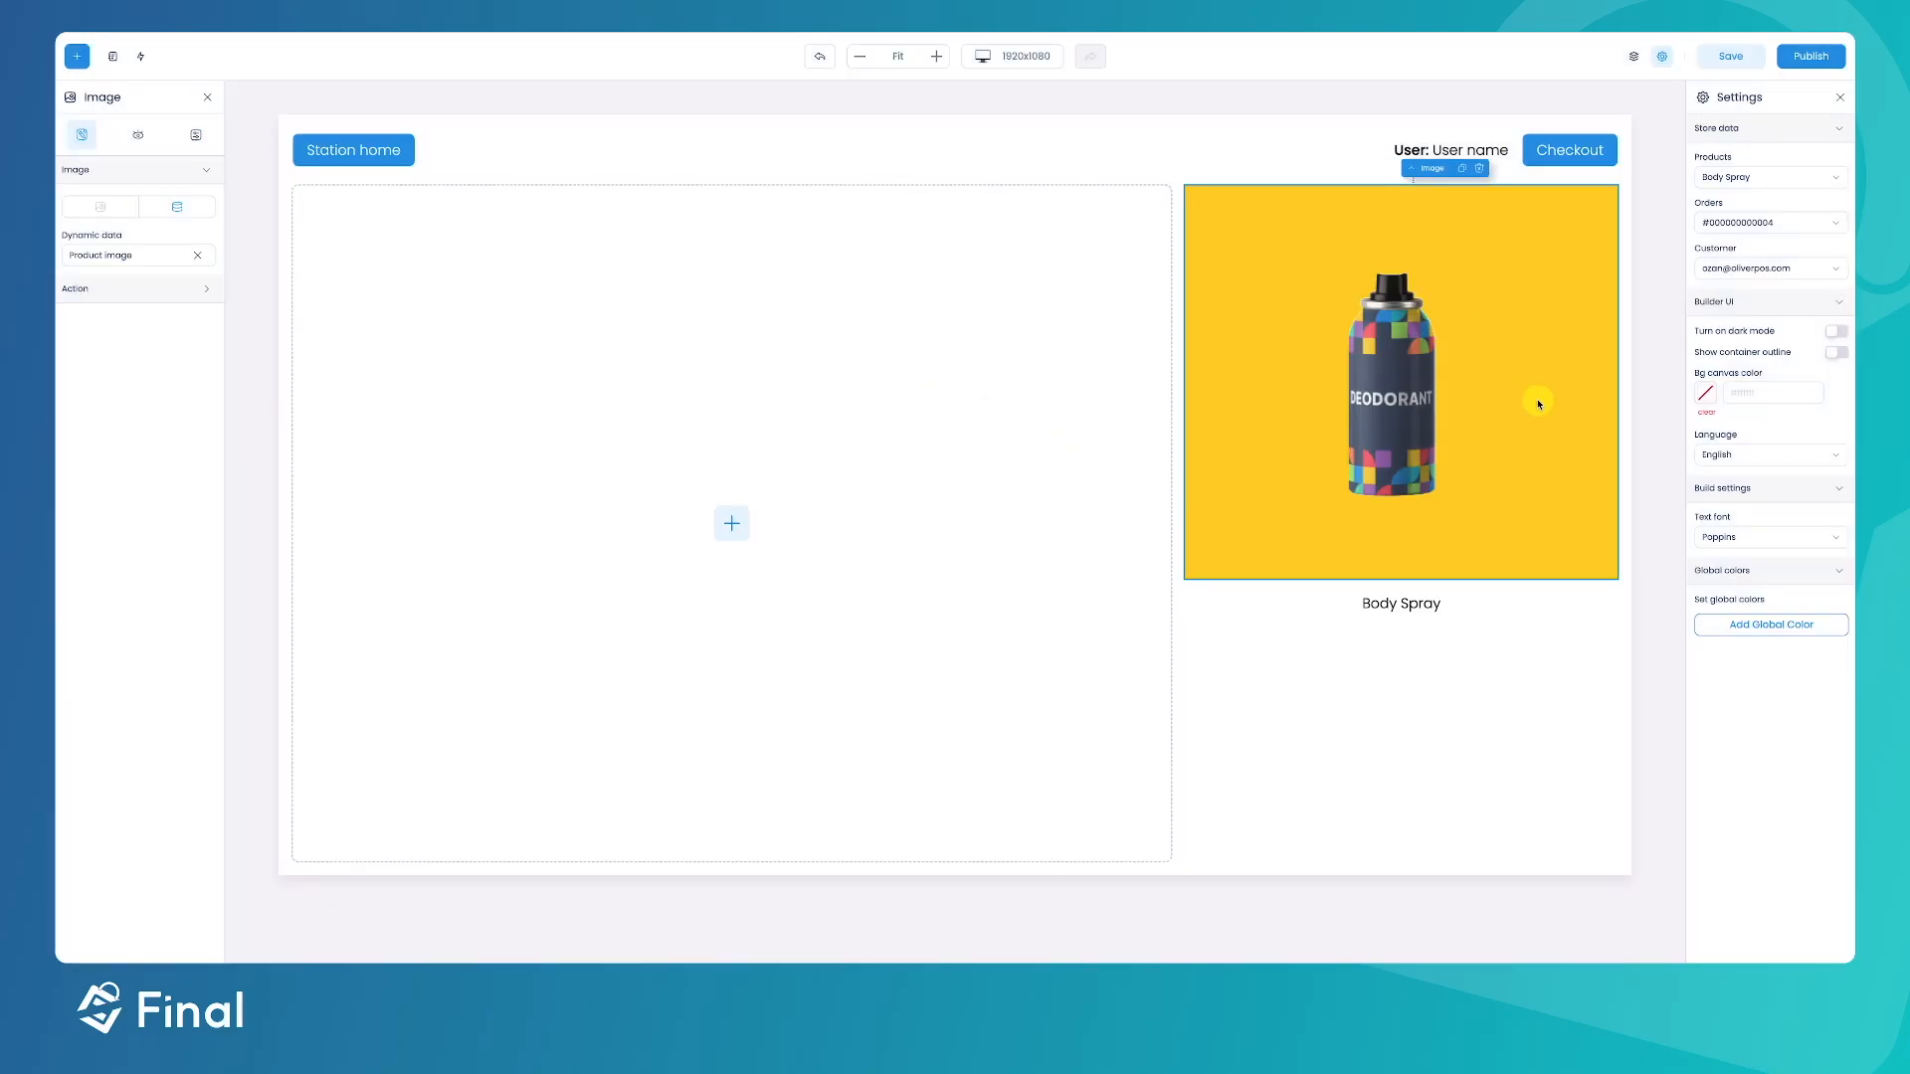
Step: Set the preview product to Accent Pillow and check the dynamic image and name elements
{"action": "left_click", "coordinate": [1744, 176]}
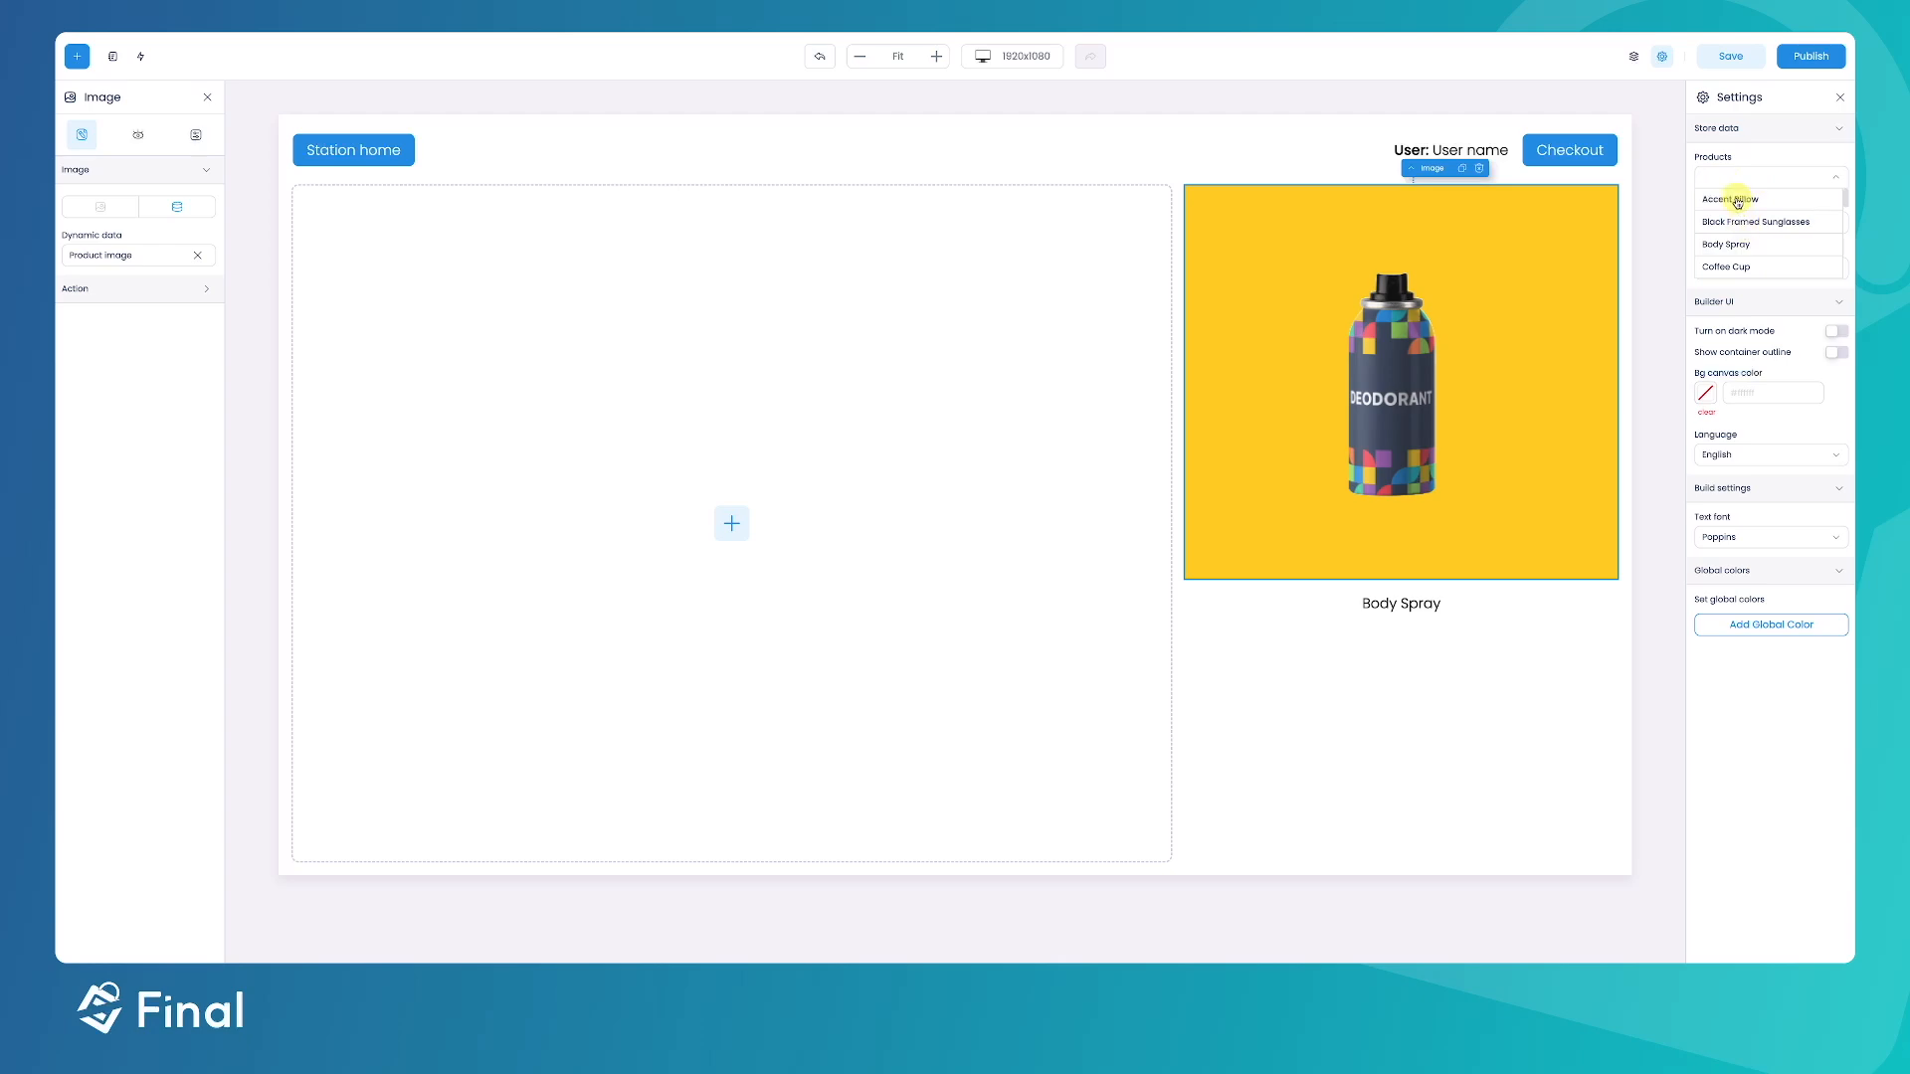
{"action": "left_click", "coordinate": [1736, 201]}
{"action": "left_click", "coordinate": [1524, 690]}
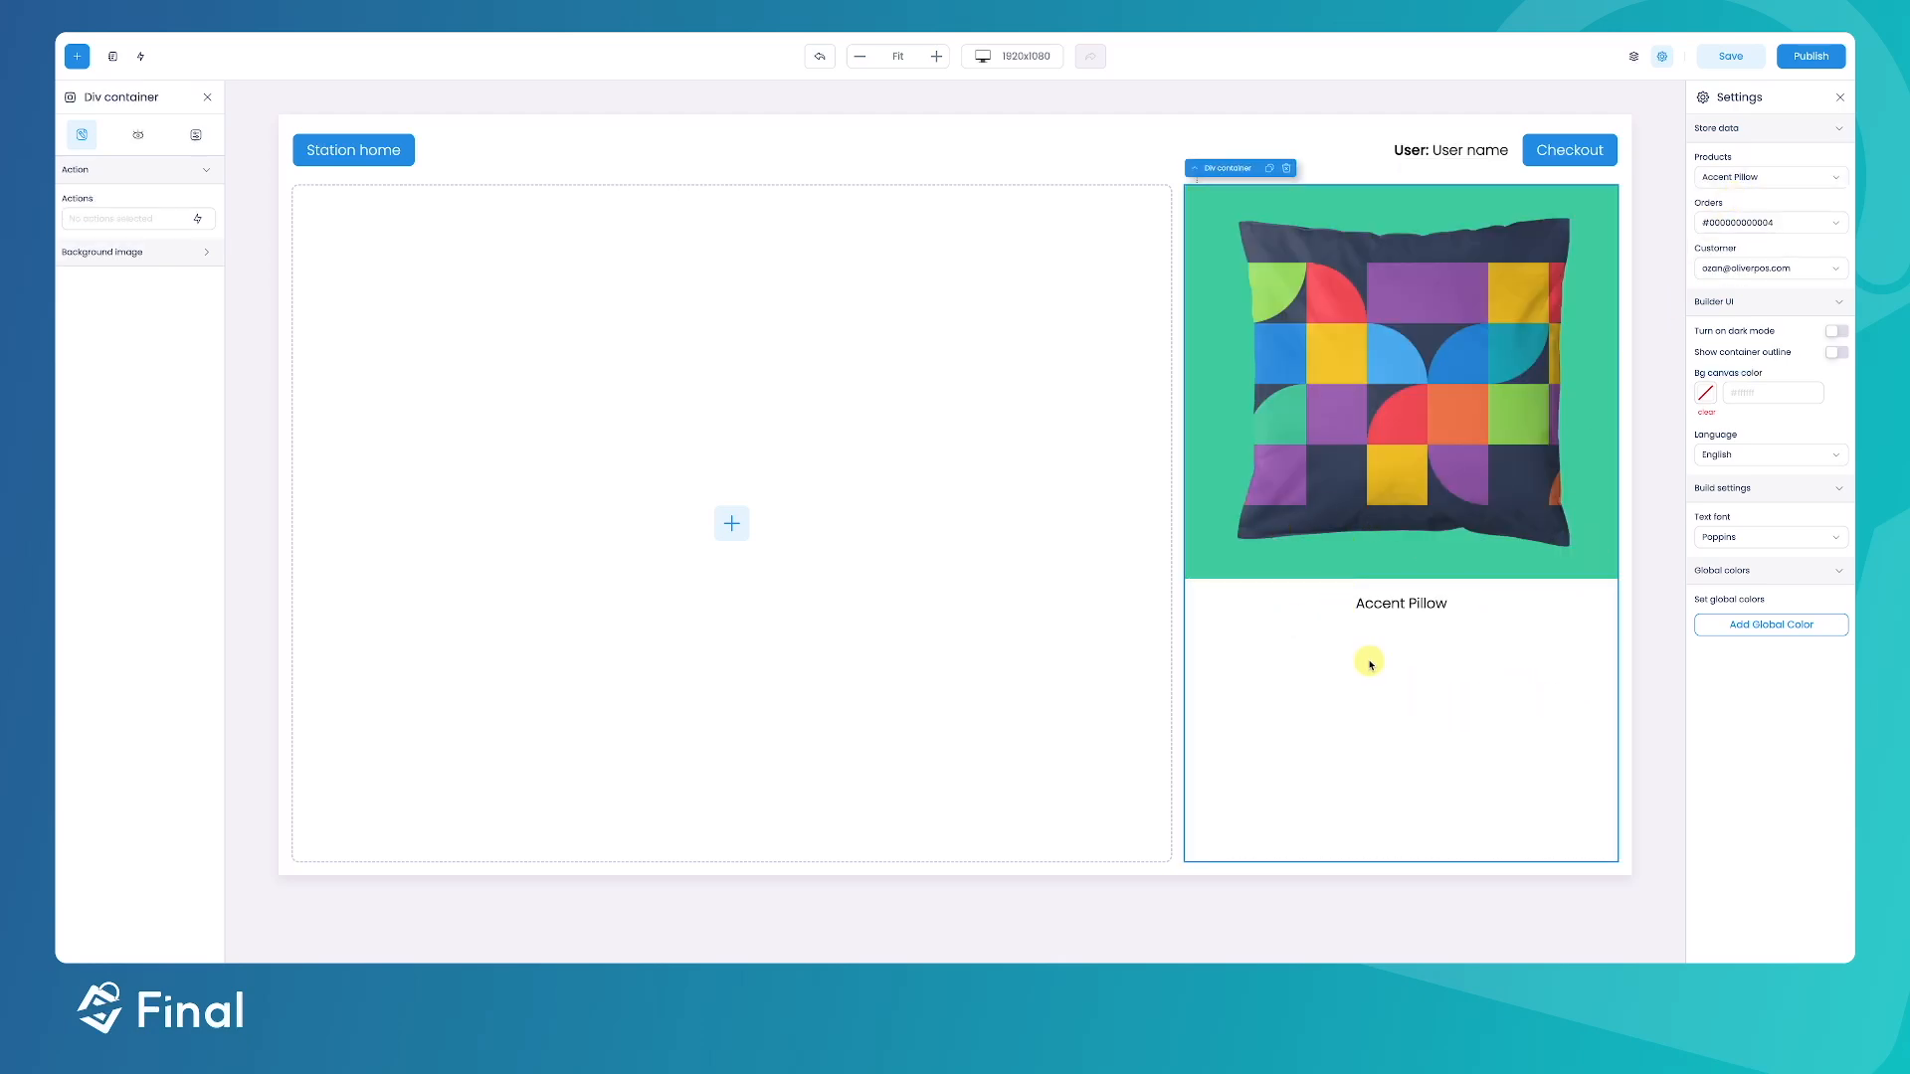
{"action": "left_click", "coordinate": [1404, 607]}
{"action": "left_click", "coordinate": [1403, 511]}
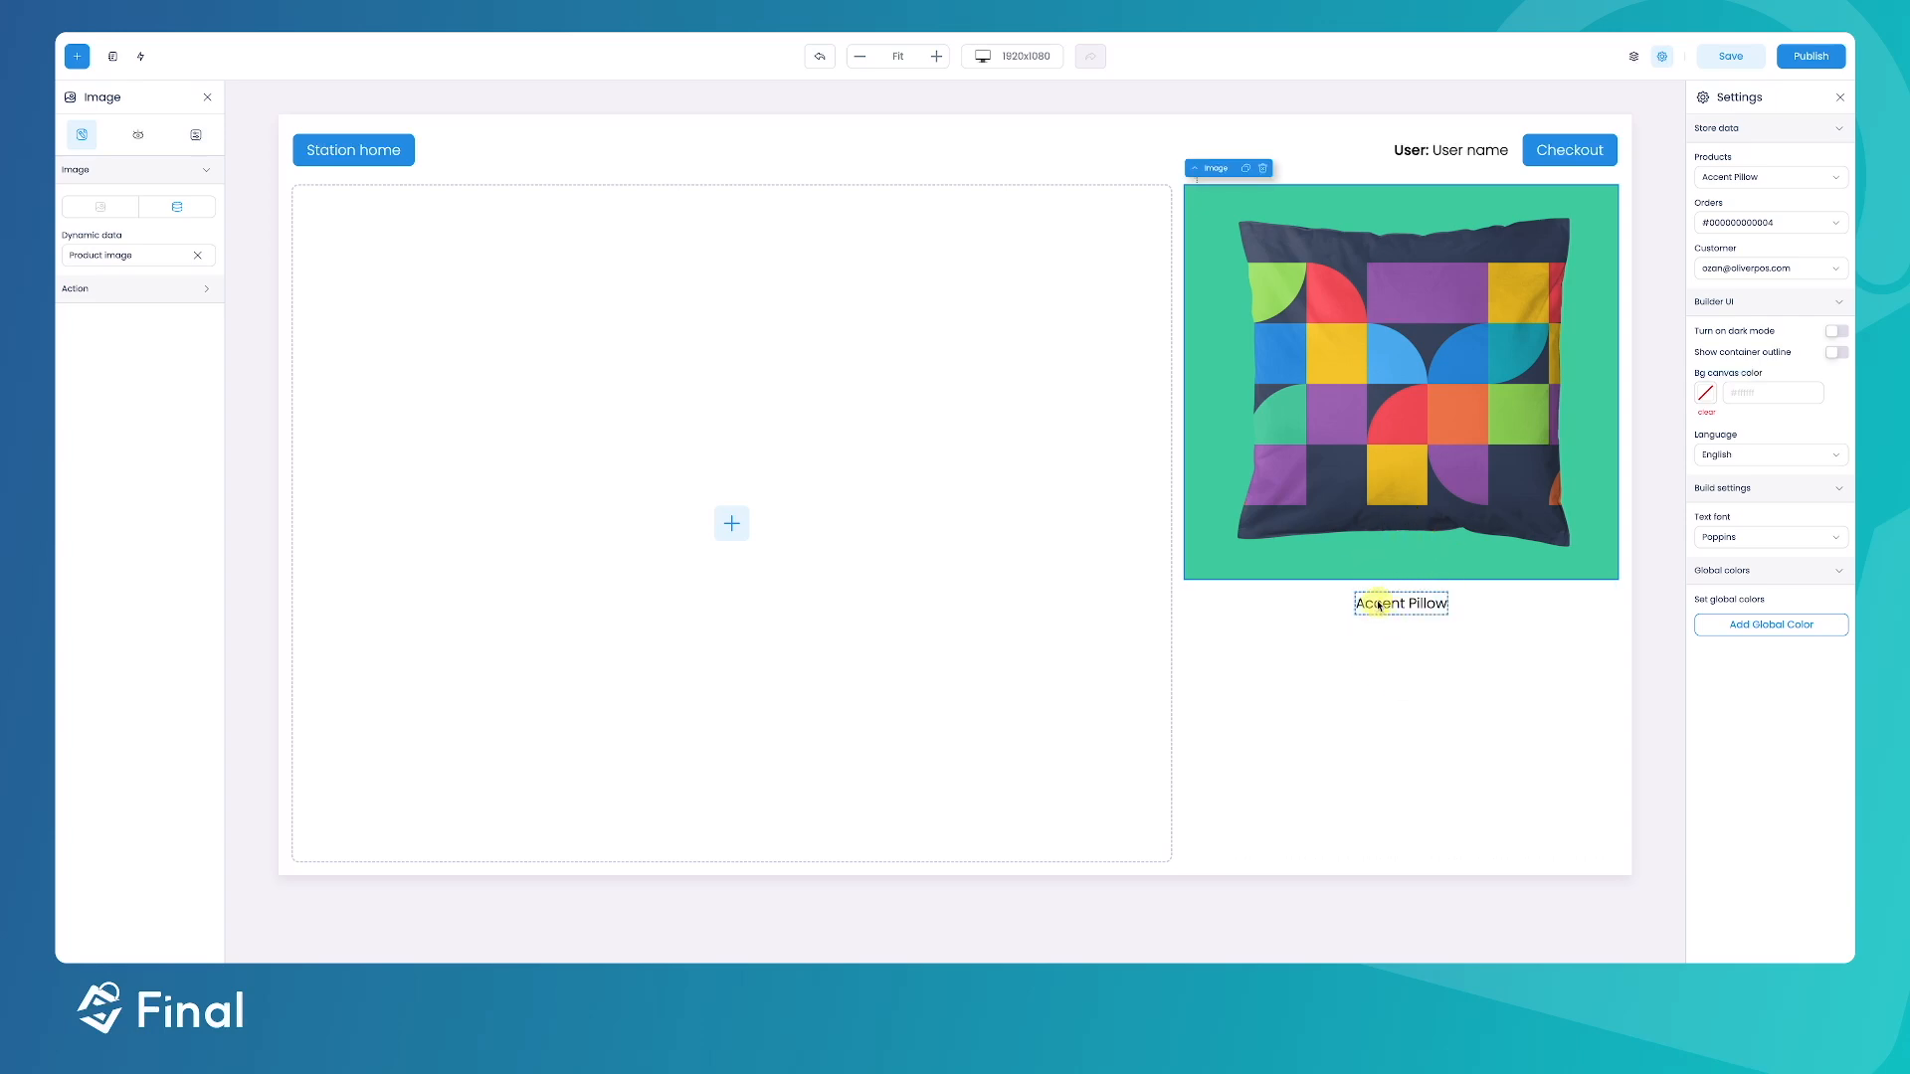
Step: Preview the layout with Dark Roasted Coffee, and return the preview product to Accent Pillow
{"action": "left_click", "coordinate": [1733, 177]}
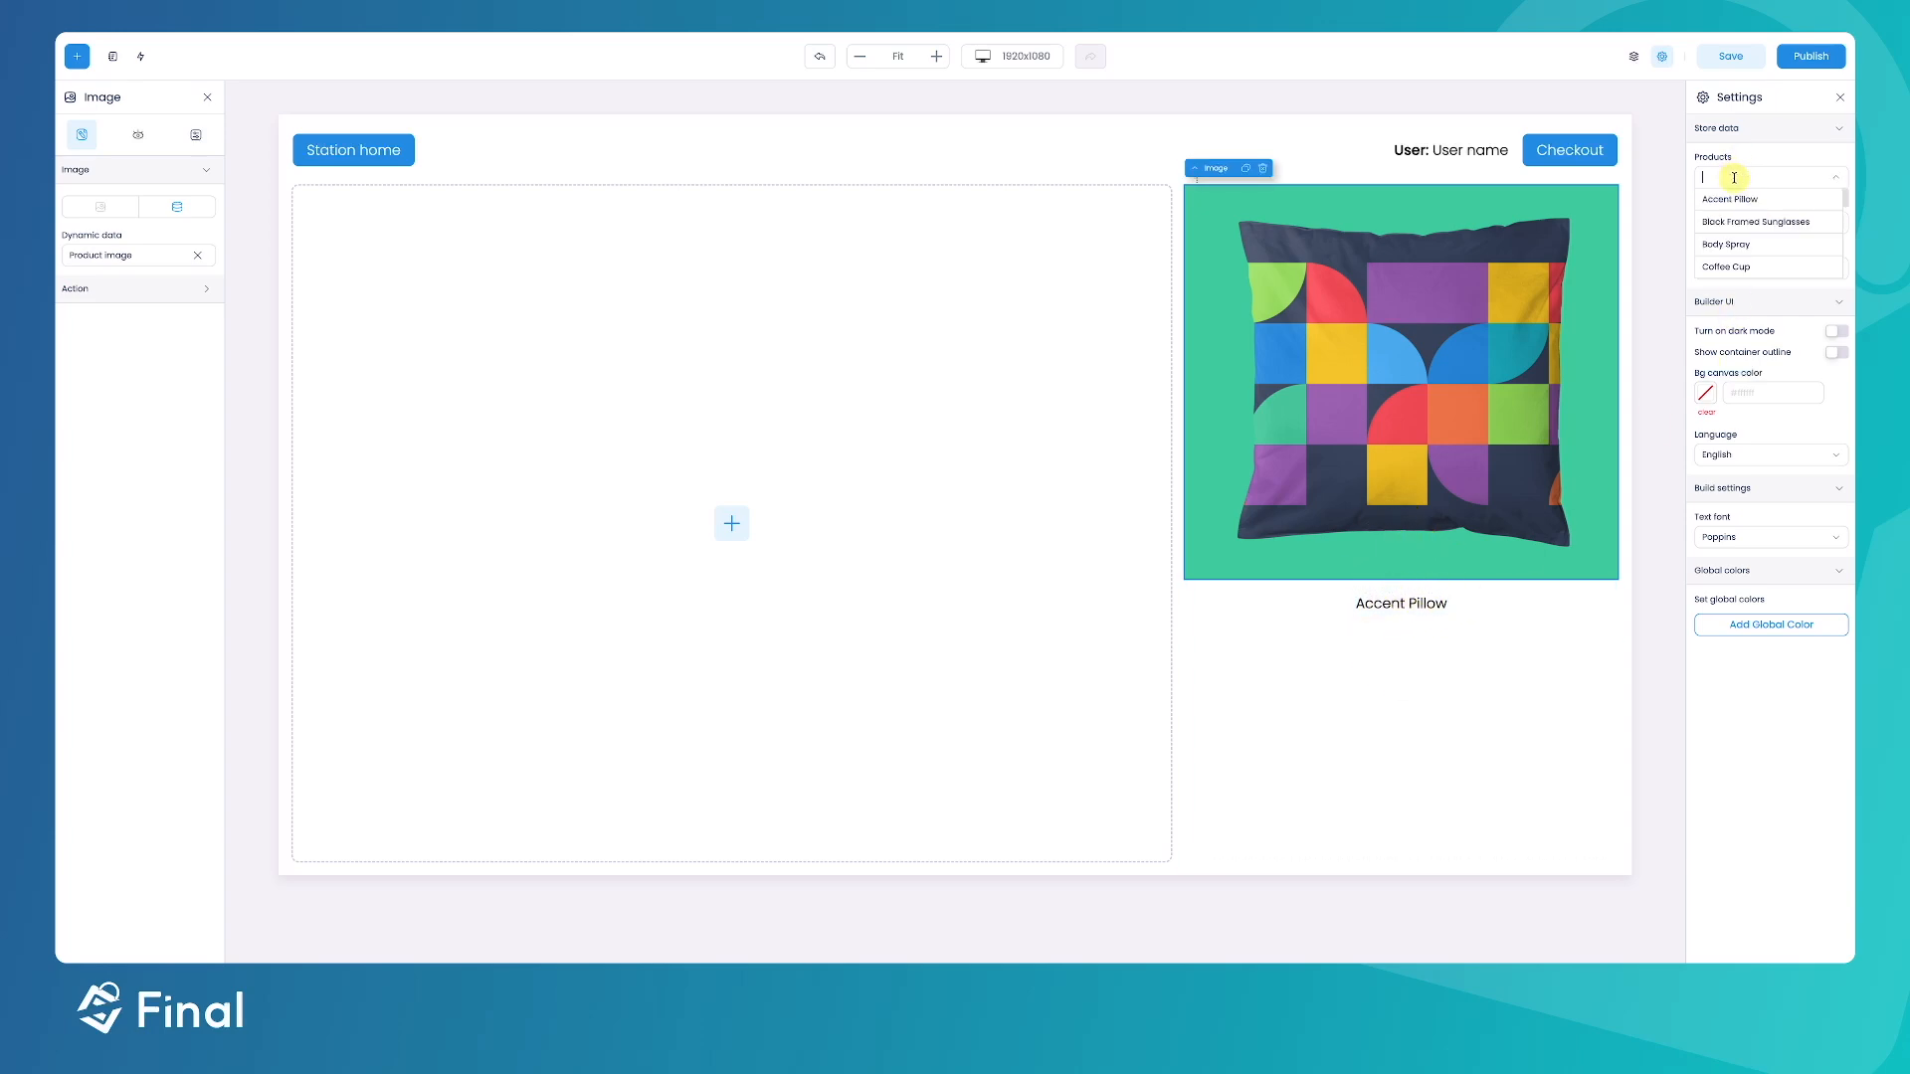
{"action": "scroll", "coordinate": [1736, 242], "scroll_direction": "down", "scroll_amount": 5}
{"action": "scroll", "coordinate": [1736, 241], "scroll_direction": "down", "scroll_amount": 2}
{"action": "left_click", "coordinate": [1737, 218]}
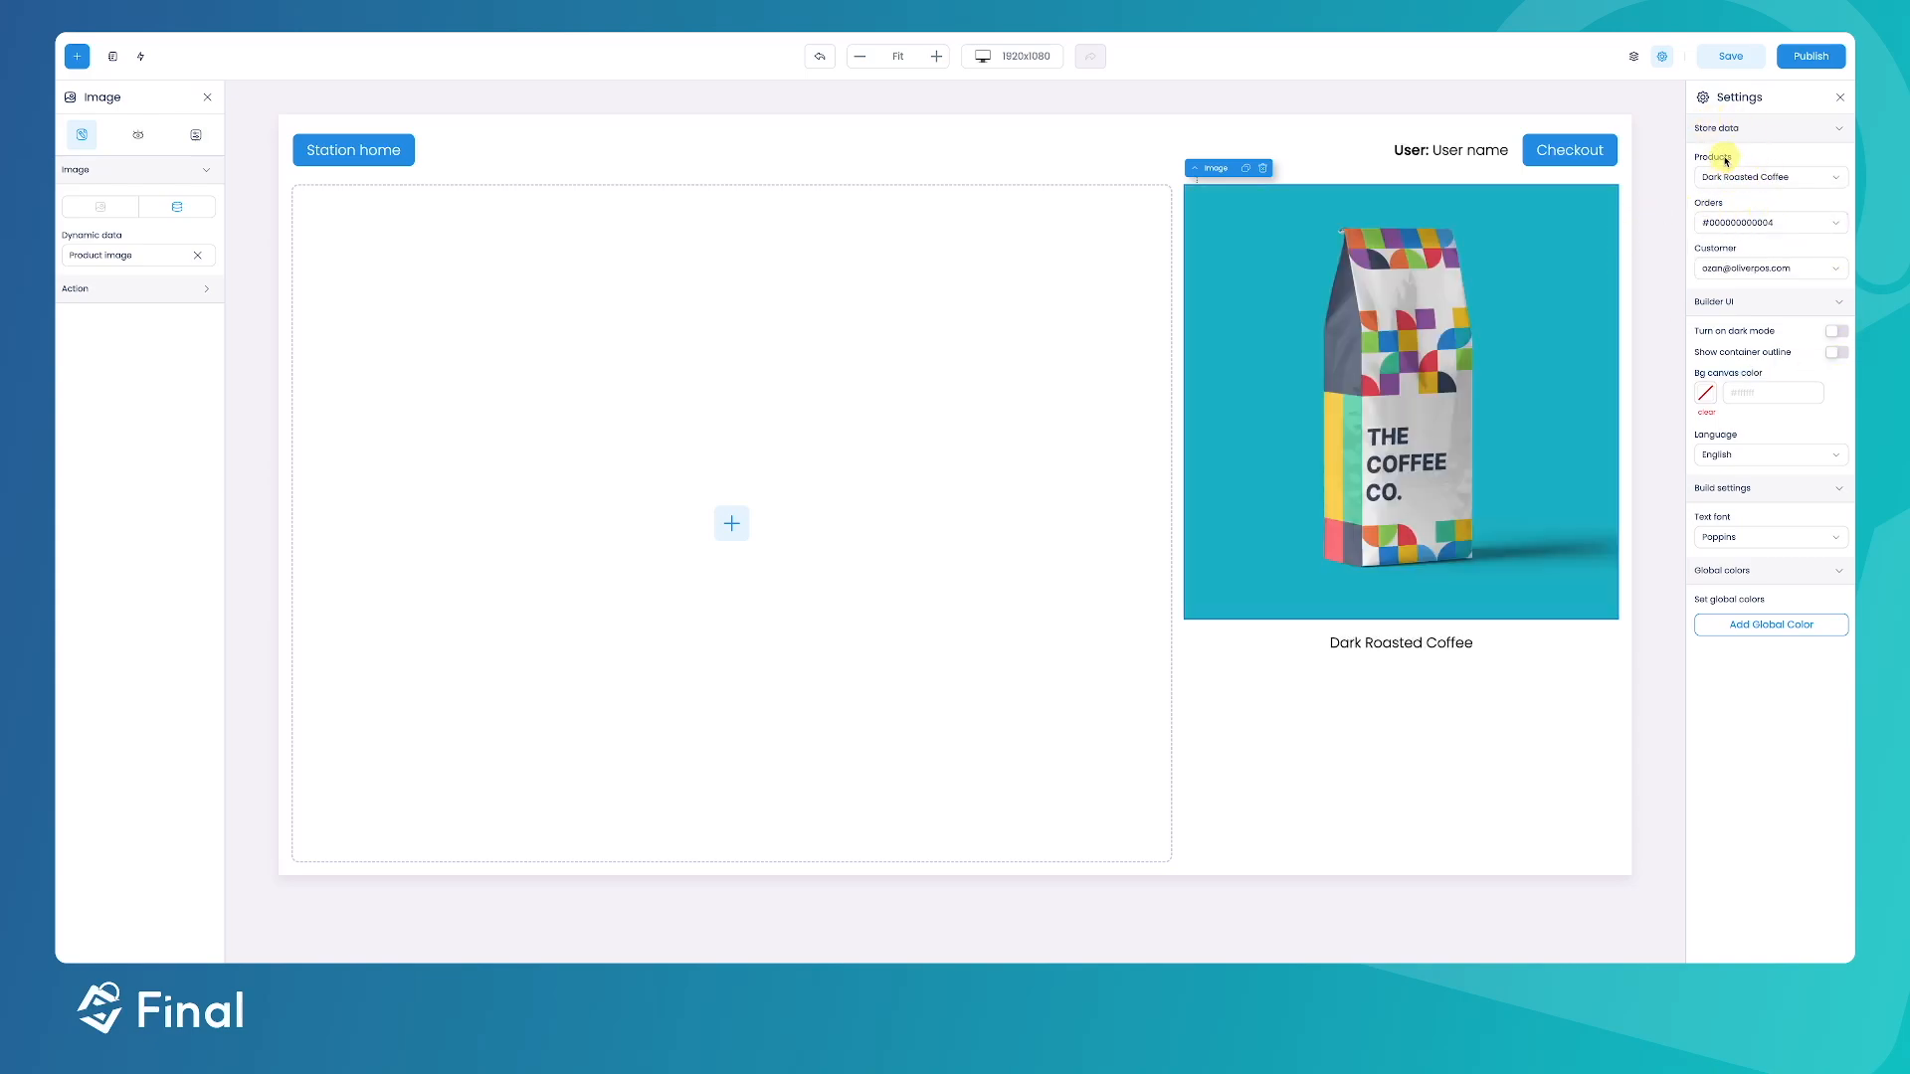
{"action": "left_click", "coordinate": [1723, 174]}
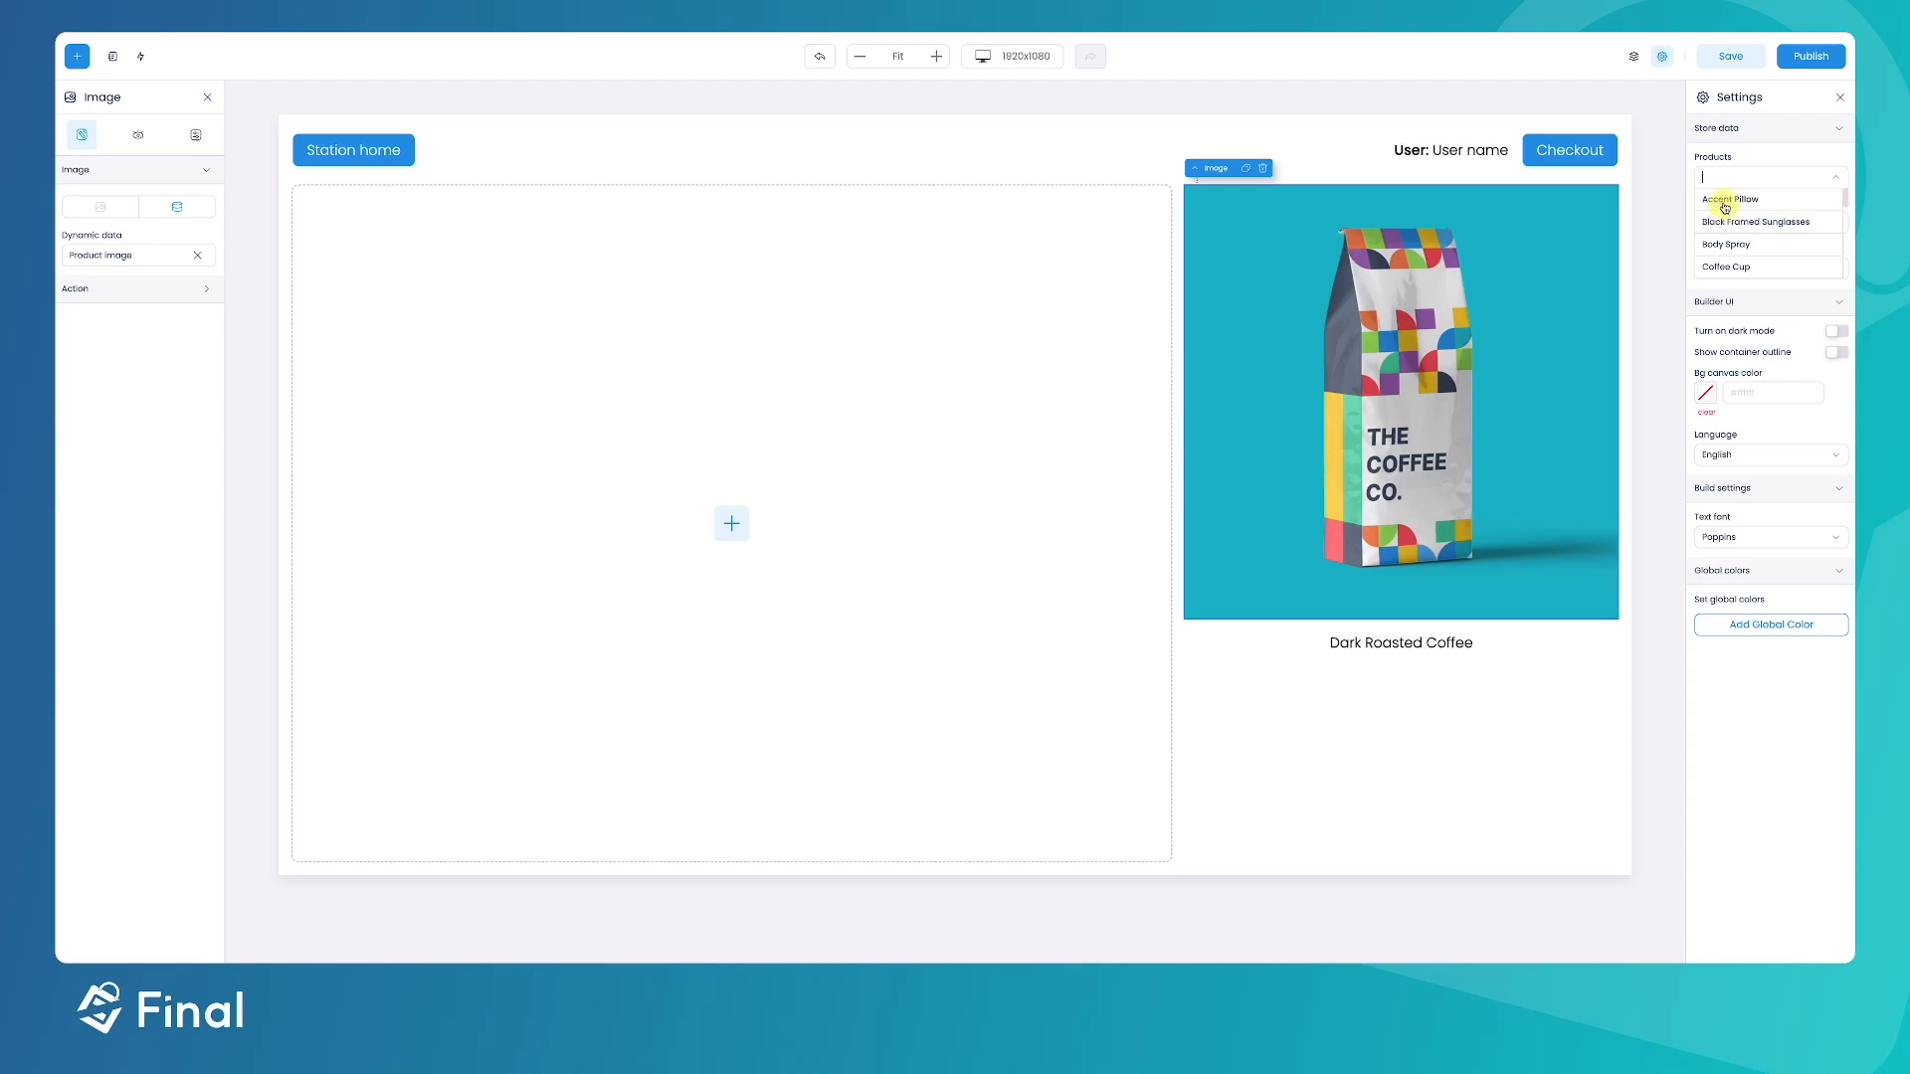
{"action": "left_click", "coordinate": [1726, 199]}
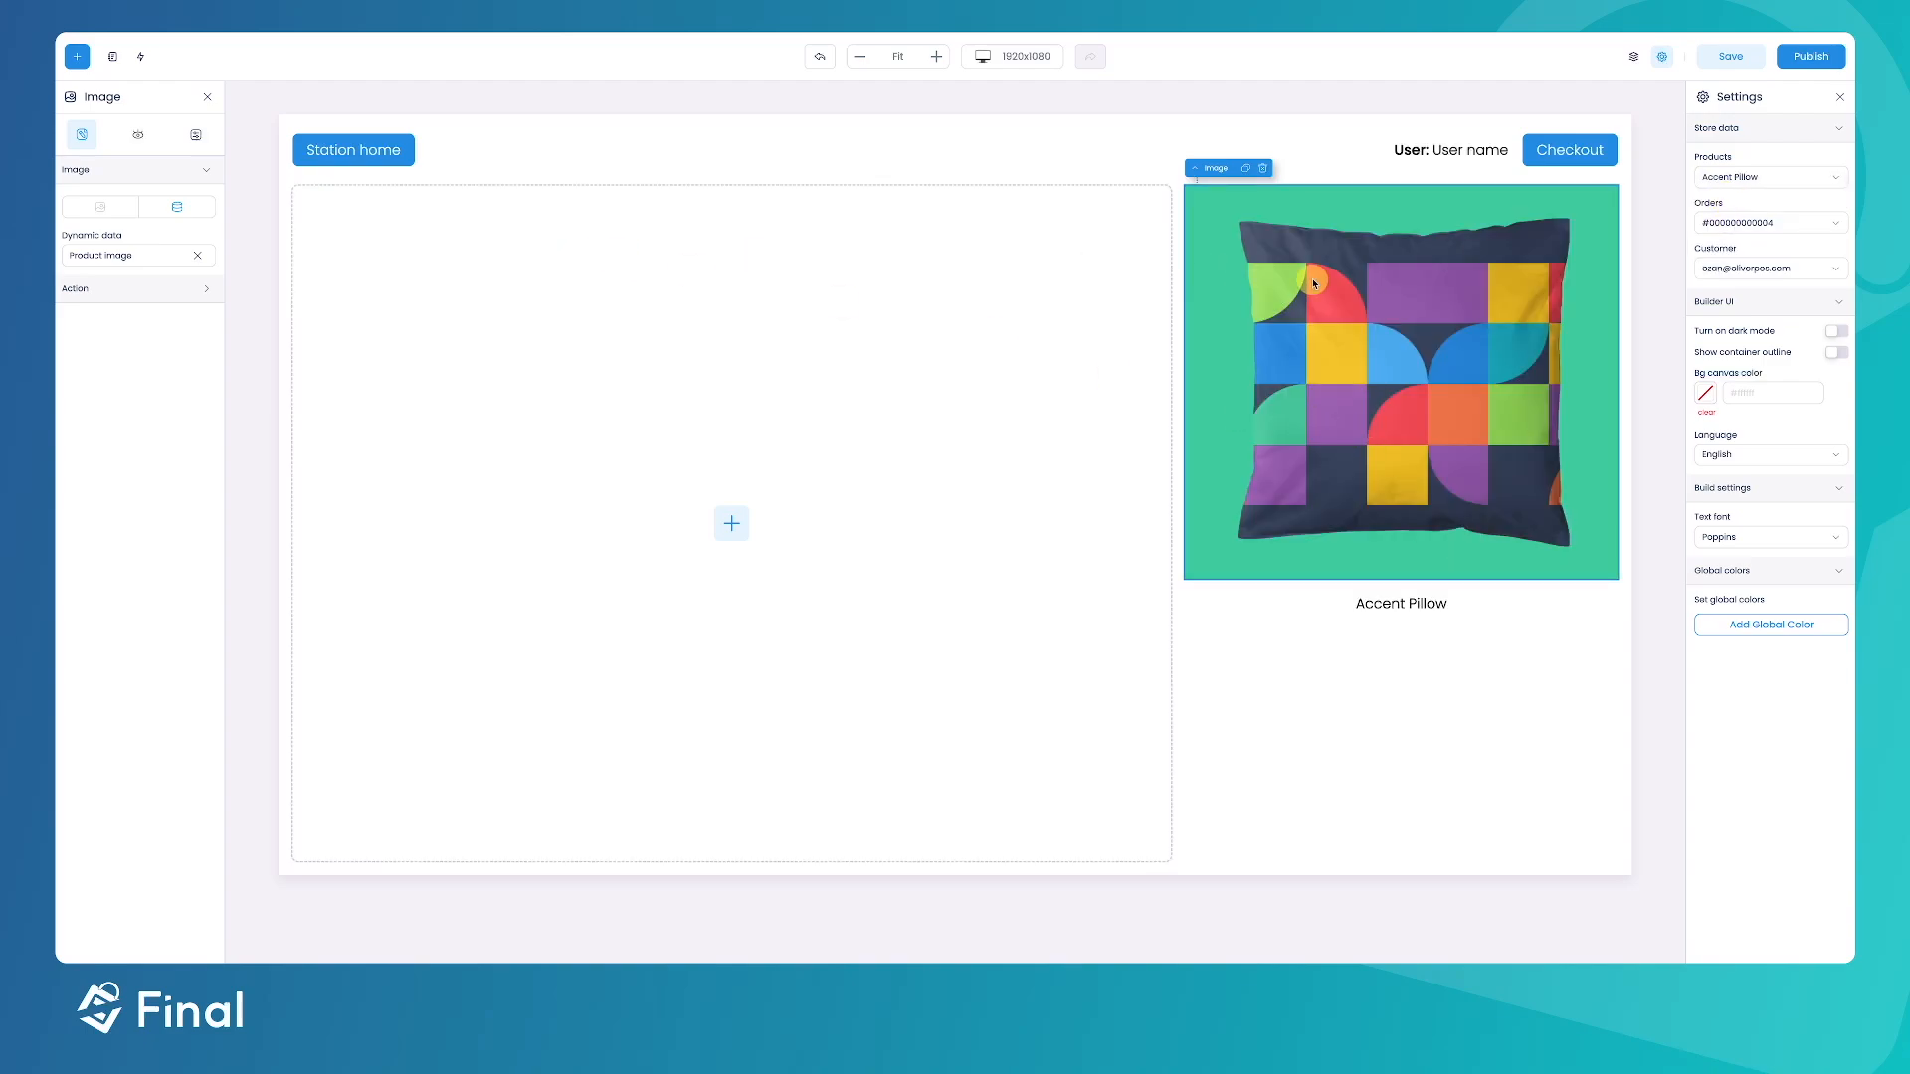
Step: Round the product image by applying one border radius to all four corners
{"action": "left_click", "coordinate": [139, 139]}
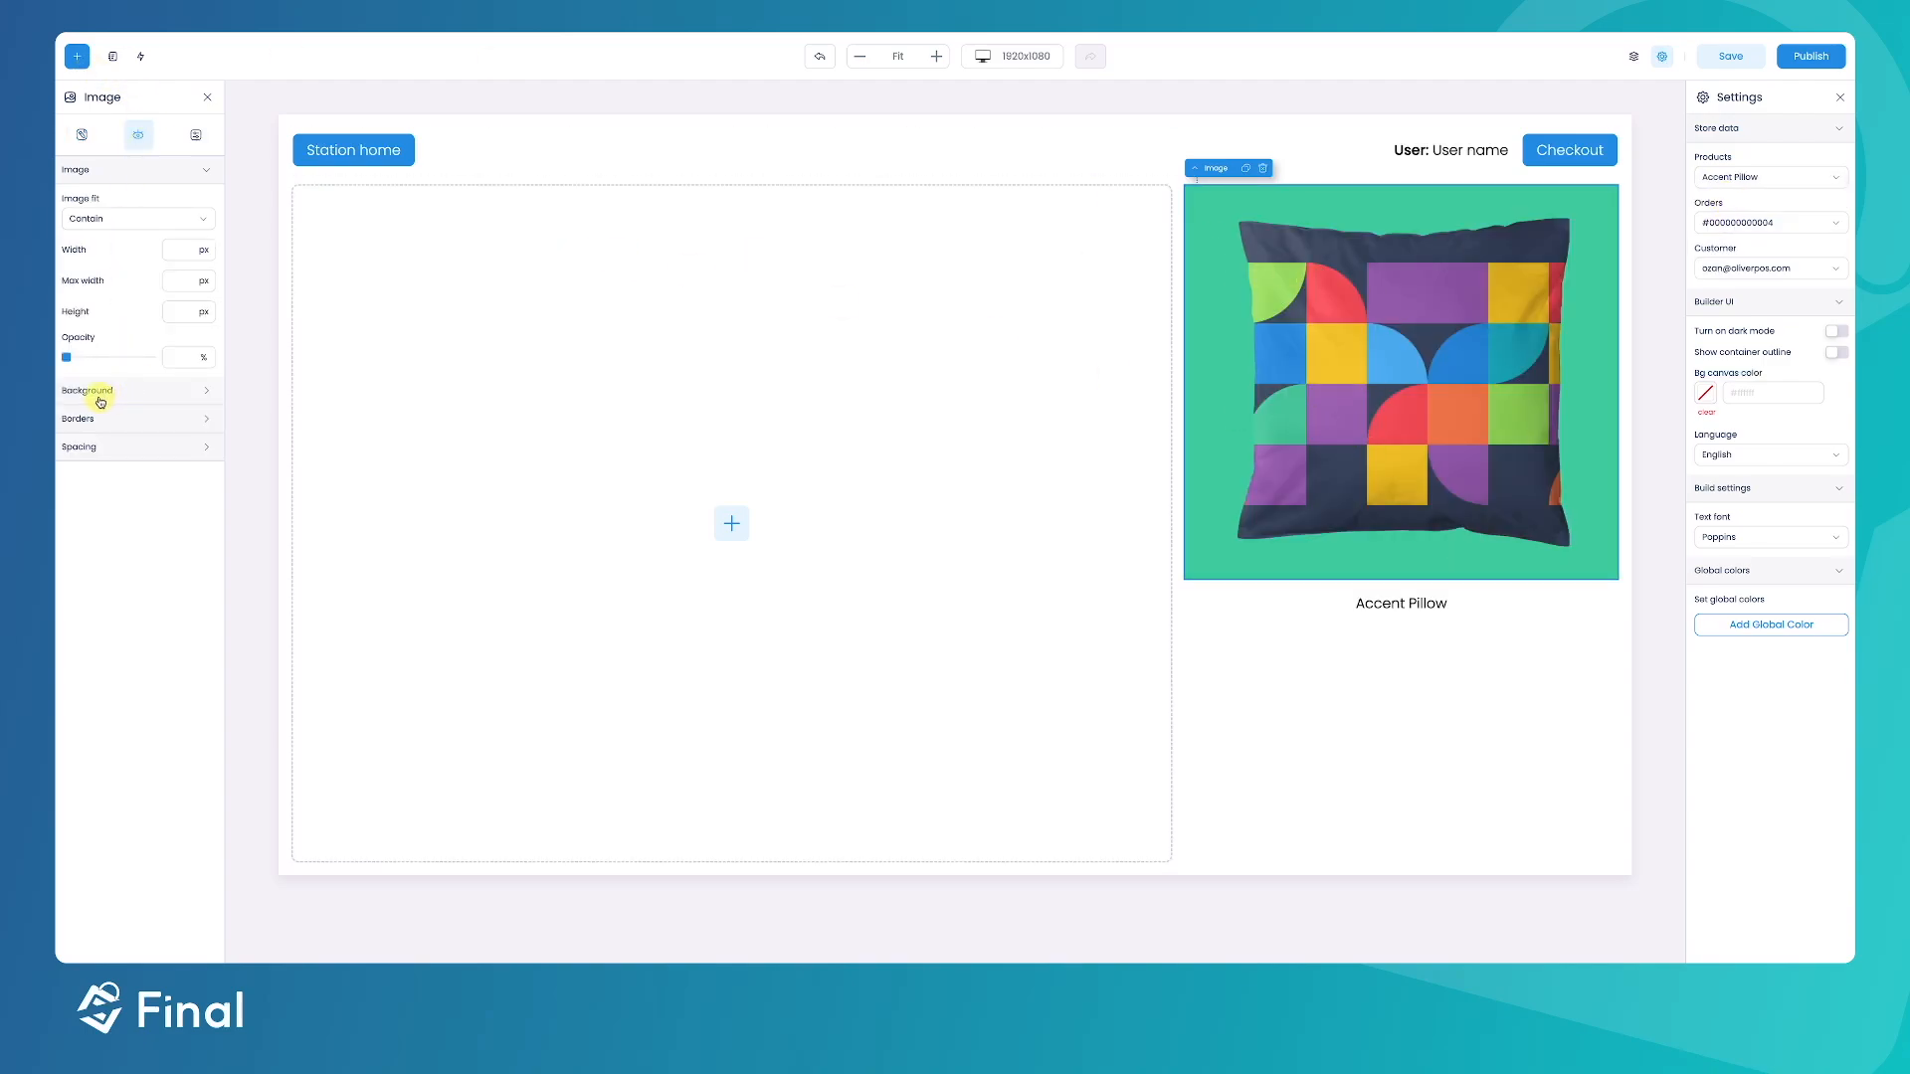
{"action": "left_click", "coordinate": [90, 419]}
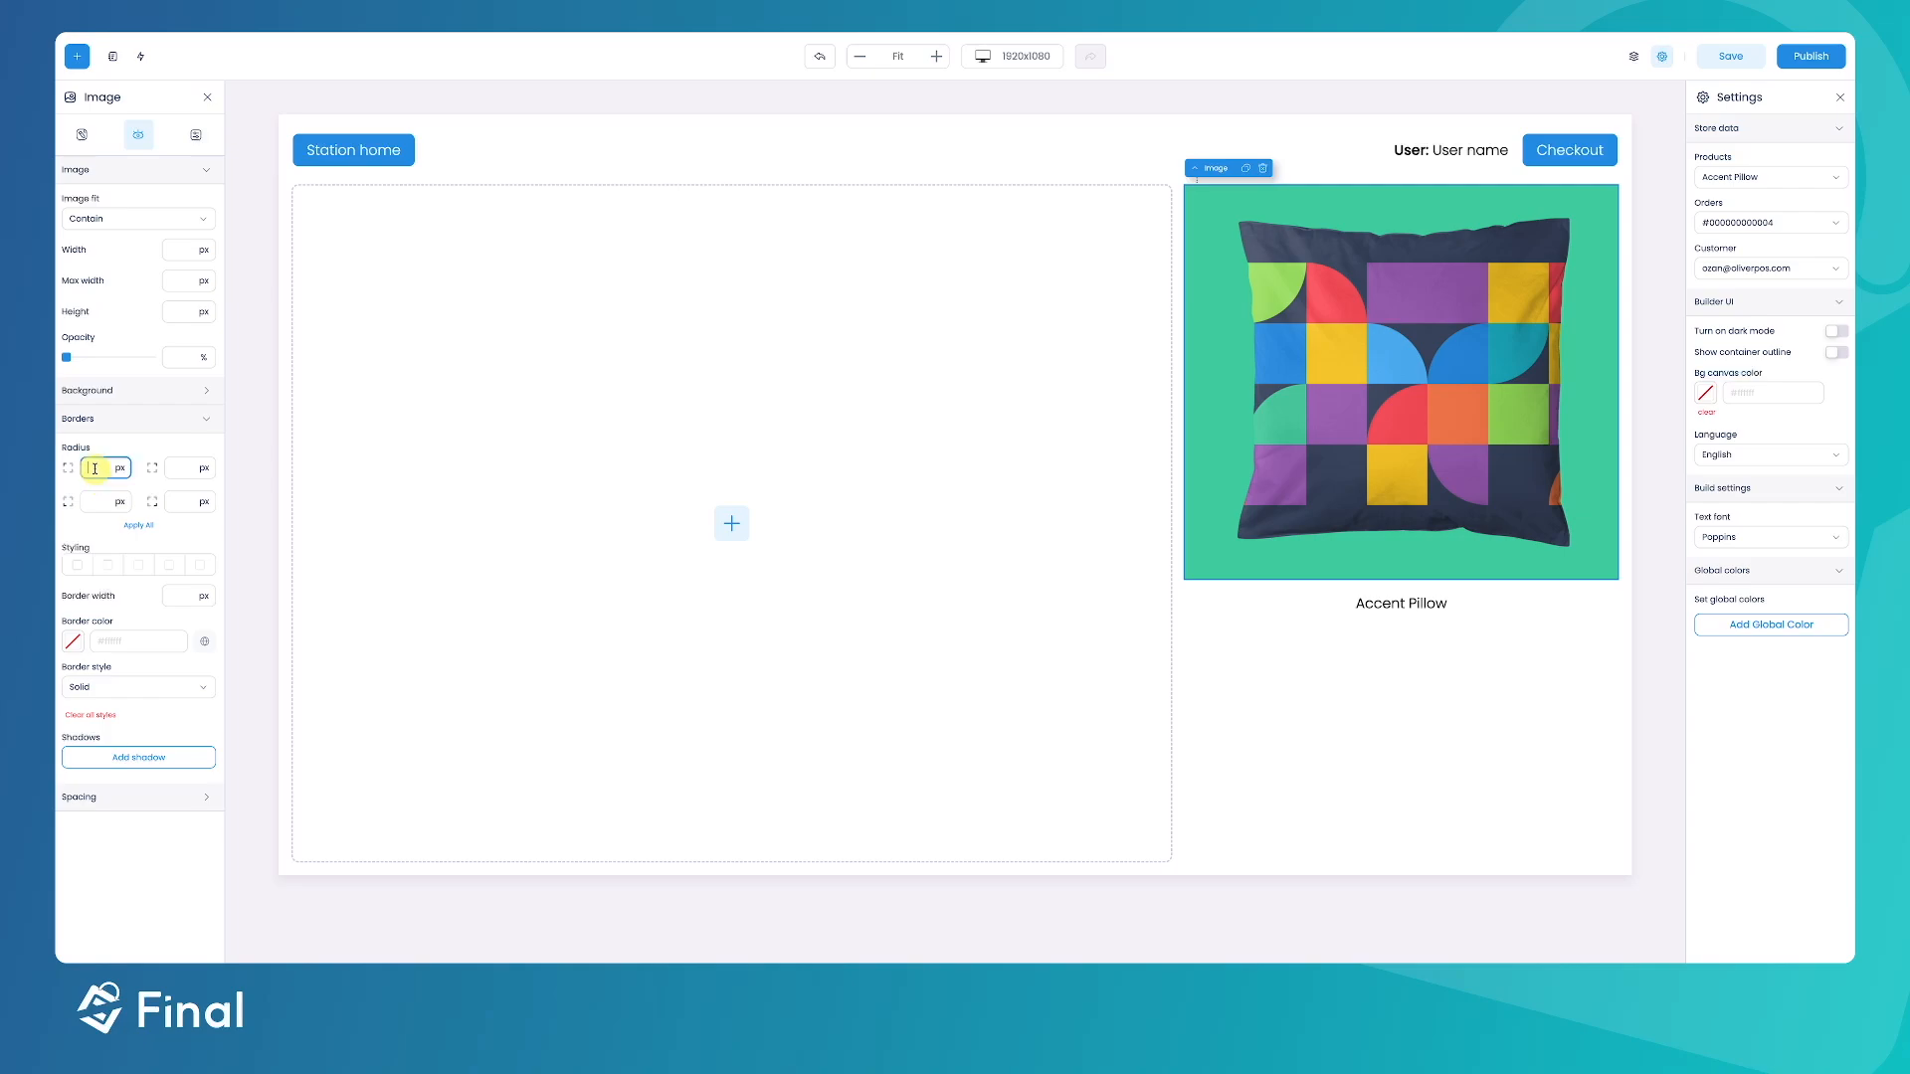
{"action": "left_click", "coordinate": [139, 524]}
{"action": "left_click", "coordinate": [1156, 644]}
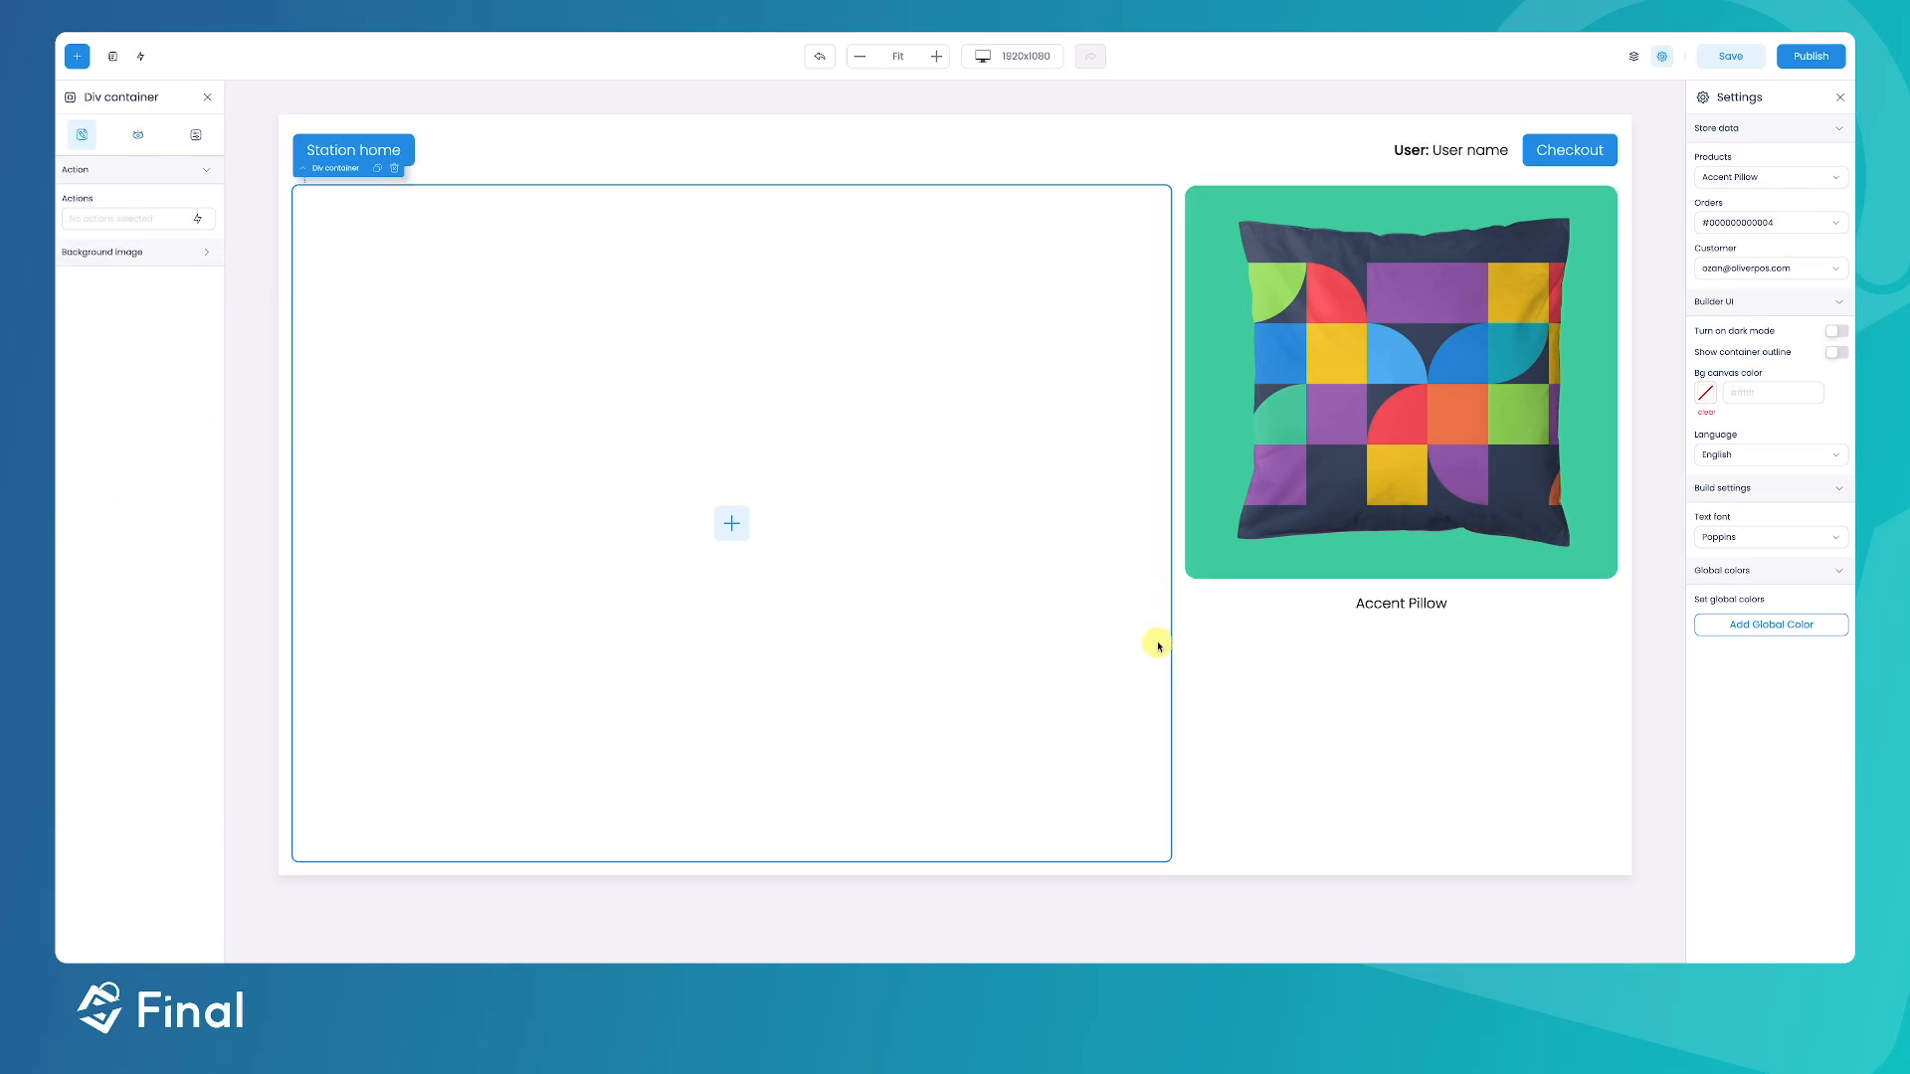
Step: Set the preview product to Body Spray to check the rounded product image
{"action": "left_click", "coordinate": [1326, 754]}
{"action": "left_click", "coordinate": [1726, 177]}
{"action": "left_click", "coordinate": [1717, 247]}
{"action": "left_click", "coordinate": [921, 341]}
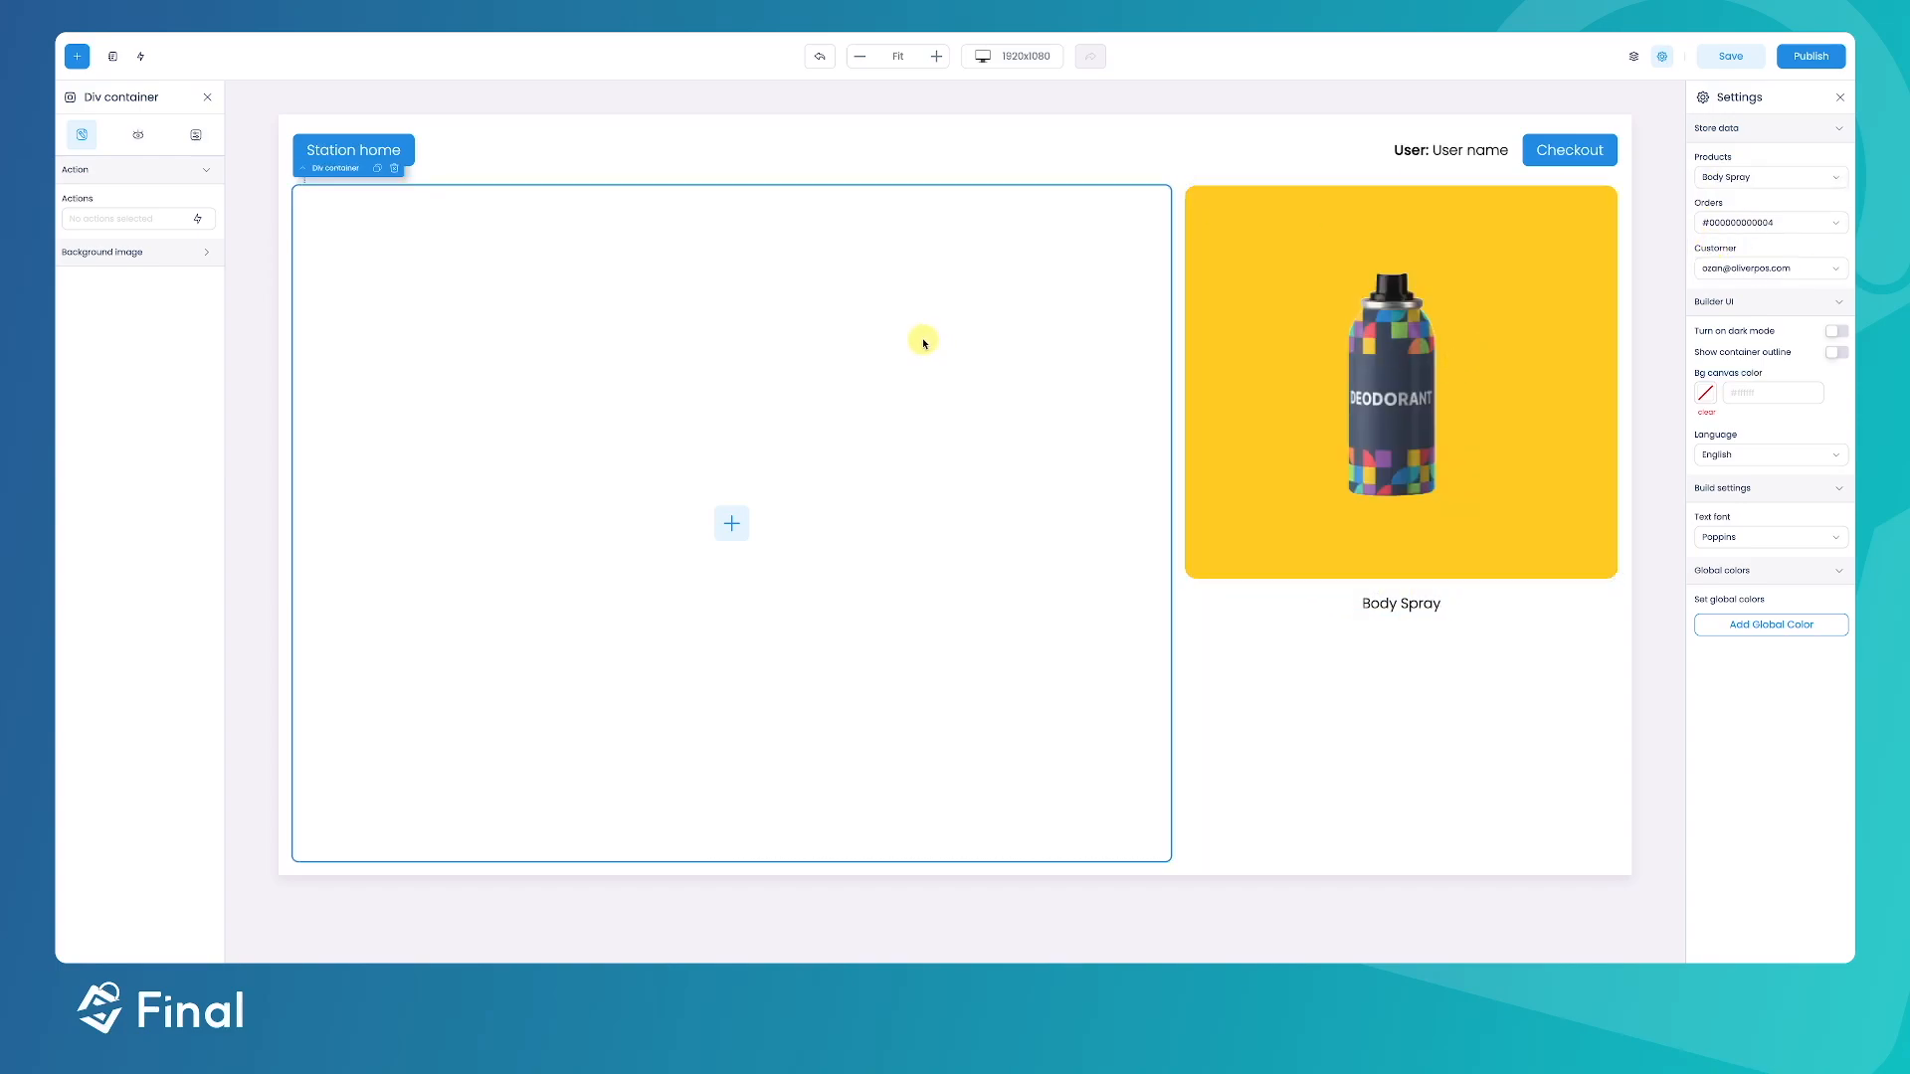
Step: Set the font weight of the product name text below the image to 600
{"action": "left_click", "coordinate": [1395, 604]}
{"action": "left_click", "coordinate": [139, 137]}
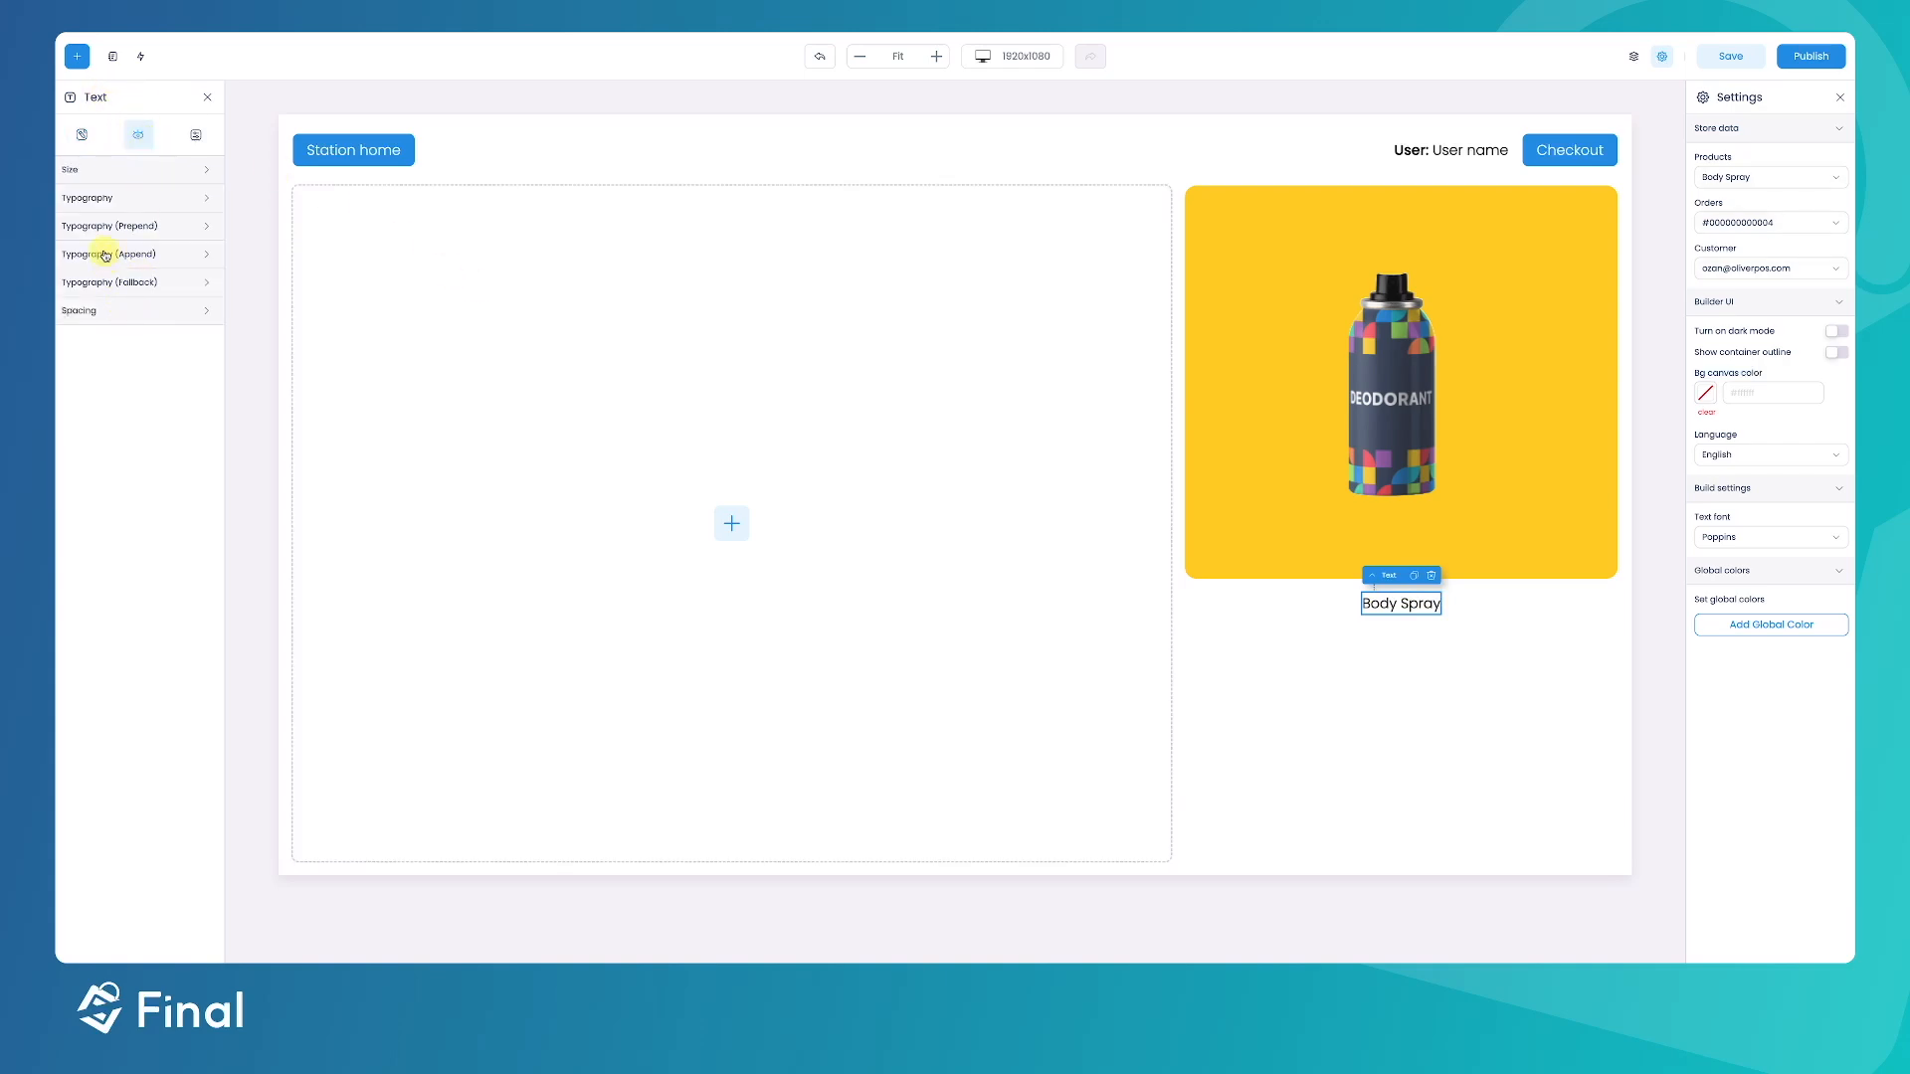
{"action": "left_click", "coordinate": [114, 202]}
{"action": "left_click", "coordinate": [96, 434]}
{"action": "left_click", "coordinate": [123, 525]}
Step: Set the preview product to Accent Pillow to check the bold product name
{"action": "left_click", "coordinate": [1747, 175]}
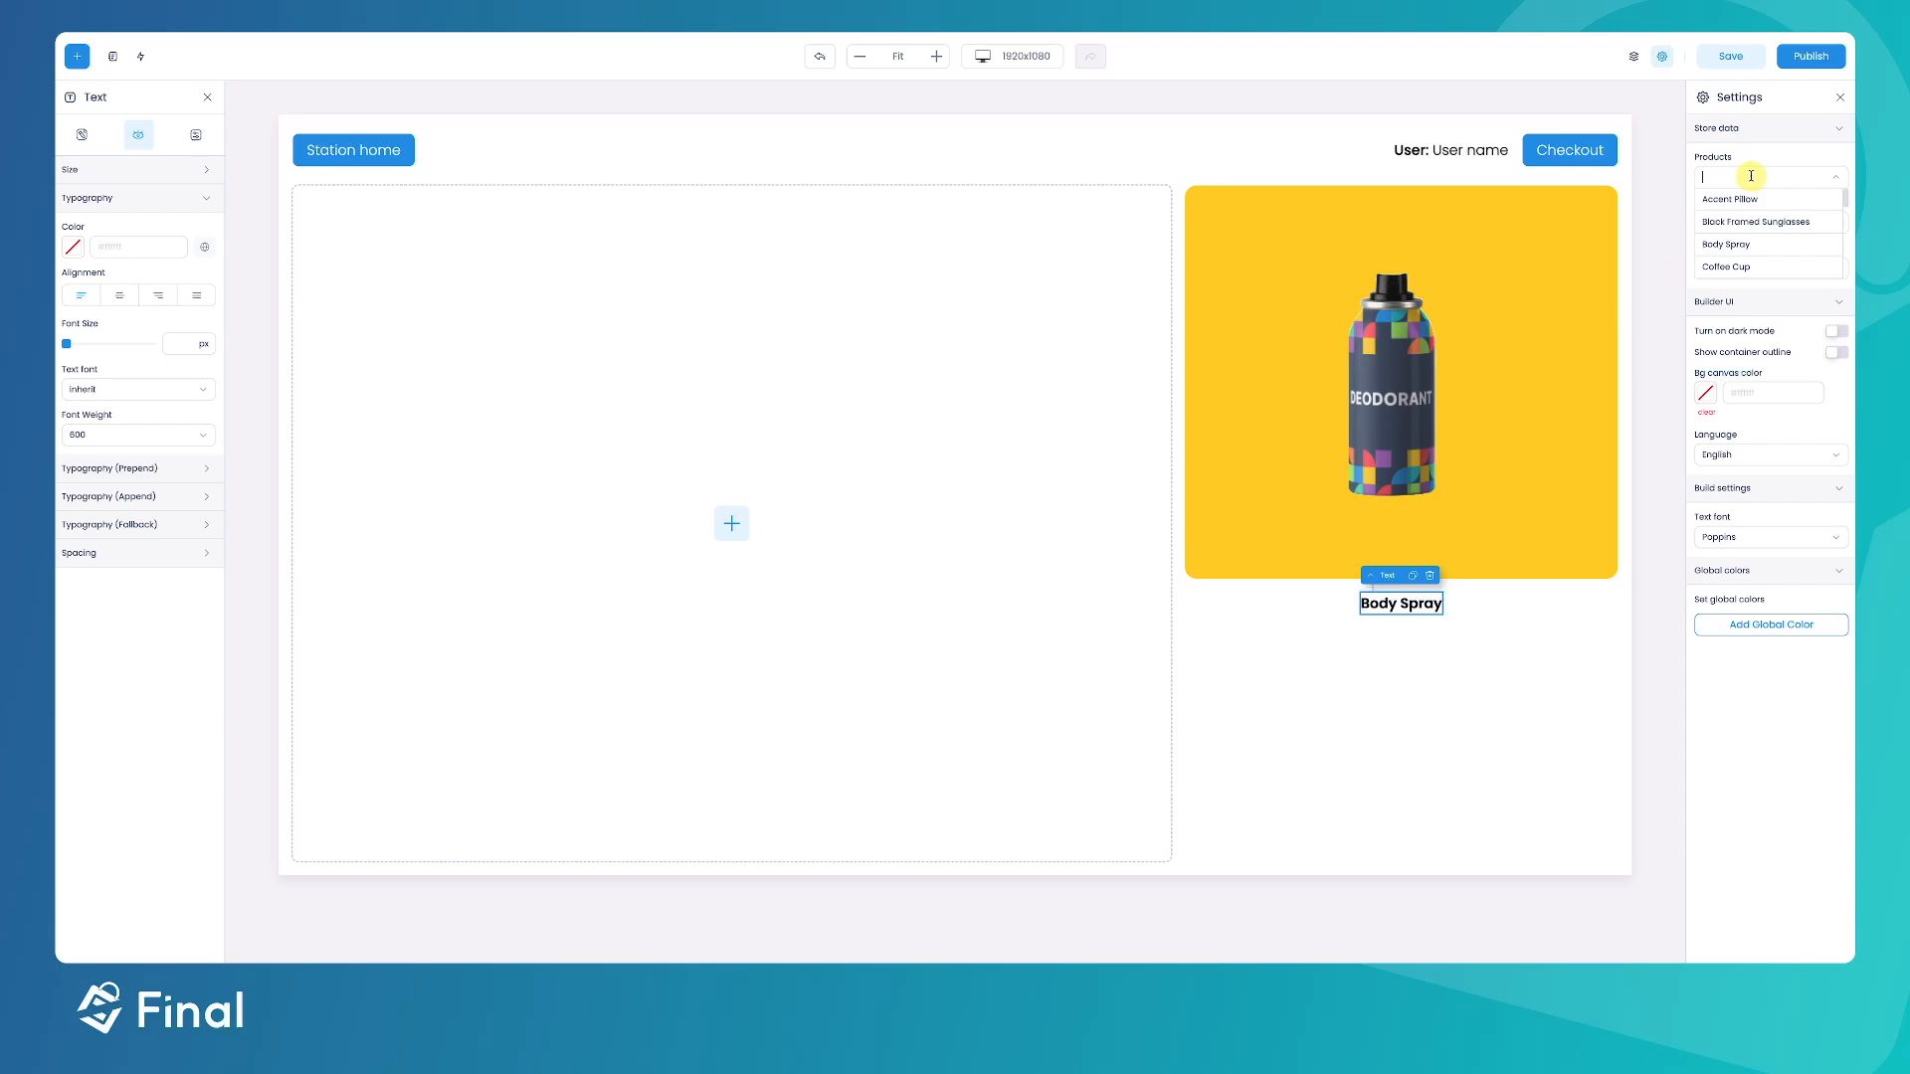
{"action": "left_click", "coordinate": [1730, 200]}
{"action": "left_click", "coordinate": [1396, 698]}
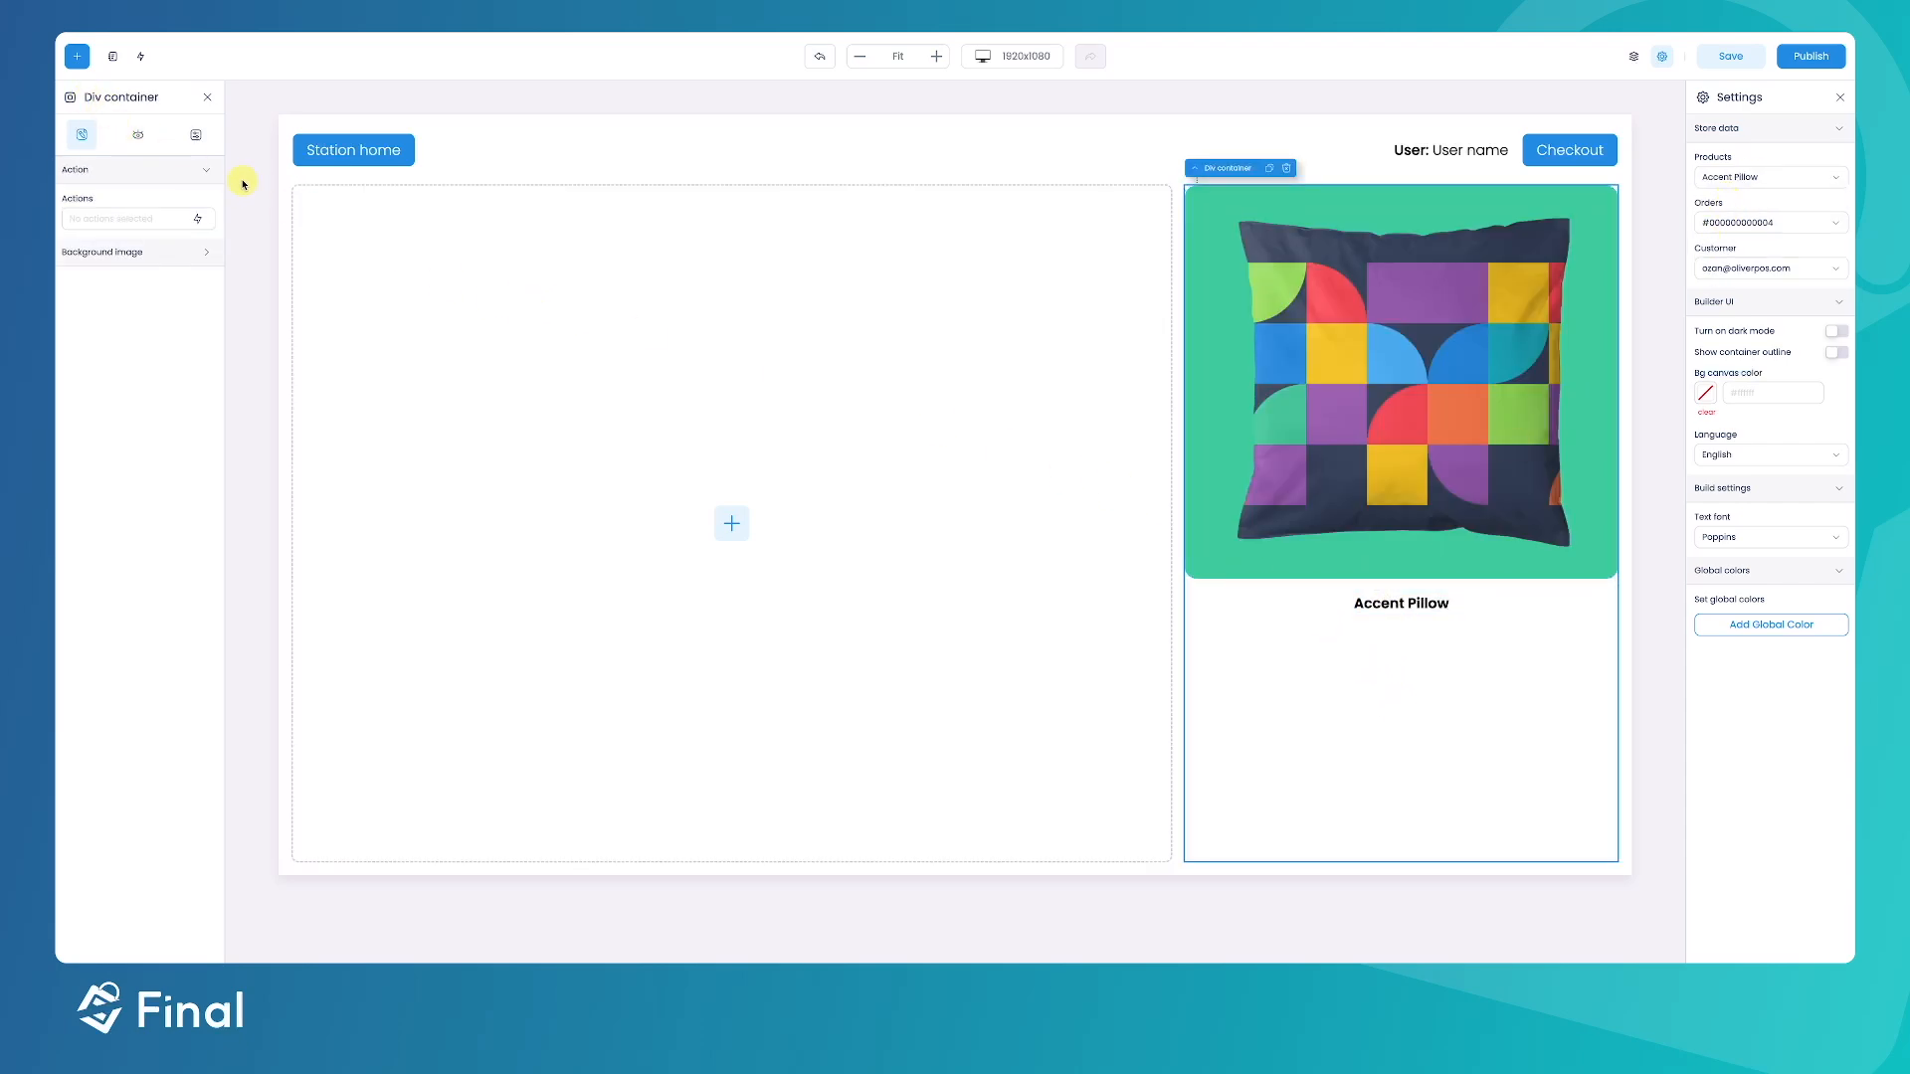
Step: Add a Product Grid element to the large empty container below the Station home button
{"action": "left_click", "coordinate": [454, 300]}
{"action": "left_click", "coordinate": [77, 56]}
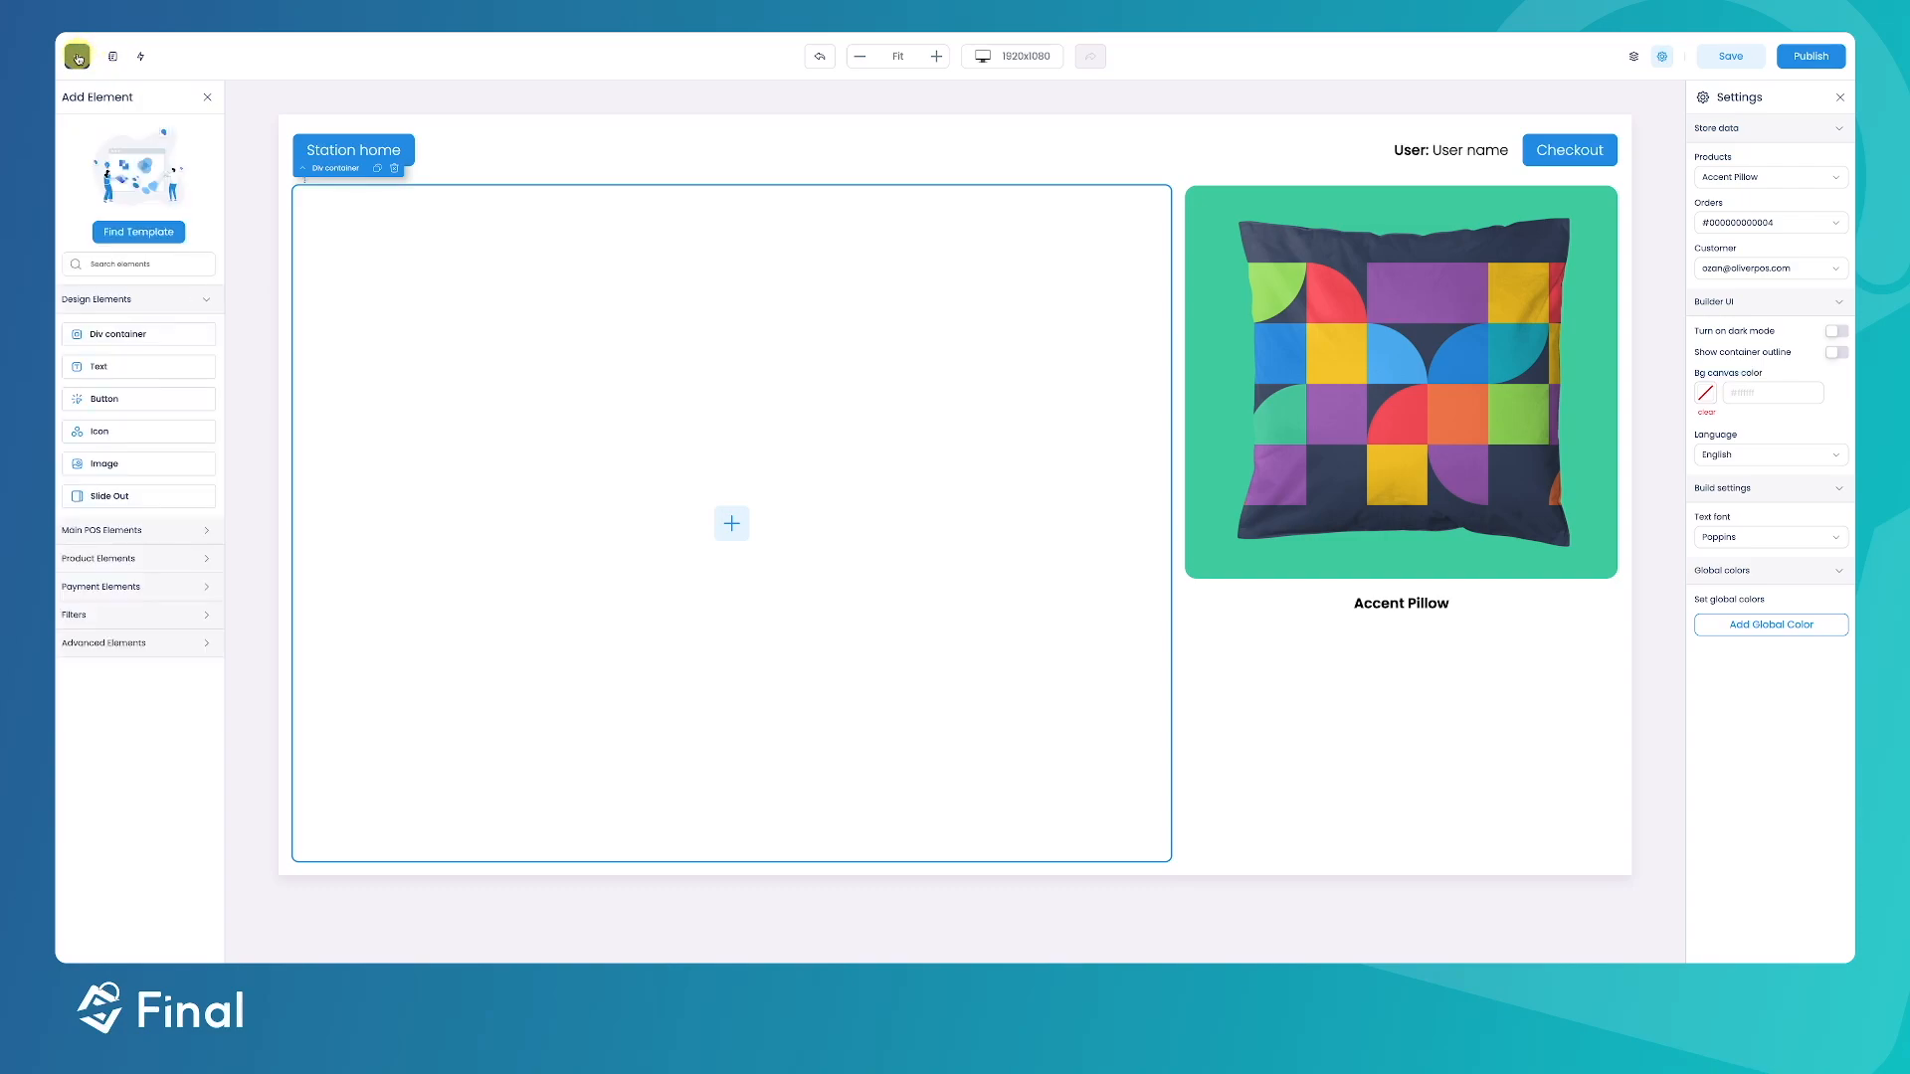
{"action": "left_click", "coordinate": [96, 563]}
{"action": "left_click_drag", "start_coordinate": [116, 658], "coordinate": [532, 499]}
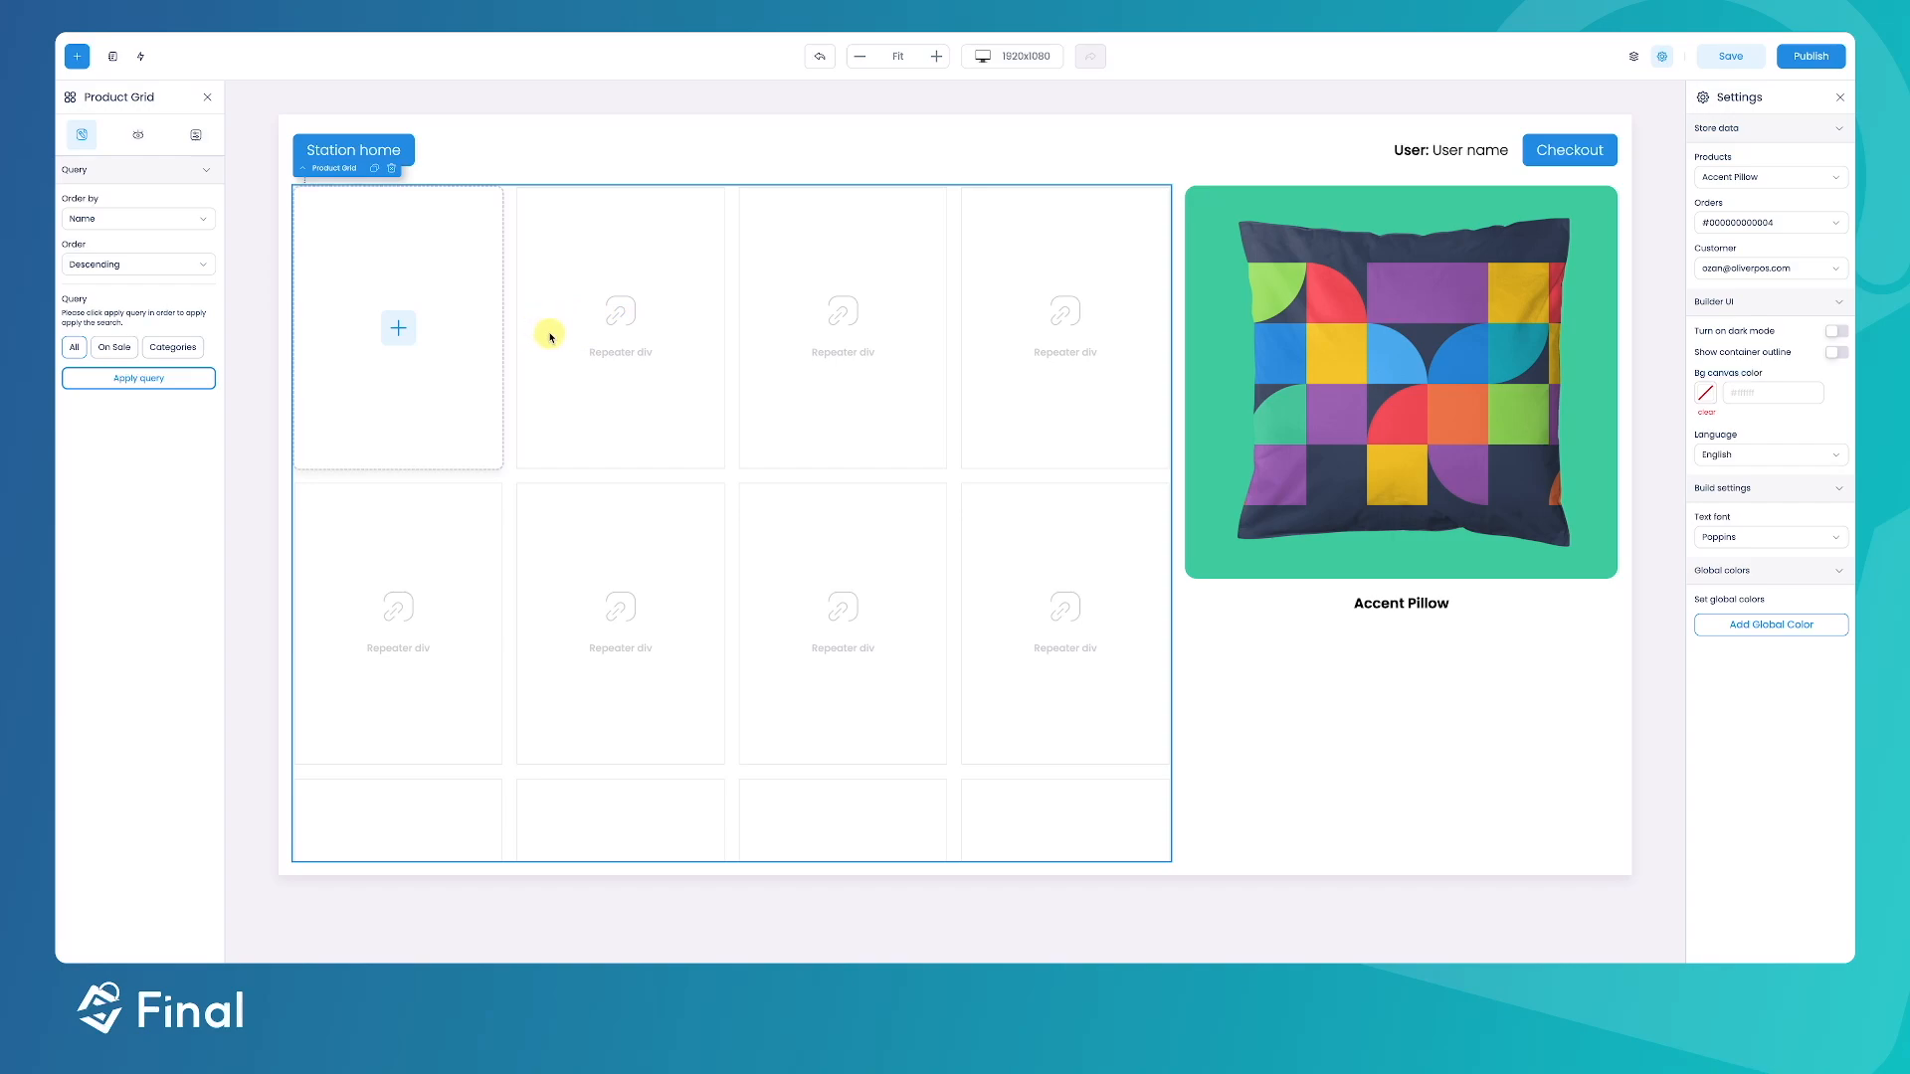
Step: Inspect the product grid's repeater cells, selecting the first cell and the whole grid in turn
{"action": "scroll", "coordinate": [953, 351], "scroll_direction": "down", "scroll_amount": 3}
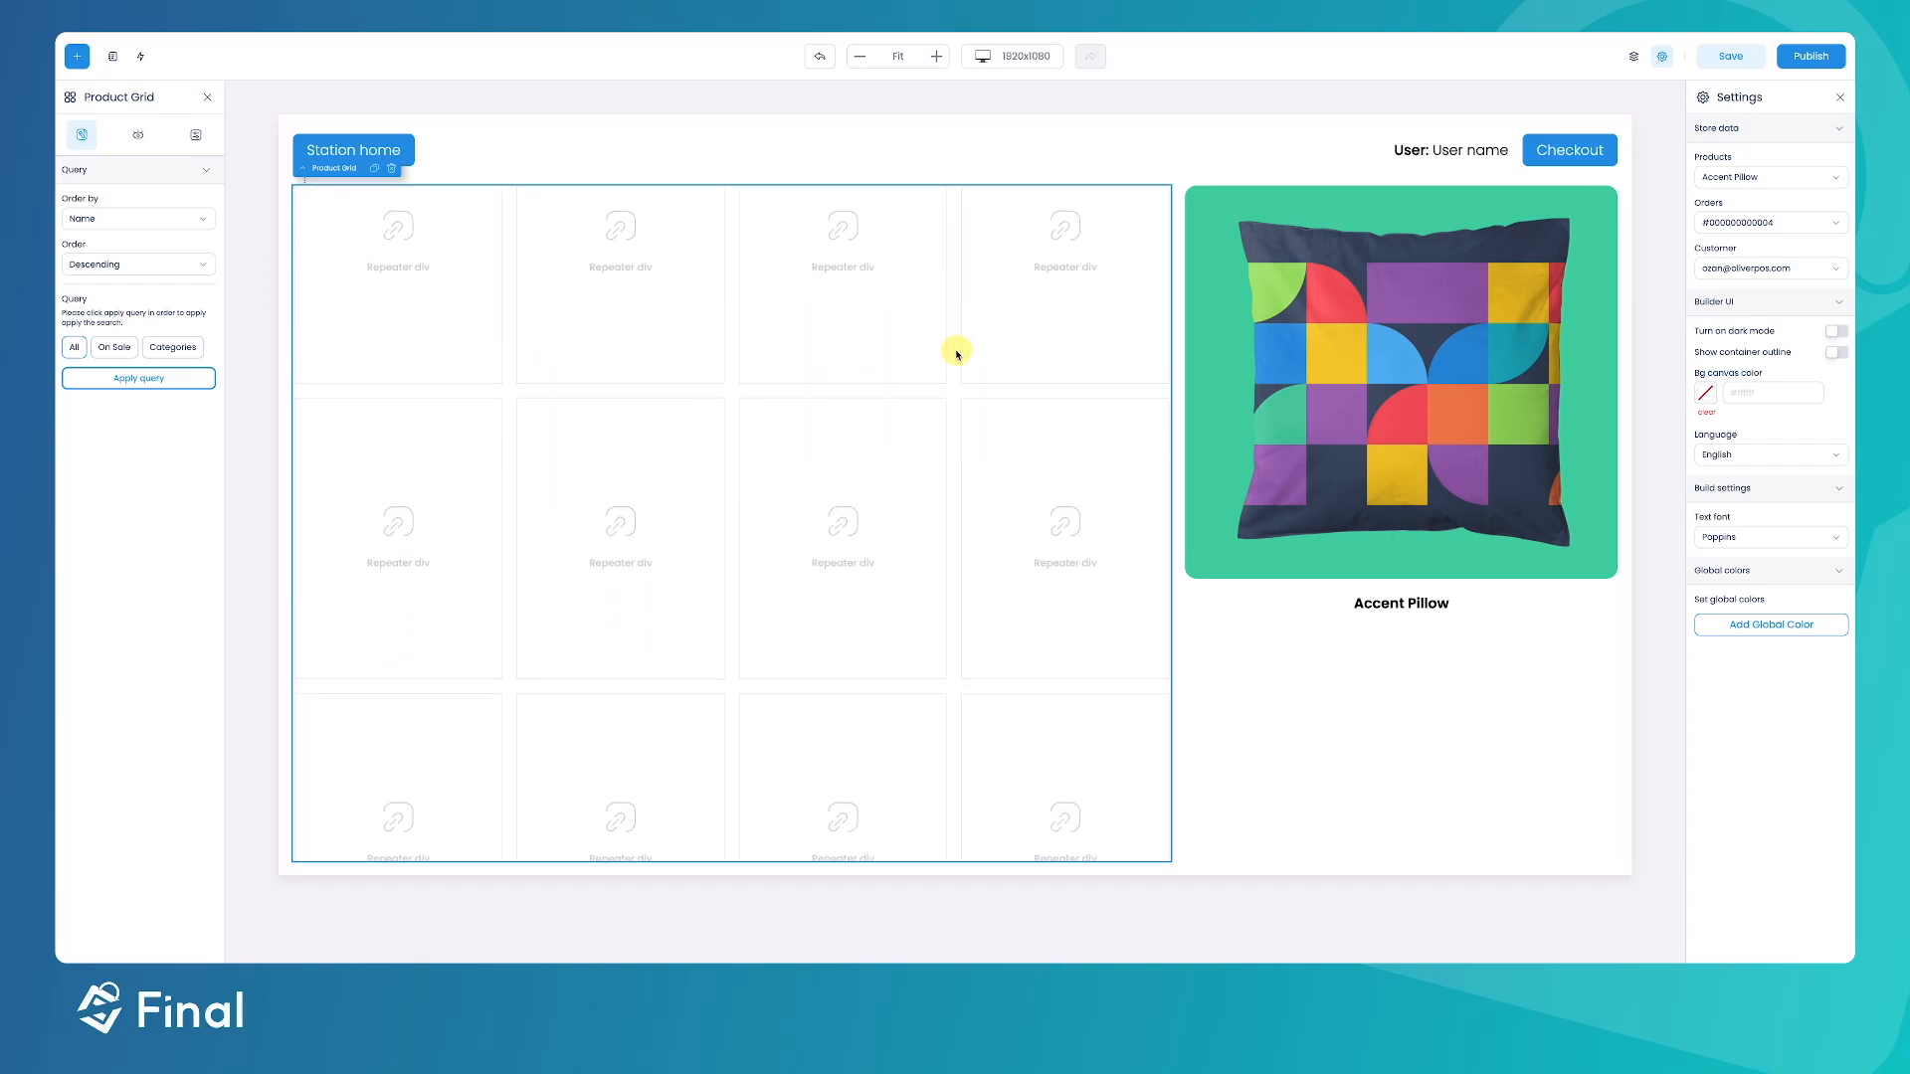
{"action": "scroll", "coordinate": [955, 350], "scroll_direction": "up", "scroll_amount": 1}
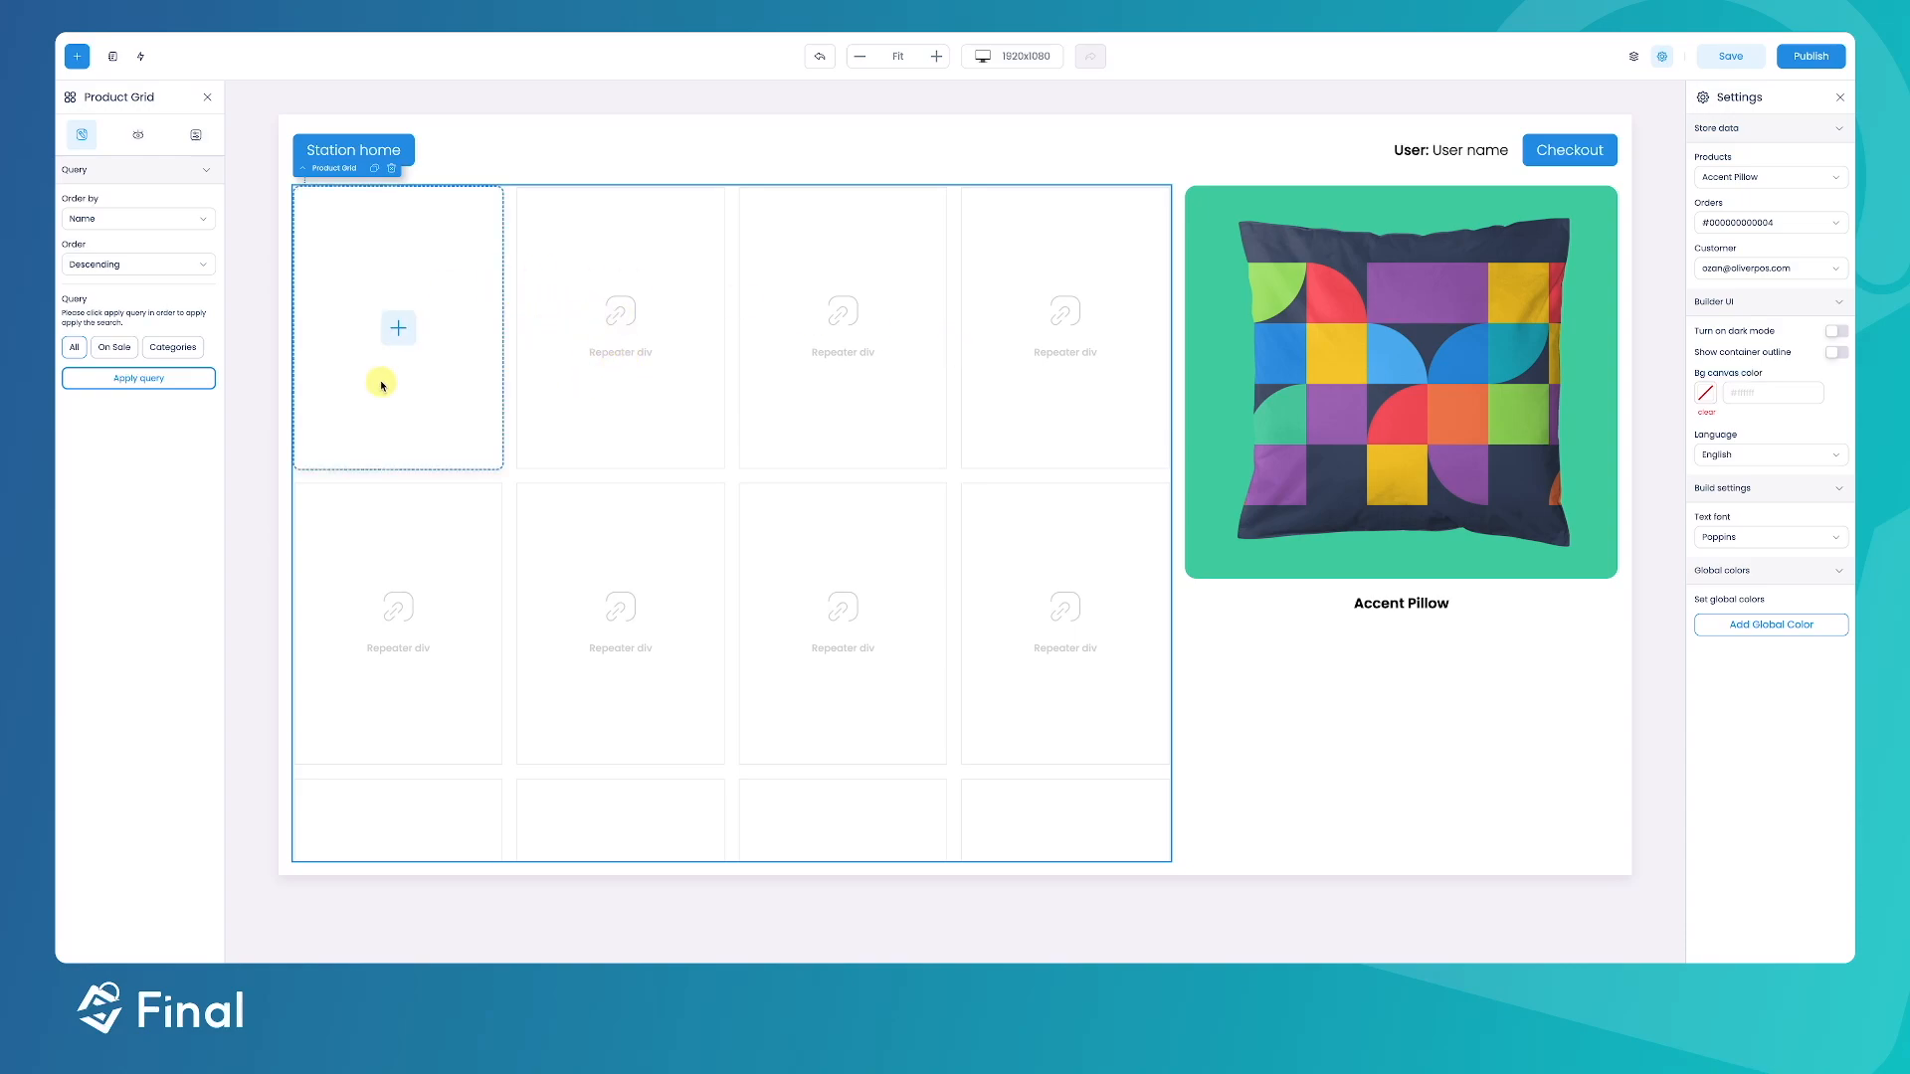
{"action": "left_click", "coordinate": [415, 407]}
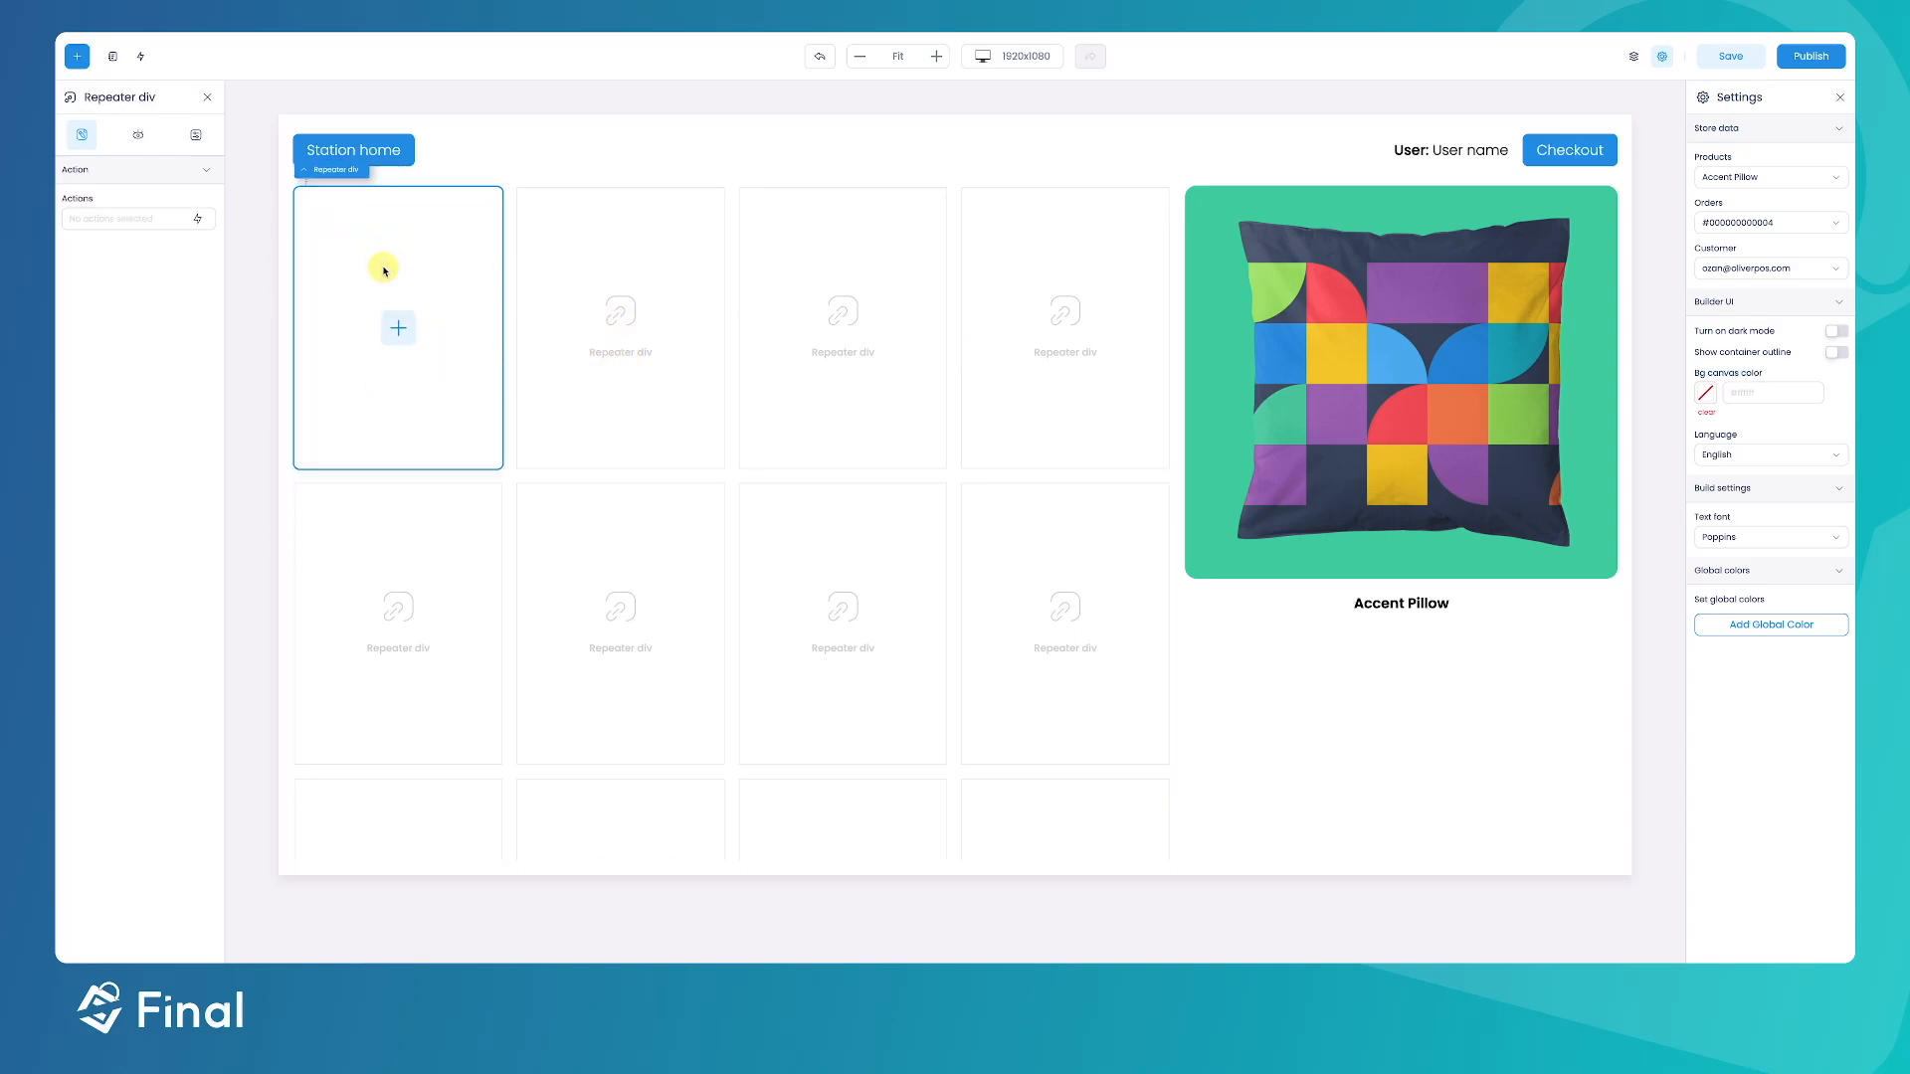
{"action": "left_click", "coordinate": [525, 279]}
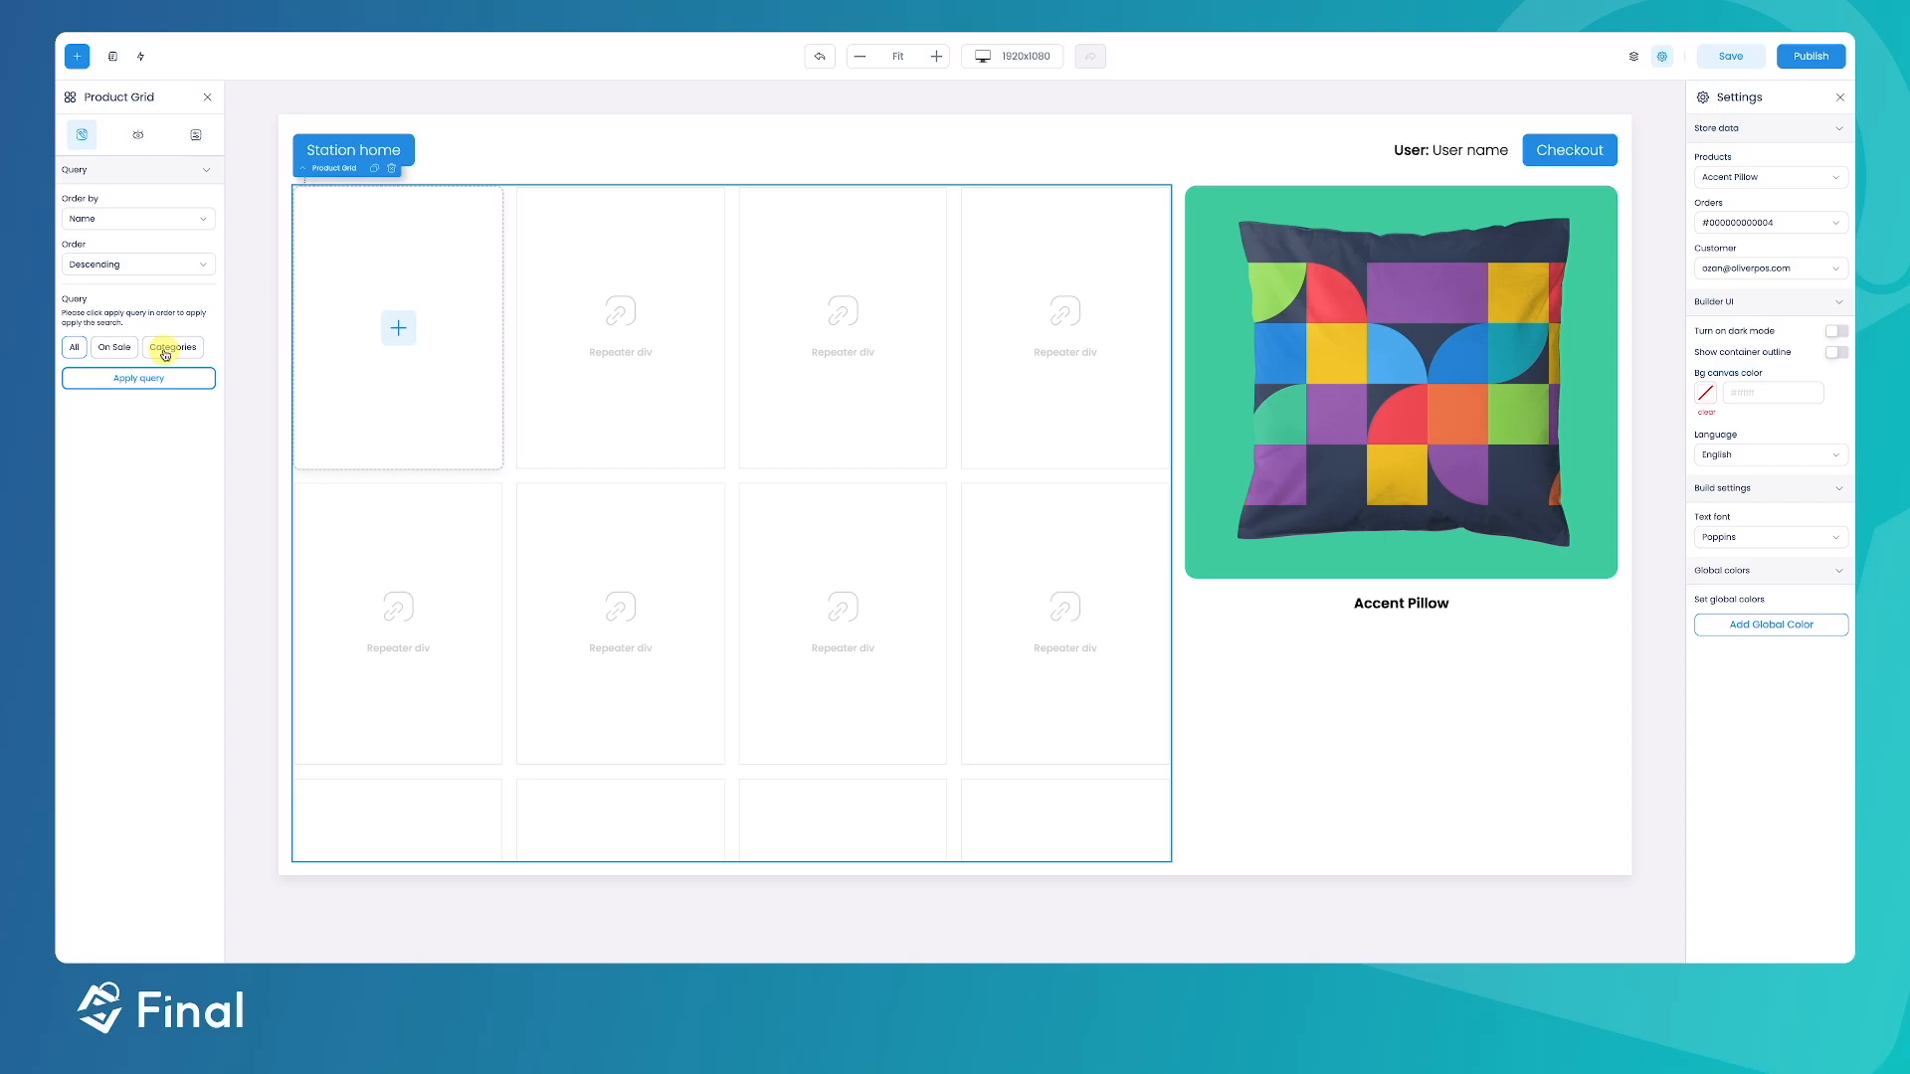
Step: Look through the product grid's category query options, and apply the query with All selected
{"action": "scroll", "coordinate": [639, 379], "scroll_direction": "down", "scroll_amount": 5}
{"action": "scroll", "coordinate": [639, 379], "scroll_direction": "up", "scroll_amount": 2}
{"action": "scroll", "coordinate": [640, 379], "scroll_direction": "up", "scroll_amount": 3}
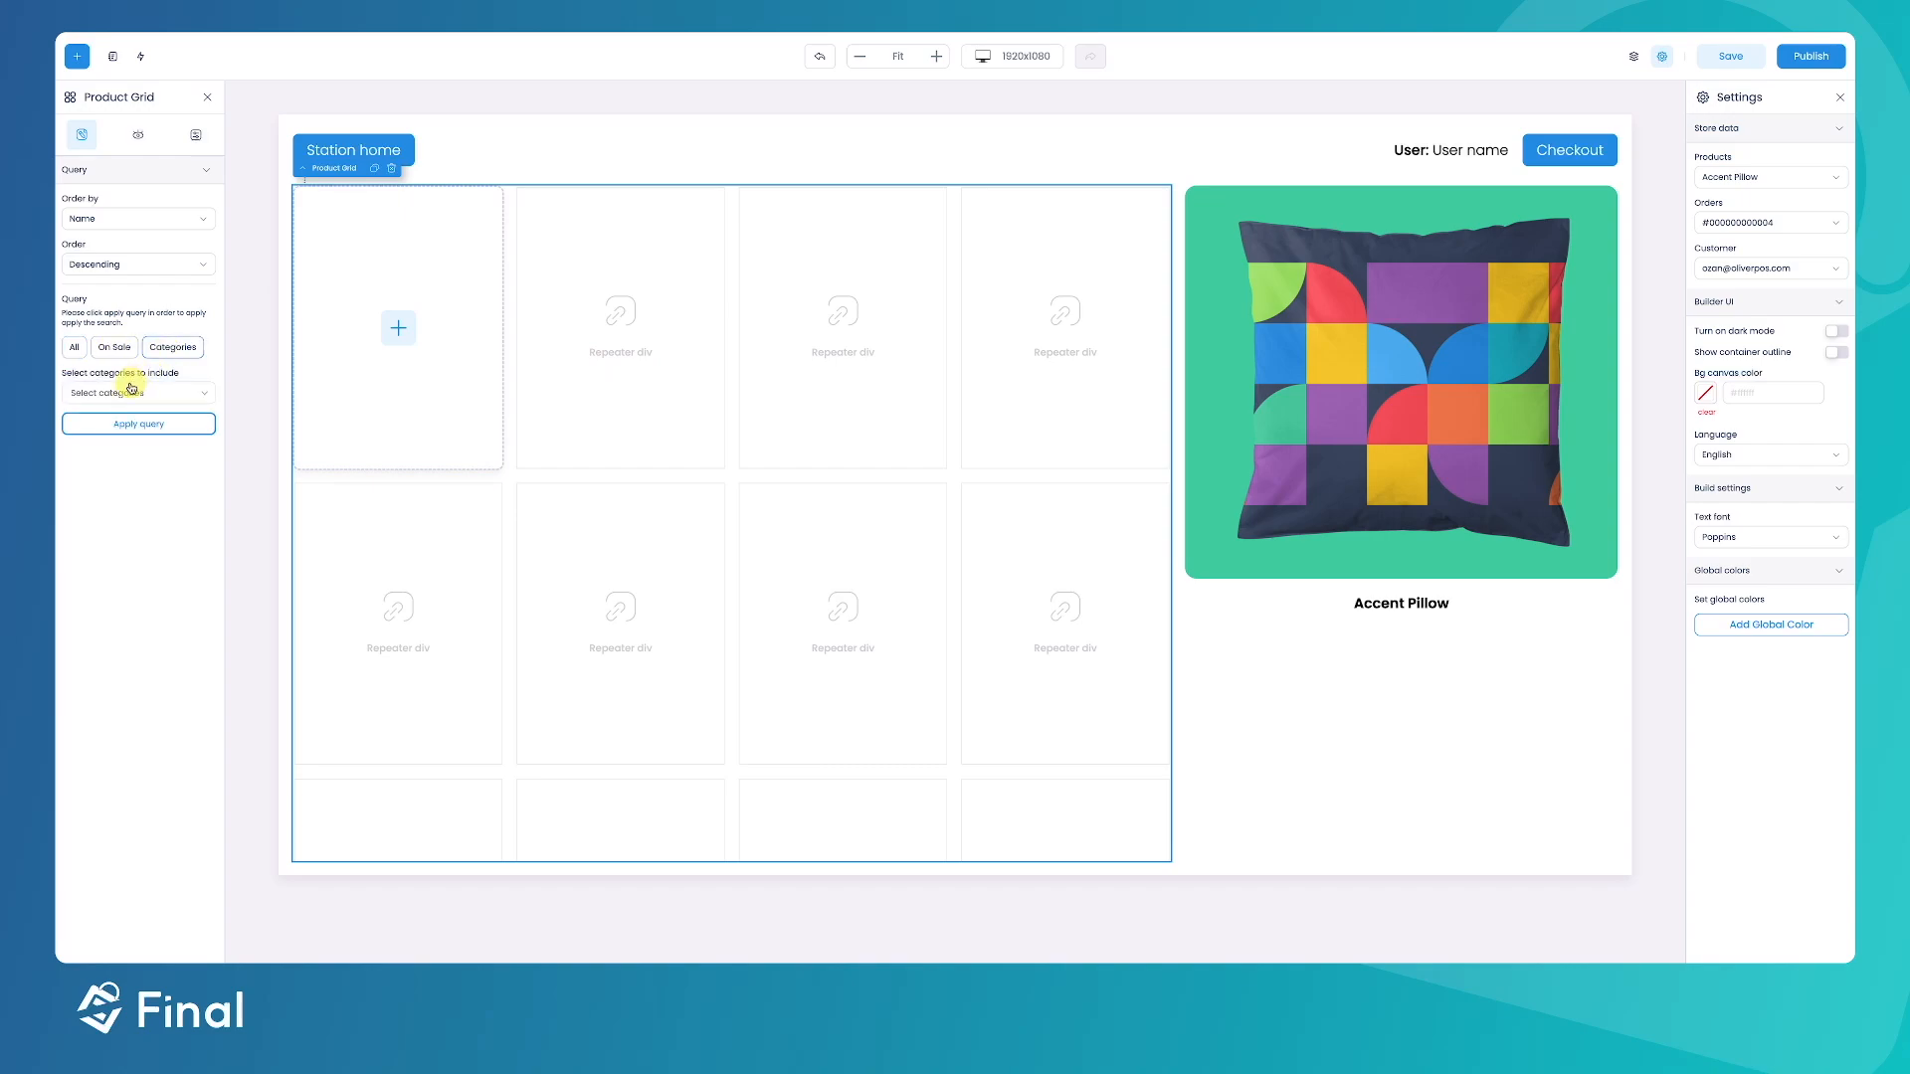
{"action": "left_click", "coordinate": [131, 391]}
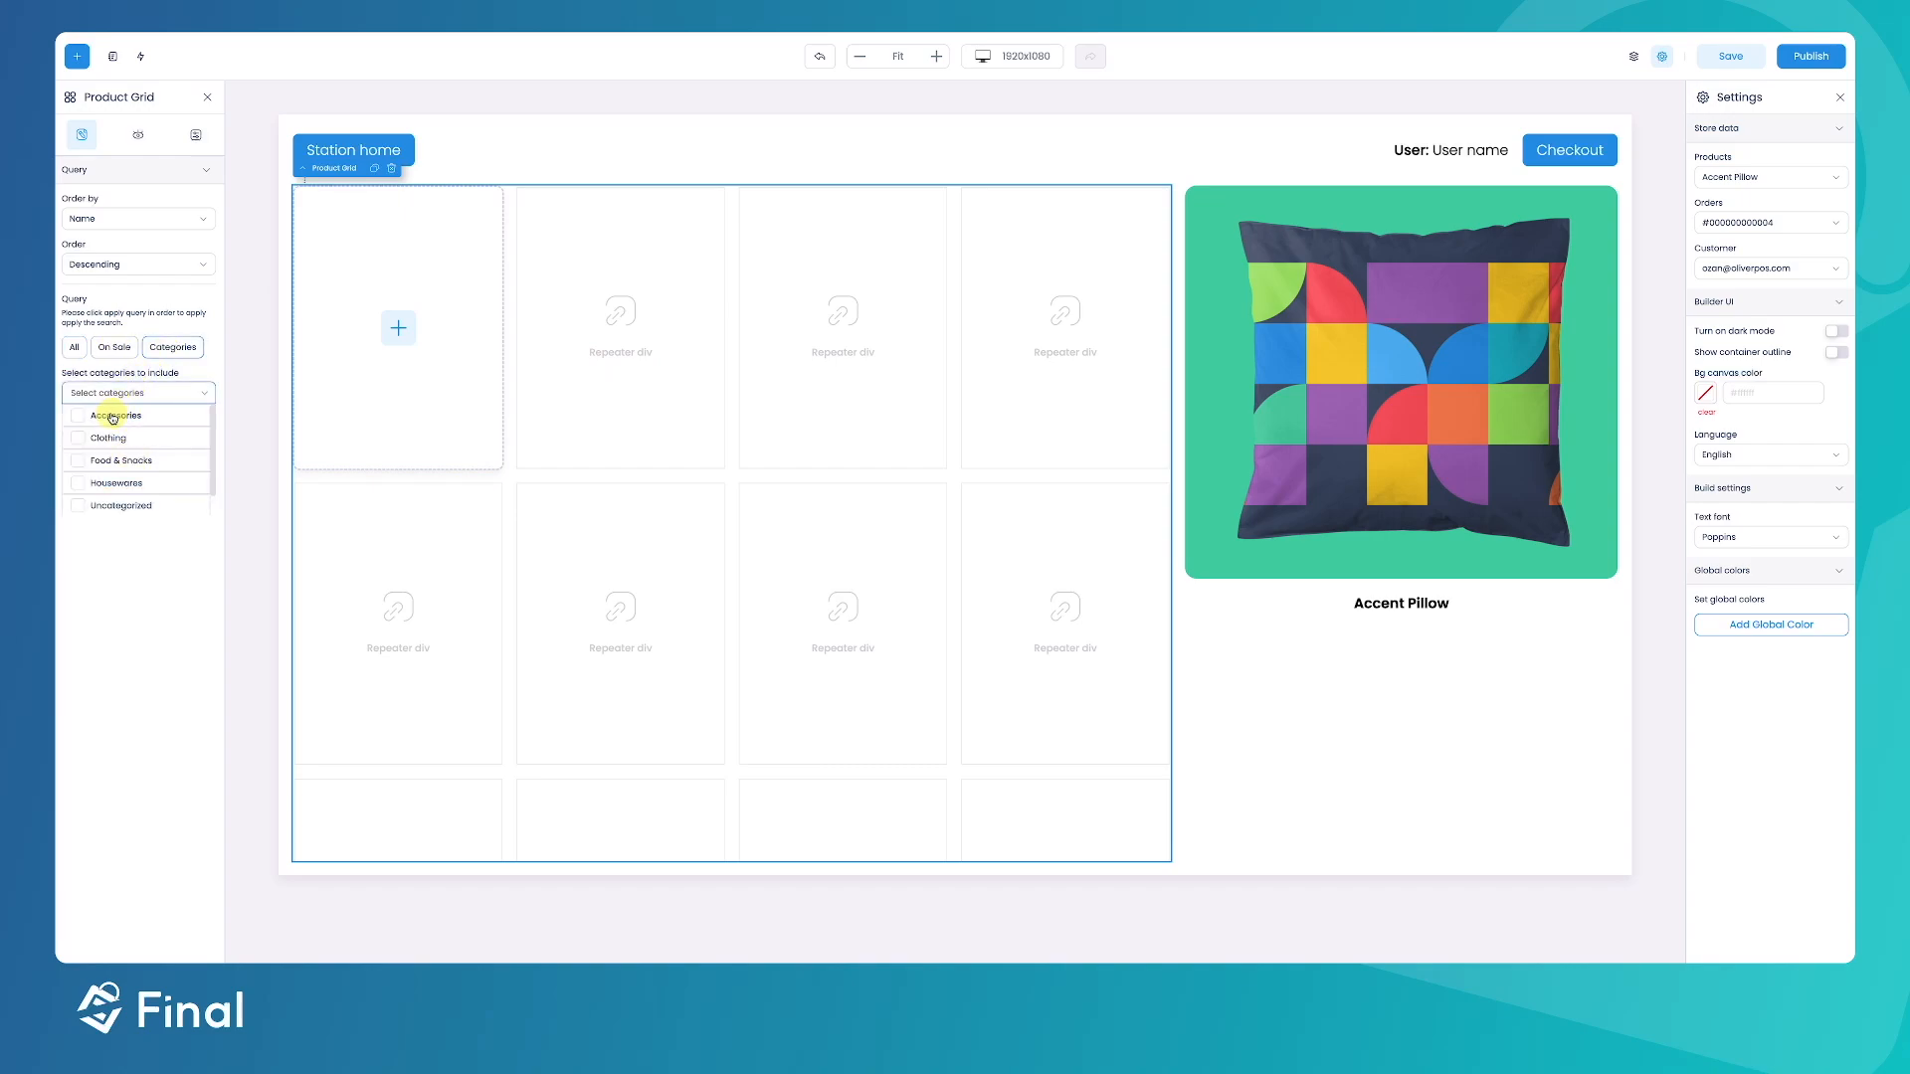
{"action": "scroll", "coordinate": [124, 449], "scroll_direction": "down", "scroll_amount": 1}
{"action": "scroll", "coordinate": [123, 449], "scroll_direction": "up", "scroll_amount": 1}
{"action": "left_click", "coordinate": [125, 395]}
{"action": "left_click", "coordinate": [73, 348]}
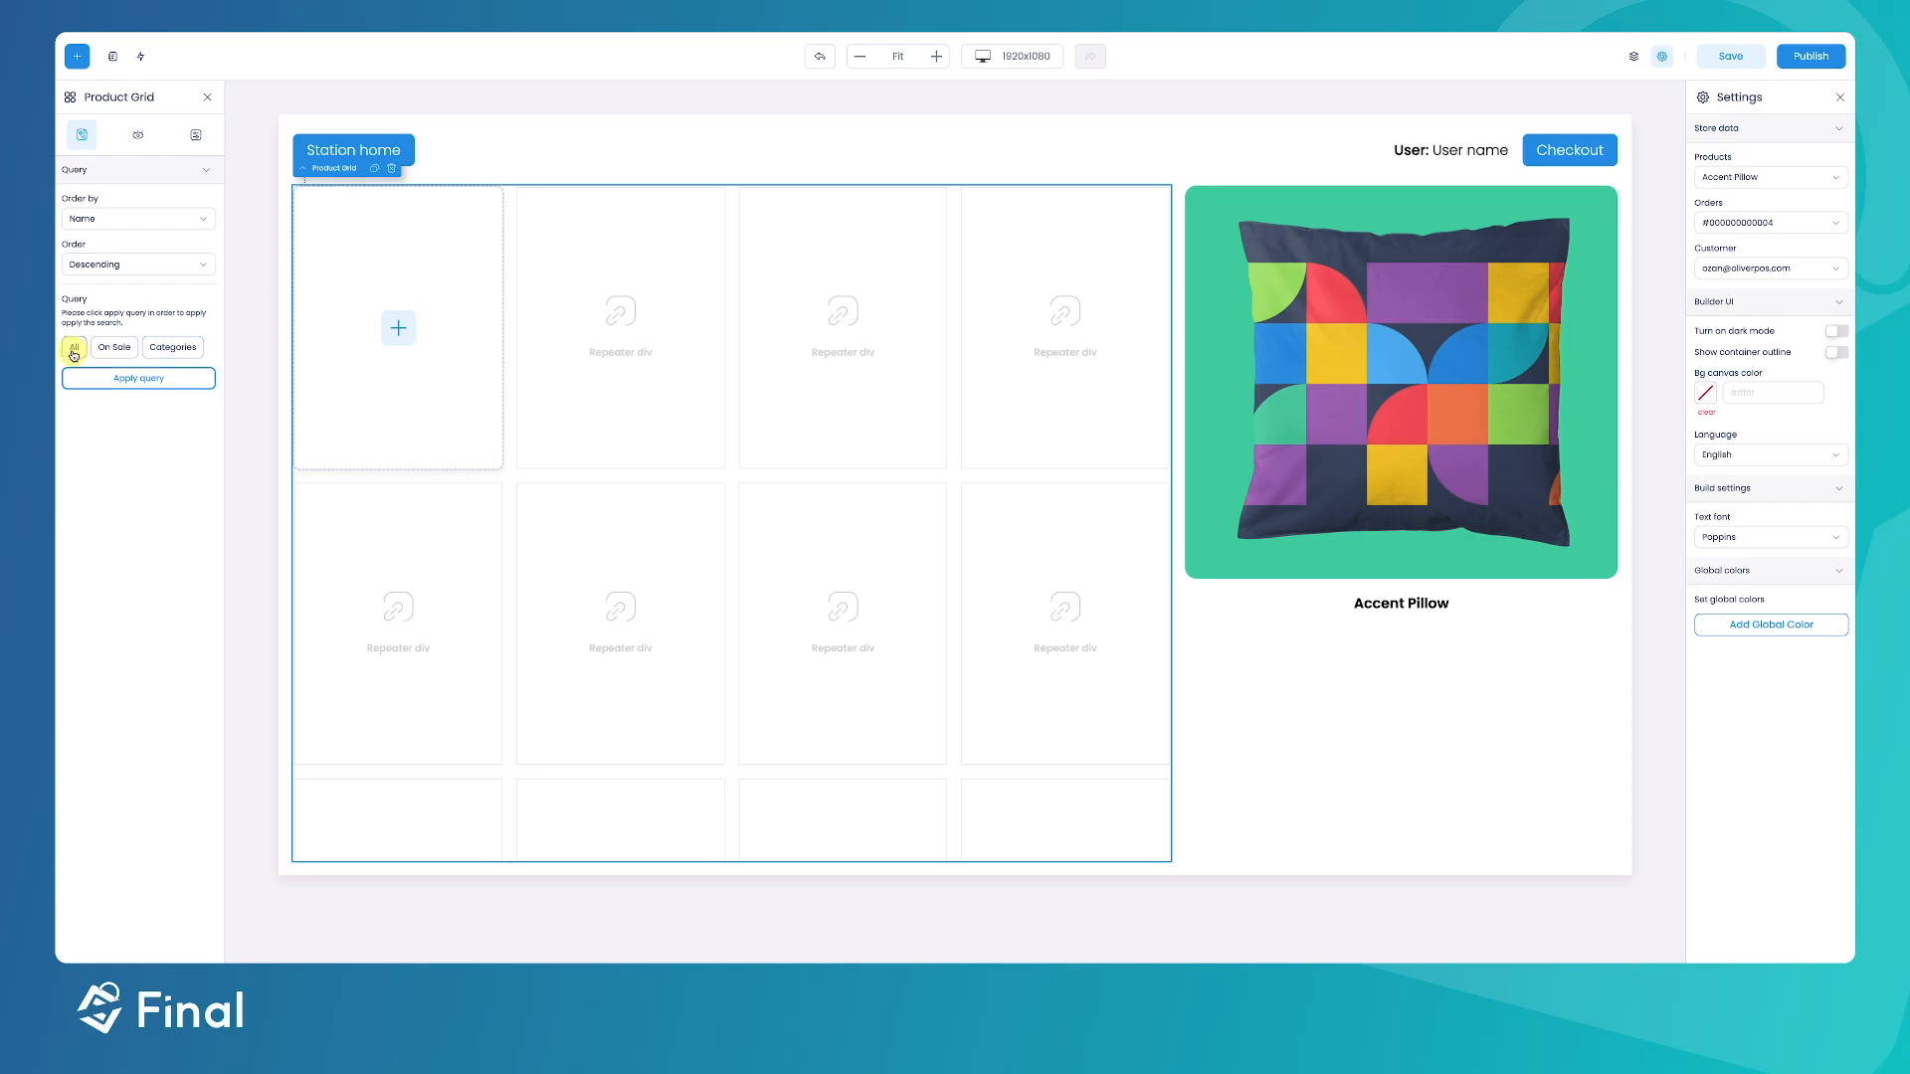
{"action": "left_click", "coordinate": [111, 378]}
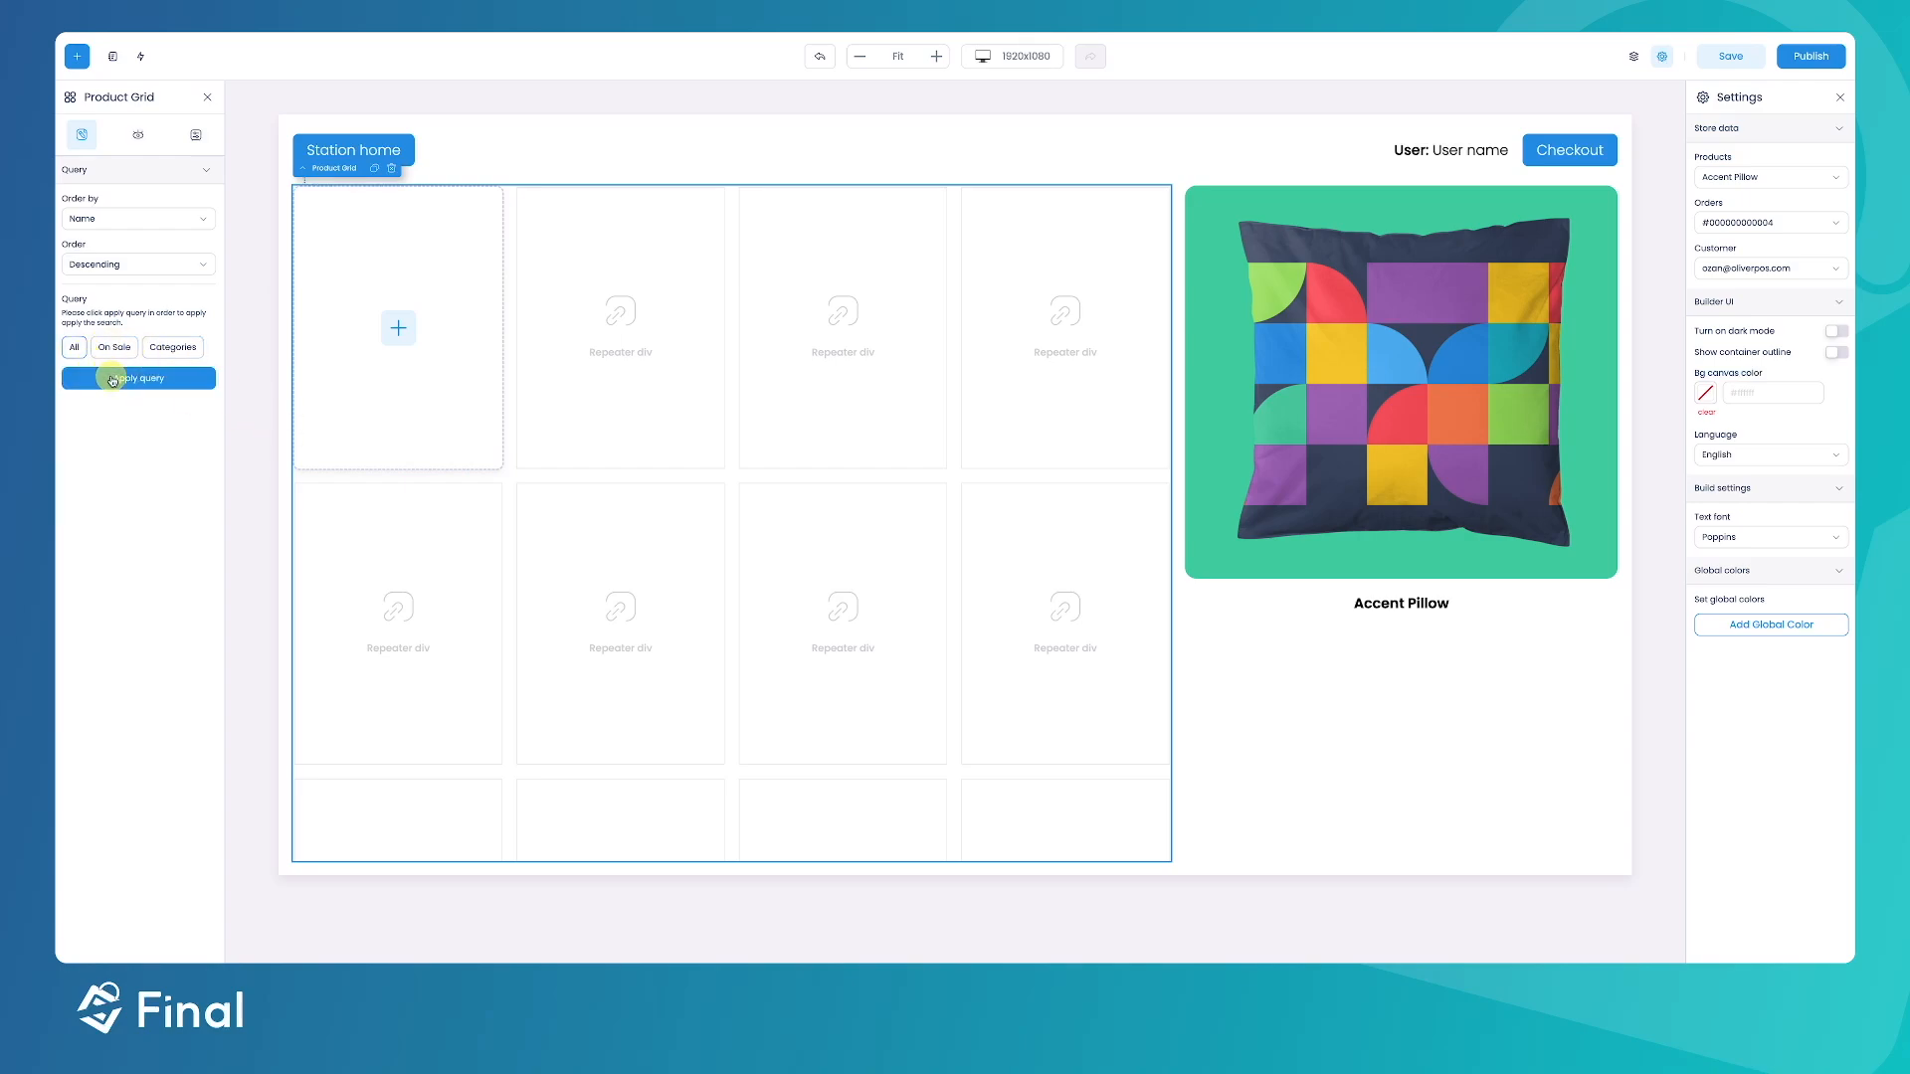
Step: Add a text element to the first repeater cell and check how it repeats across the grid
{"action": "left_click", "coordinate": [76, 56]}
{"action": "left_click_drag", "start_coordinate": [96, 368], "coordinate": [426, 294]}
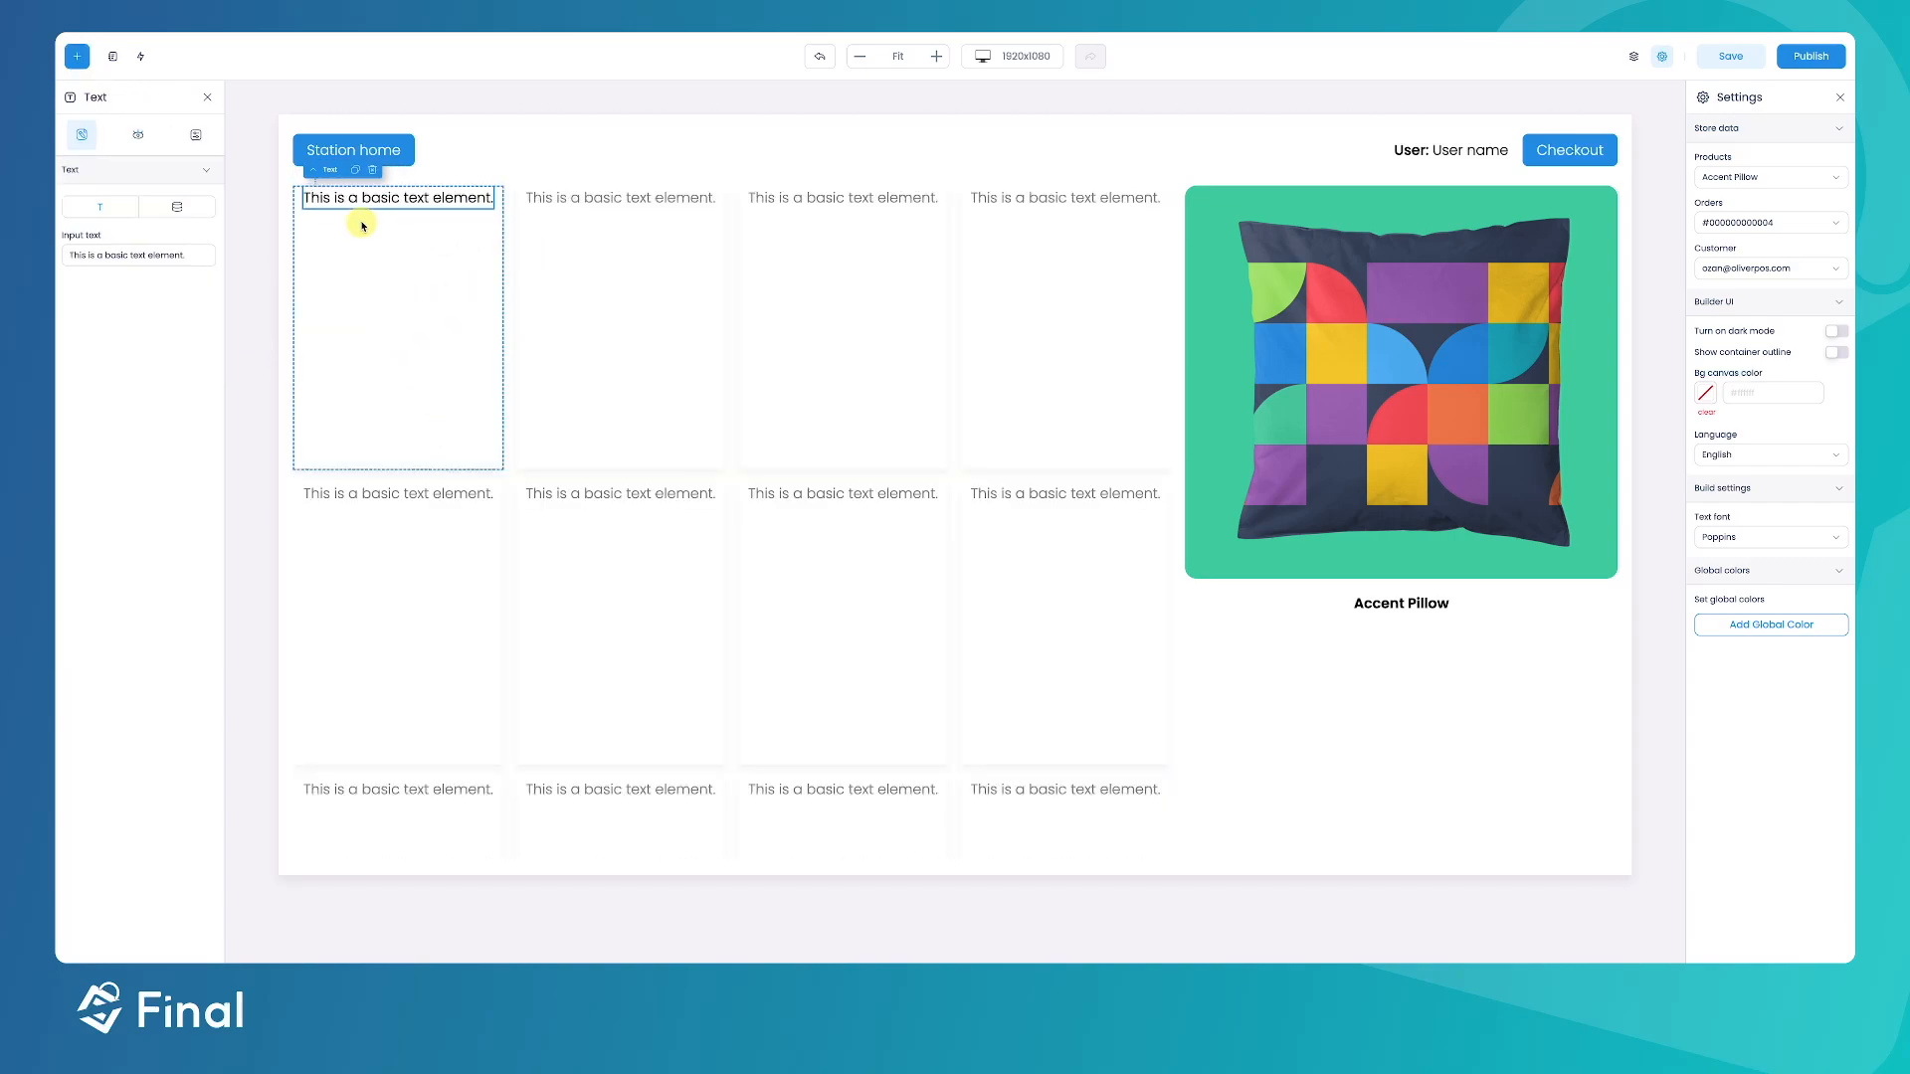
{"action": "scroll", "coordinate": [735, 406], "scroll_direction": "down", "scroll_amount": 2}
{"action": "scroll", "coordinate": [735, 407], "scroll_direction": "up", "scroll_amount": 1}
{"action": "scroll", "coordinate": [735, 407], "scroll_direction": "down", "scroll_amount": 2}
{"action": "scroll", "coordinate": [735, 407], "scroll_direction": "up", "scroll_amount": 1}
{"action": "scroll", "coordinate": [736, 407], "scroll_direction": "up", "scroll_amount": 1}
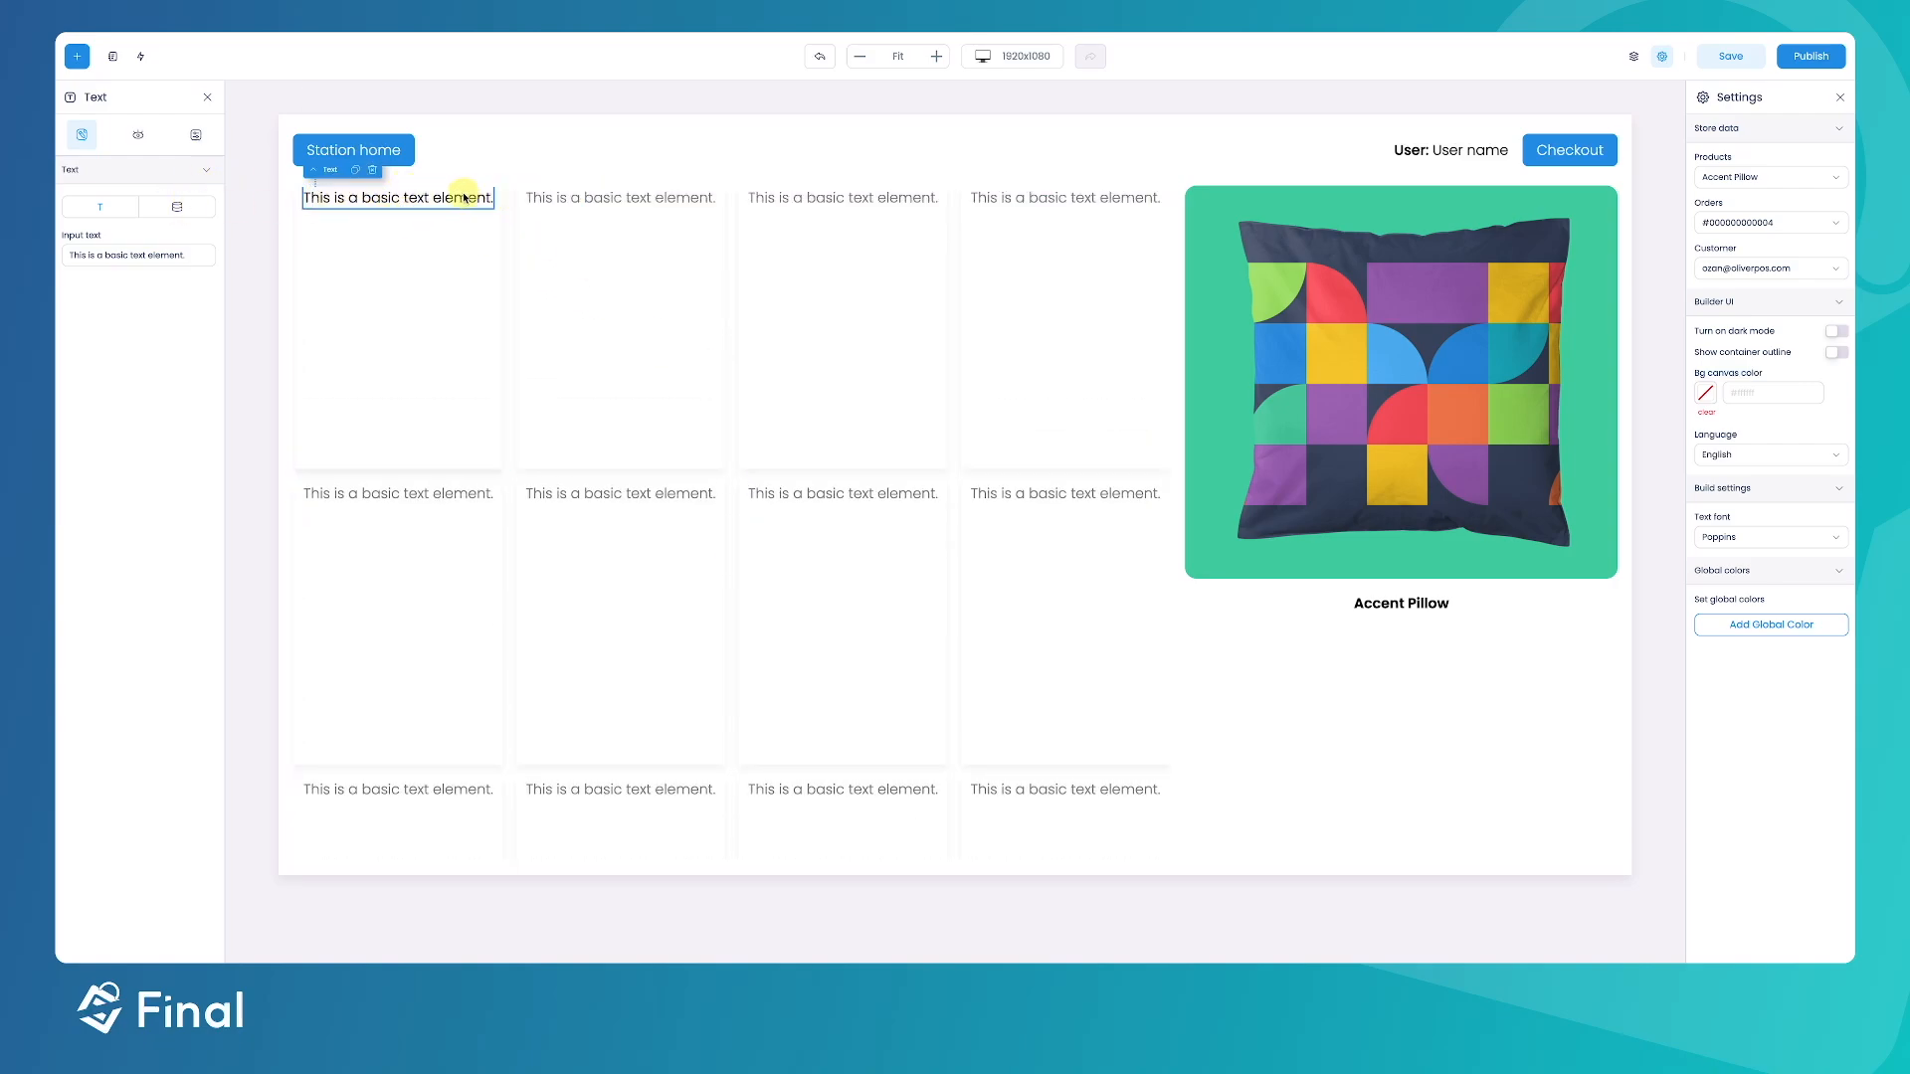
Step: Link the first cell's text element to the Product name dynamic data and check the names throughout the grid
{"action": "left_click", "coordinate": [177, 206]}
{"action": "left_click", "coordinate": [197, 256]}
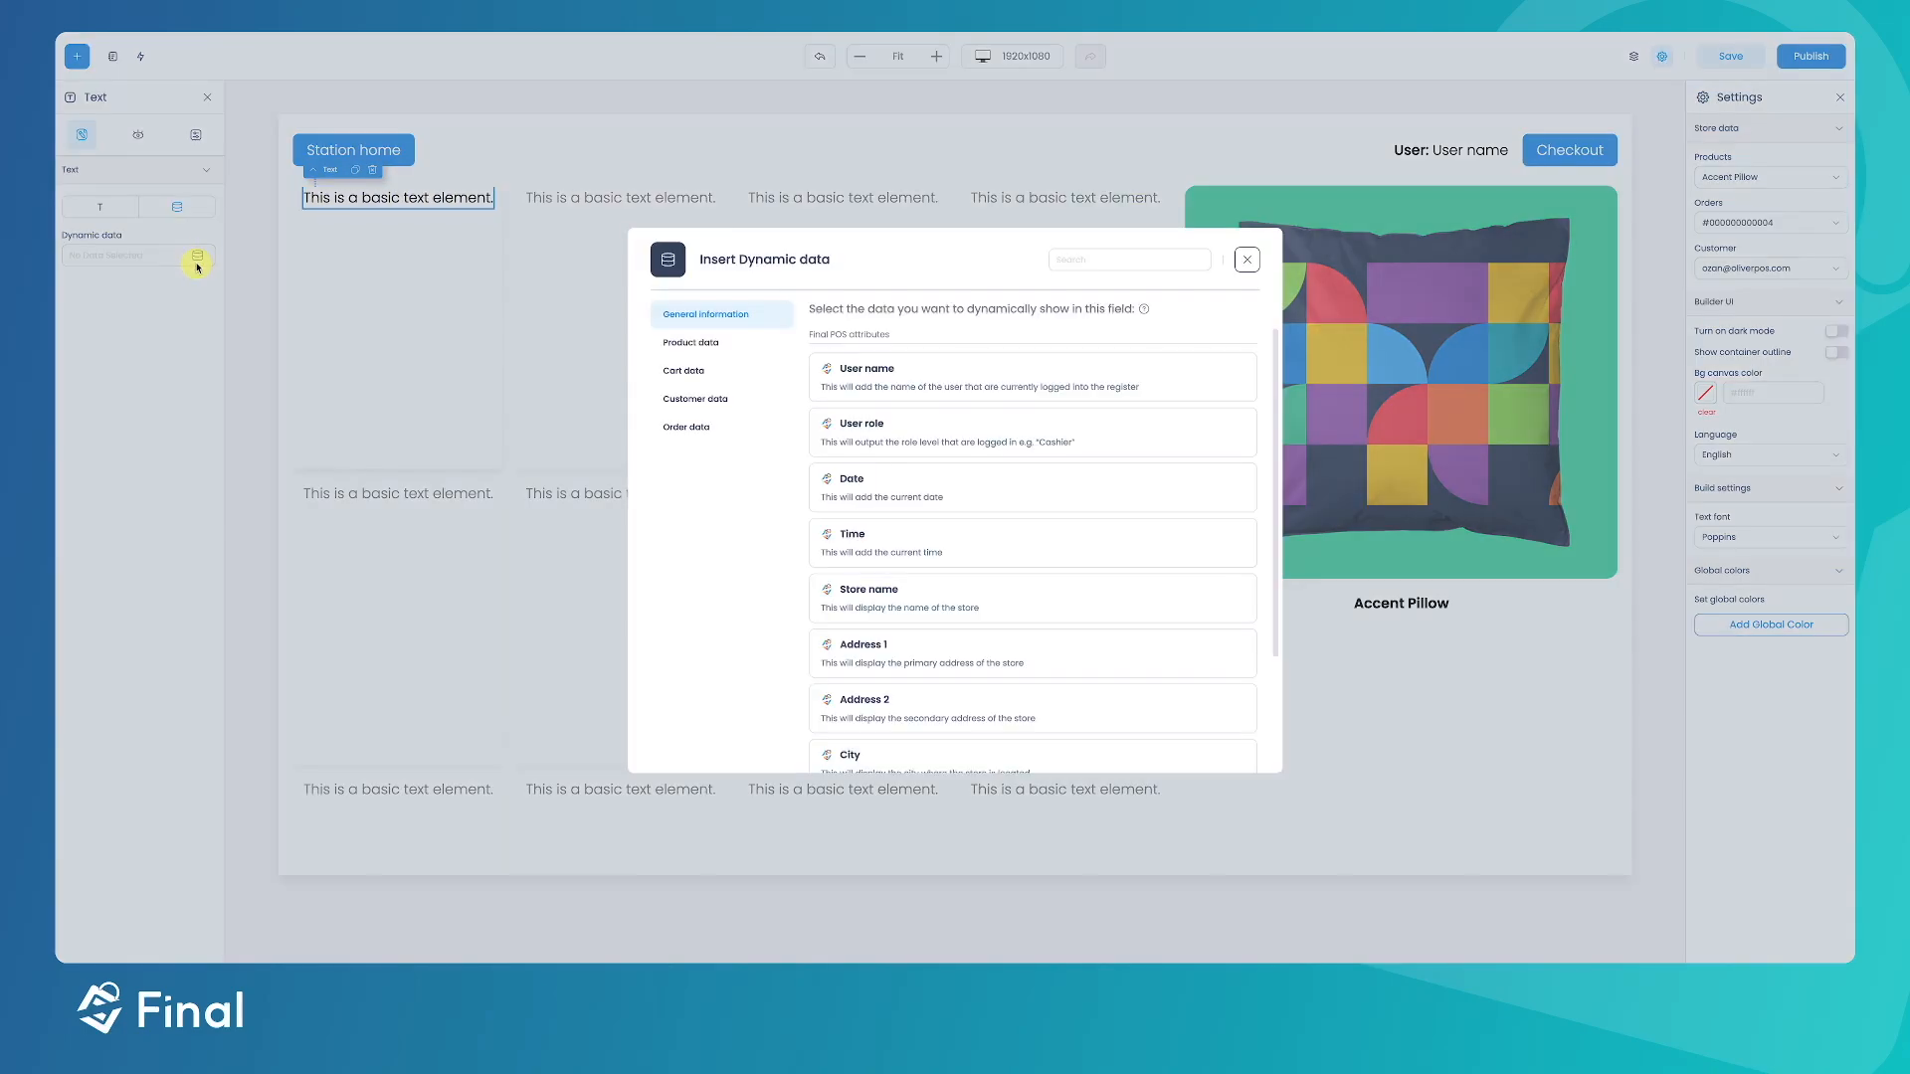
{"action": "left_click", "coordinate": [695, 344]}
{"action": "left_click", "coordinate": [865, 376]}
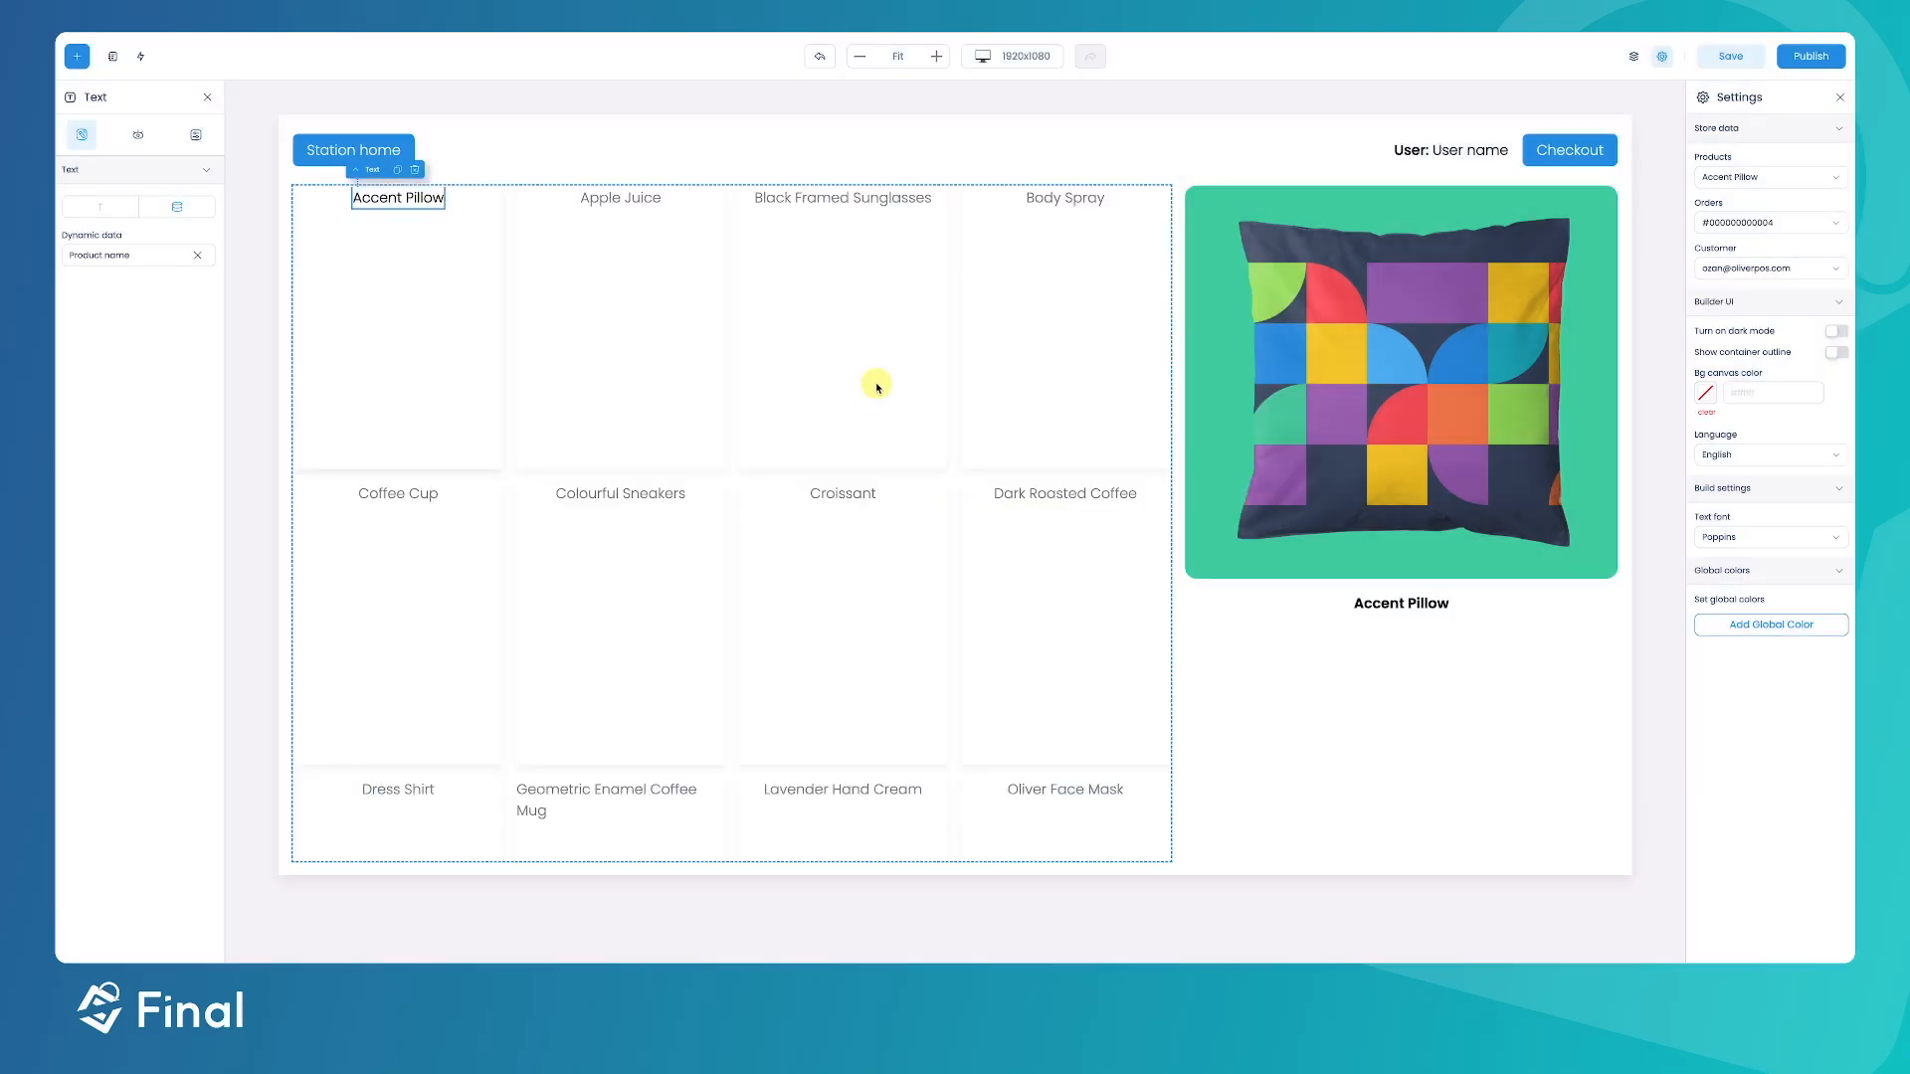
{"action": "scroll", "coordinate": [760, 491], "scroll_direction": "down", "scroll_amount": 3}
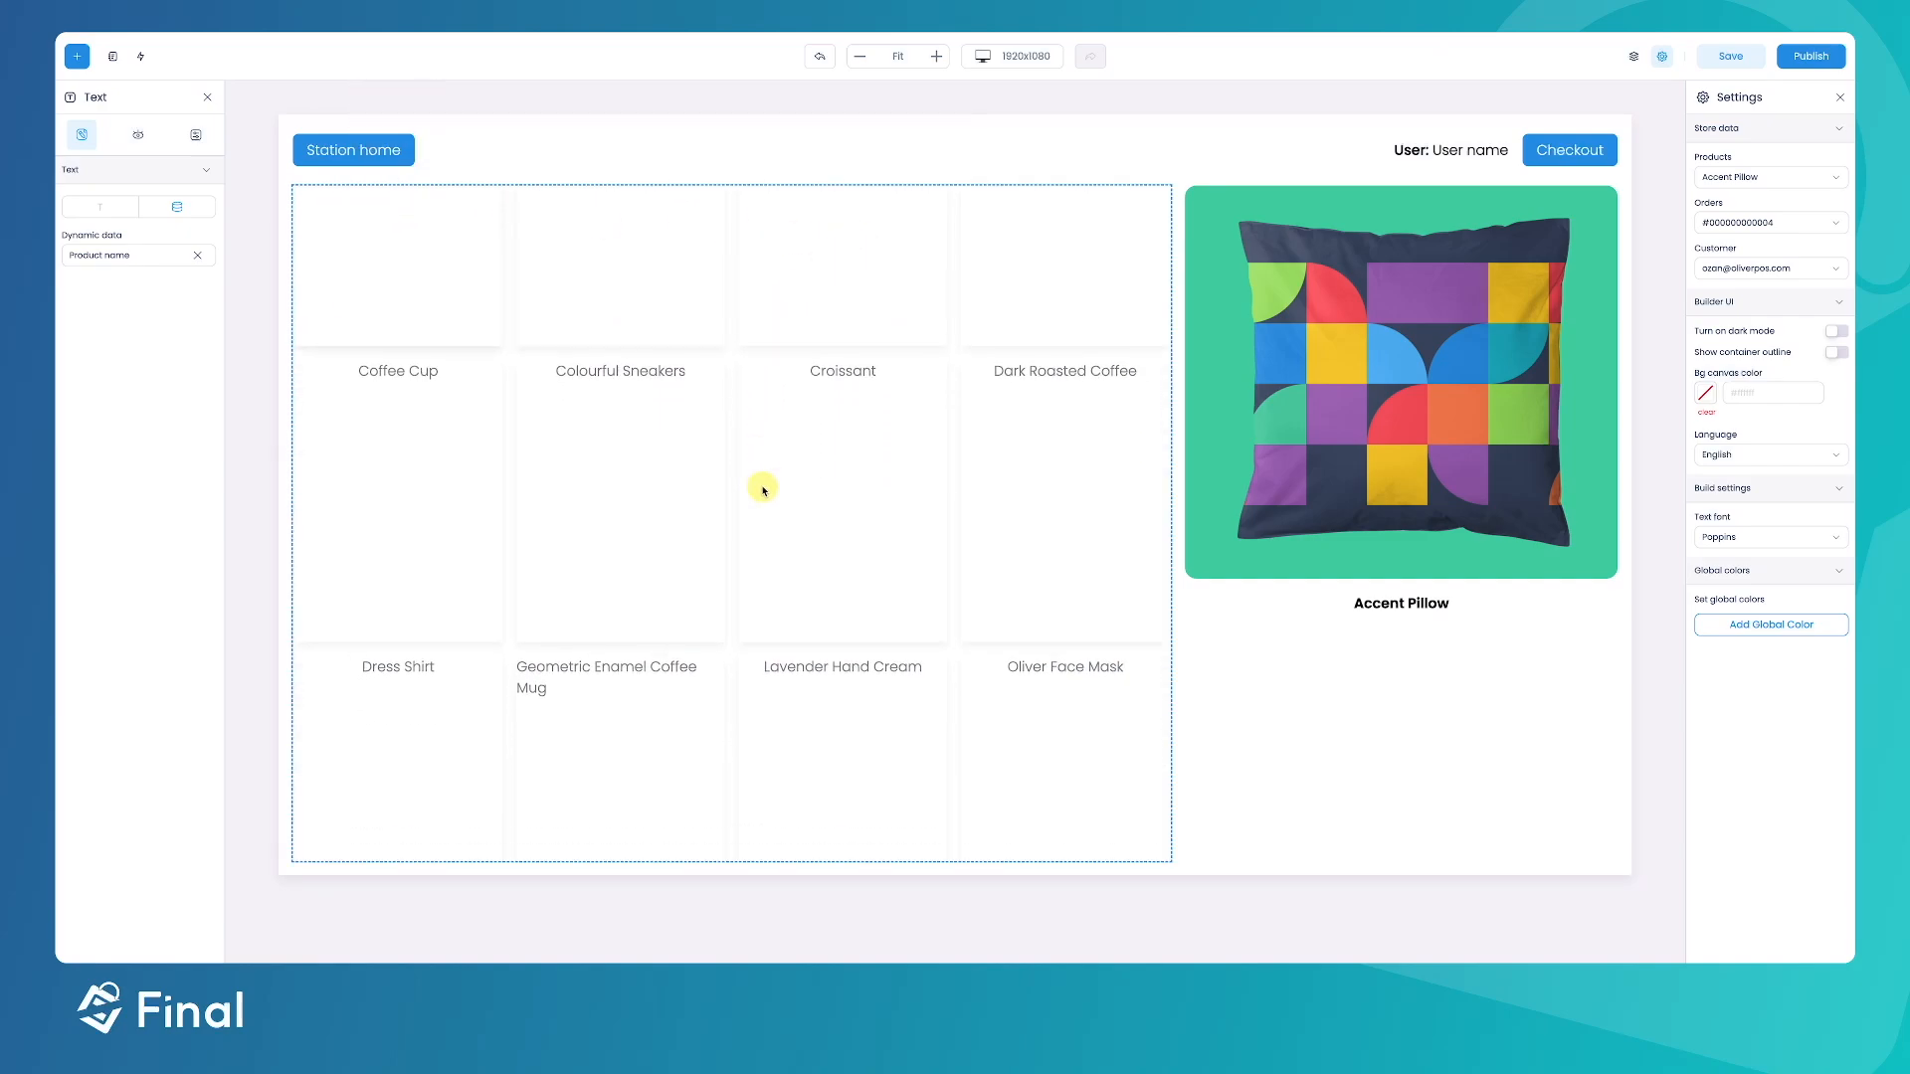
{"action": "scroll", "coordinate": [763, 490], "scroll_direction": "down", "scroll_amount": 5}
{"action": "scroll", "coordinate": [763, 489], "scroll_direction": "up", "scroll_amount": 3}
{"action": "scroll", "coordinate": [763, 489], "scroll_direction": "up", "scroll_amount": 5}
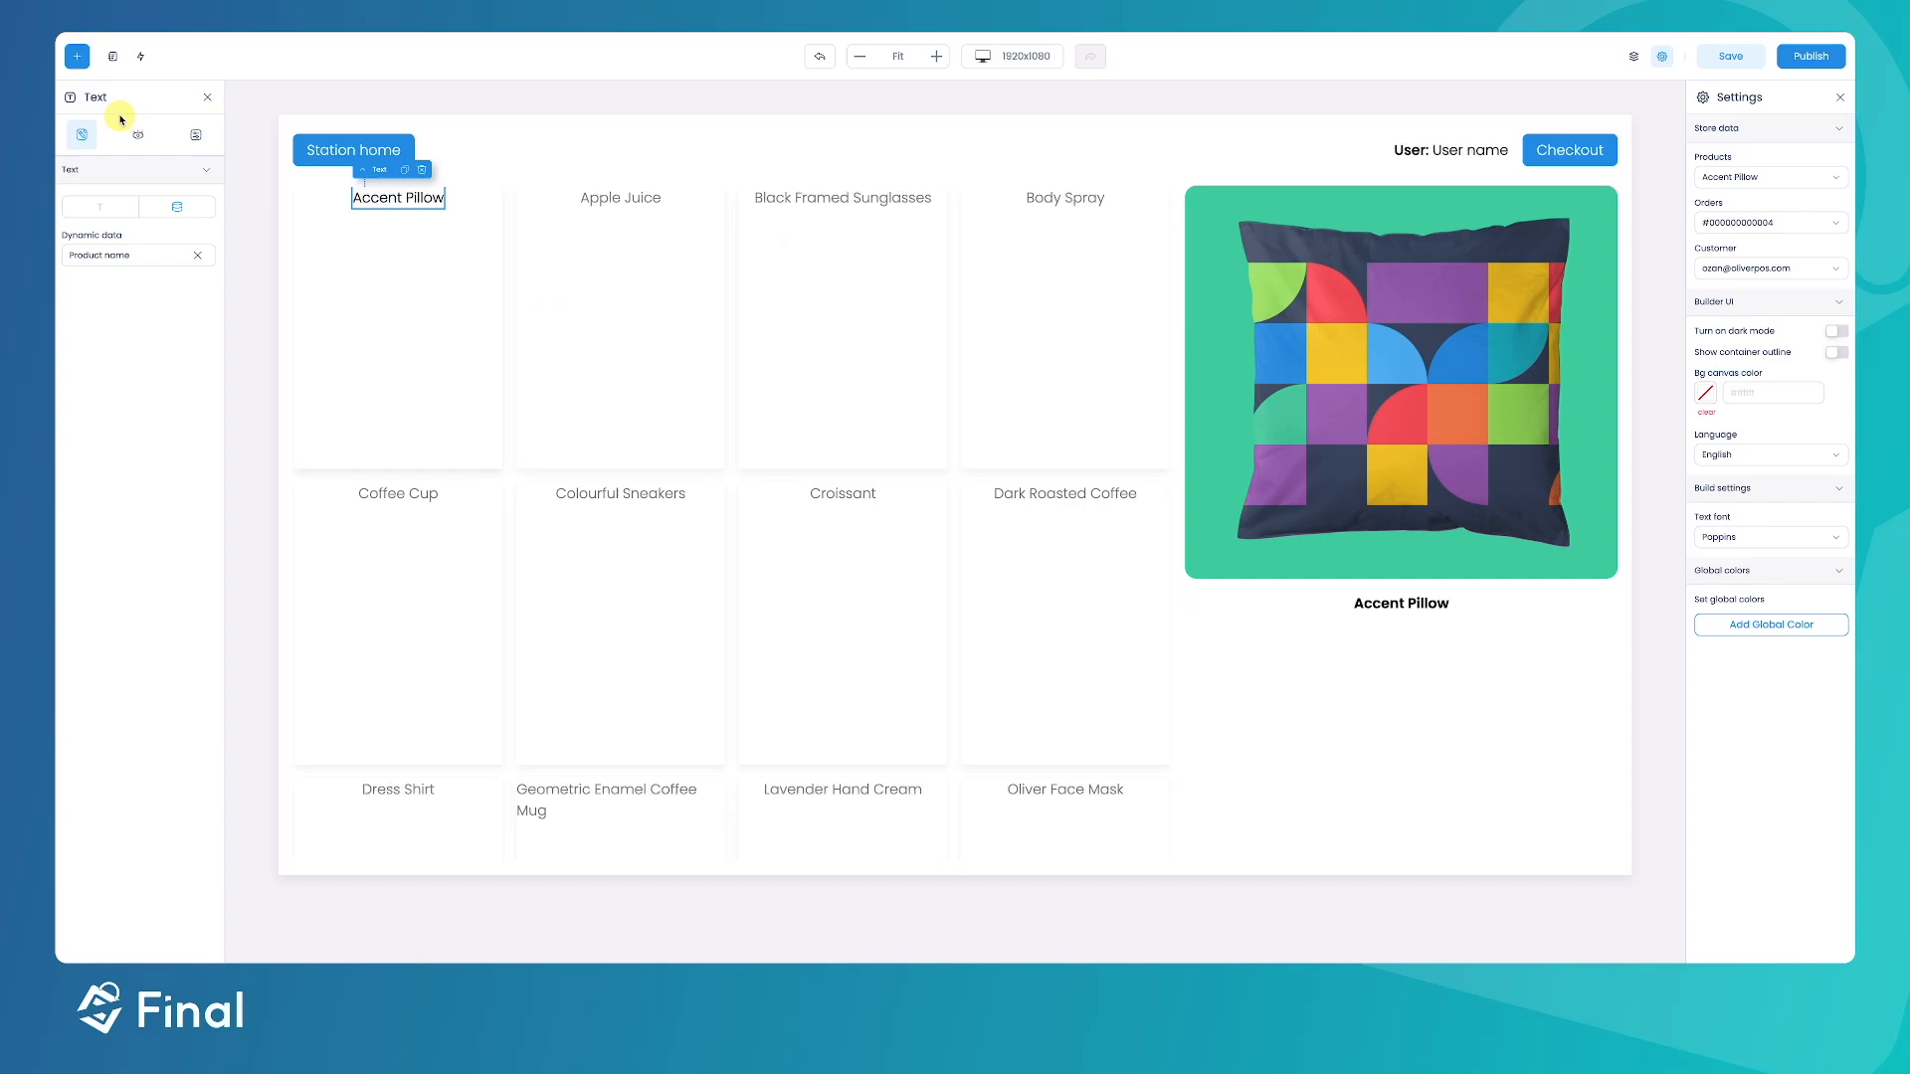
Step: Add an image element above the product name in the first grid cell and link it to the Product Image dynamic data
{"action": "left_click", "coordinate": [66, 59]}
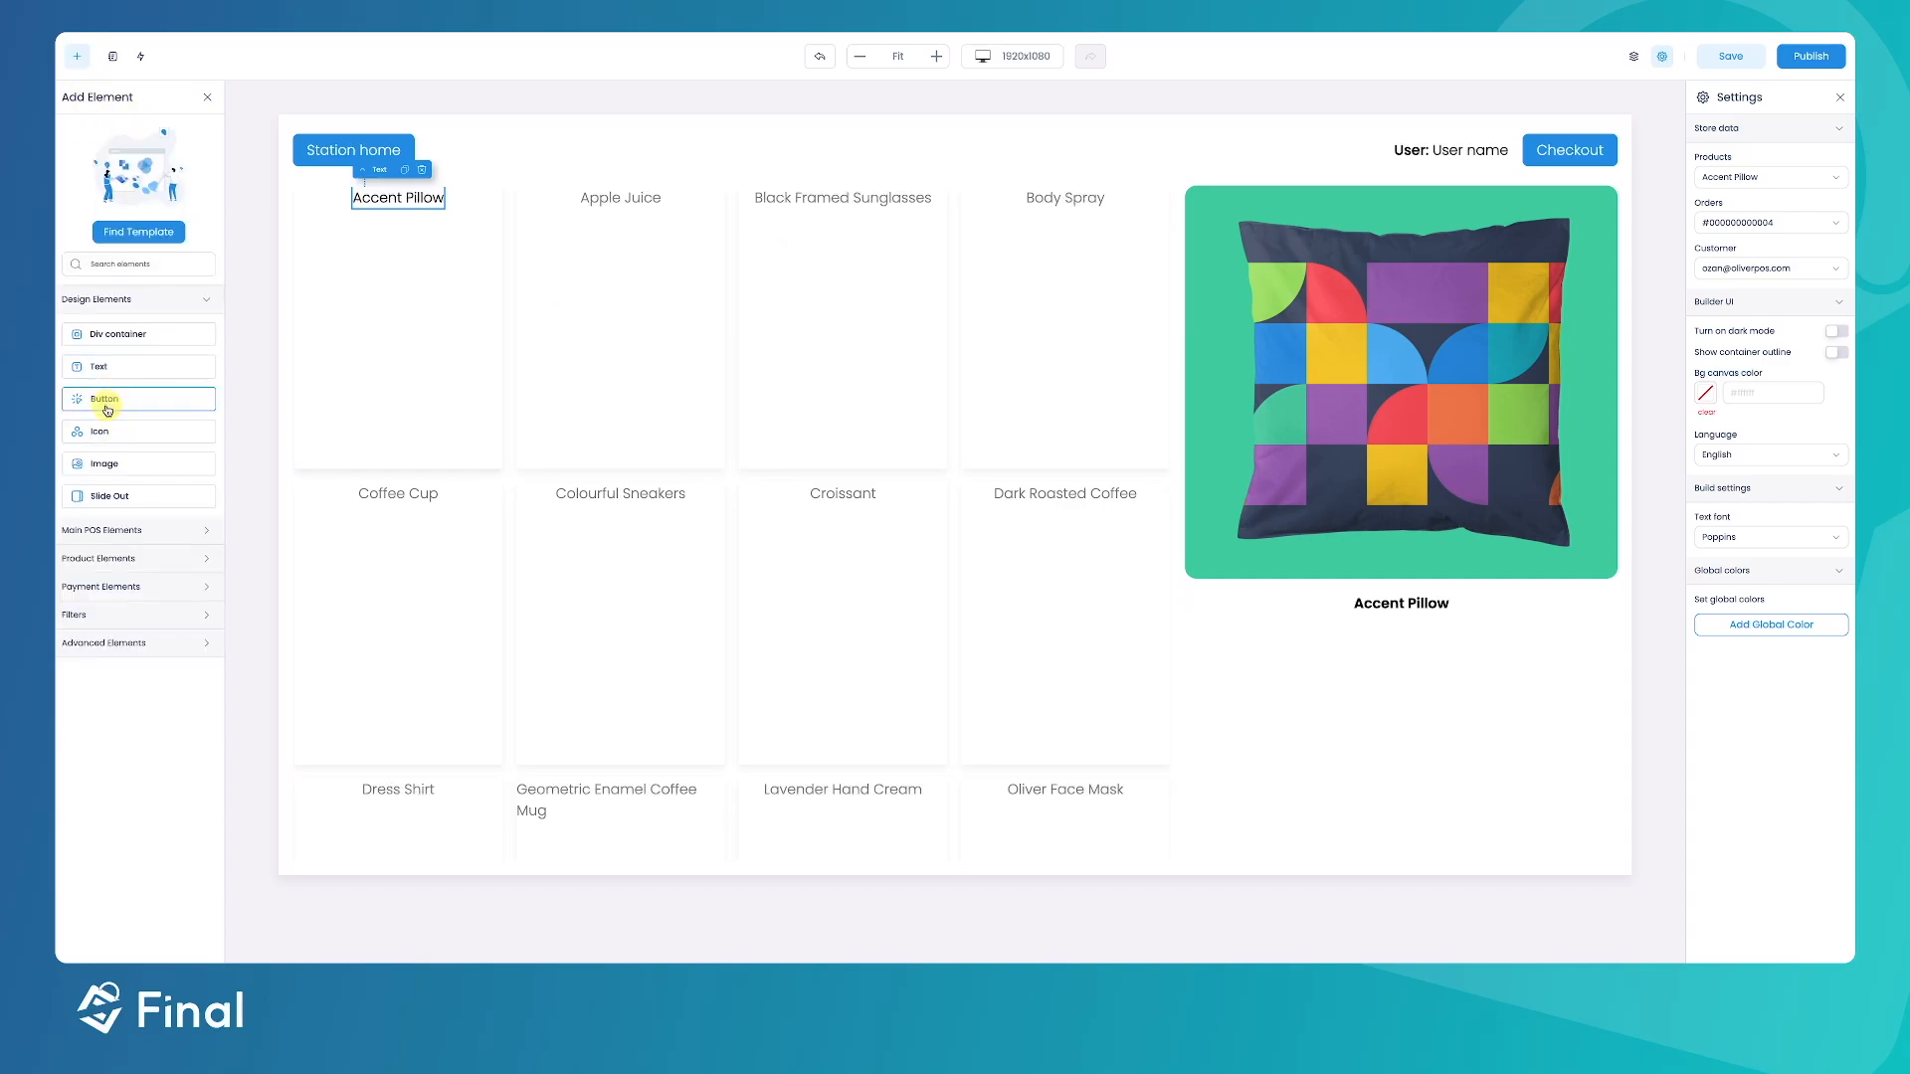
{"action": "left_click_drag", "start_coordinate": [109, 474], "coordinate": [395, 195]}
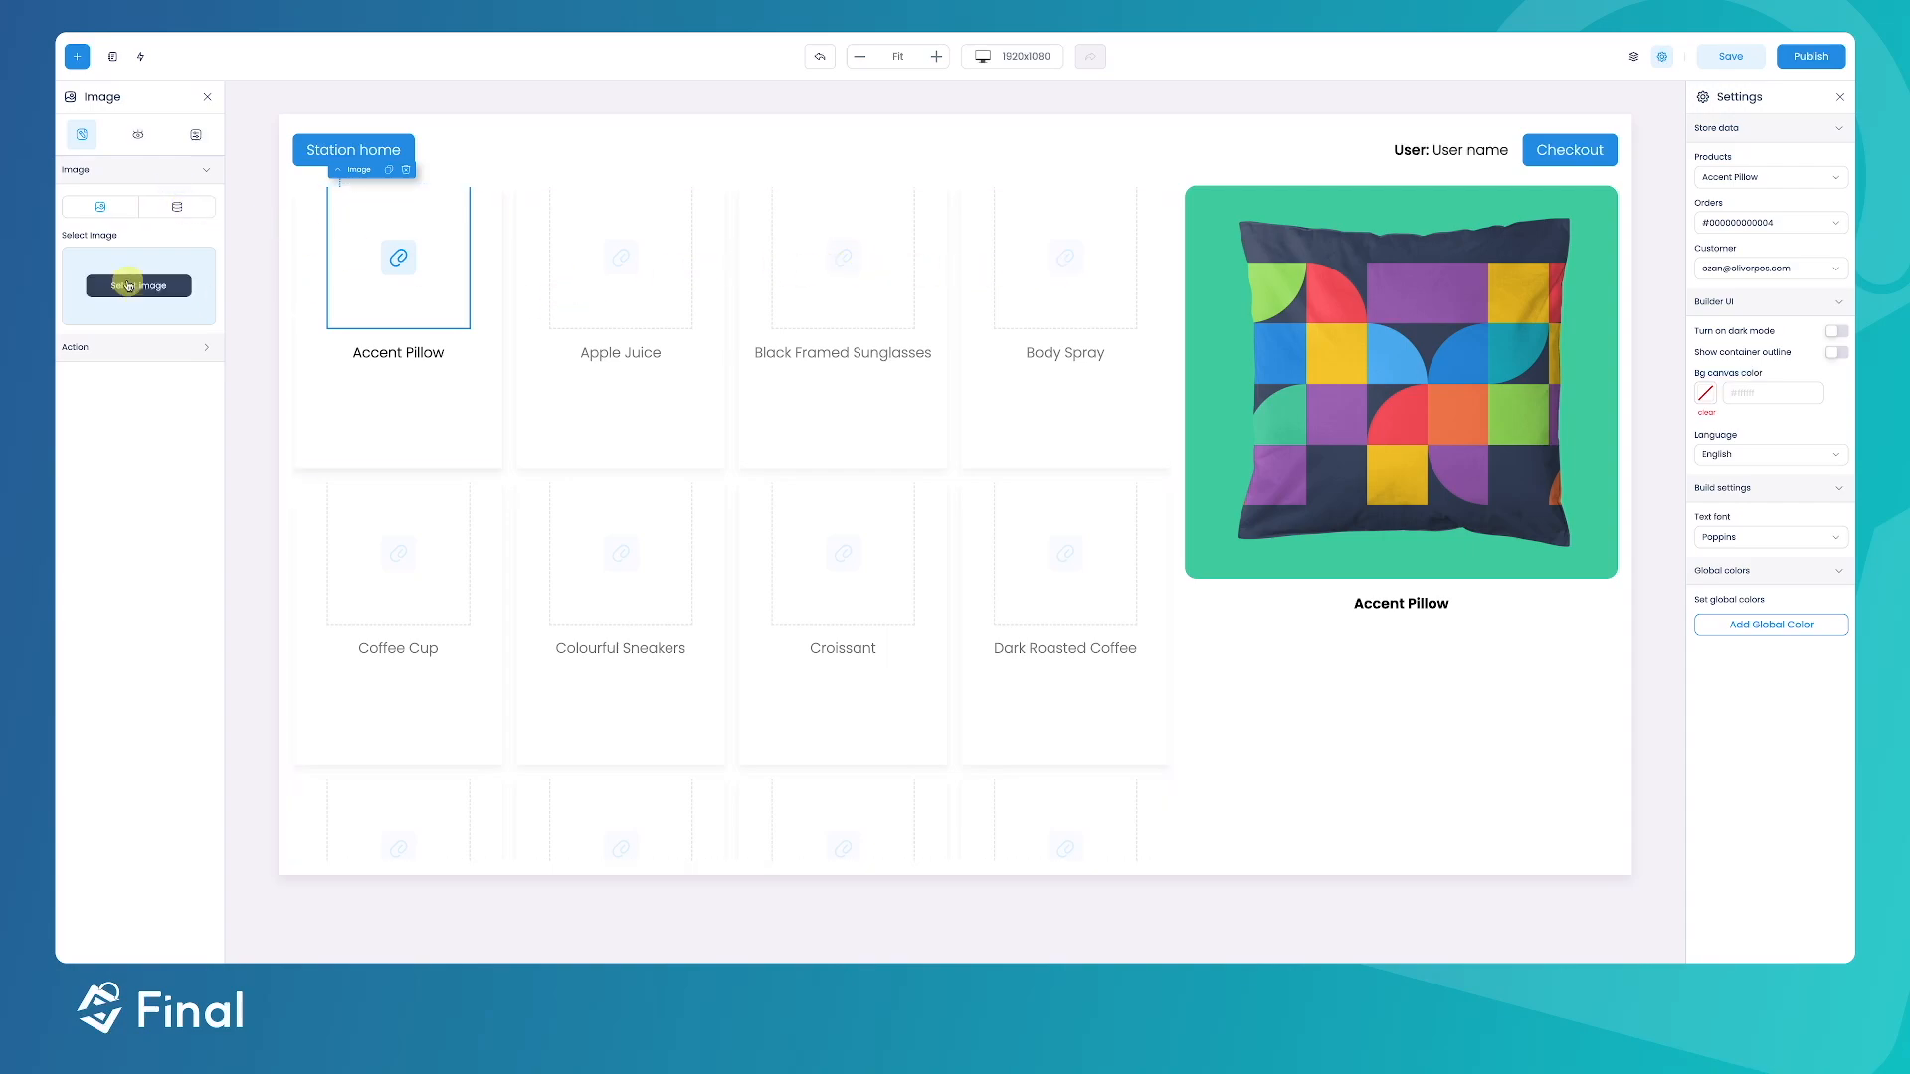
{"action": "left_click", "coordinate": [183, 213]}
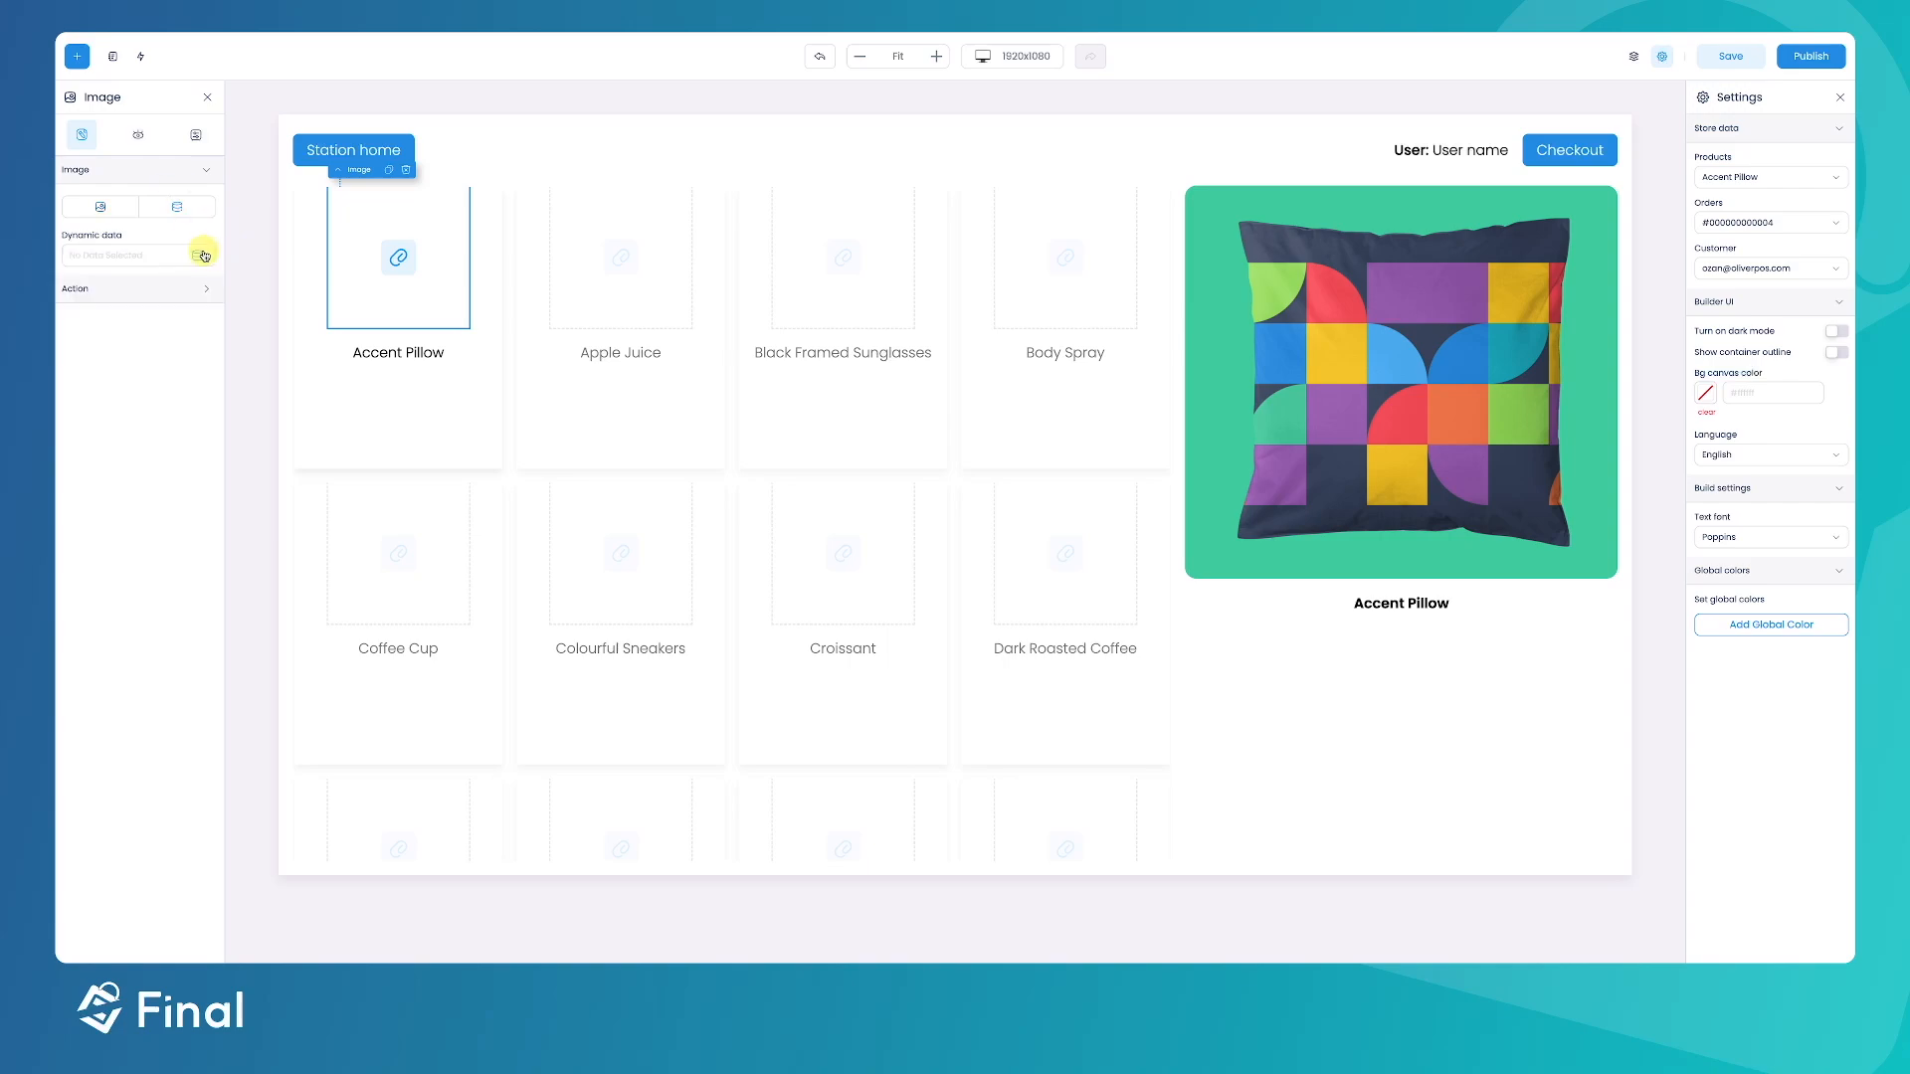
{"action": "left_click", "coordinate": [198, 255]}
{"action": "left_click", "coordinate": [696, 342]}
{"action": "left_click", "coordinate": [825, 370]}
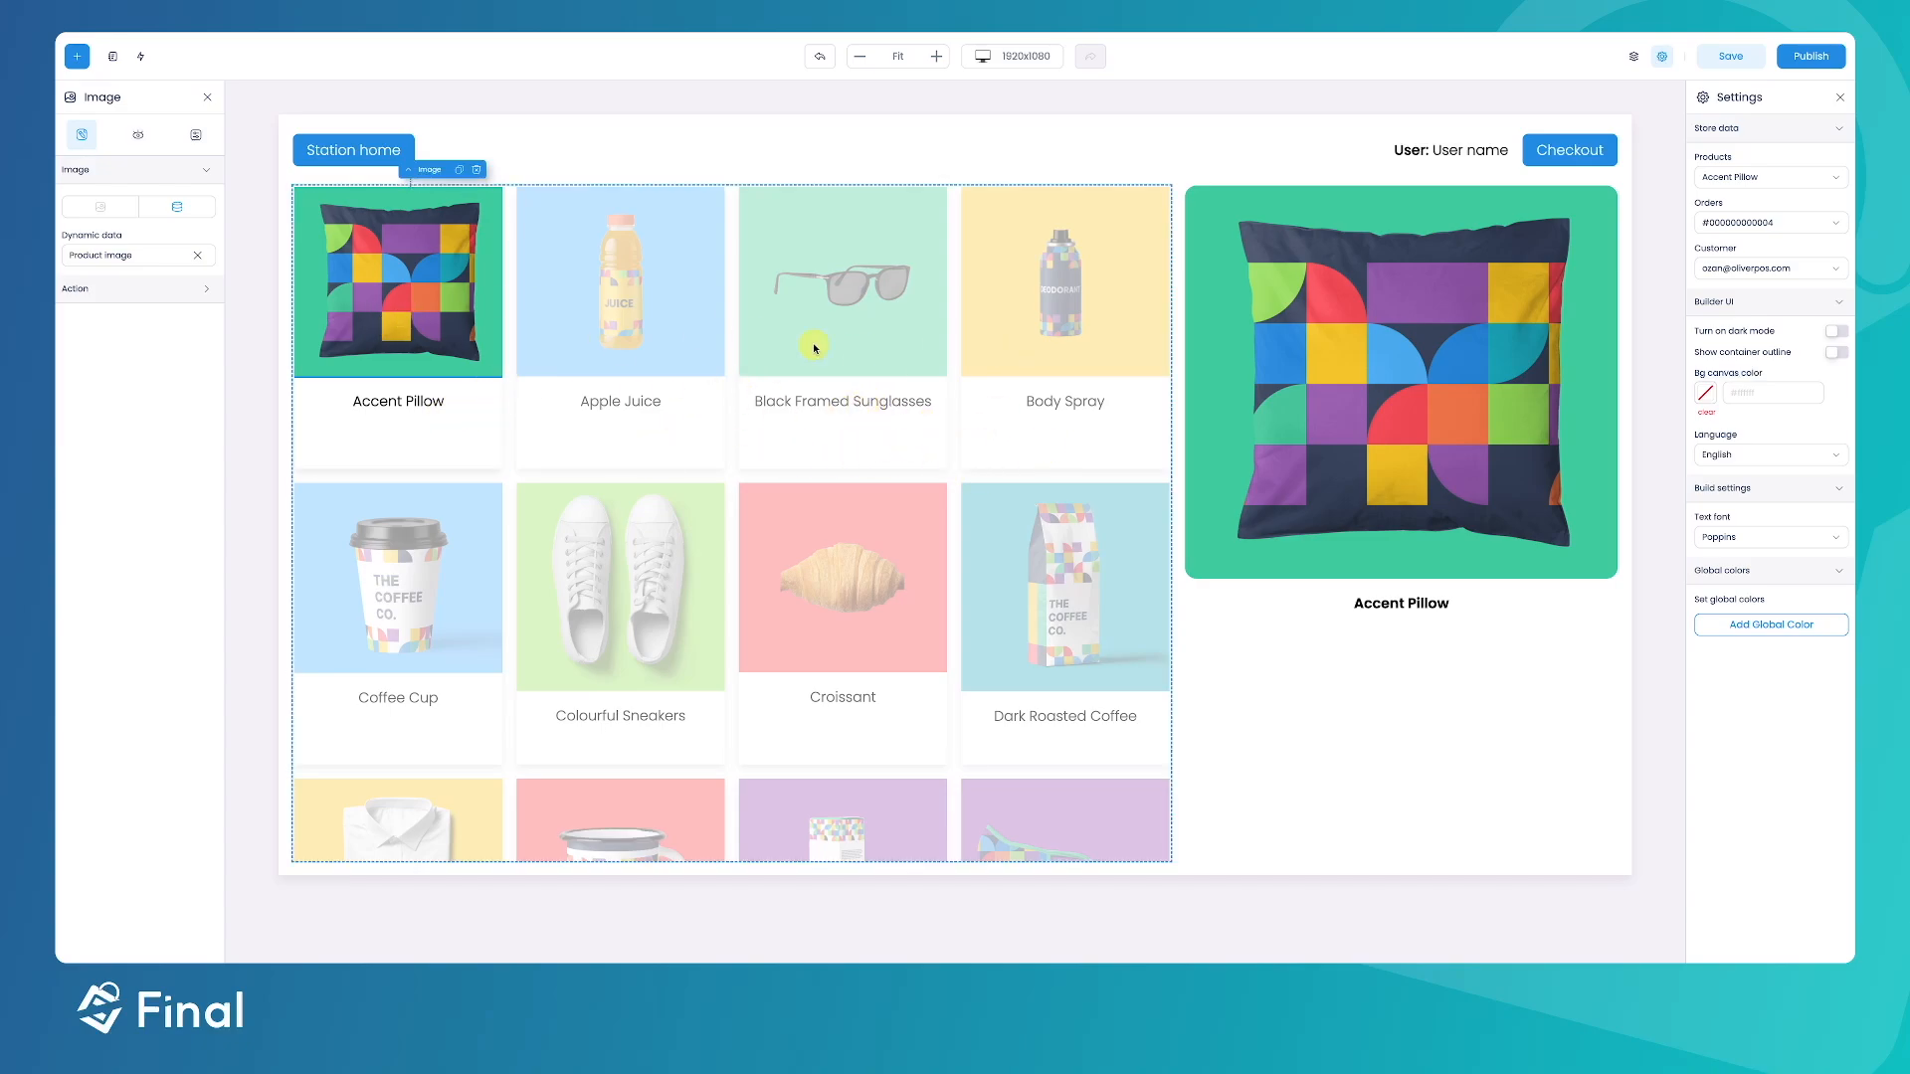
{"action": "left_click", "coordinate": [636, 400]}
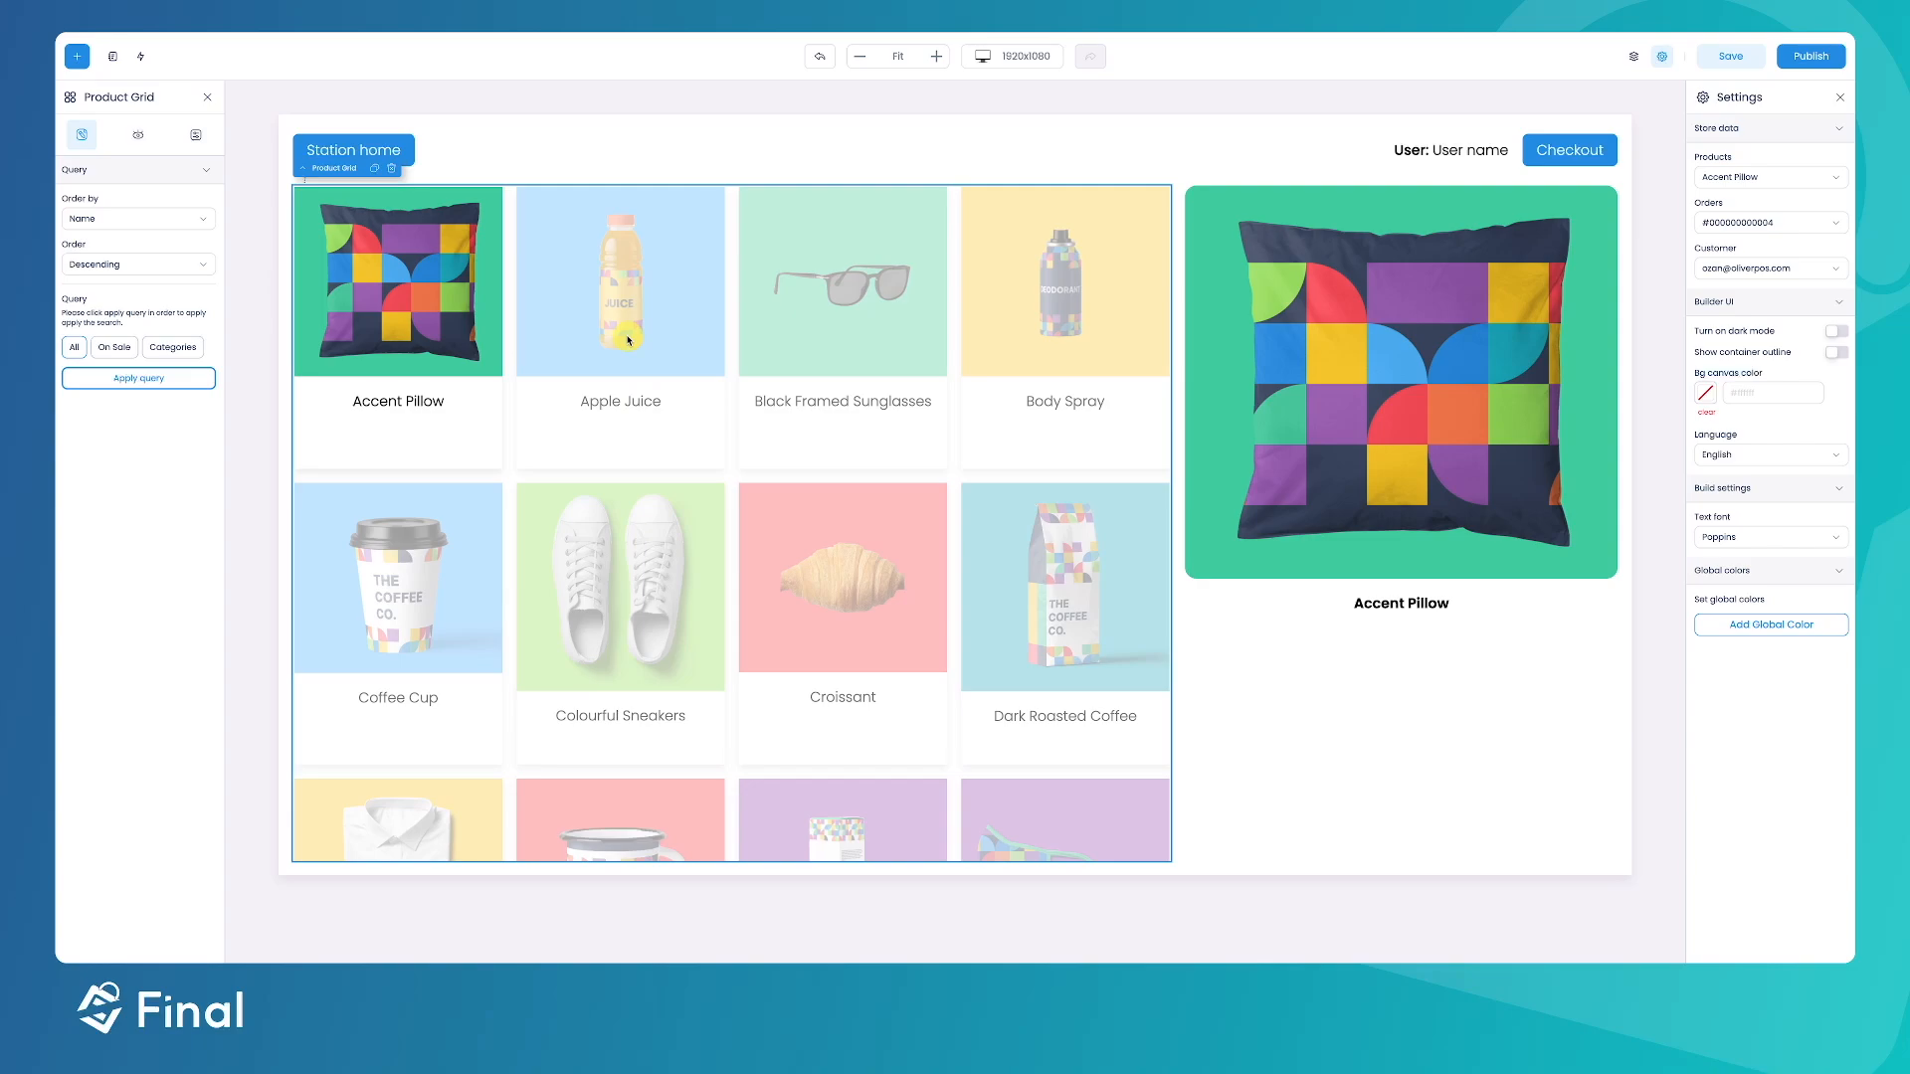
Step: Add a Product Variations element below the Accent Pillow name in the product details area
{"action": "left_click", "coordinate": [75, 62]}
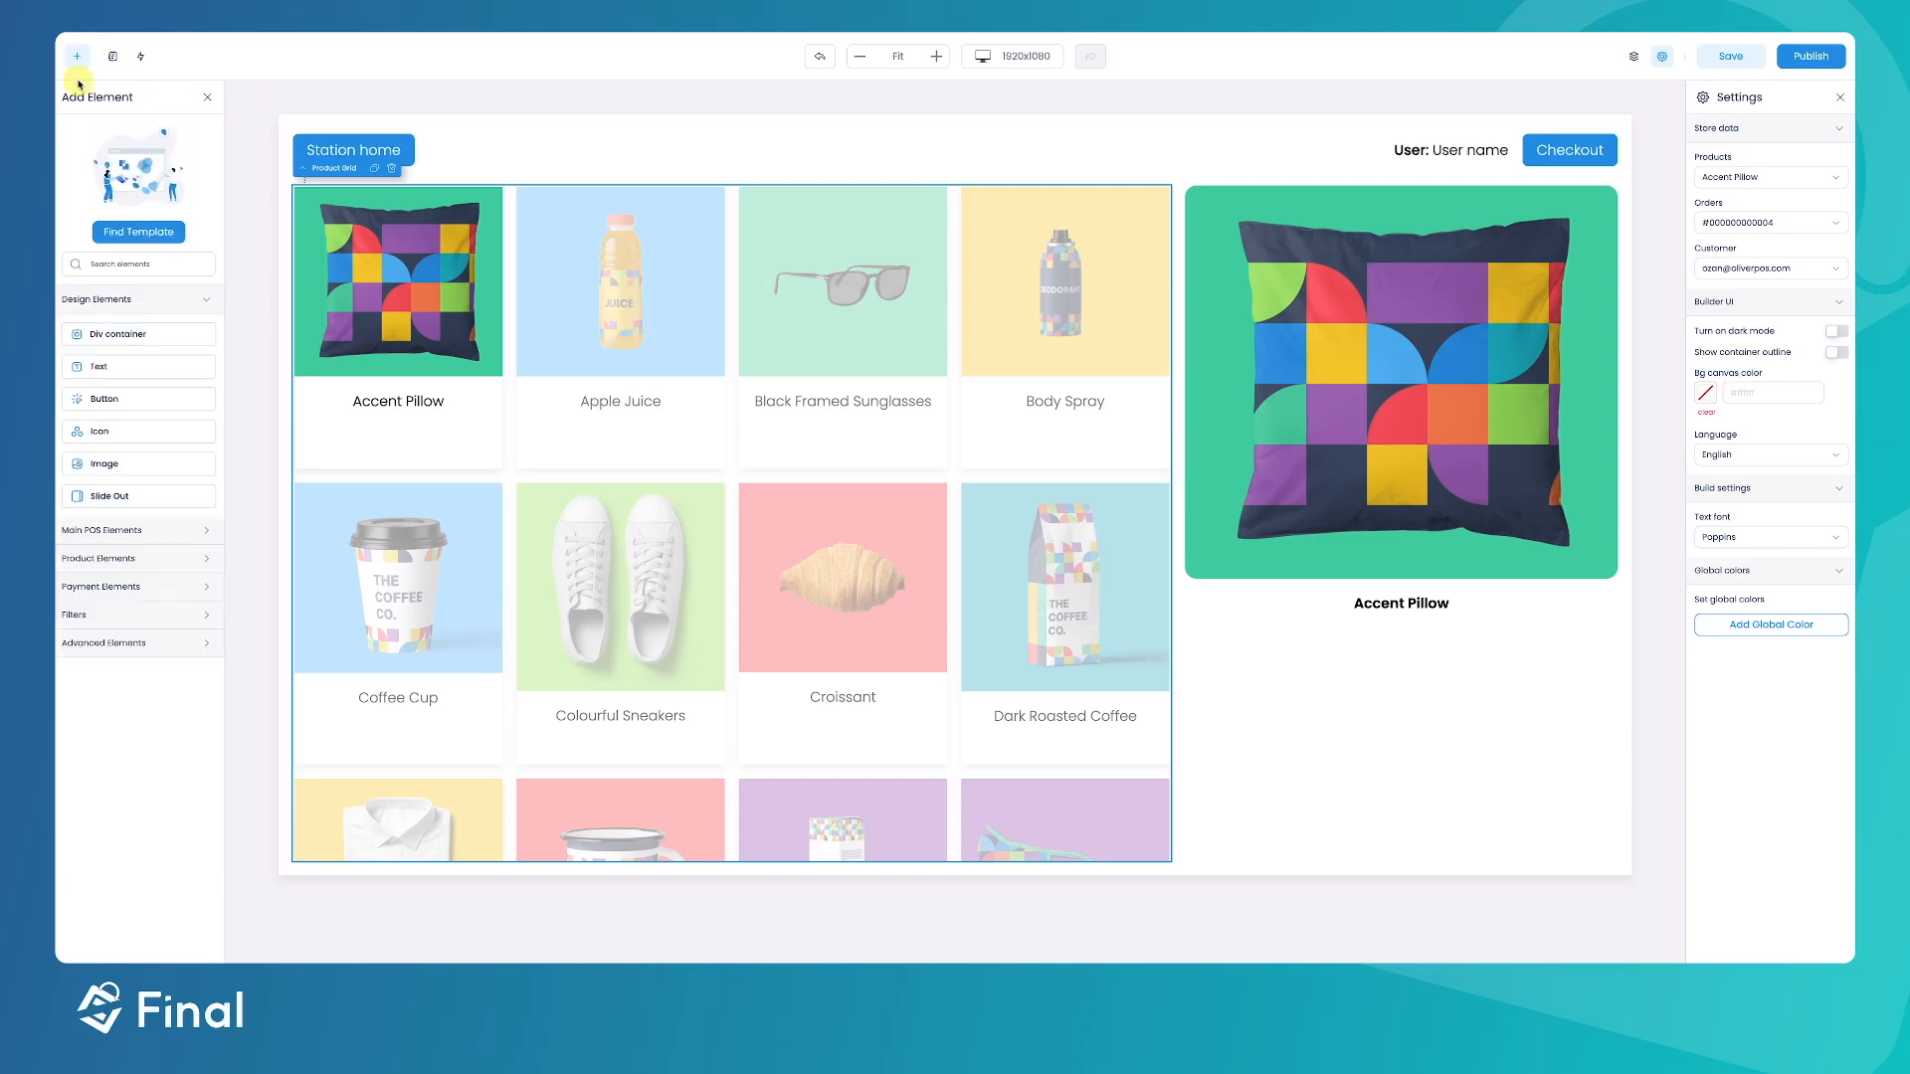
{"action": "left_click", "coordinate": [120, 534]}
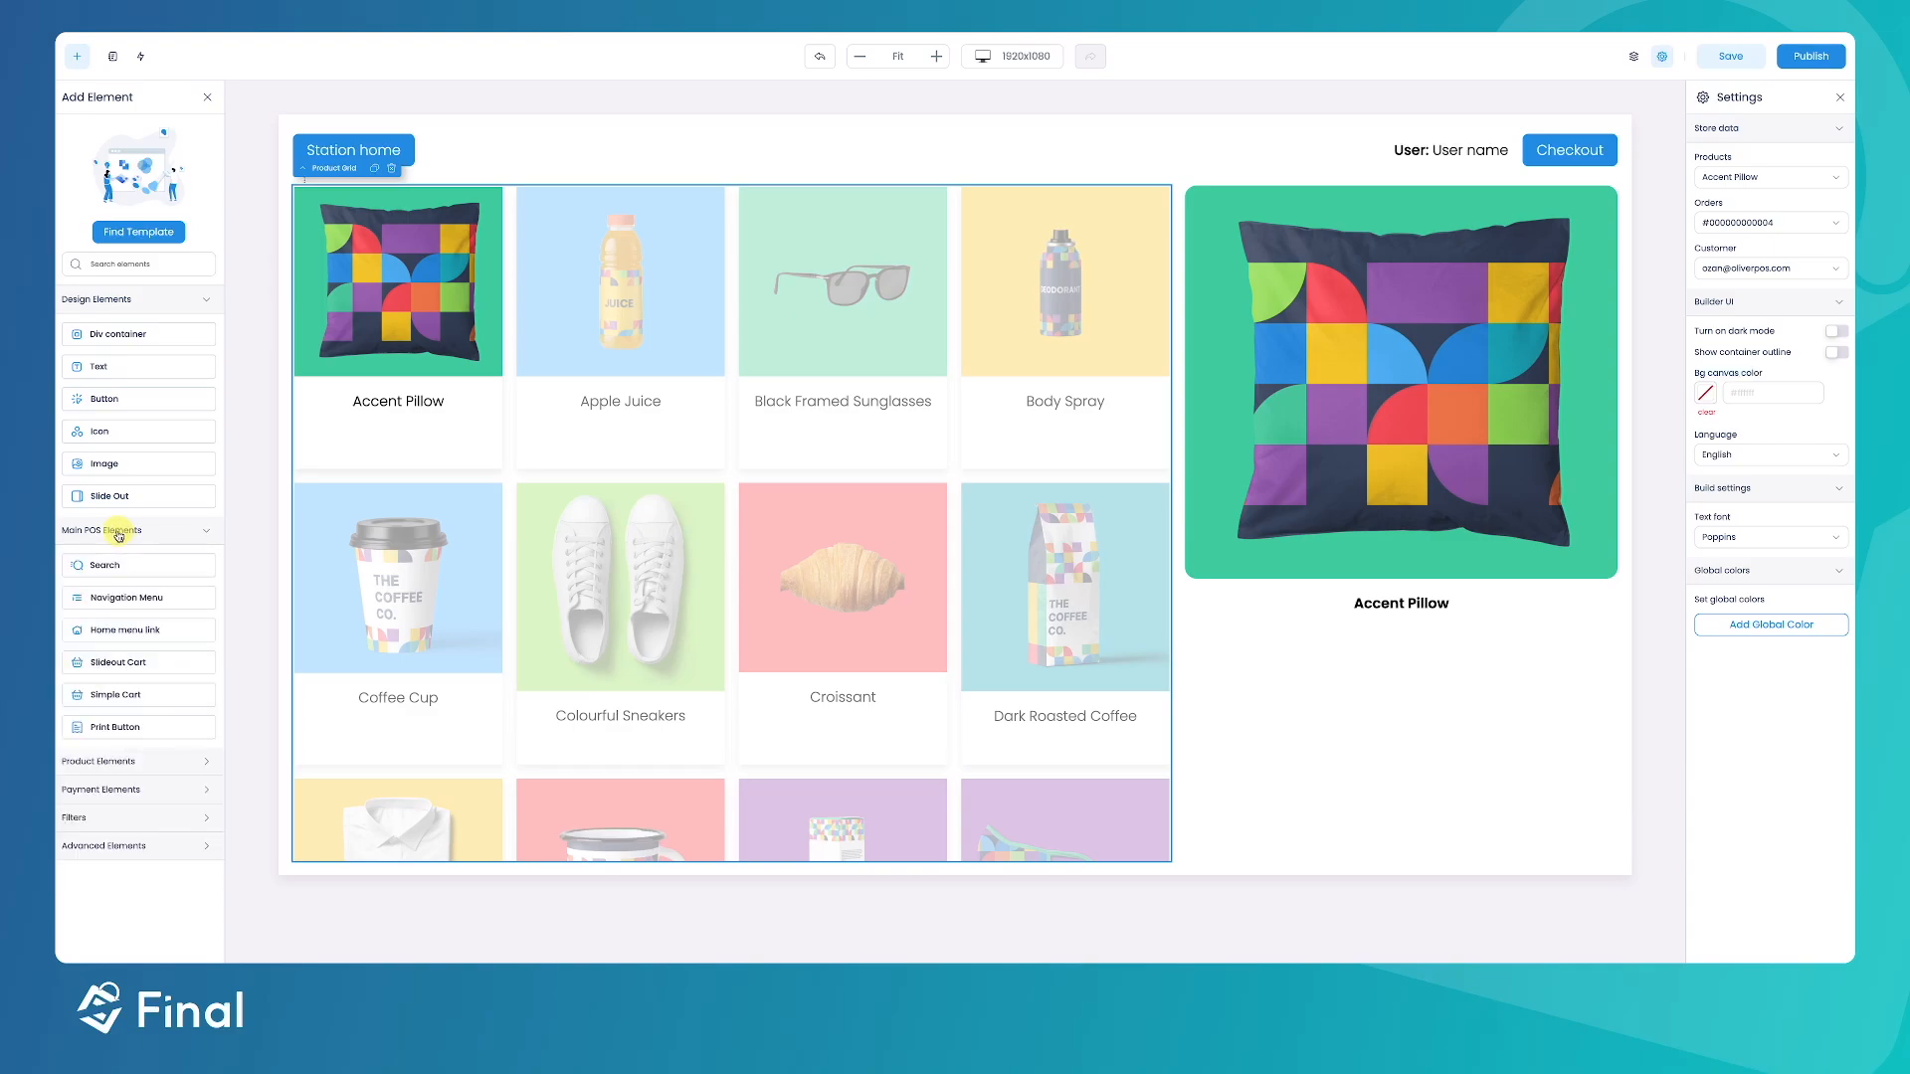
{"action": "left_click", "coordinate": [118, 534]}
{"action": "left_click", "coordinate": [109, 560]}
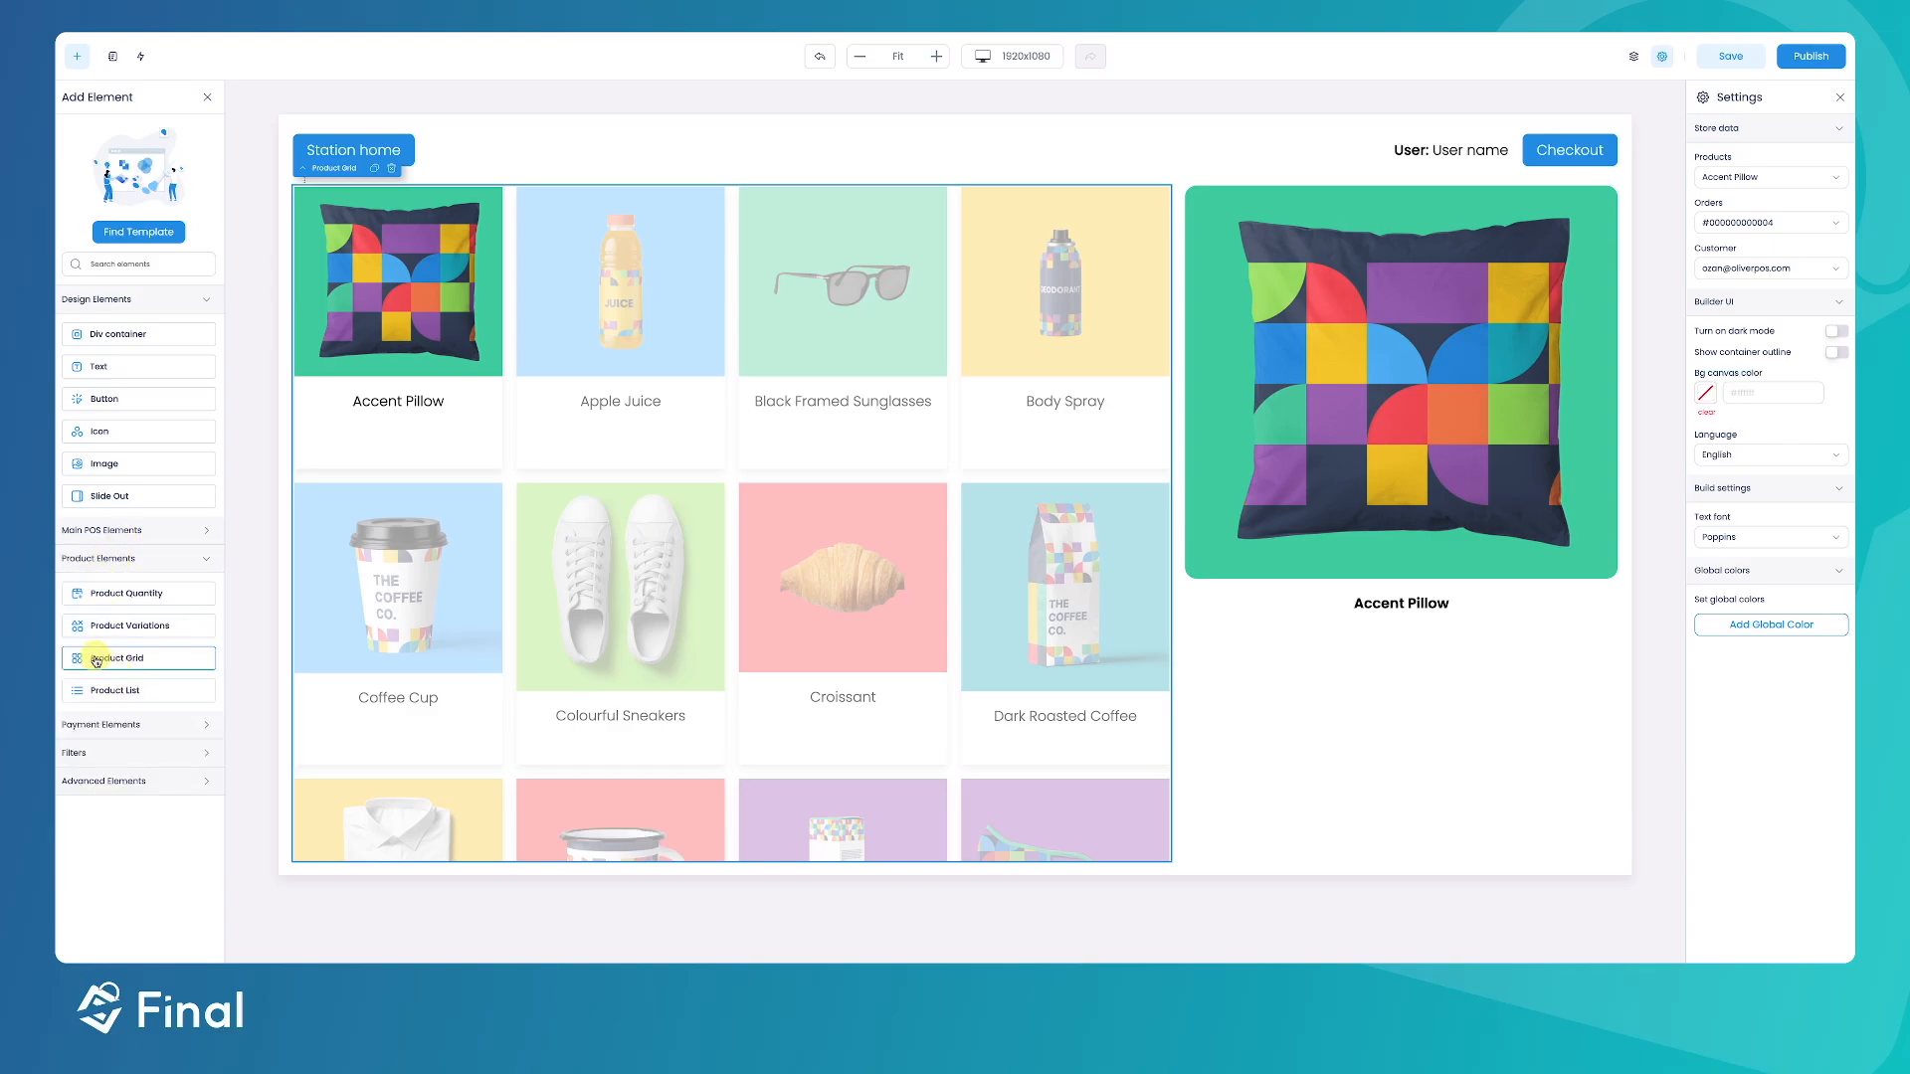
{"action": "left_click_drag", "start_coordinate": [97, 626], "coordinate": [1408, 659]}
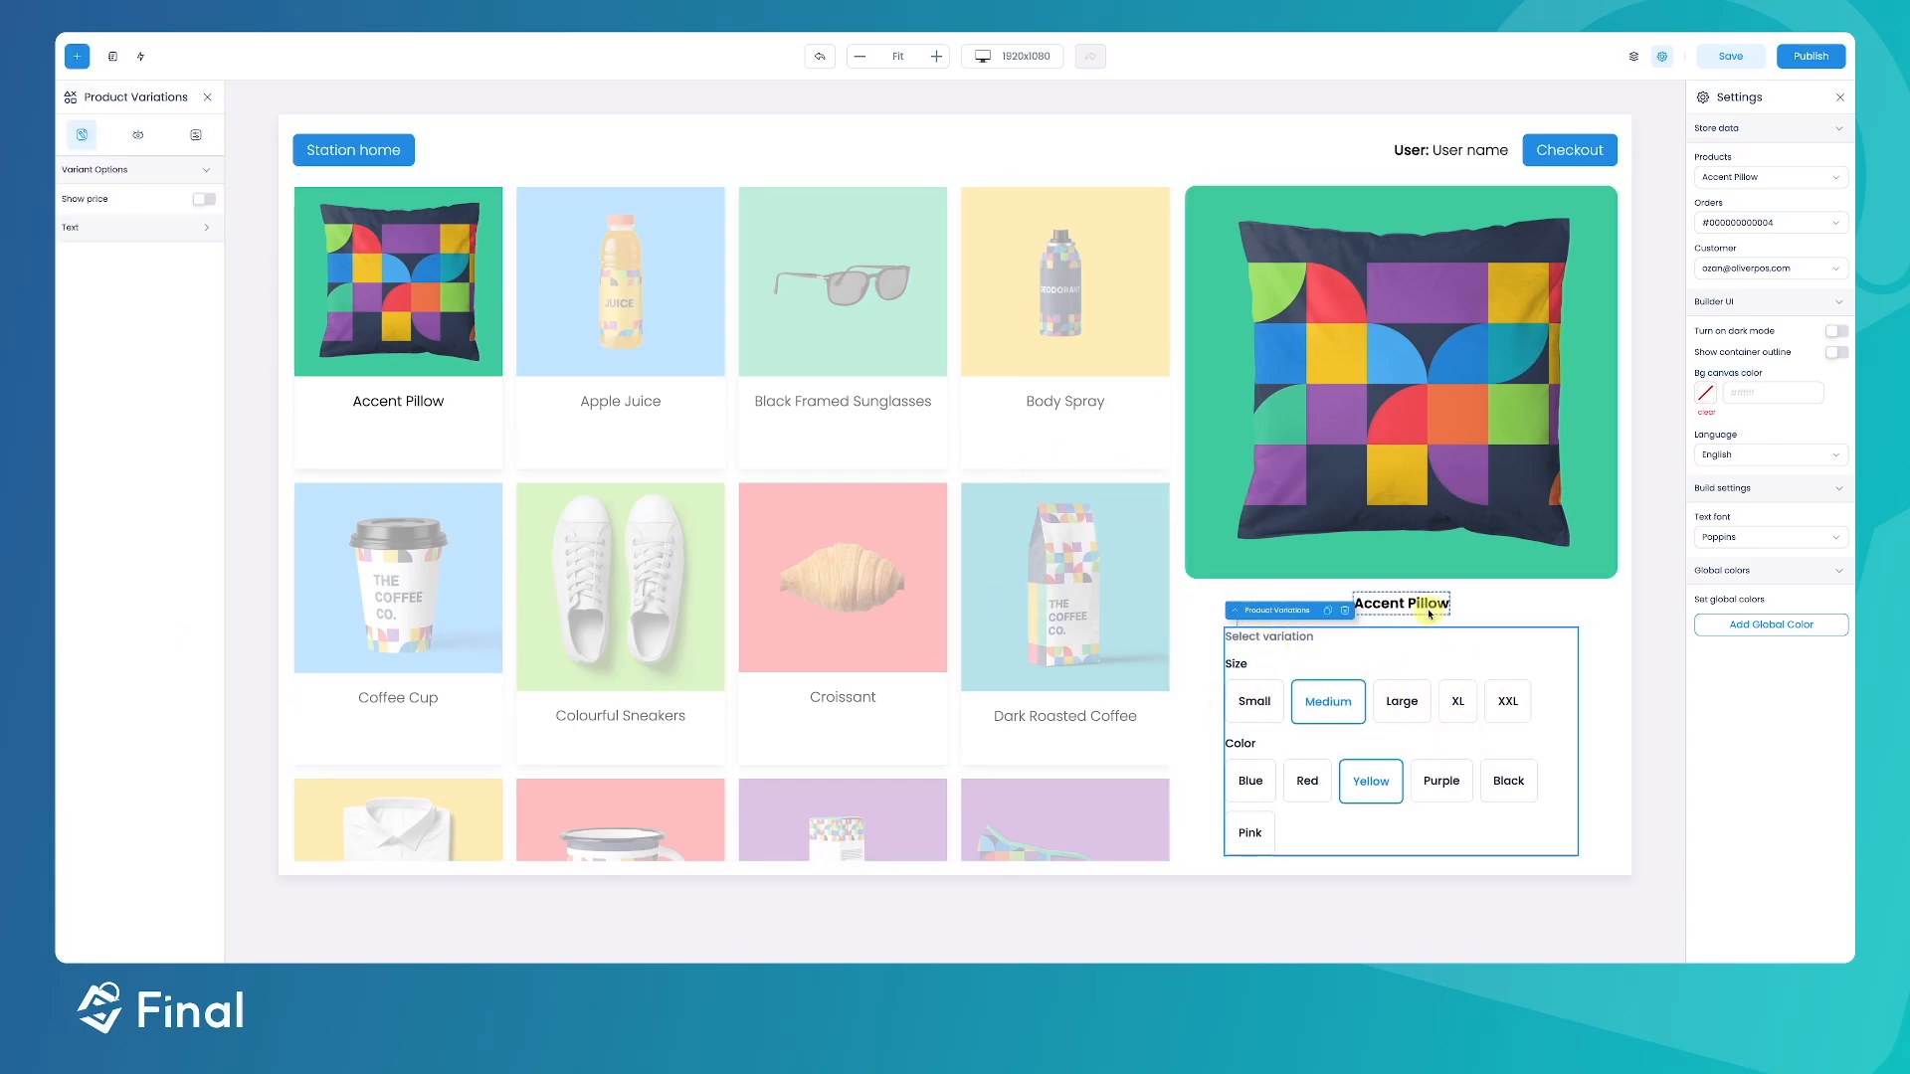
Step: Save the build and publish it as a new version
{"action": "left_click", "coordinate": [1728, 58]}
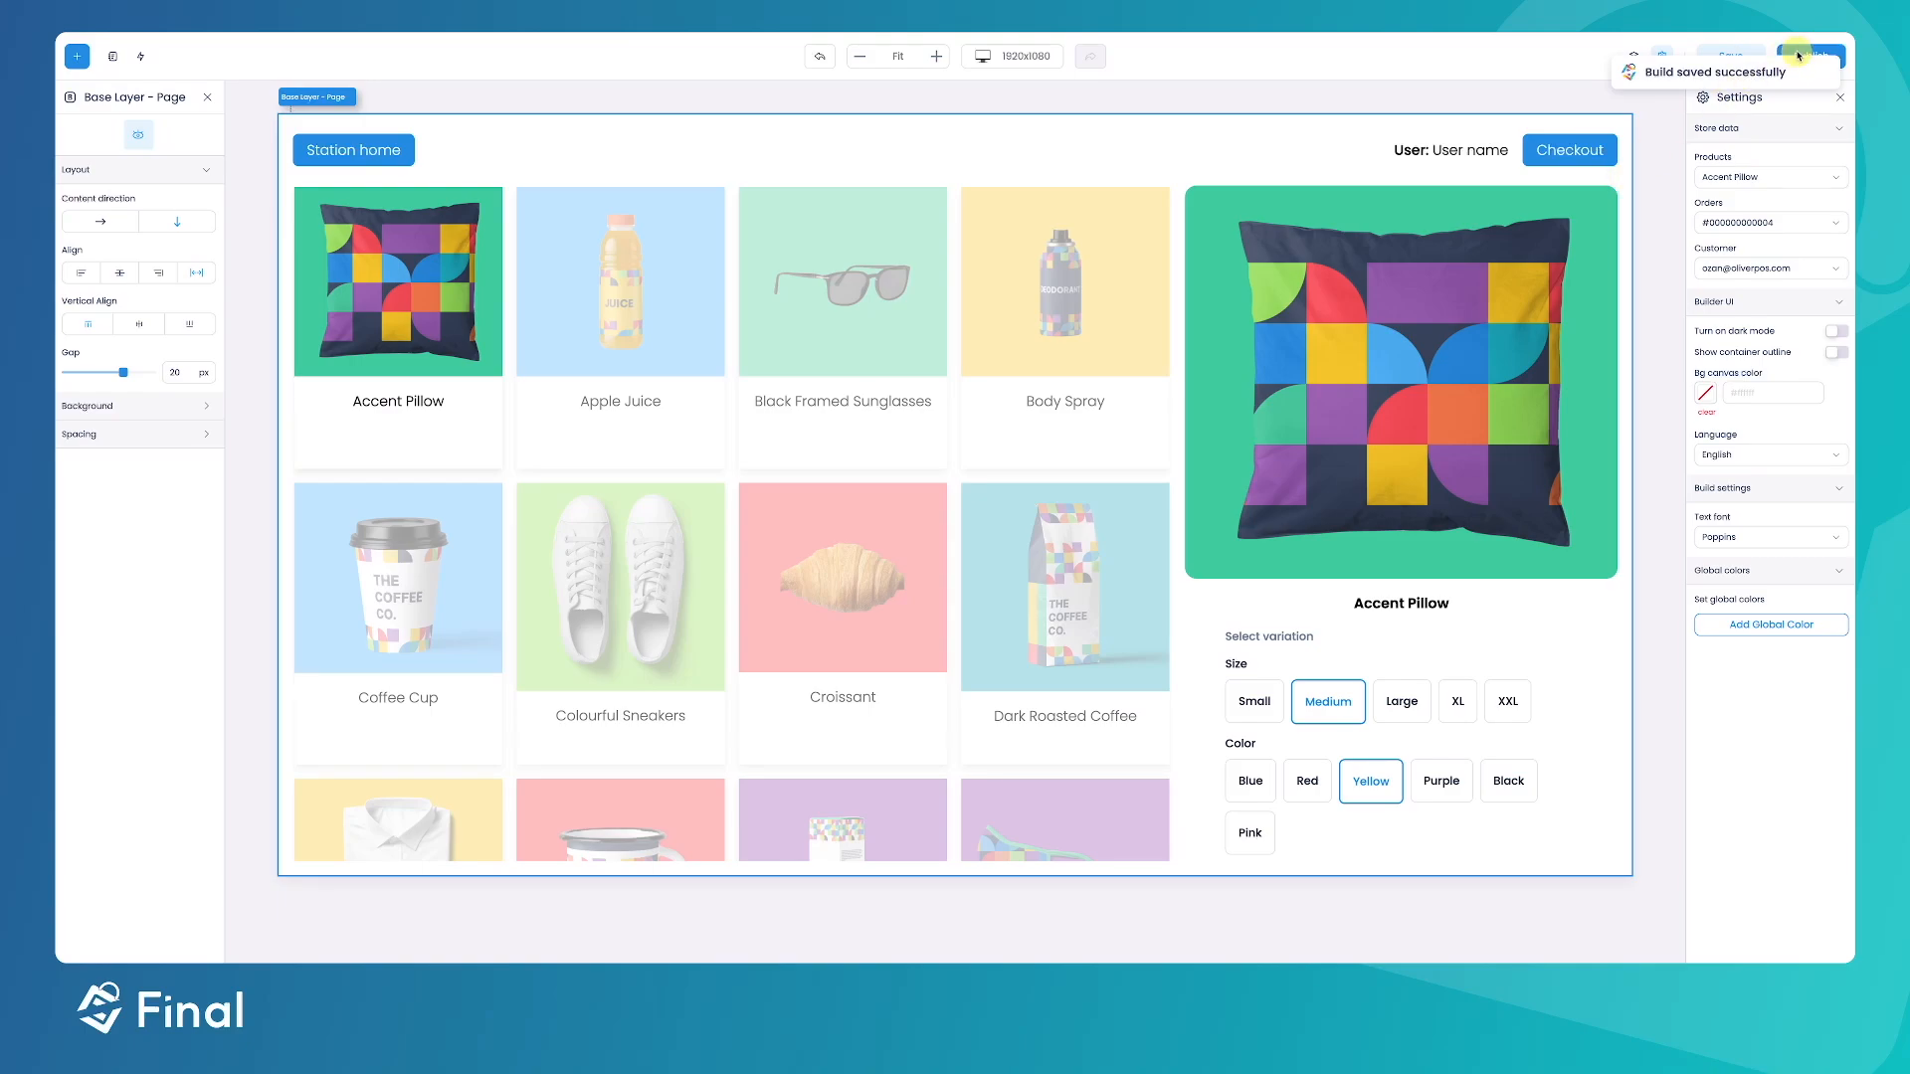
{"action": "left_click", "coordinate": [1798, 50]}
{"action": "left_click", "coordinate": [951, 615]}
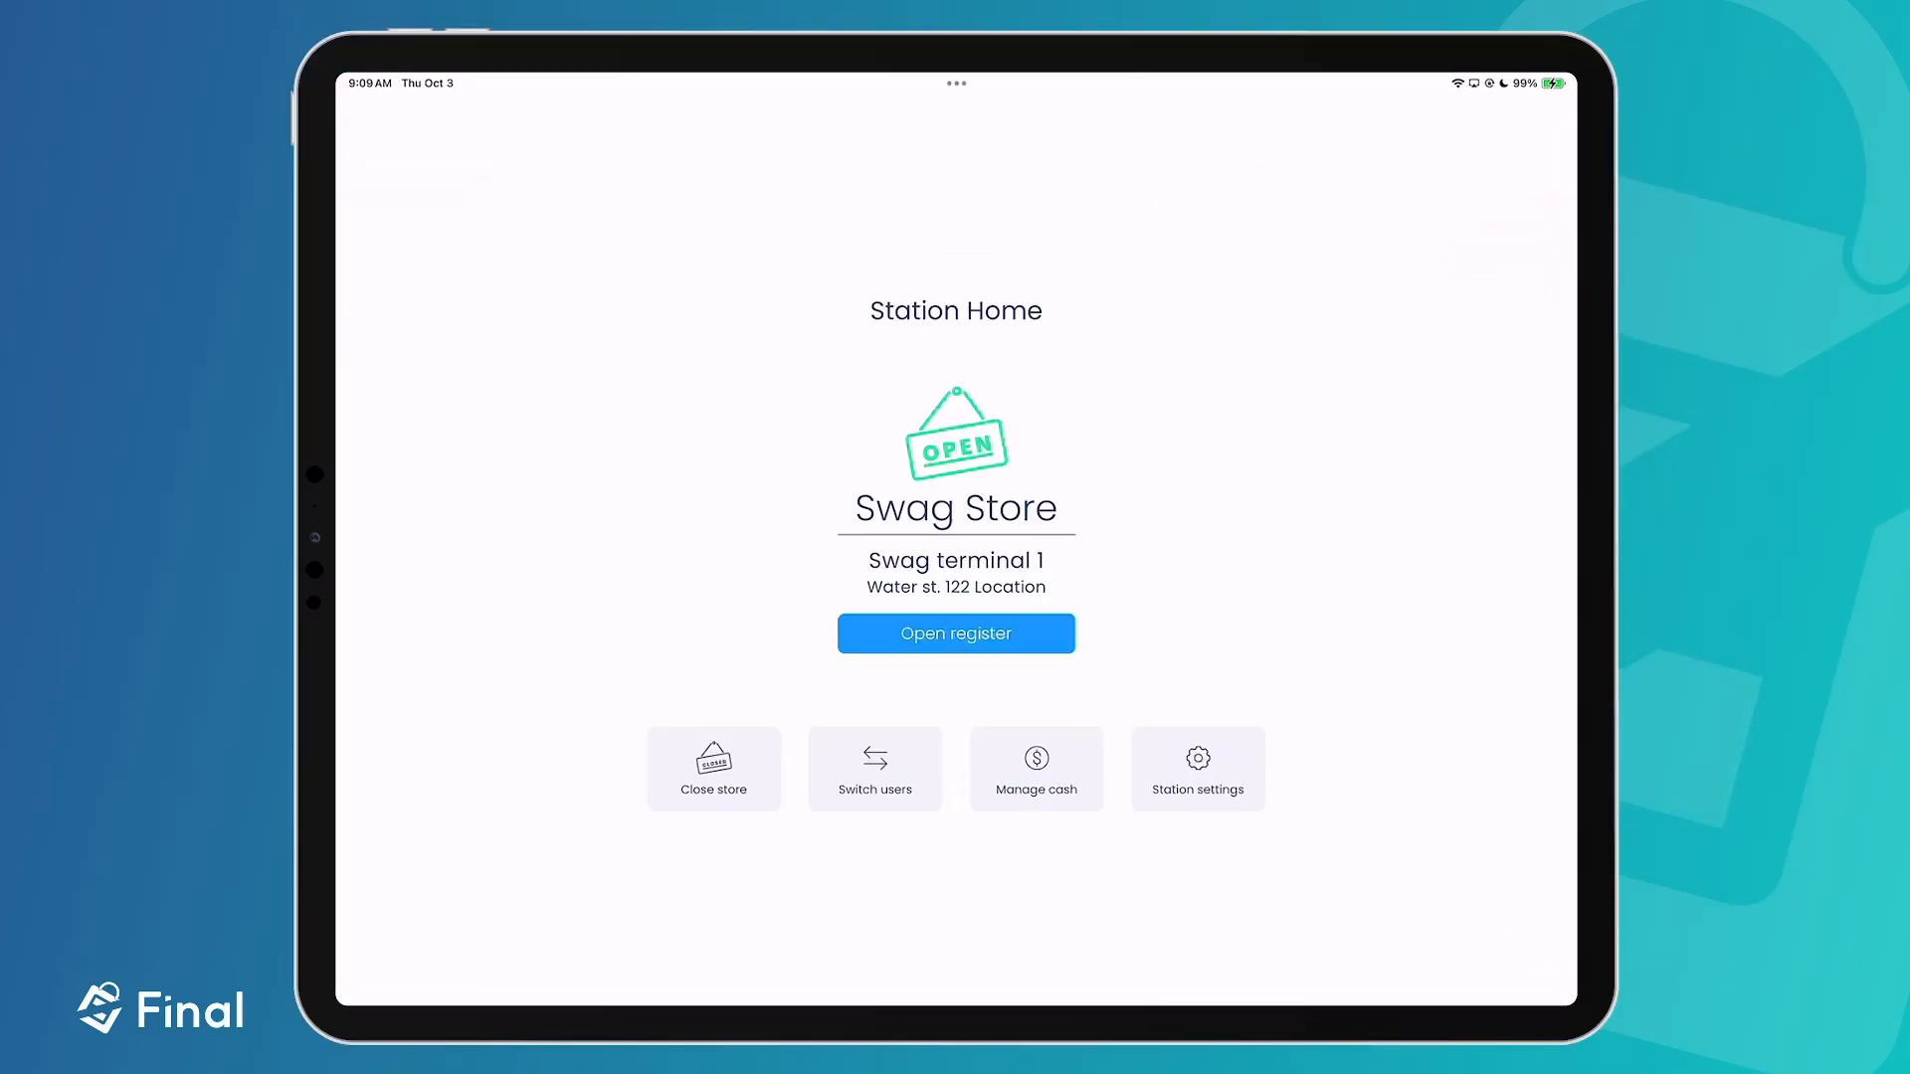
Step: Update the iPad station to build version 0.0.7 in its station settings, and return to Station Home
{"action": "left_click", "coordinate": [1198, 769]}
{"action": "left_click", "coordinate": [557, 459]}
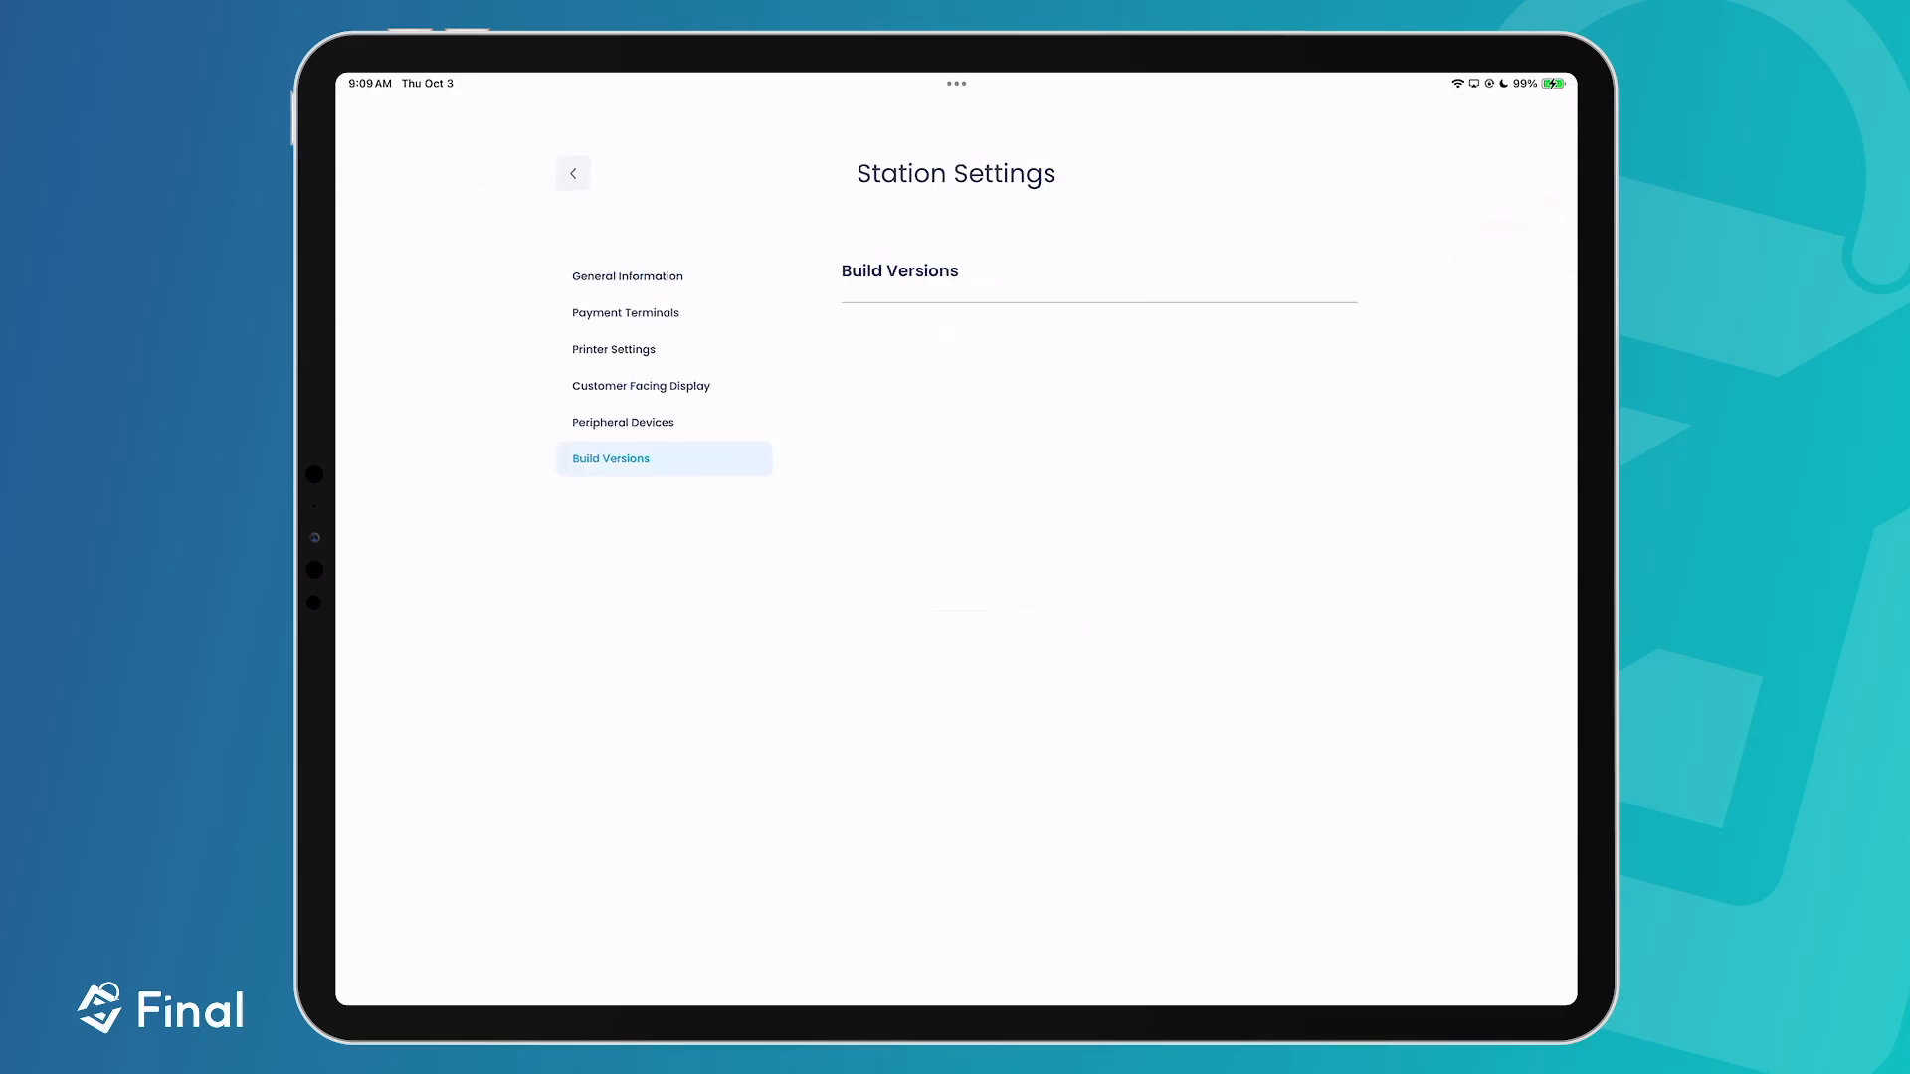
{"action": "left_click", "coordinate": [1289, 338]}
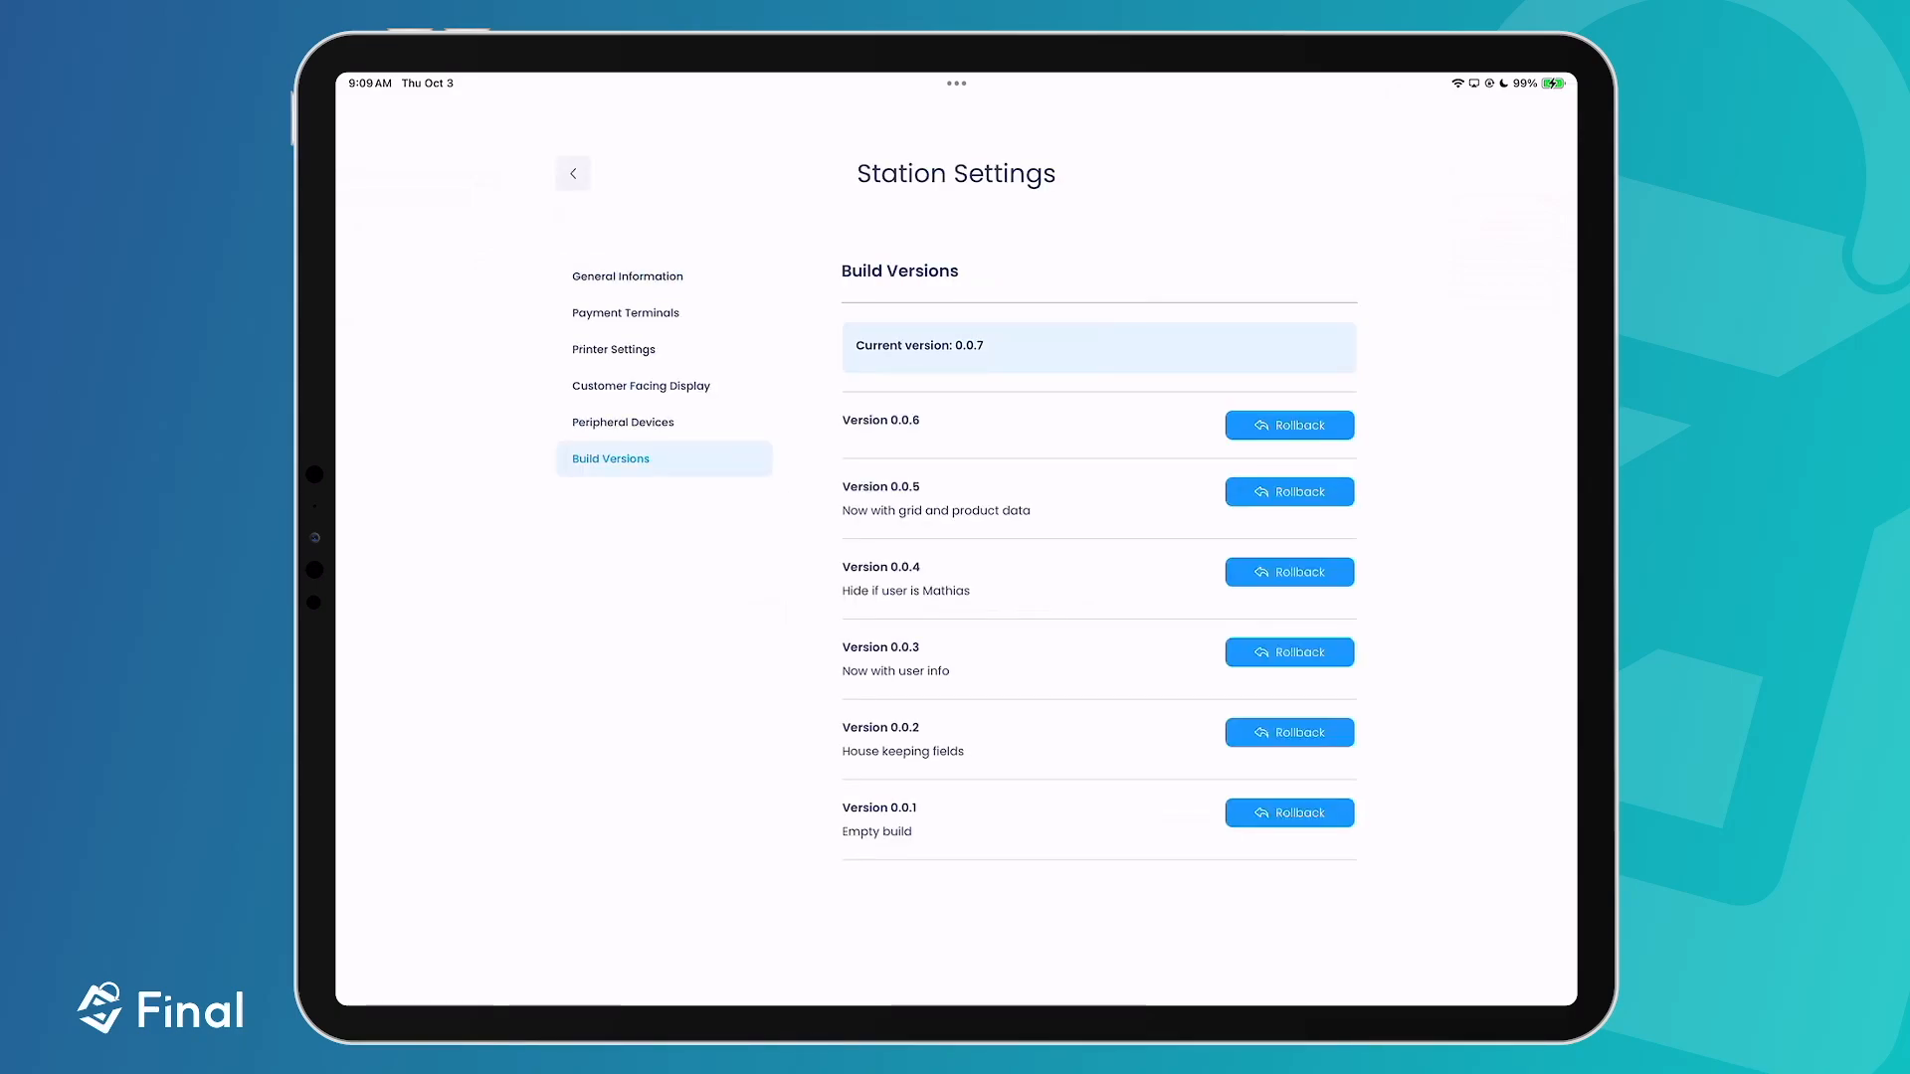
{"action": "left_click", "coordinate": [573, 173]}
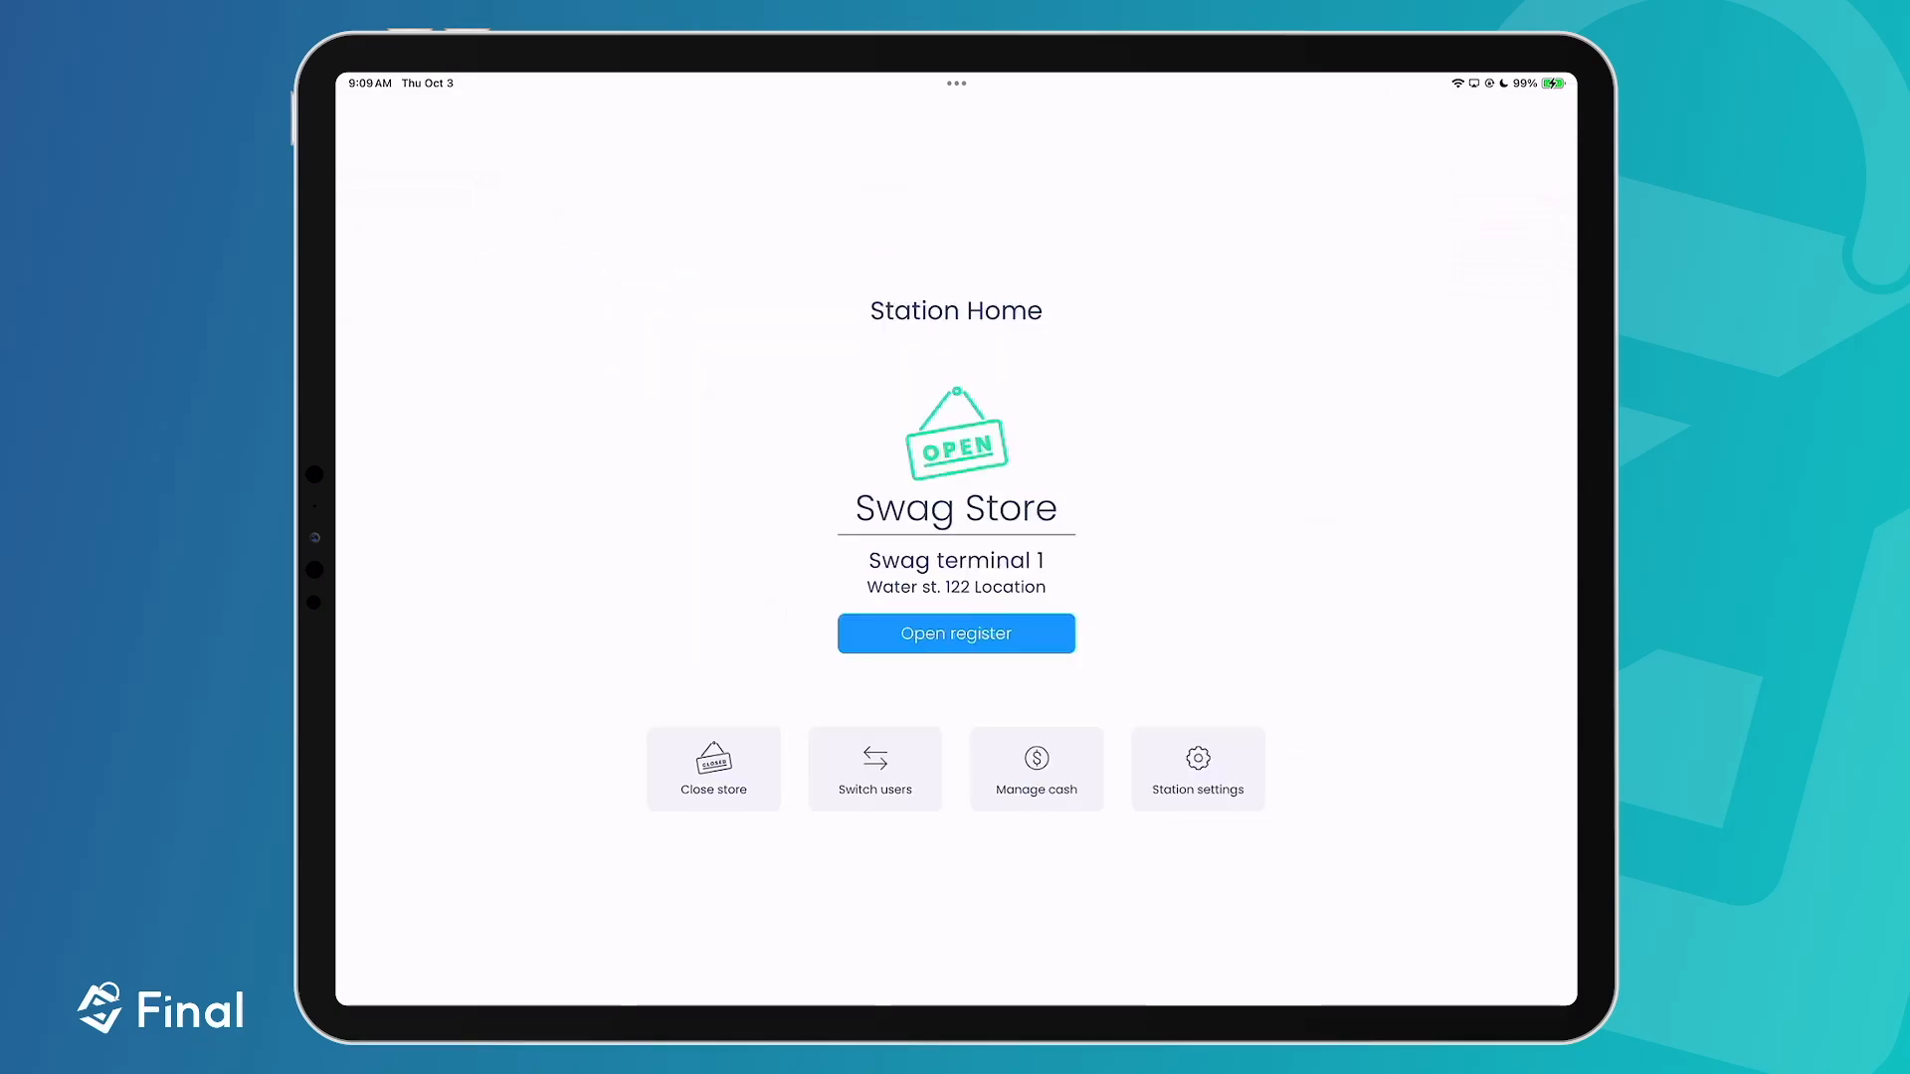
Step: Open the register and check the product details for Coffee Cup, Accent Pillow and Black Framed Sunglasses
{"action": "left_click", "coordinate": [955, 633]}
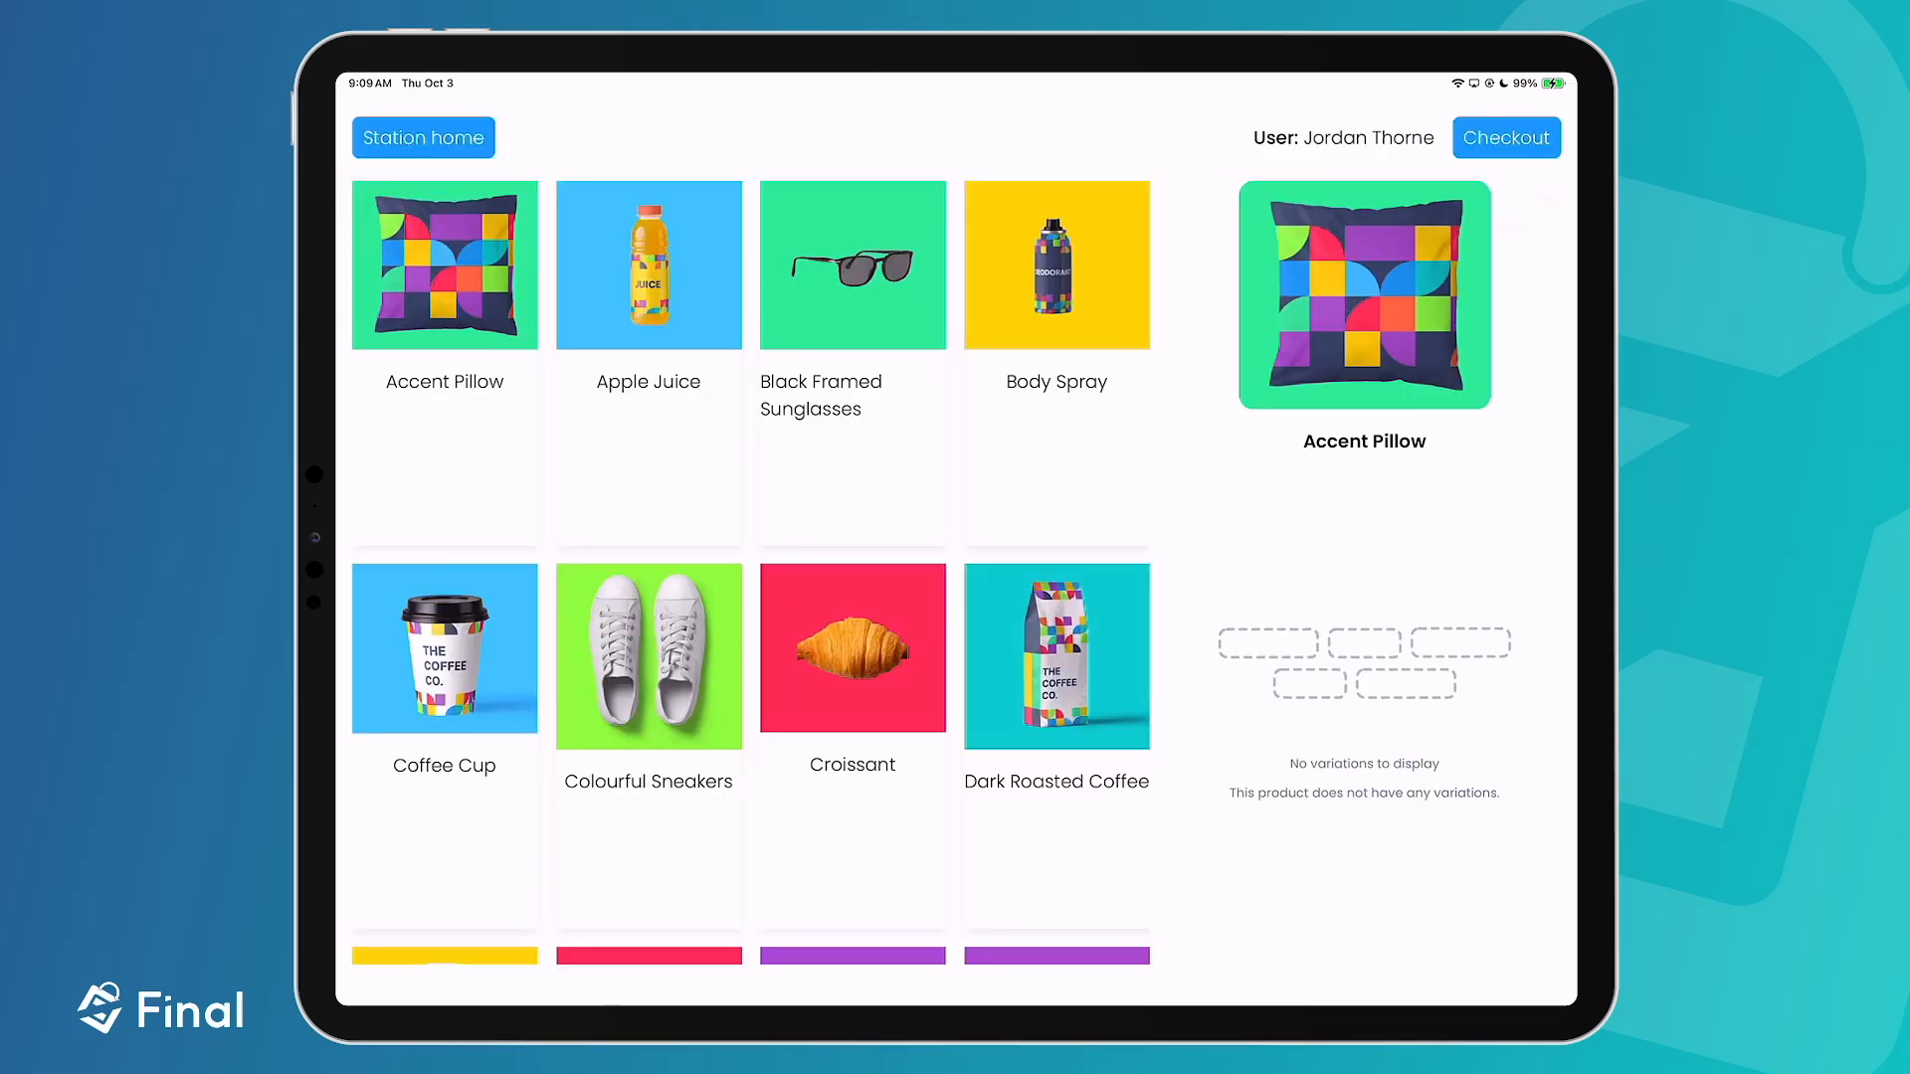
{"action": "left_click", "coordinate": [445, 649]}
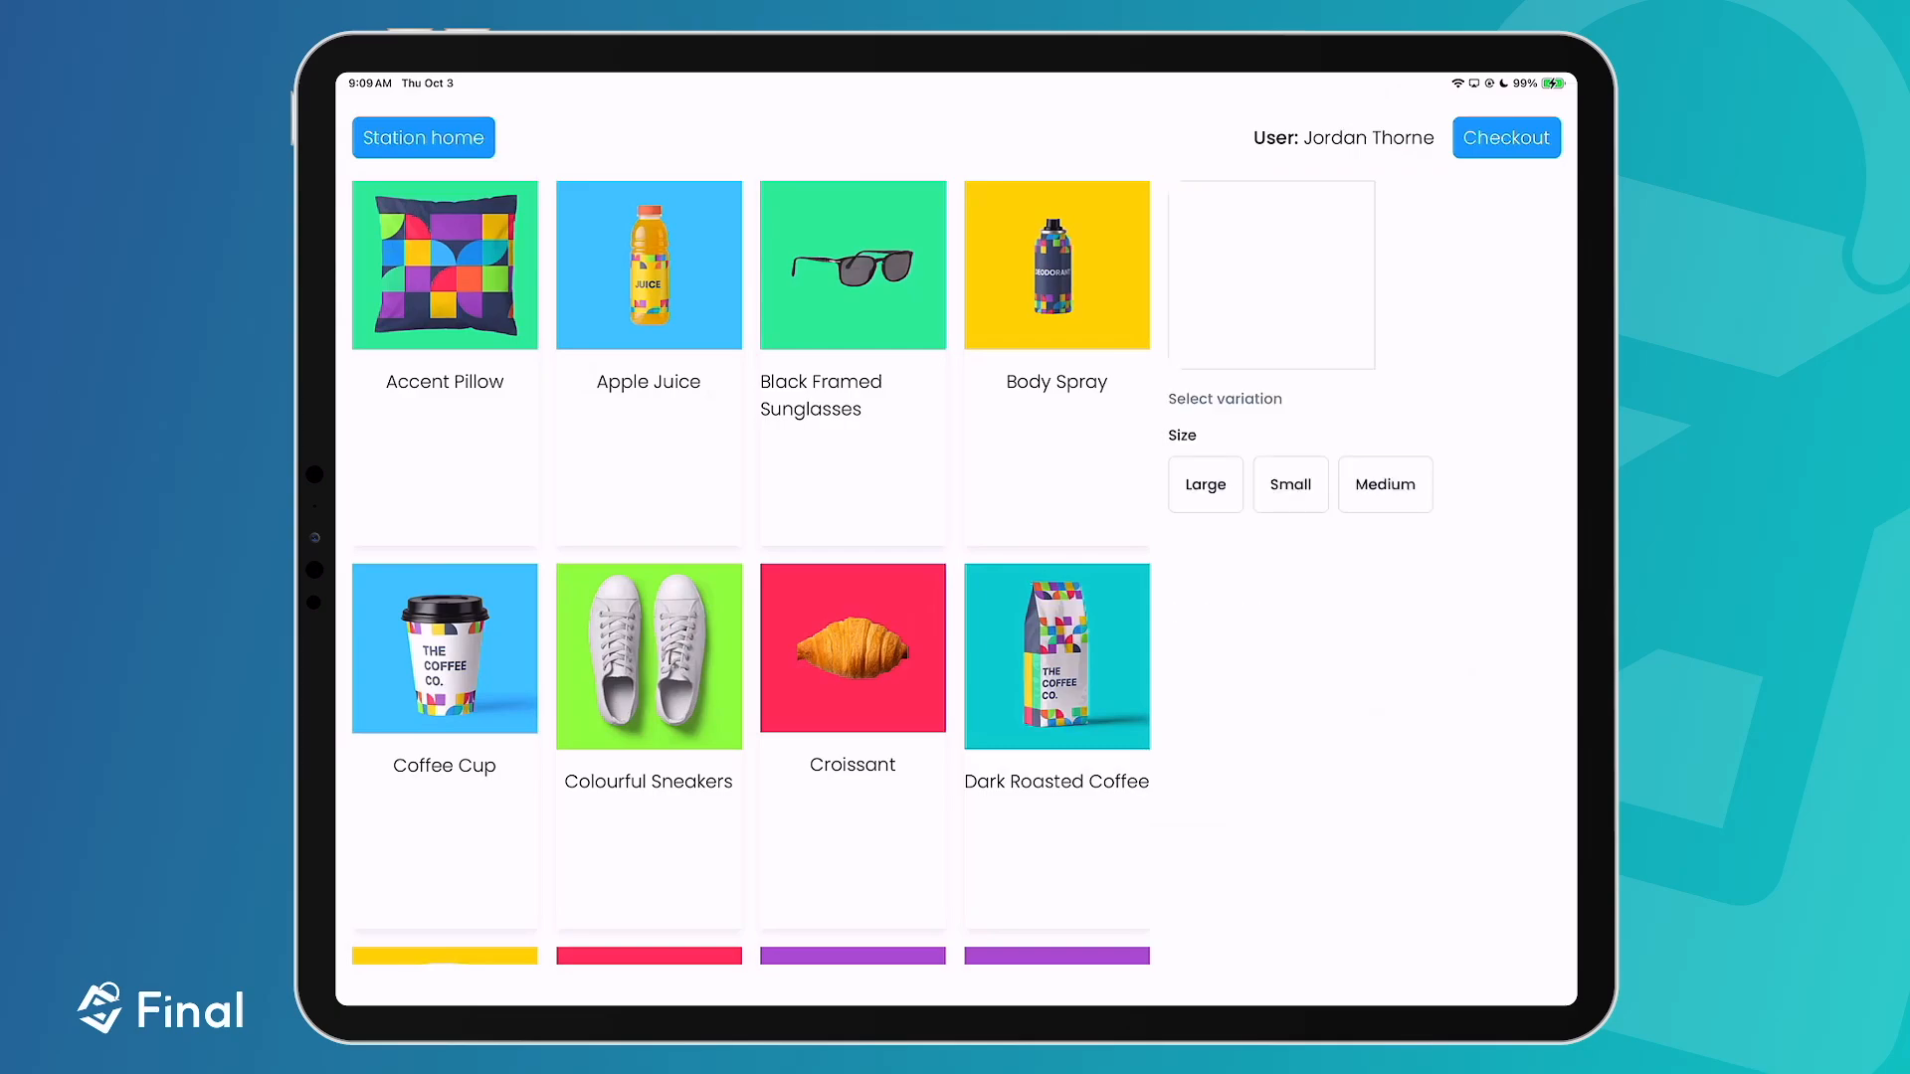
{"action": "left_click", "coordinate": [445, 266]}
{"action": "left_click", "coordinate": [445, 648]}
{"action": "left_click", "coordinate": [854, 265]}
Step: Select Apple Juice in the grid and test its Small, Large and Medium size variations
{"action": "left_click", "coordinate": [648, 265]}
{"action": "left_click", "coordinate": [1290, 484]}
{"action": "left_click", "coordinate": [1205, 699]}
{"action": "left_click", "coordinate": [1386, 699]}
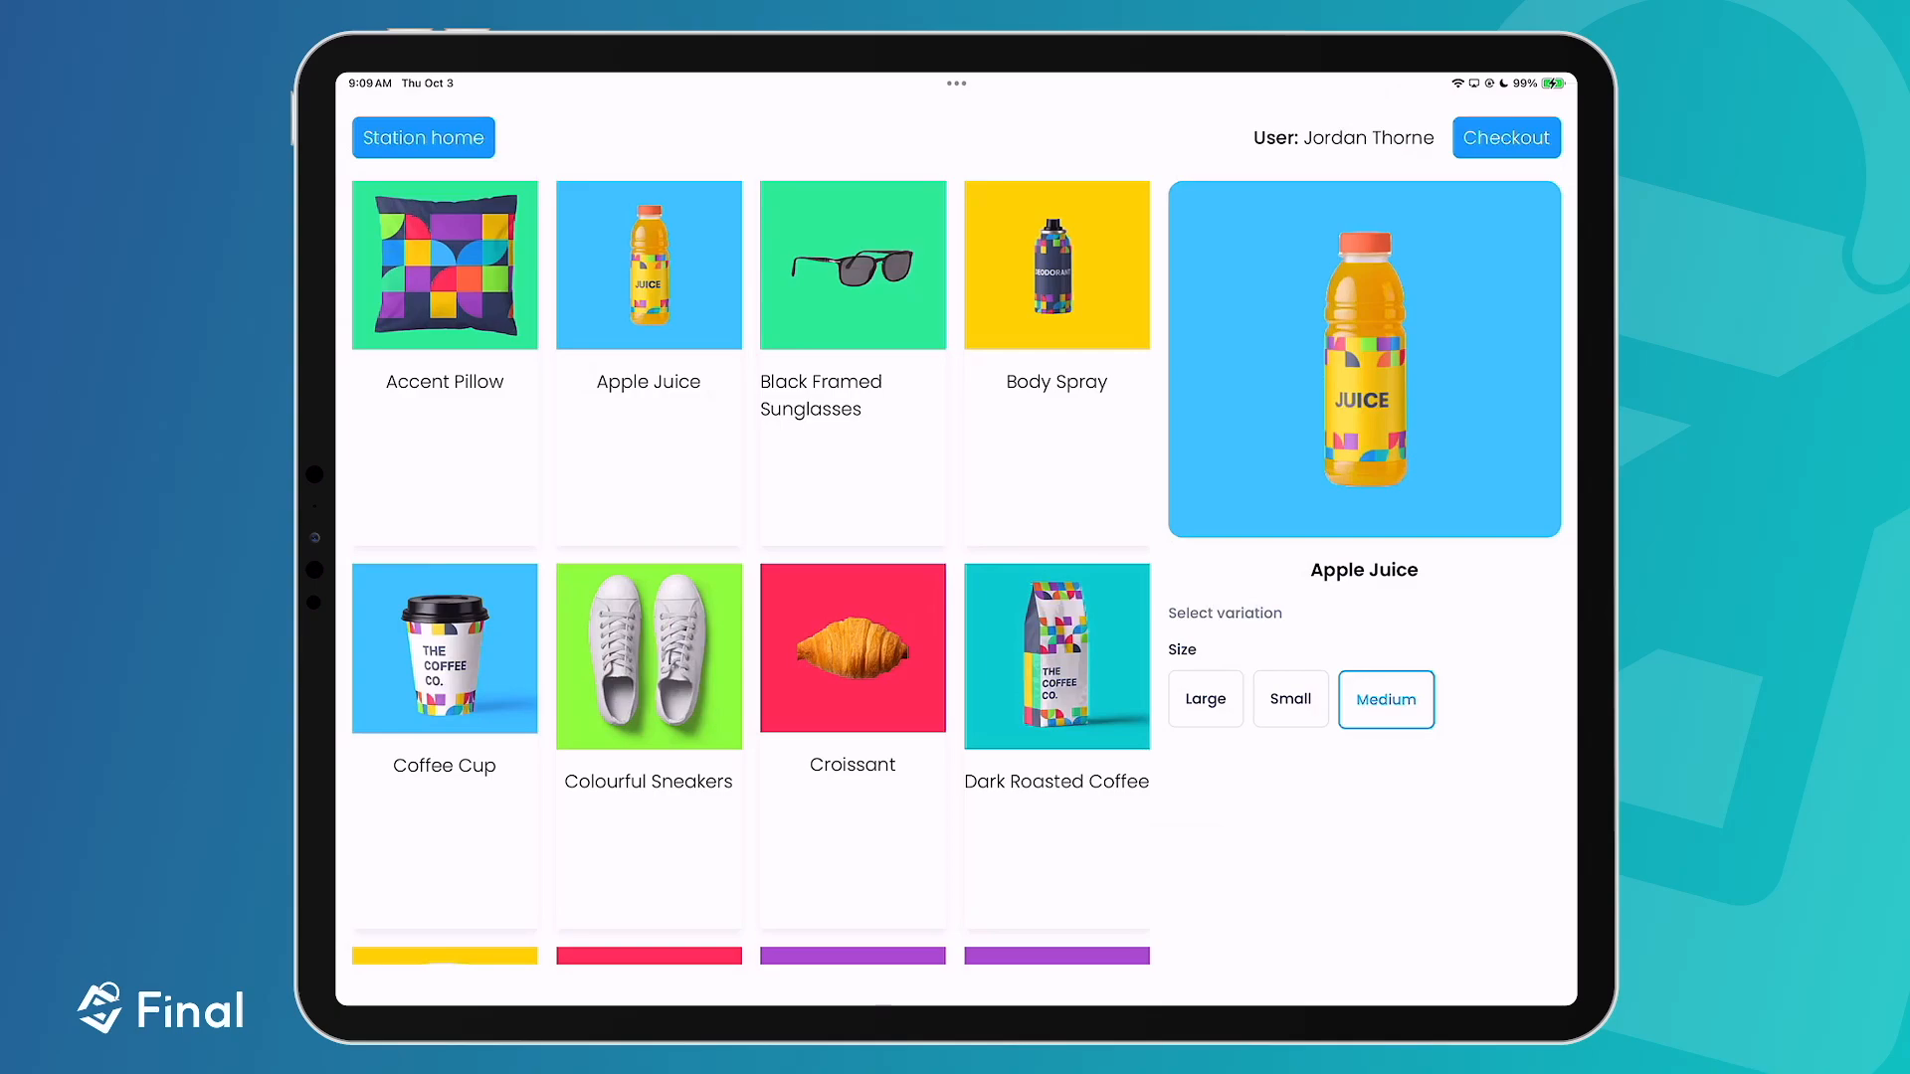
Step: Check the product details for Body Spray, Black Framed Sunglasses and Accent Pillow by selecting each in the grid
{"action": "left_click", "coordinate": [1056, 266]}
{"action": "left_click", "coordinate": [853, 266]}
{"action": "left_click", "coordinate": [1057, 265]}
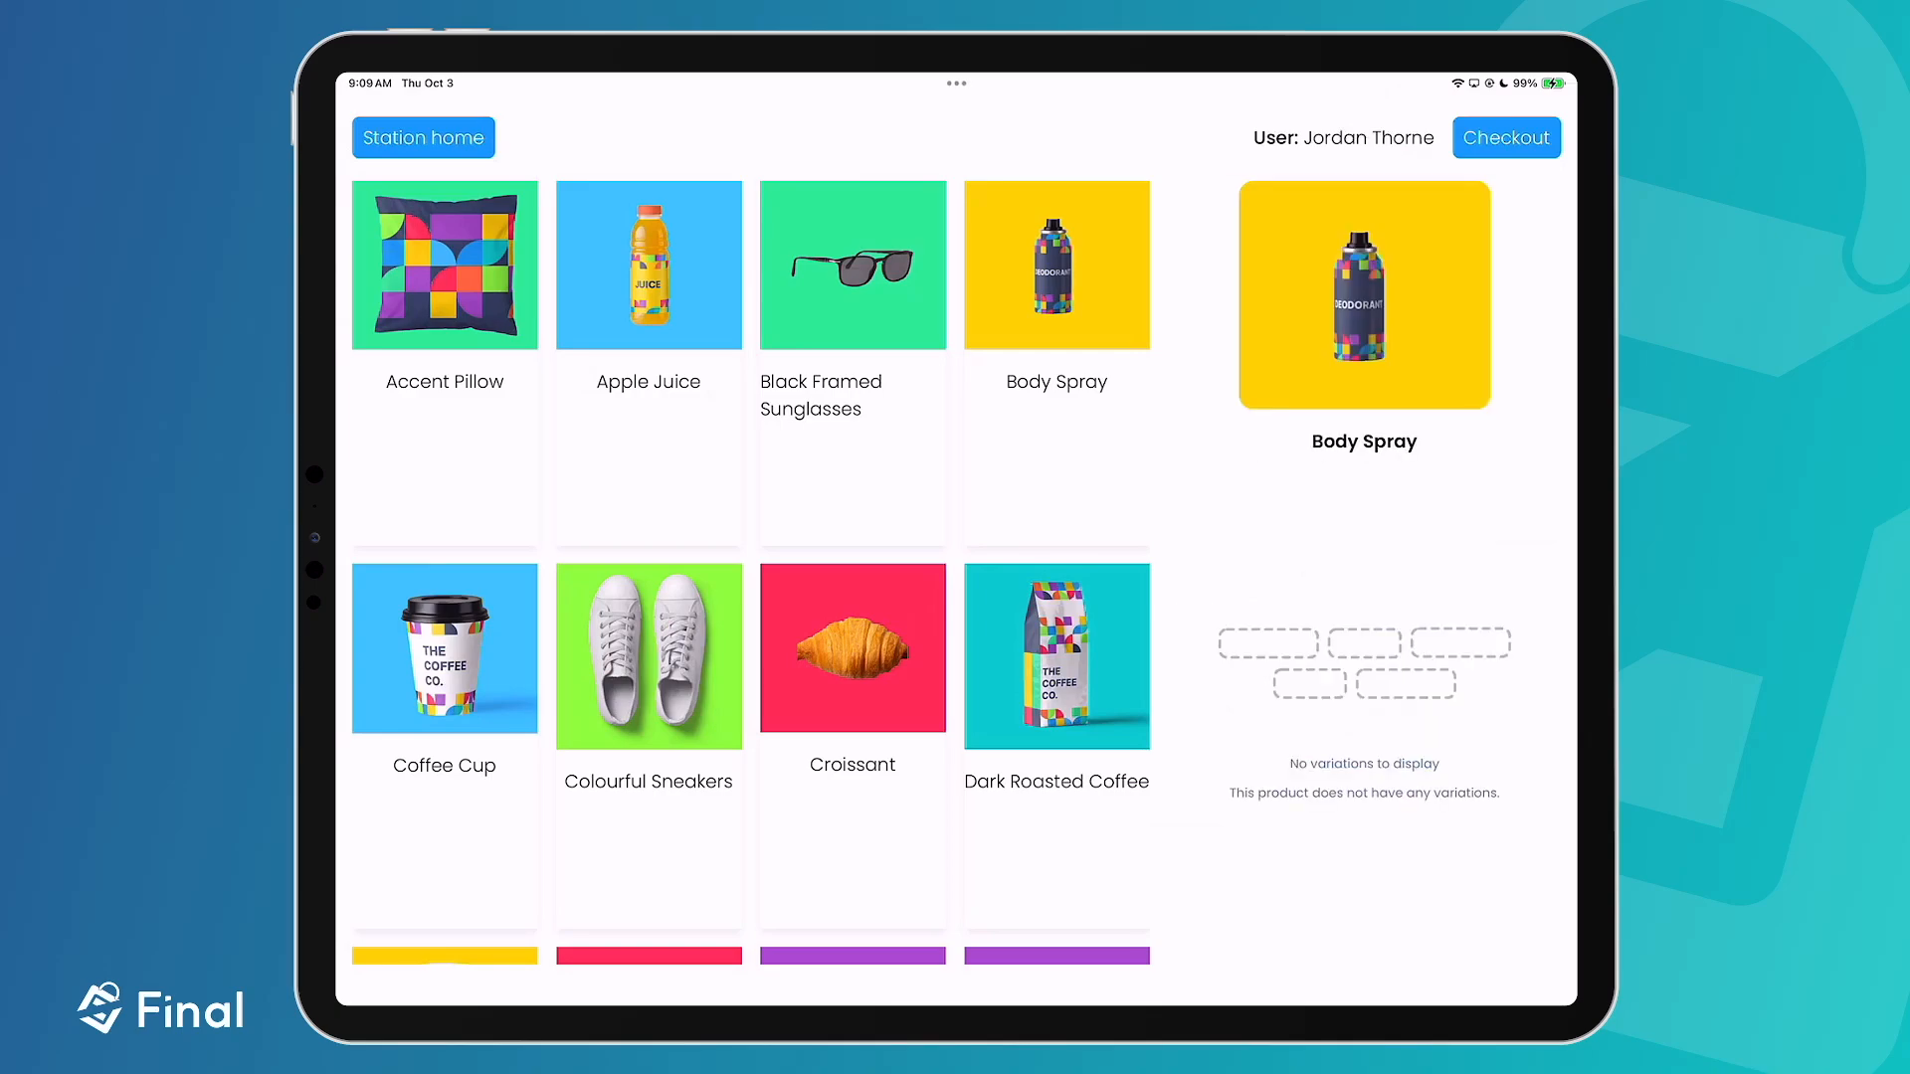
{"action": "left_click", "coordinate": [445, 265]}
Step: Choose the Large size for Apple Juice, switch to Accent Pillow, and reselect Apple Juice to check its variations
{"action": "left_click", "coordinate": [648, 265]}
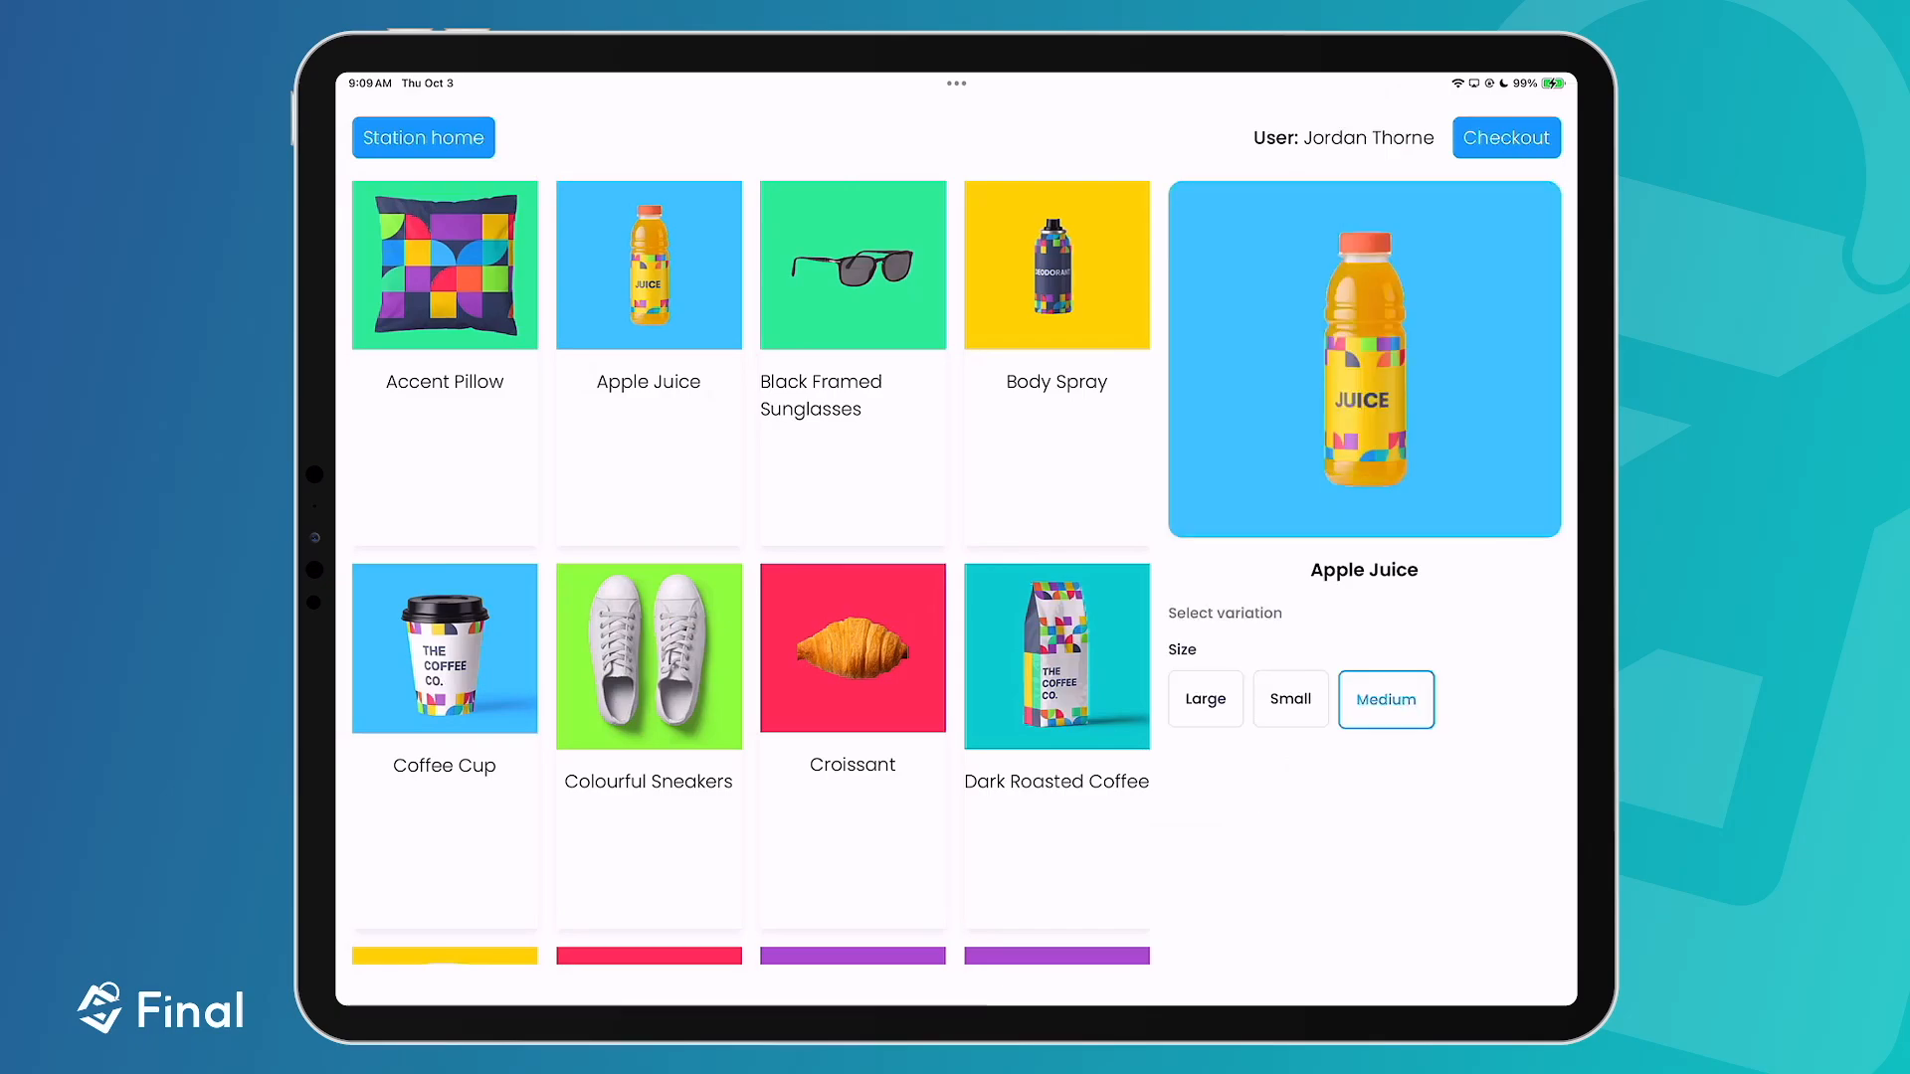
{"action": "left_click", "coordinate": [1205, 699]}
{"action": "left_click", "coordinate": [445, 266]}
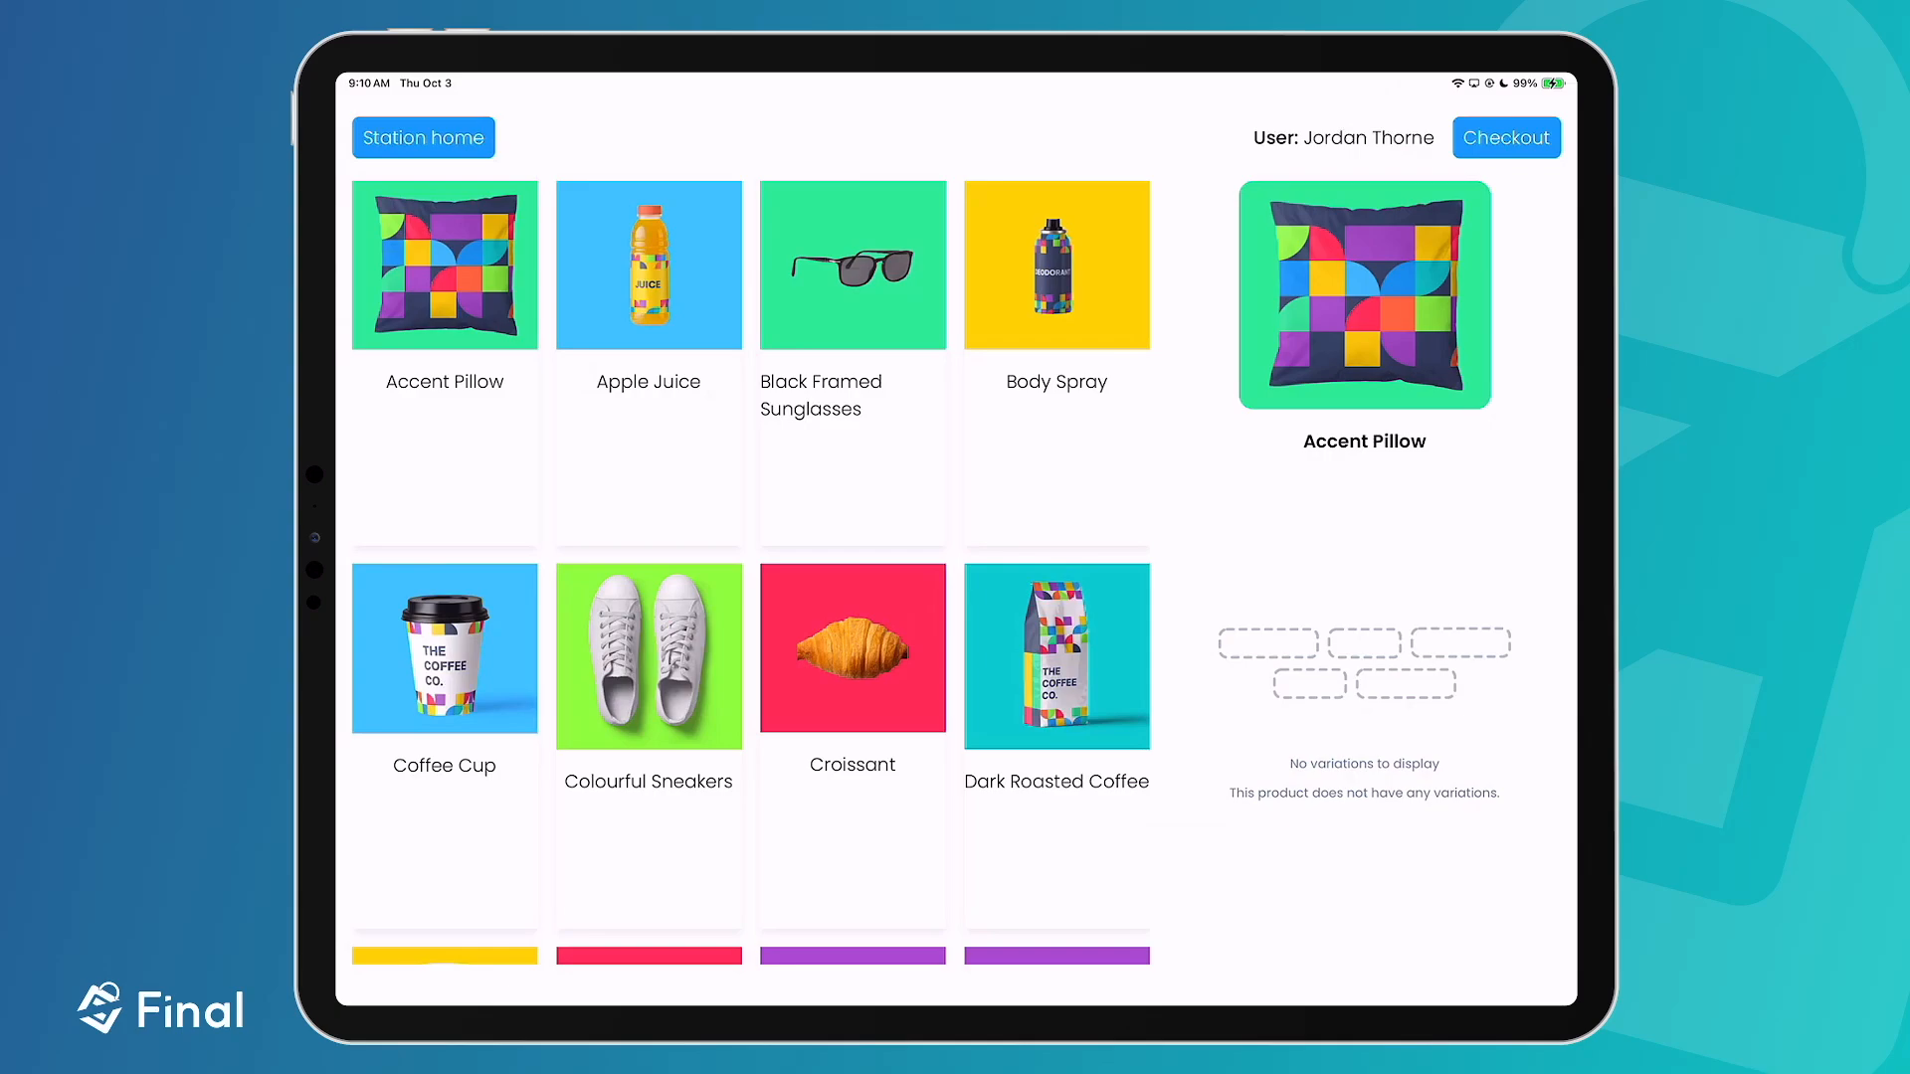
{"action": "left_click", "coordinate": [648, 265]}
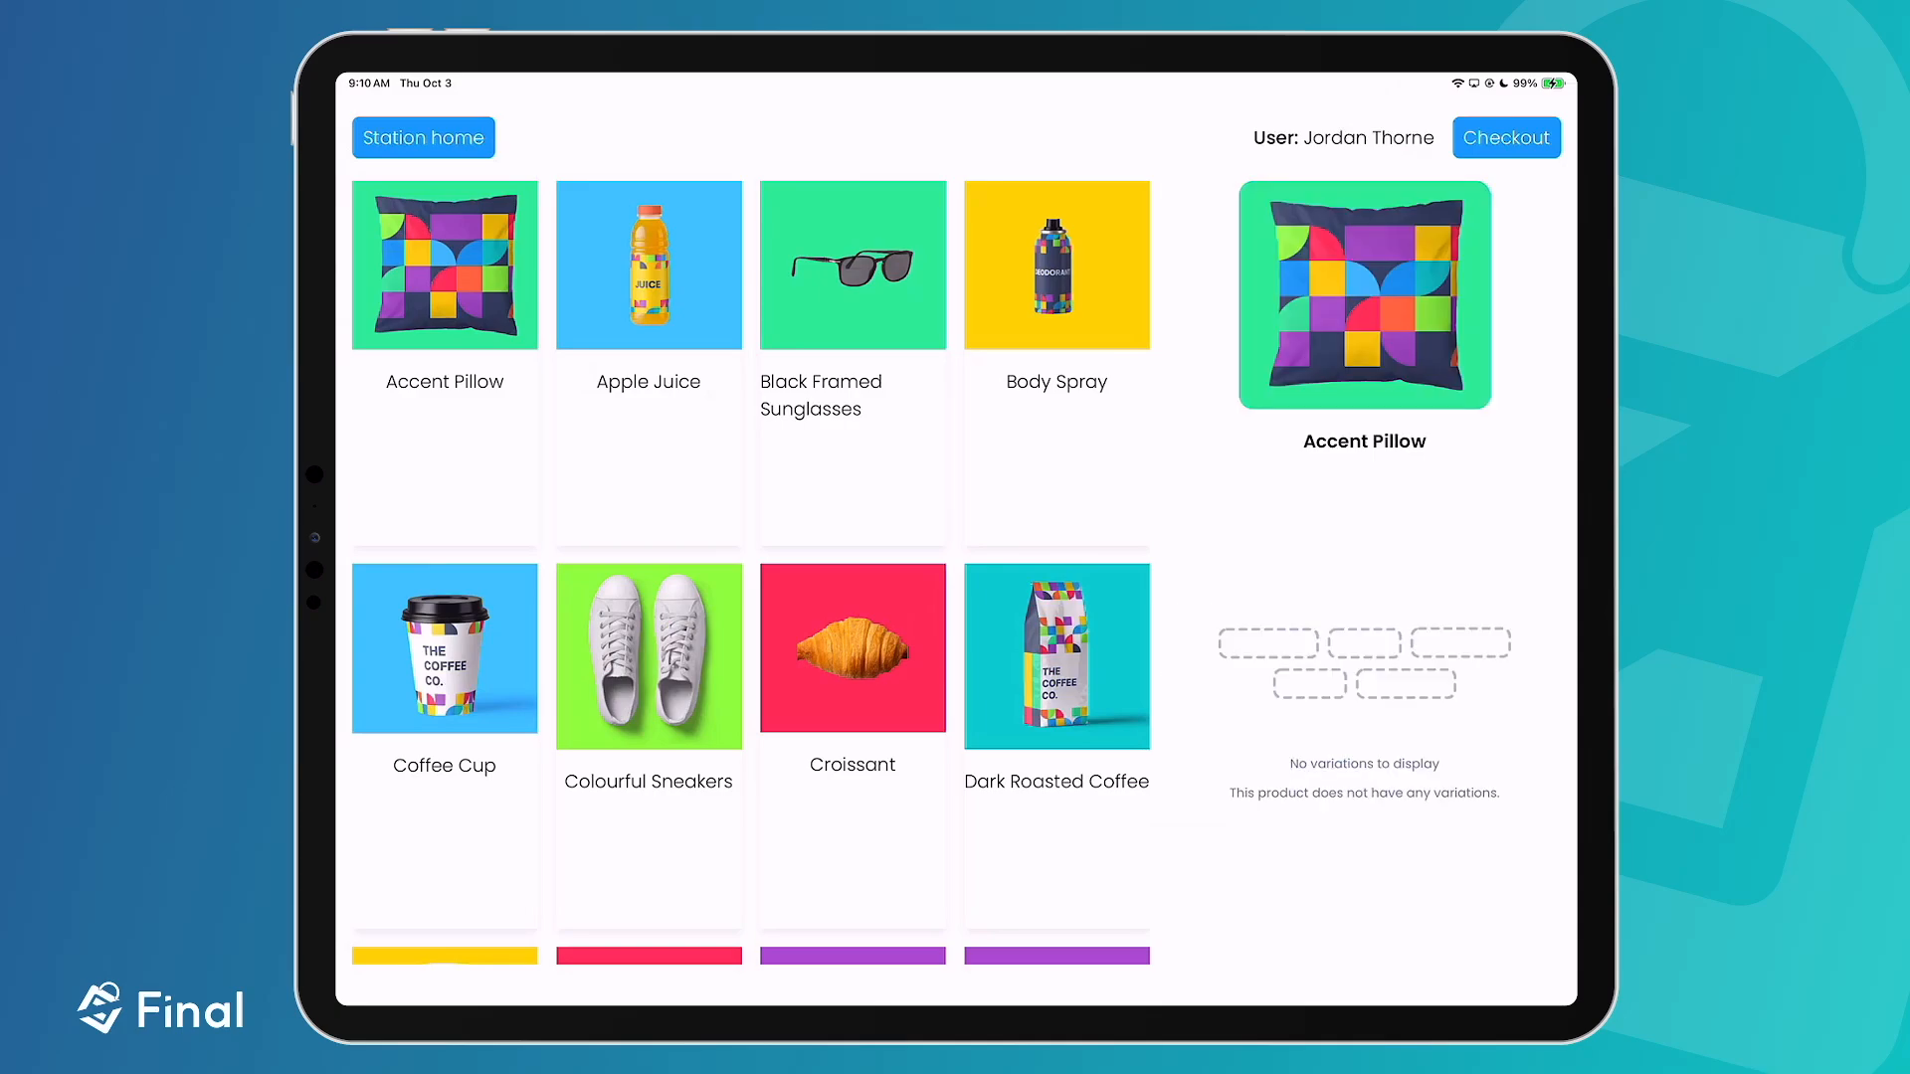
{"action": "left_click", "coordinate": [648, 265]}
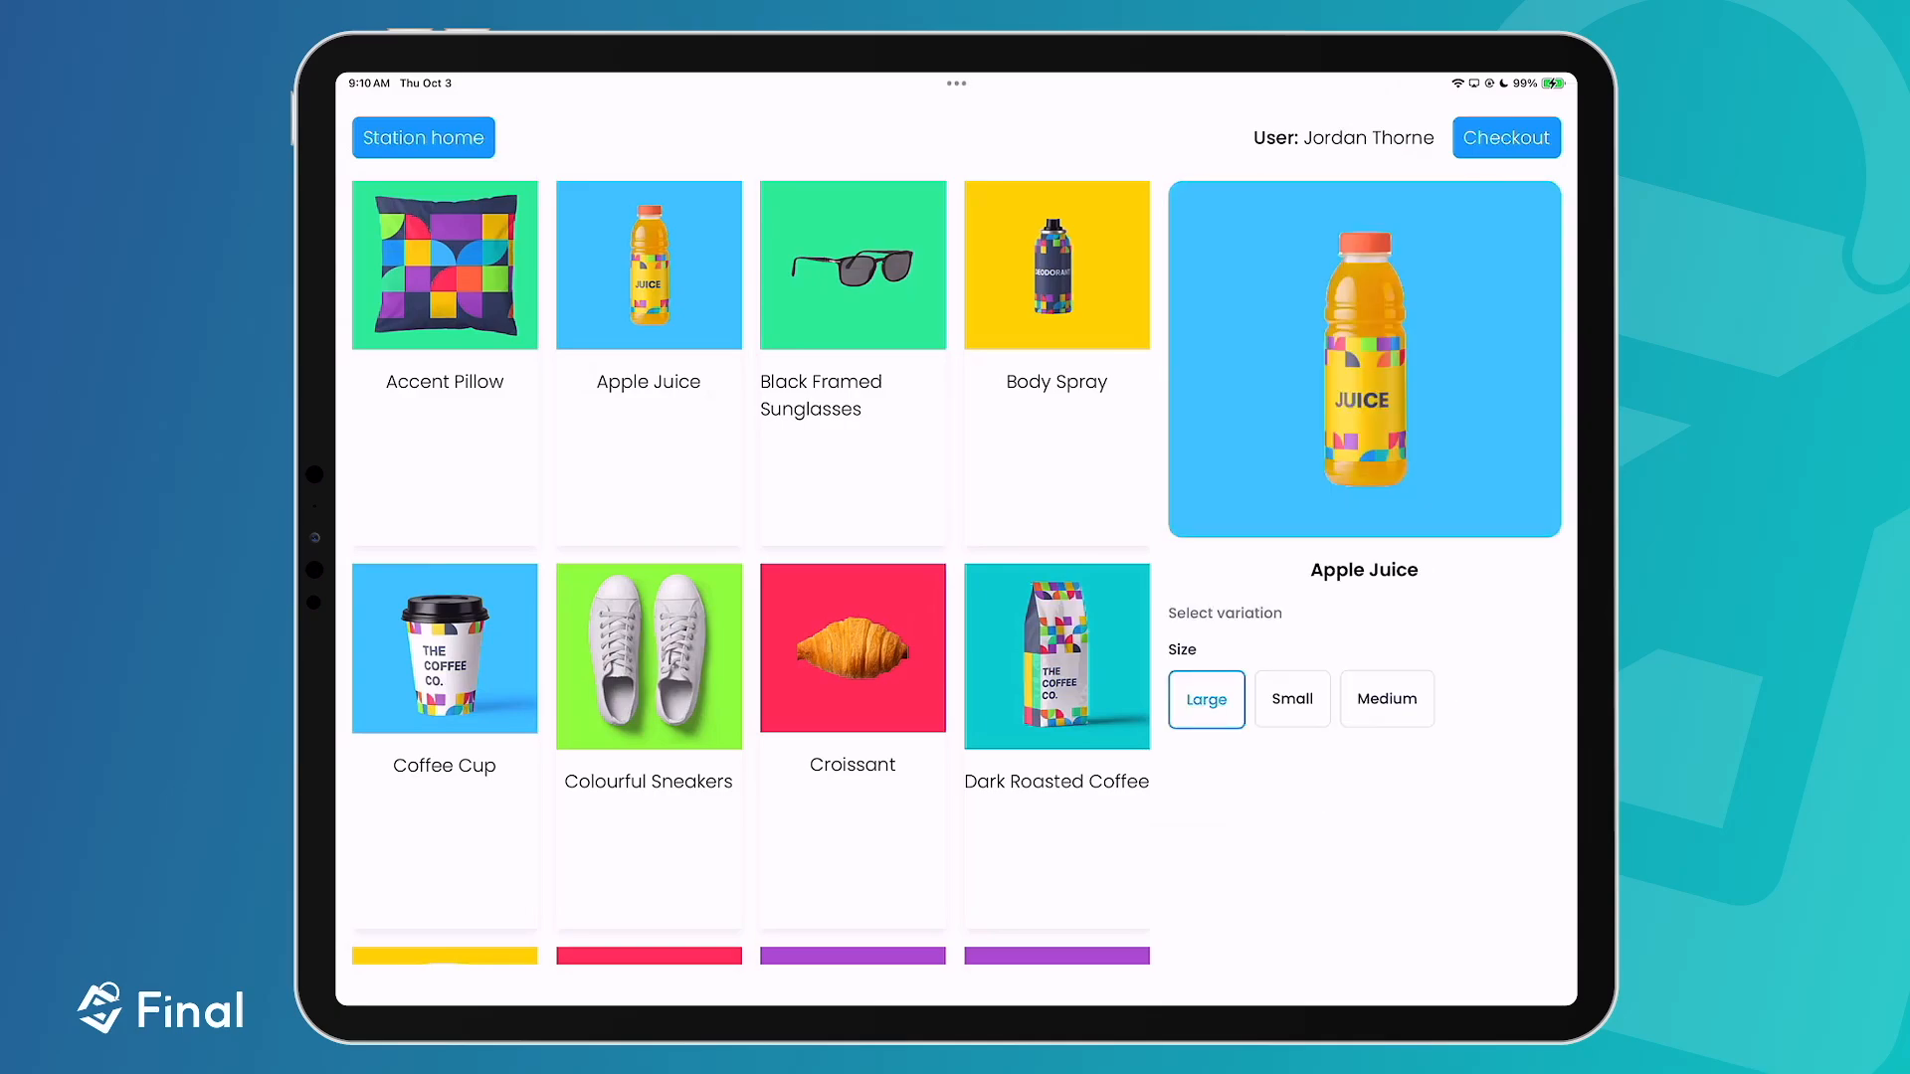